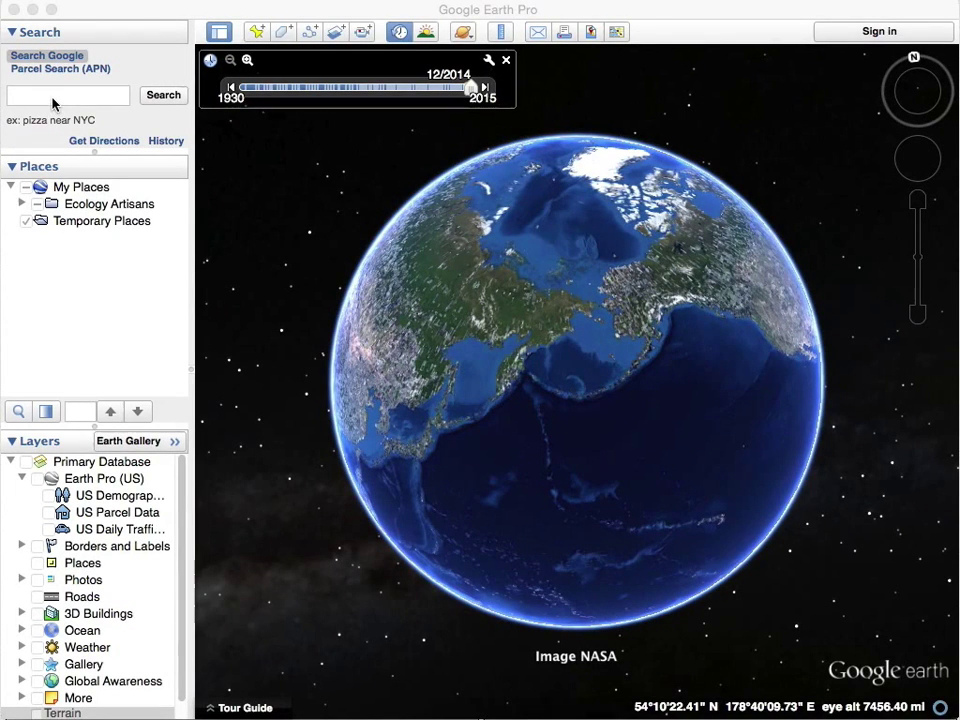
# Paste the farm's street address into the Search box and dismiss the suggestions
pyautogui.click(53, 98)
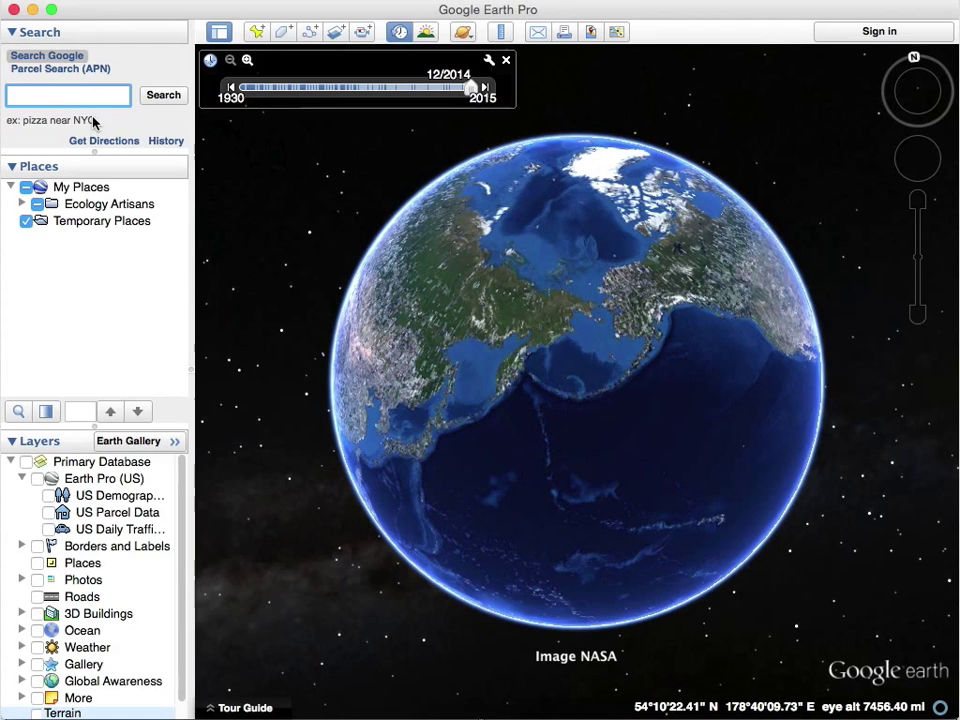
pyautogui.press('super+v')
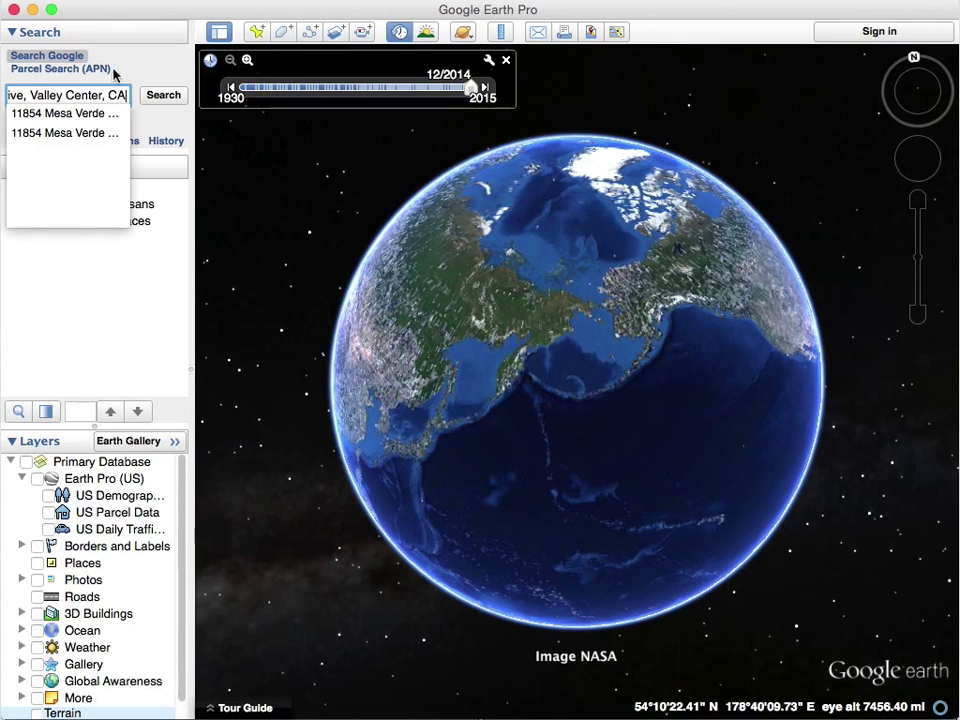
pyautogui.press('Escape')
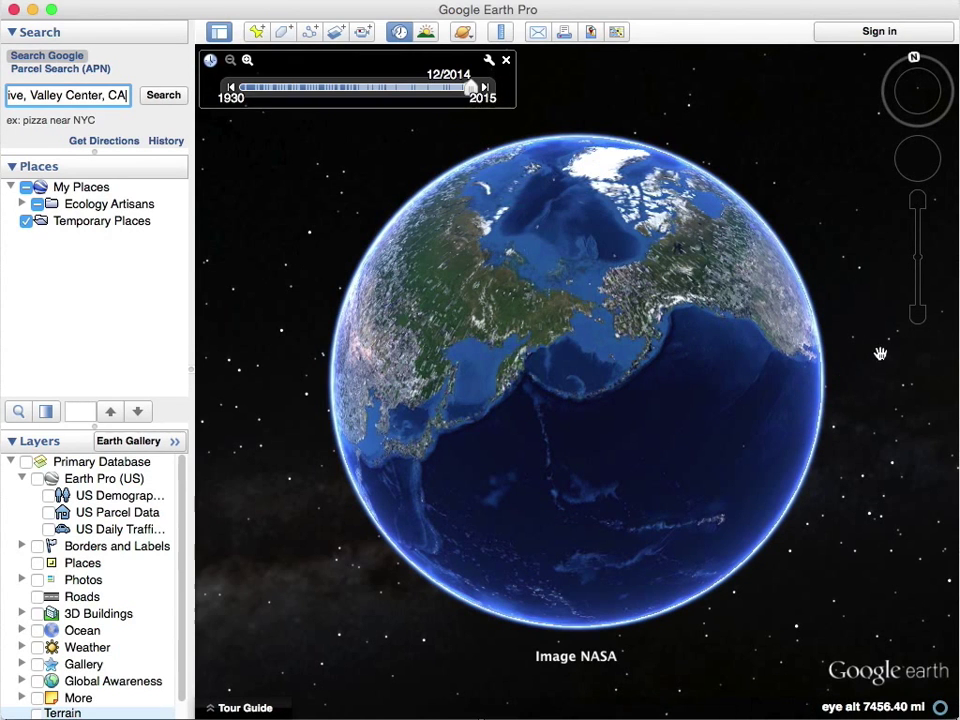
# Zoom toward the Bering Sea and rotate the globe so Alaska moves up-left
pyautogui.moveTo(928, 108)
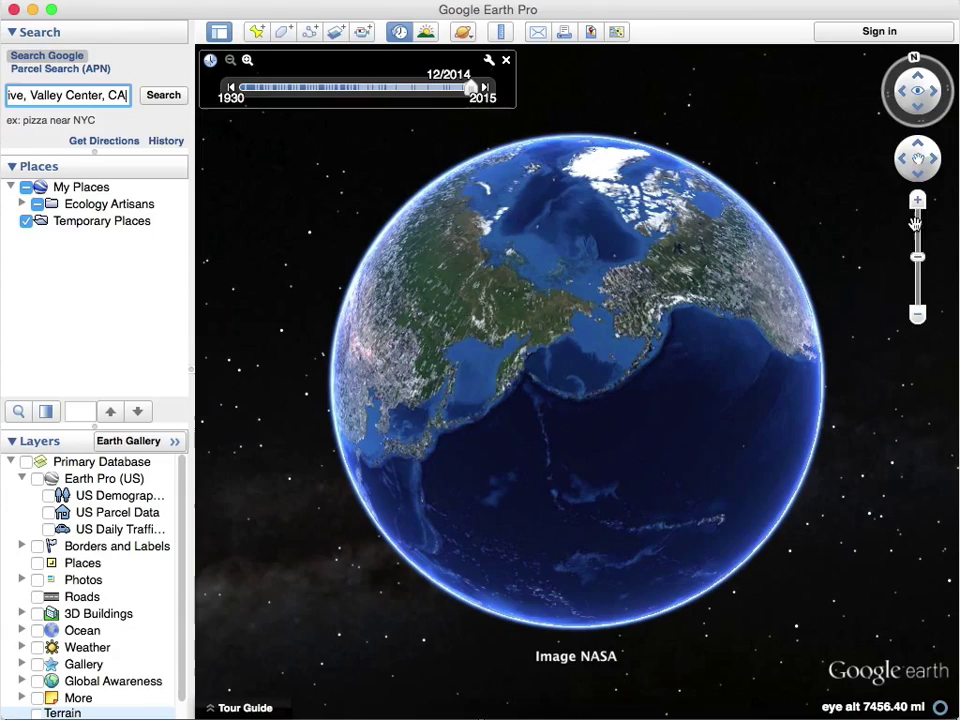
pyautogui.doubleClick(606, 364)
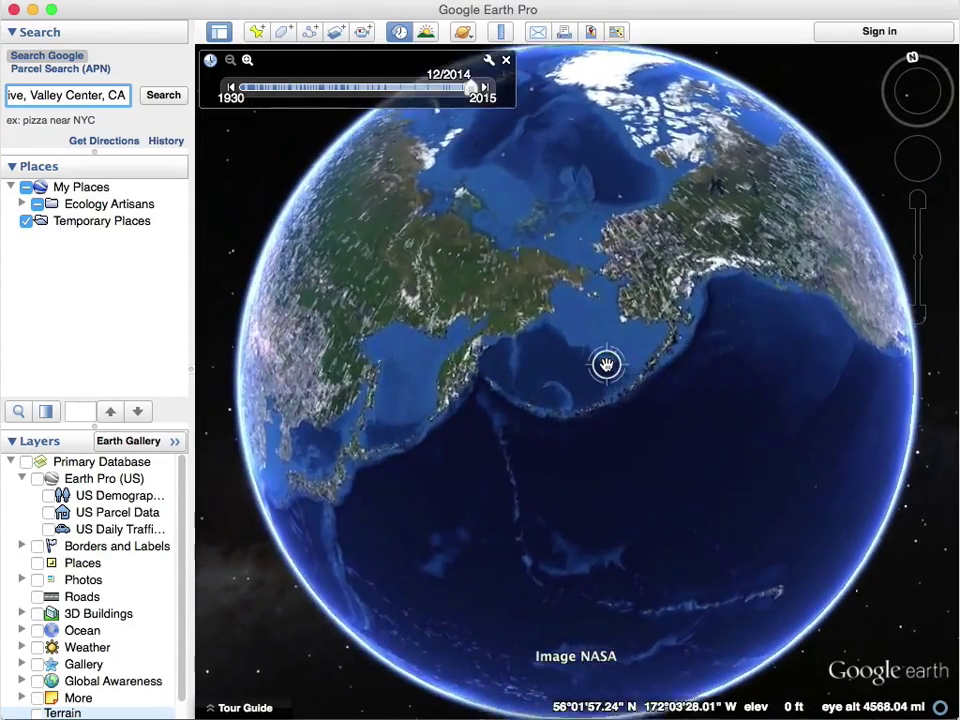
pyautogui.scroll(-2, 606, 364)
pyautogui.moveTo(640, 340); pyautogui.dragTo(571, 410)
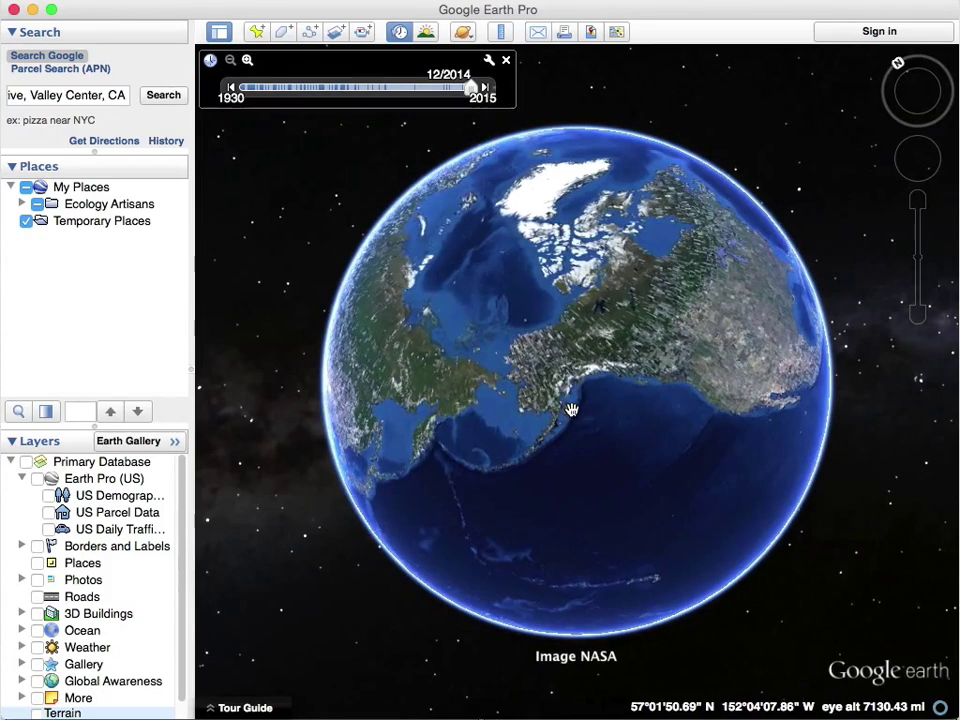
pyautogui.moveTo(572, 388); pyautogui.dragTo(582, 348, button='middle')
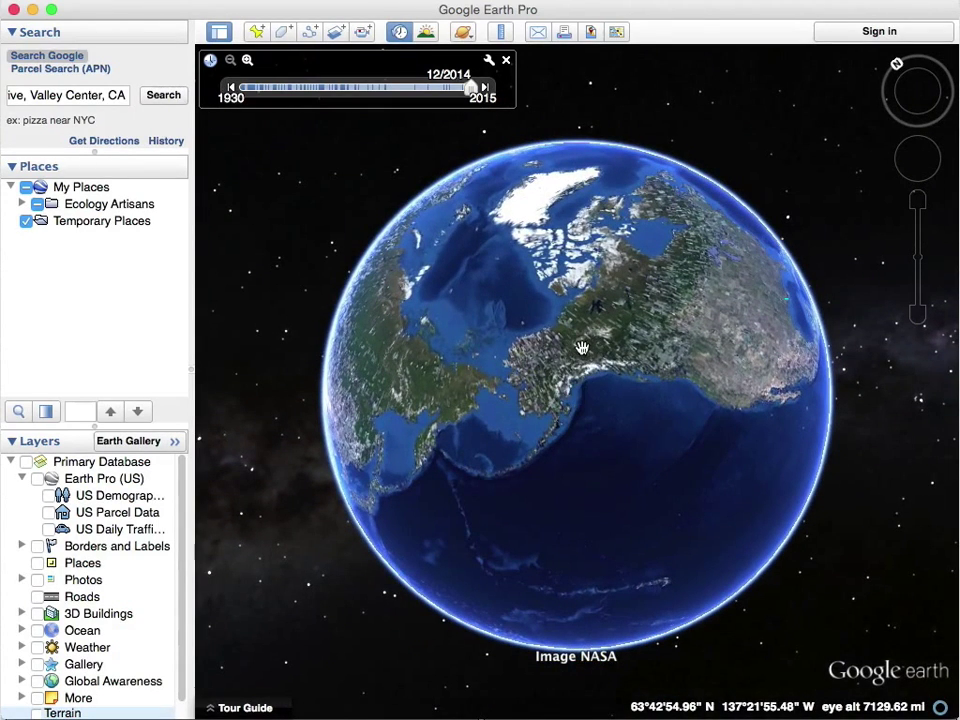
pyautogui.scroll(-1, 45, 600)
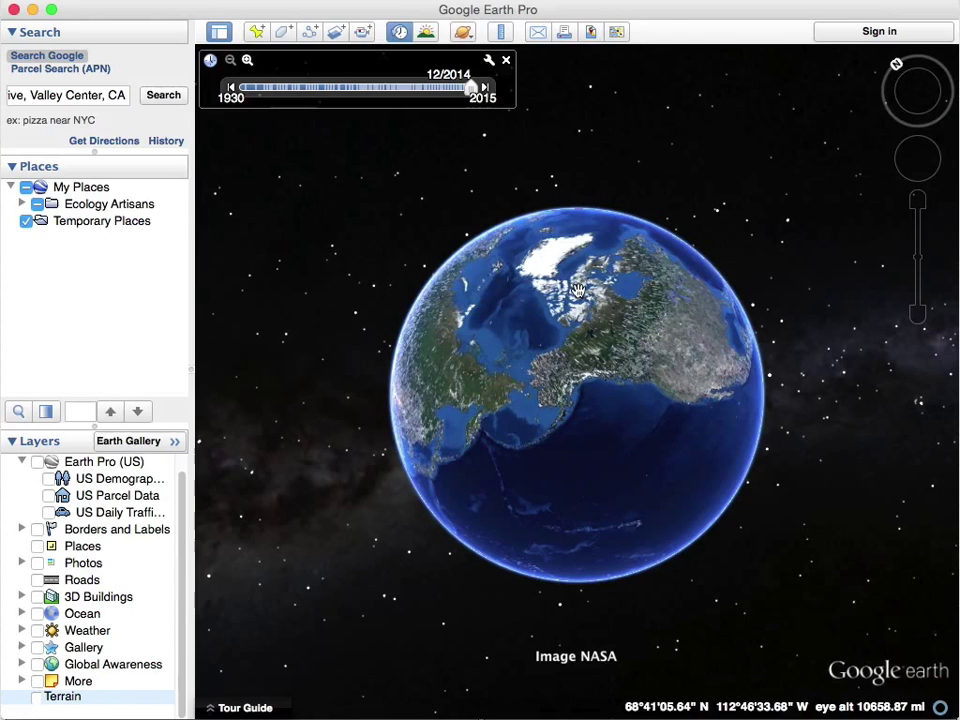
# Search for the farm's address, save the result into My Places, and clear the results
pyautogui.click(162, 96)
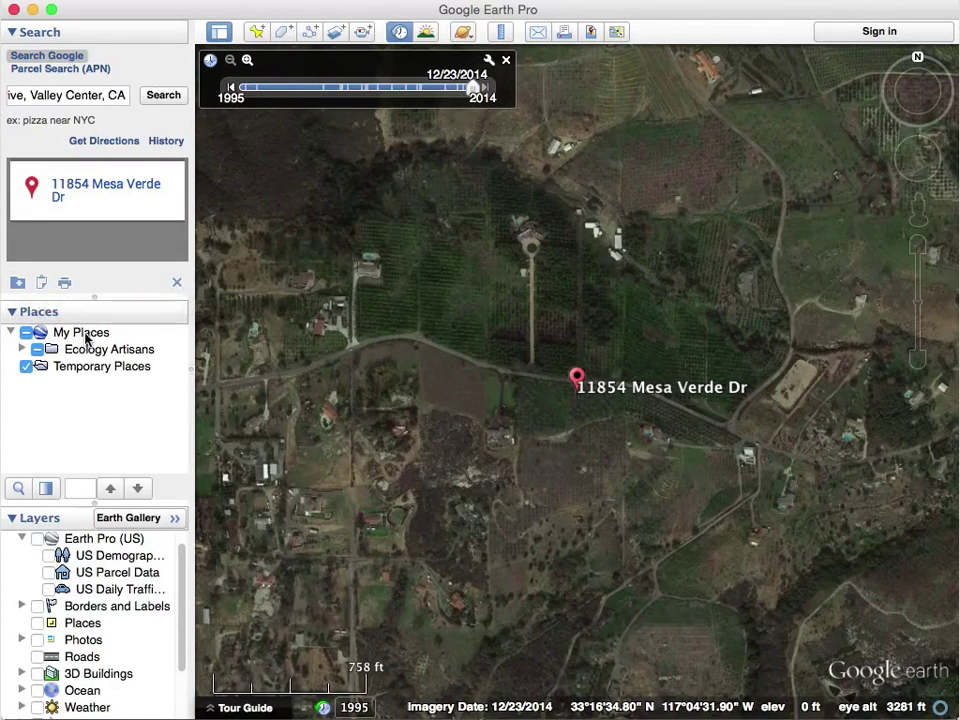
pyautogui.click(85, 337)
pyautogui.click(16, 282)
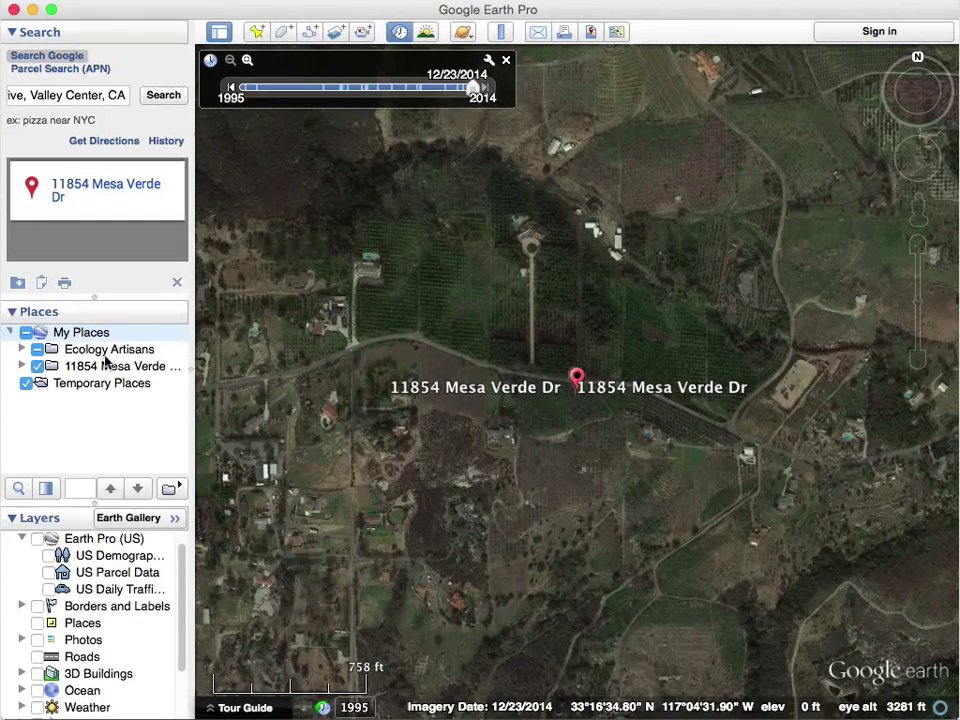
pyautogui.click(177, 285)
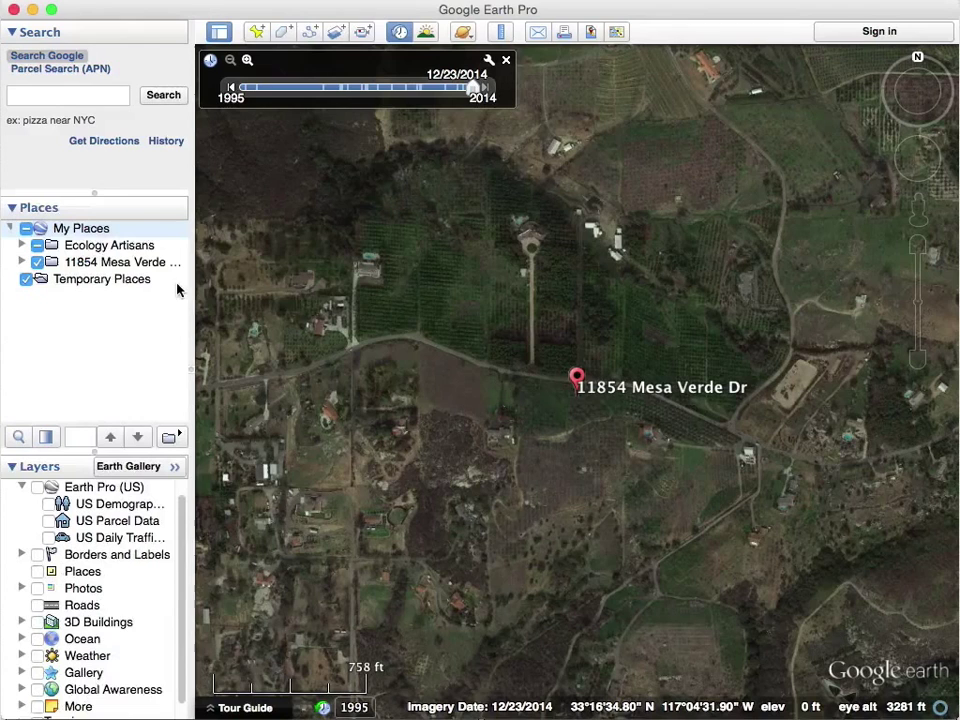
# Move the saved folder's address into its Description and rename it Poco Pico Farm
pyautogui.doubleClick(84, 263)
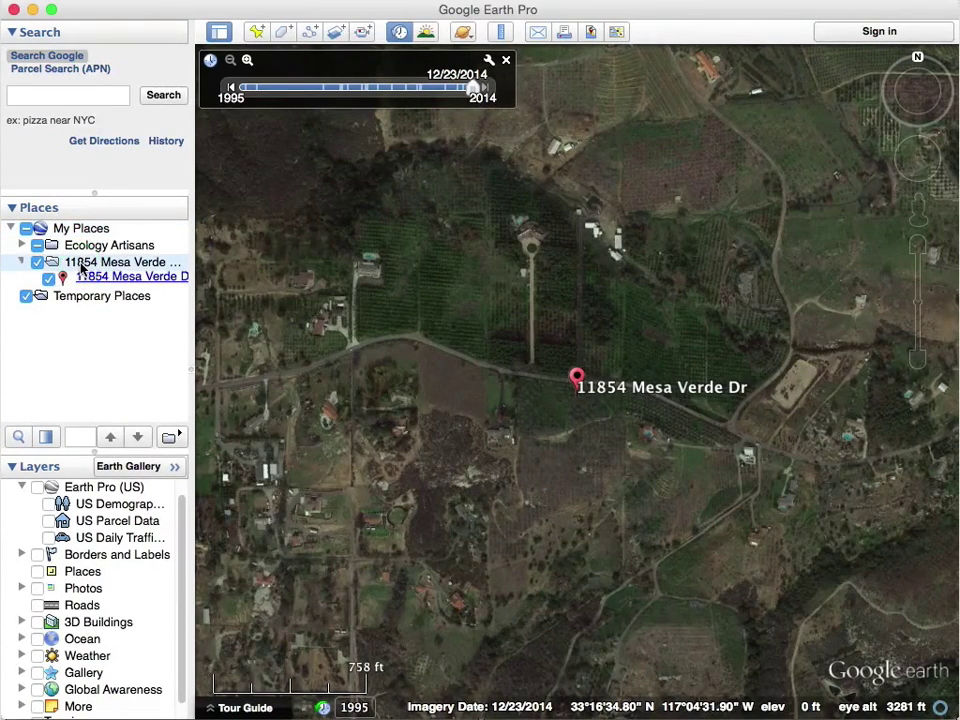
pyautogui.rightClick(84, 266)
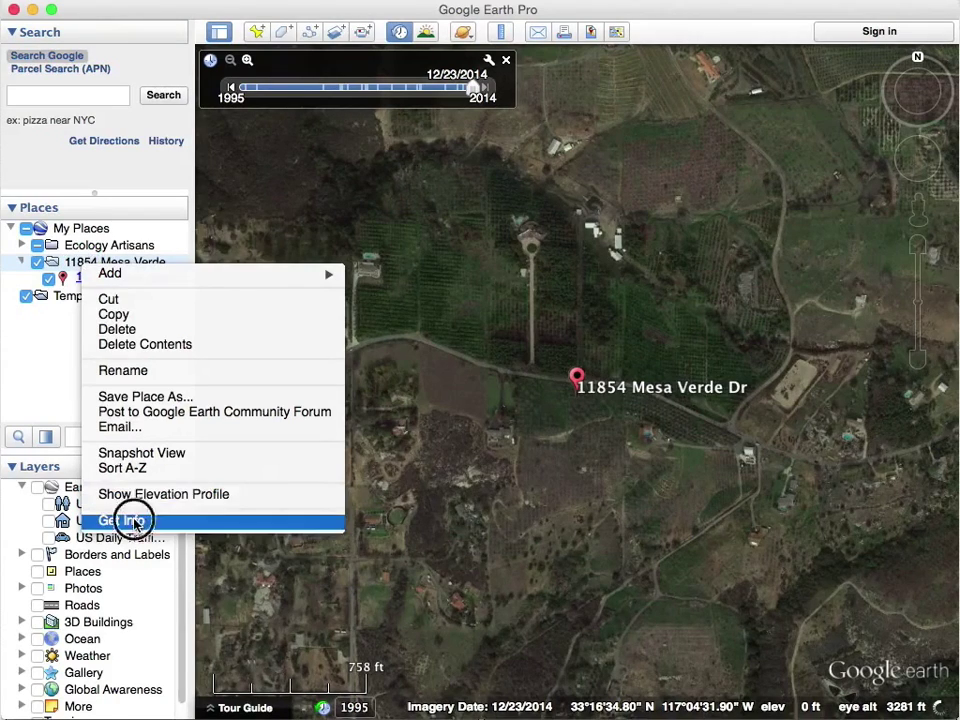
pyautogui.click(133, 520)
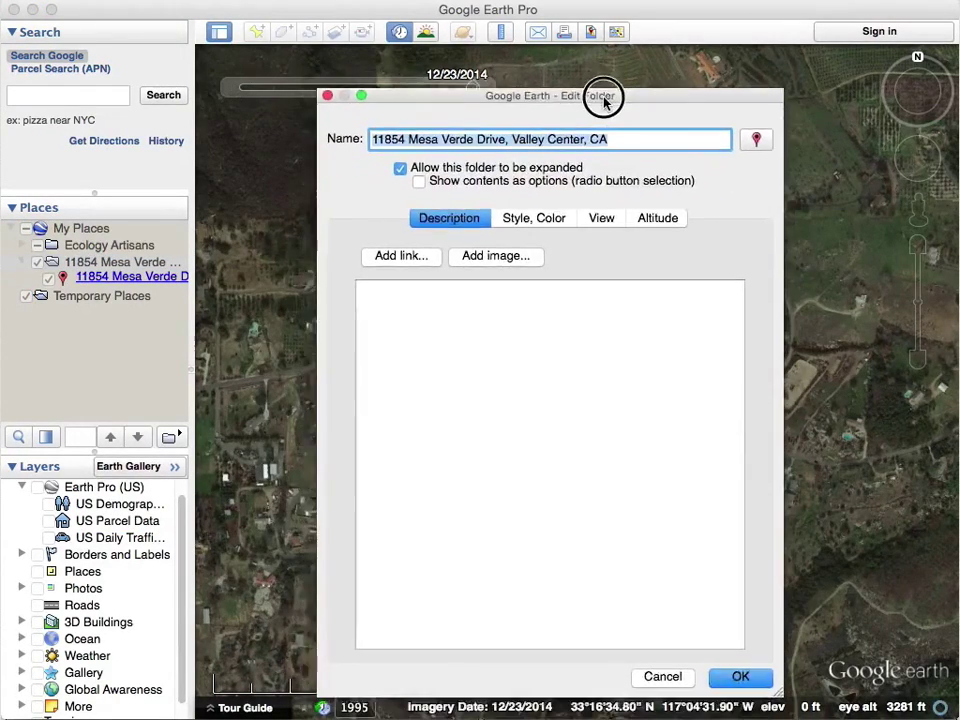
pyautogui.moveTo(604, 100); pyautogui.dragTo(574, 88)
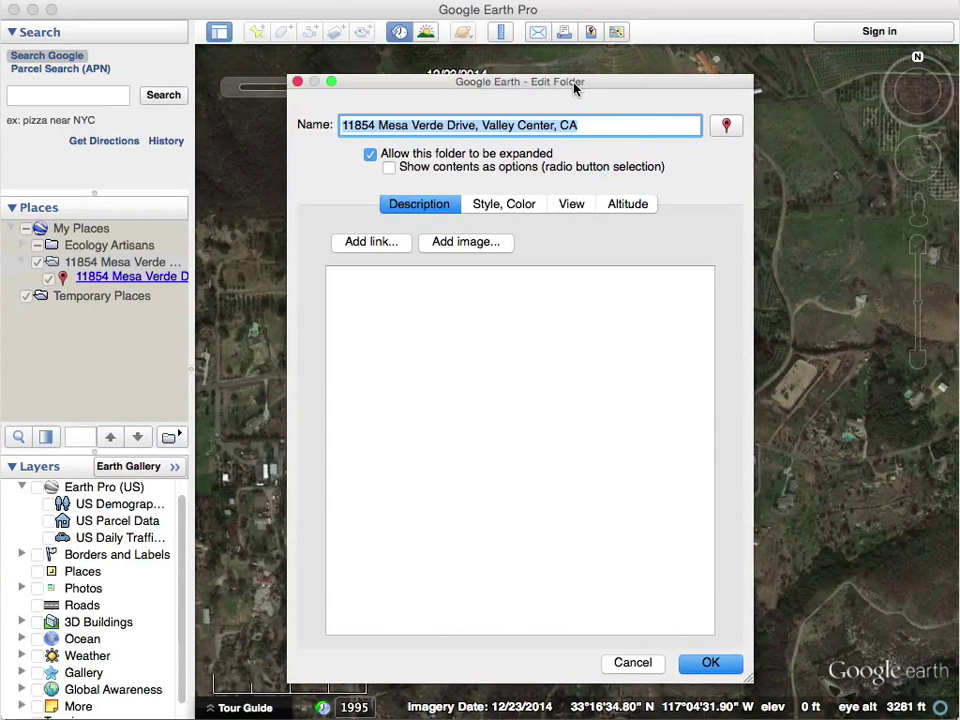
pyautogui.press('BackSpace')
pyautogui.press('Tab')
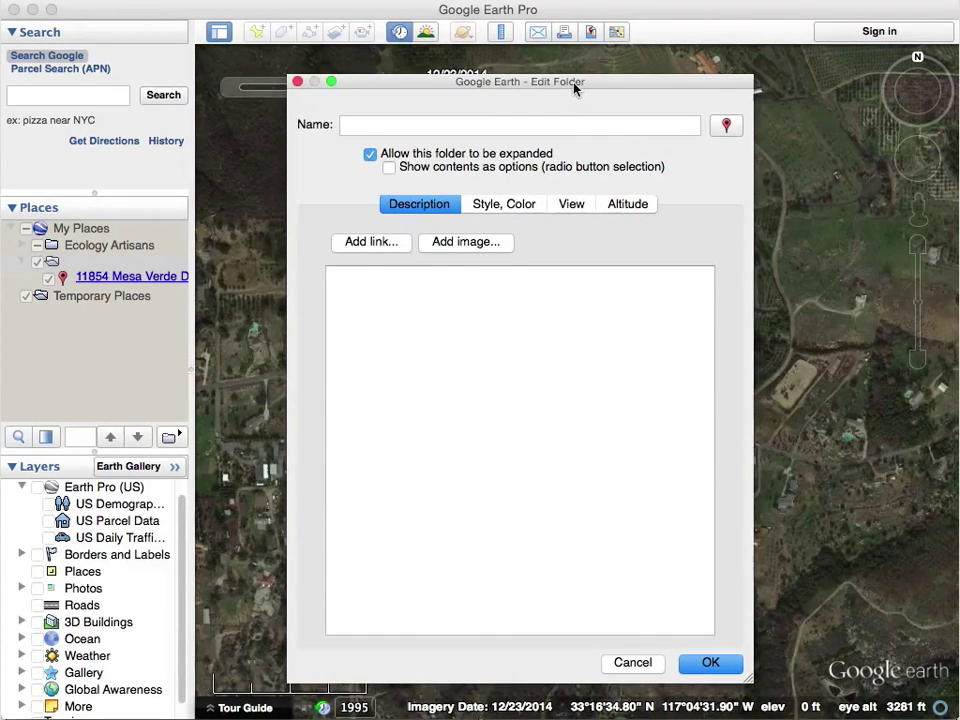
pyautogui.press('super+v')
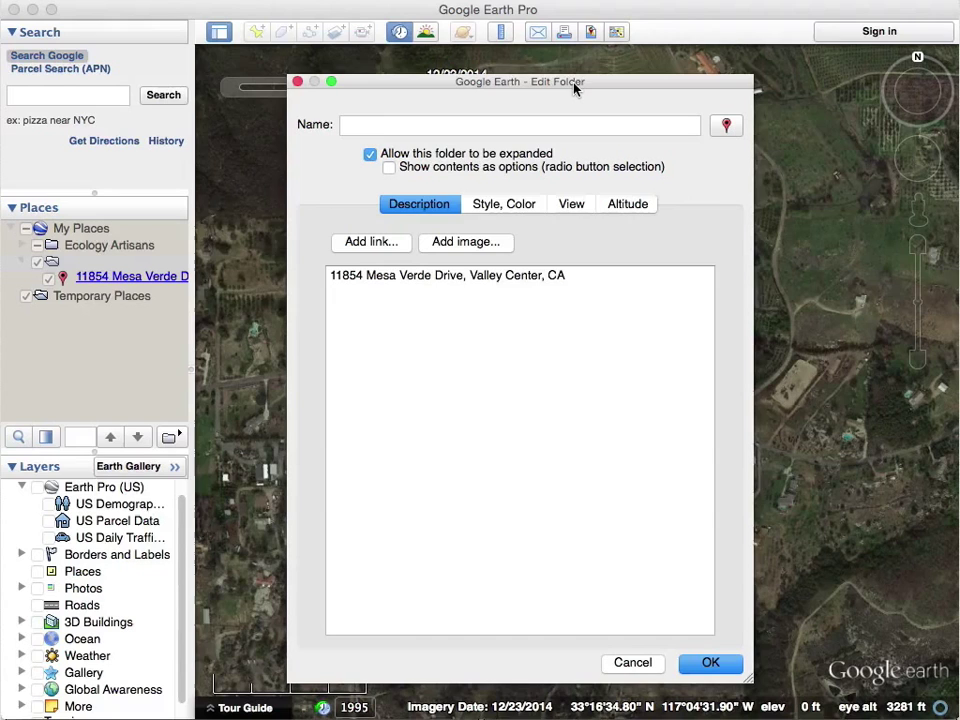
pyautogui.click(587, 124)
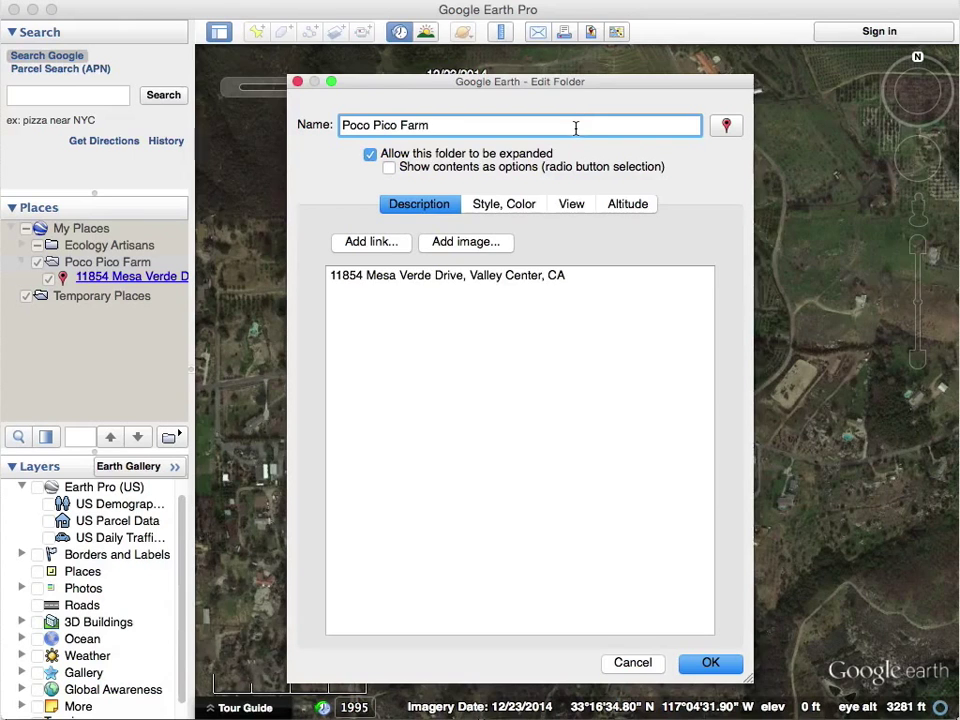
# Give the folder a volcano icon at scale 0.5 and save its properties
pyautogui.click(515, 204)
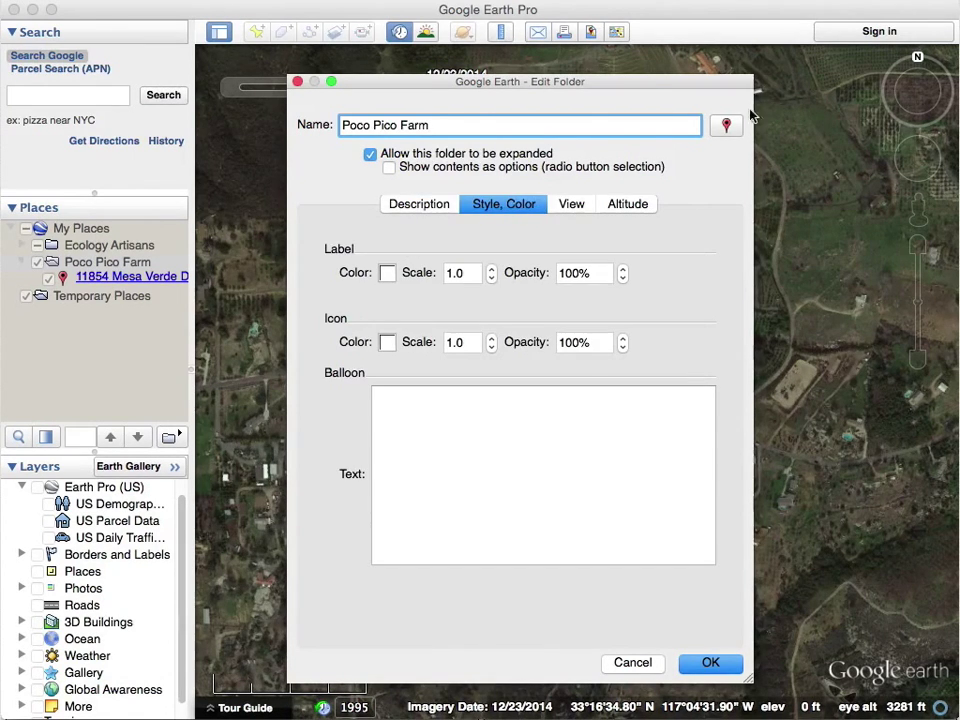
pyautogui.click(726, 125)
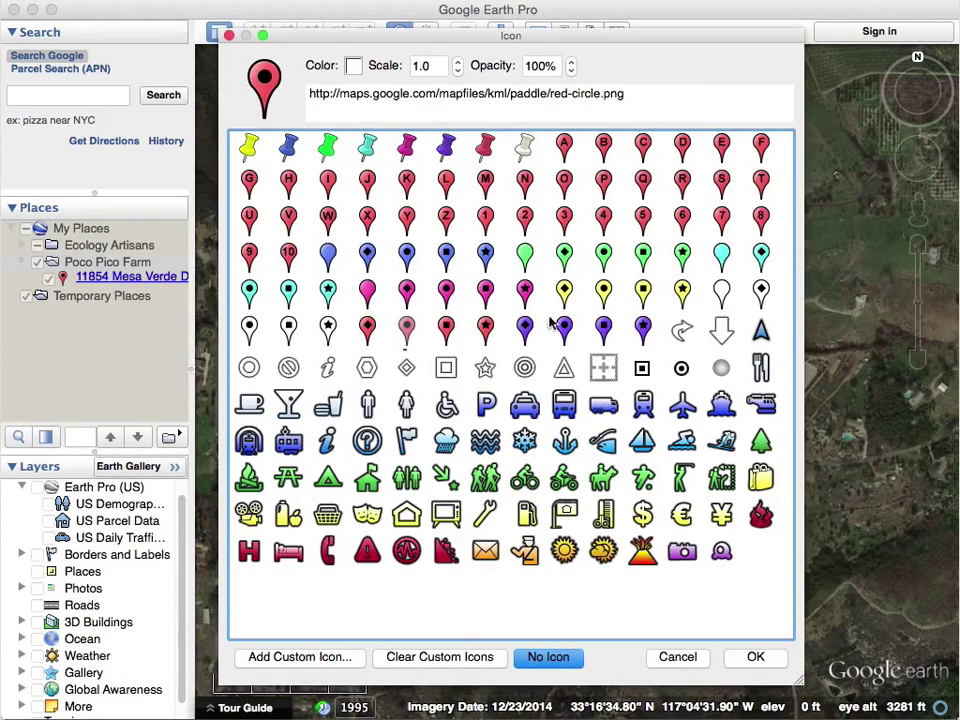
pyautogui.click(641, 556)
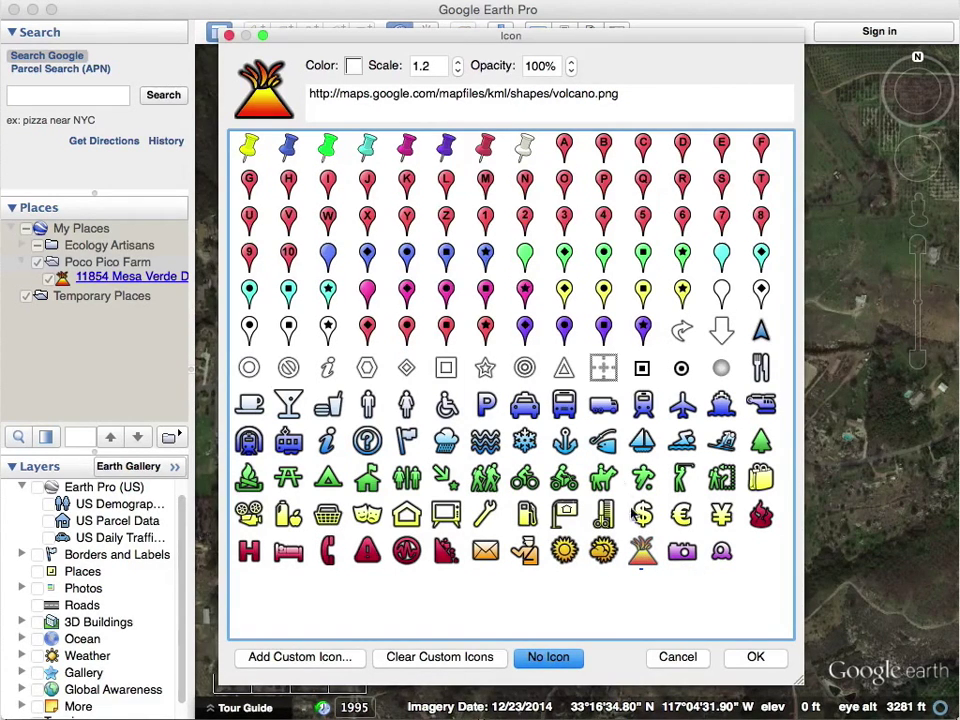
pyautogui.click(432, 64)
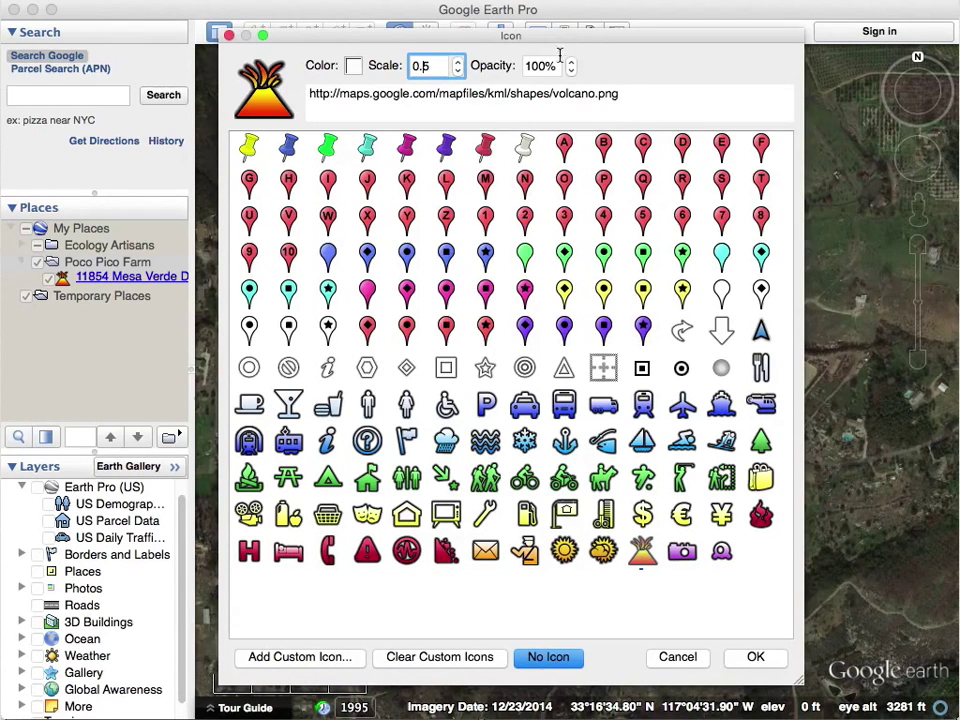
pyautogui.doubleClick(544, 88)
pyautogui.click(499, 92)
pyautogui.tripleClick(499, 92)
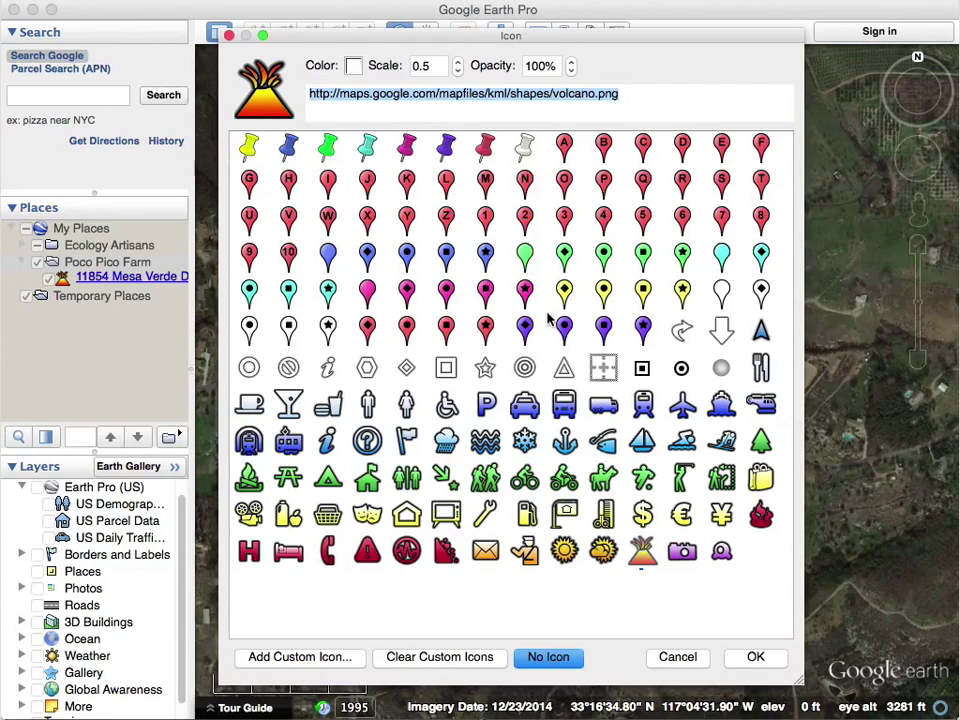
pyautogui.click(770, 658)
pyautogui.click(710, 666)
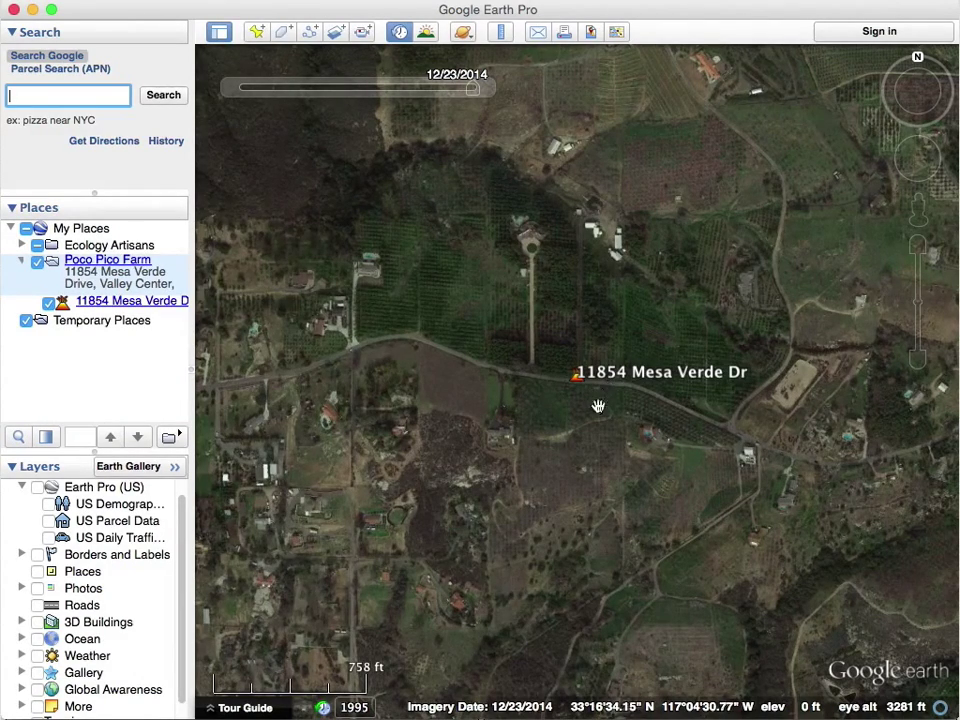
# Zoom onto the farm, turn on the US Parcel Data layer, and centre on its parcel
pyautogui.doubleClick(613, 433)
pyautogui.moveTo(502, 459); pyautogui.dragTo(499, 339)
pyautogui.moveTo(466, 267); pyautogui.dragTo(471, 238)
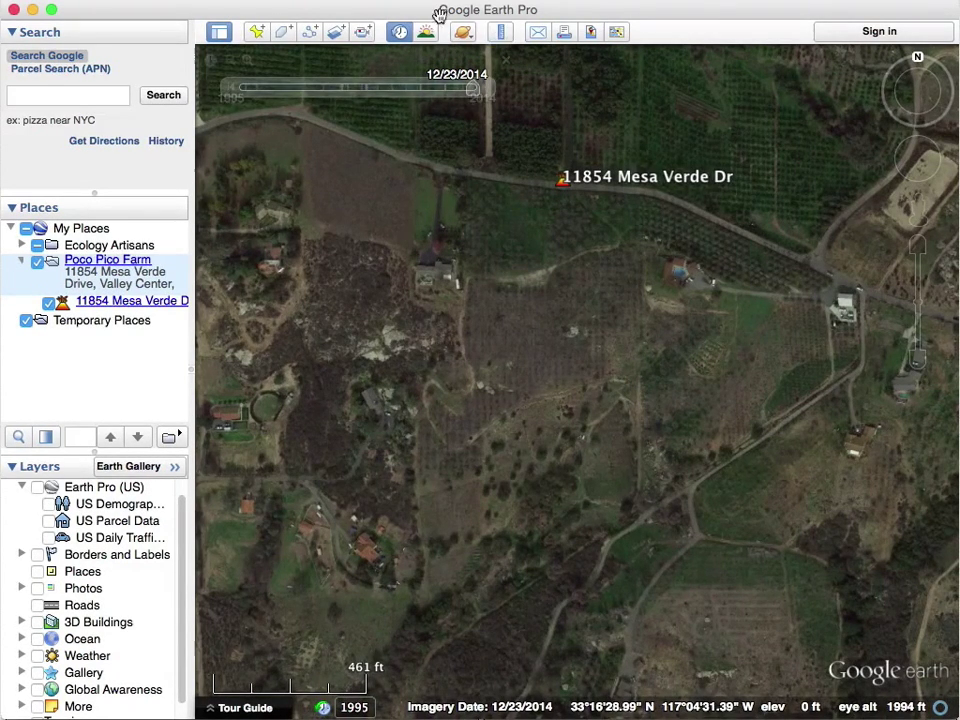
pyautogui.click(48, 521)
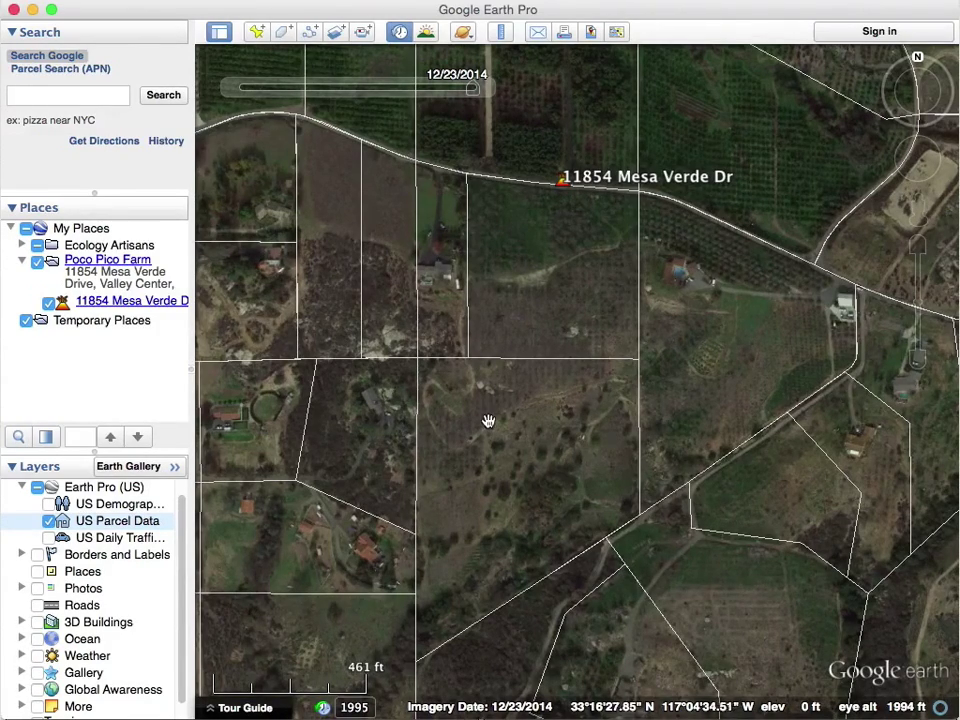
pyautogui.scroll(5, 561, 302)
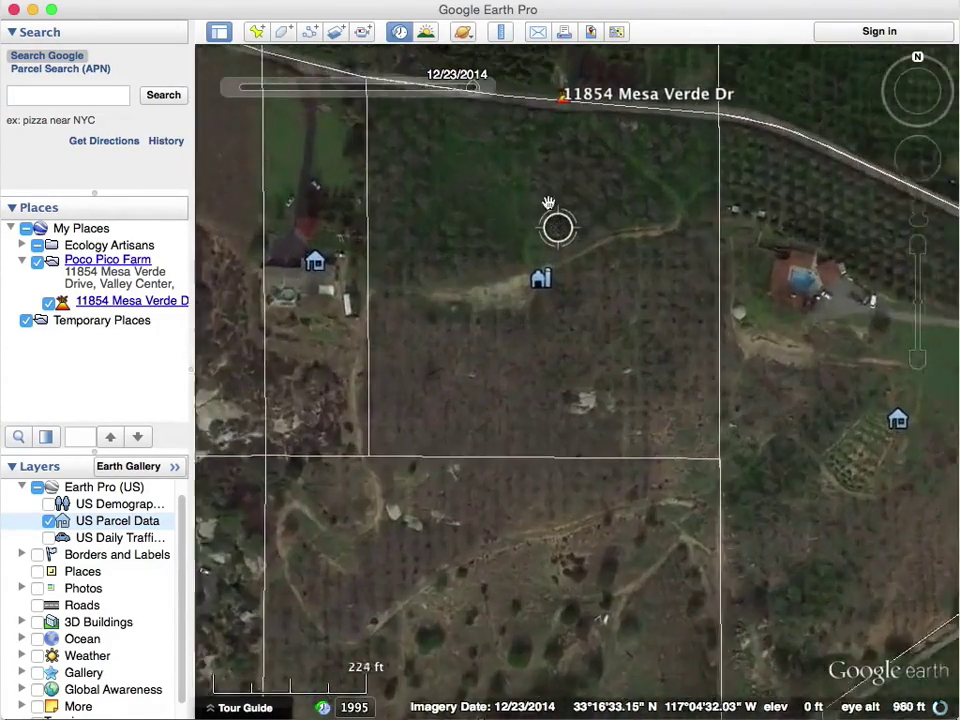
pyautogui.moveTo(548, 203); pyautogui.dragTo(621, 279)
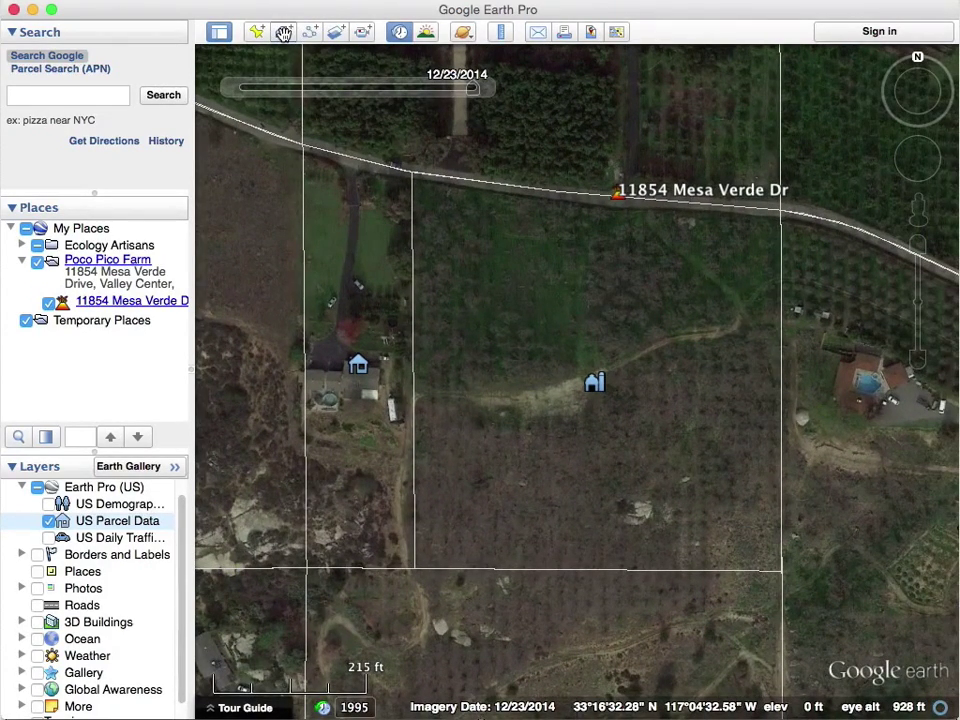
# With the Ruler's Polygon tool, trace the parcel's corners along the road and boundaries
pyautogui.click(496, 35)
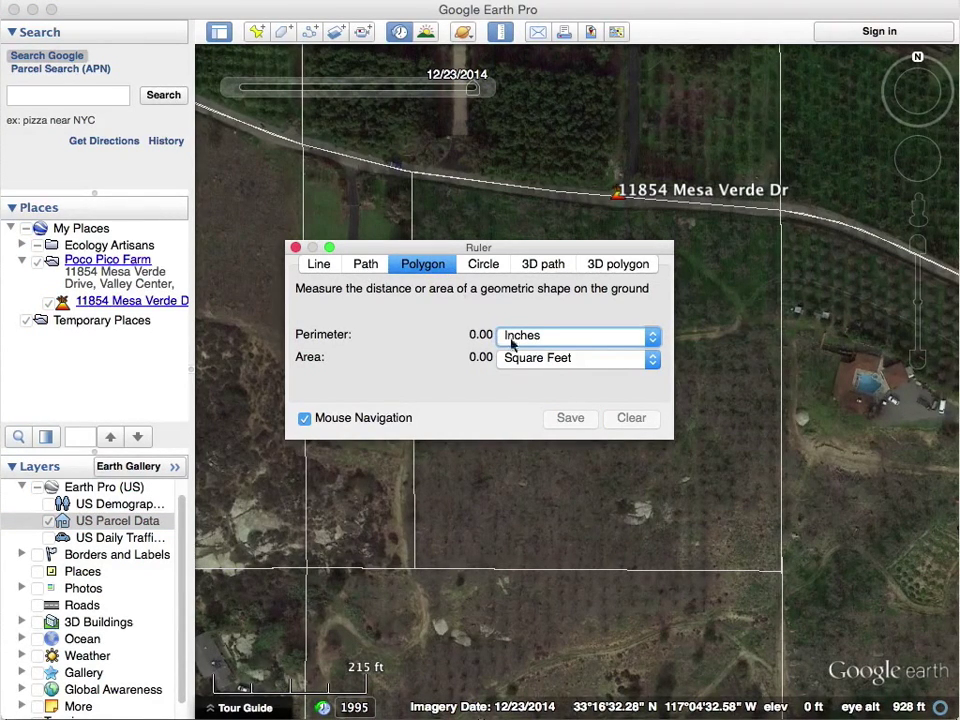
pyautogui.moveTo(550, 253); pyautogui.dragTo(277, 357)
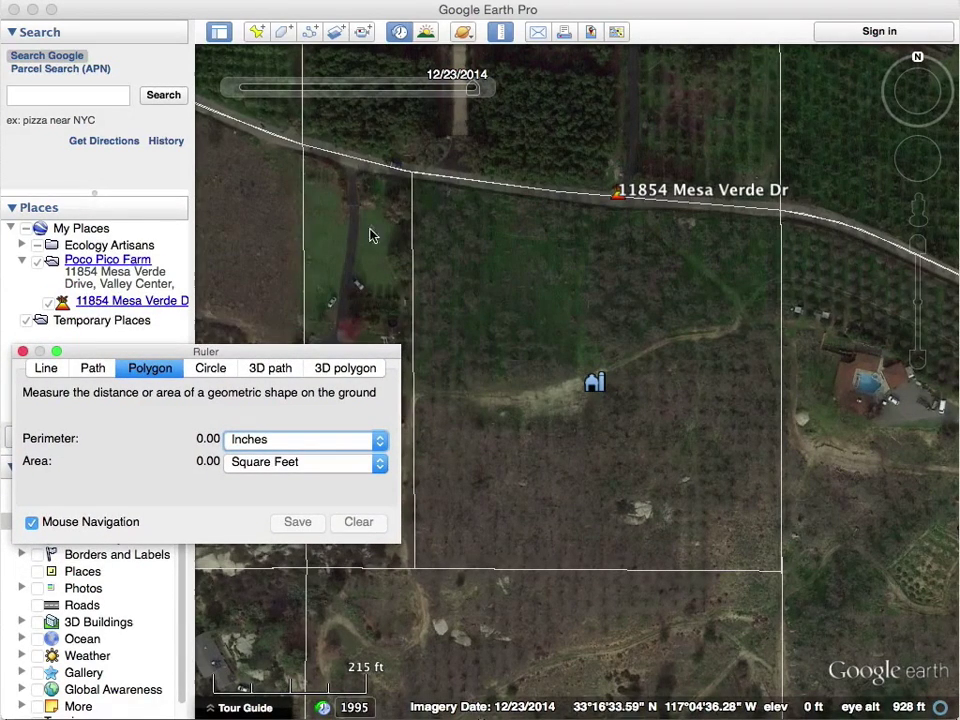
pyautogui.click(412, 174)
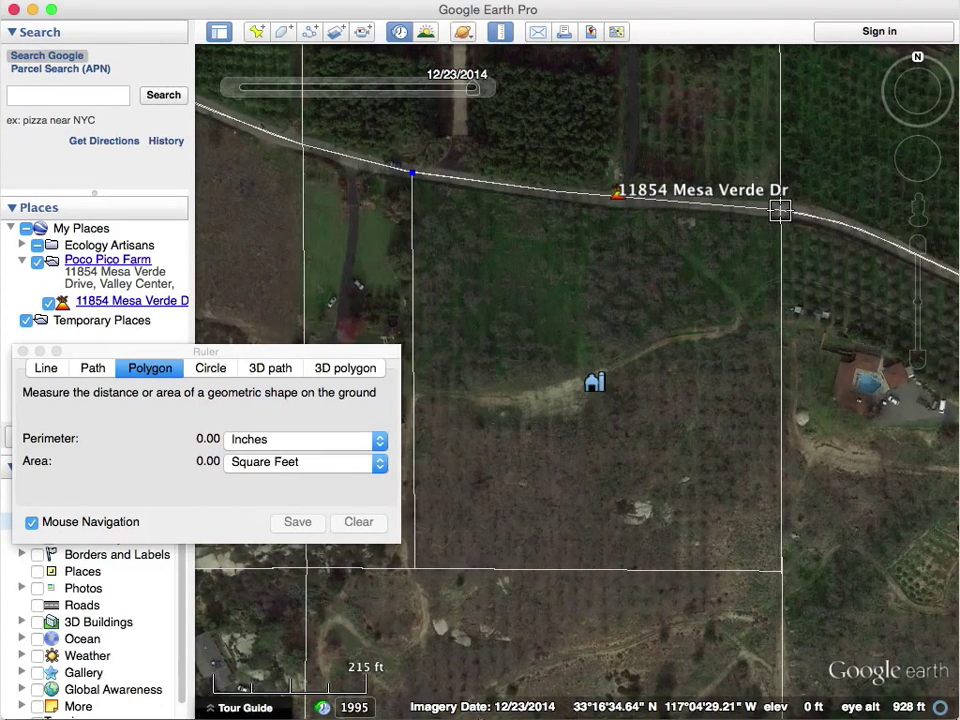
pyautogui.click(780, 211)
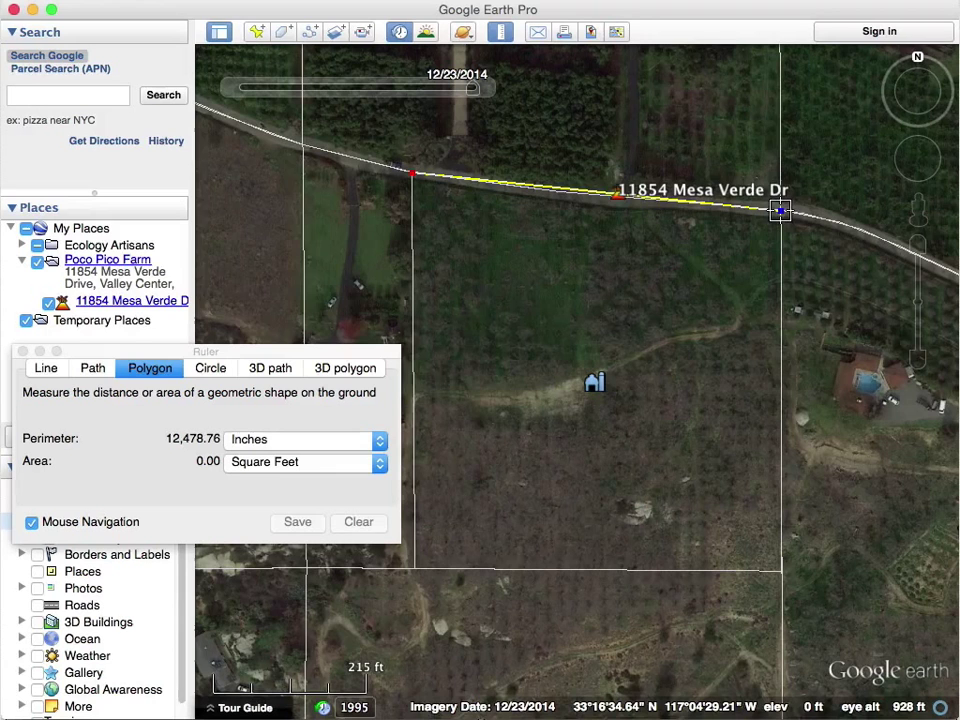
pyautogui.rightClick(780, 211)
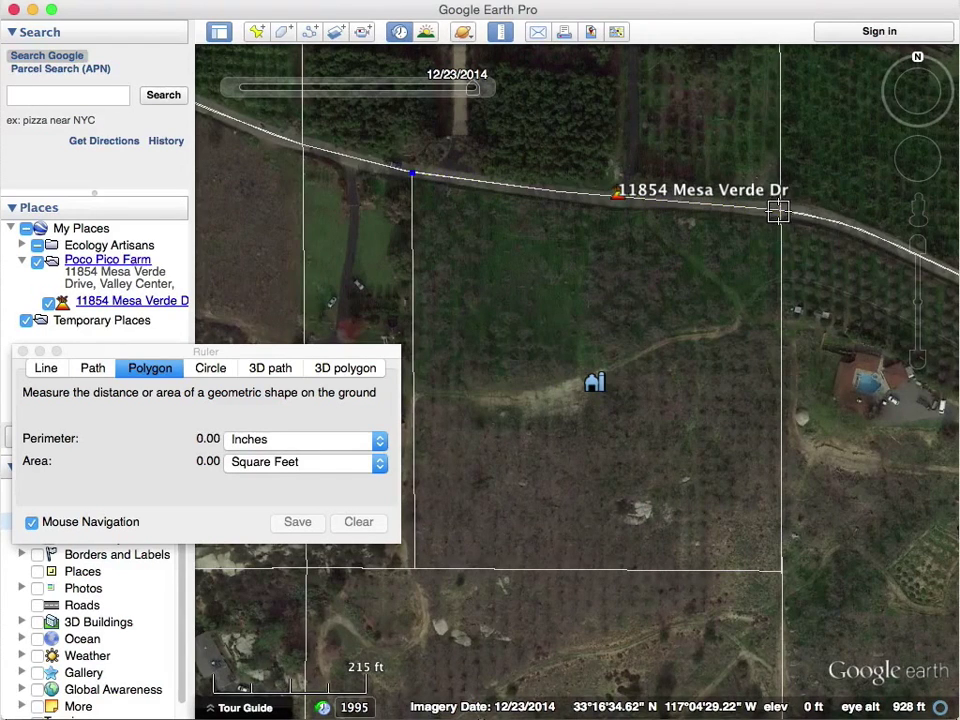
pyautogui.click(589, 194)
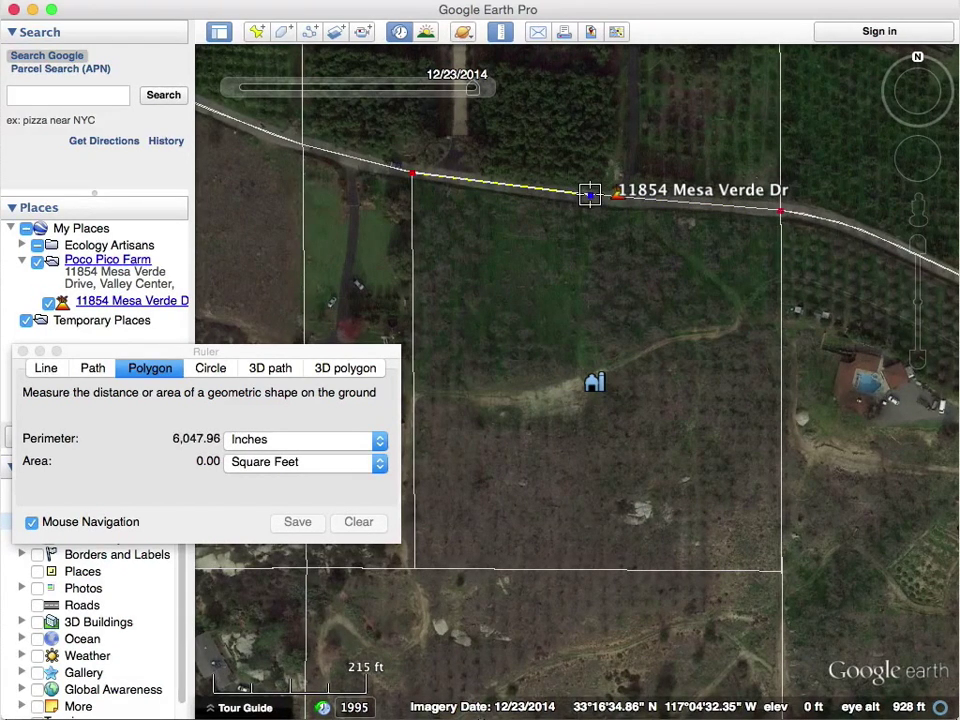
pyautogui.click(780, 211)
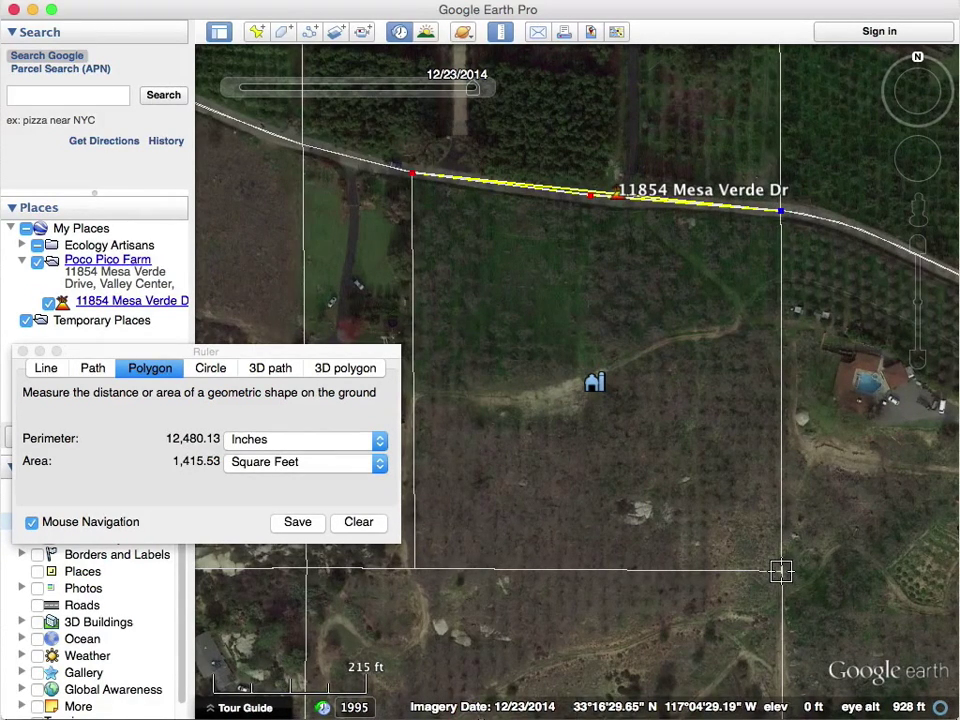
pyautogui.click(780, 571)
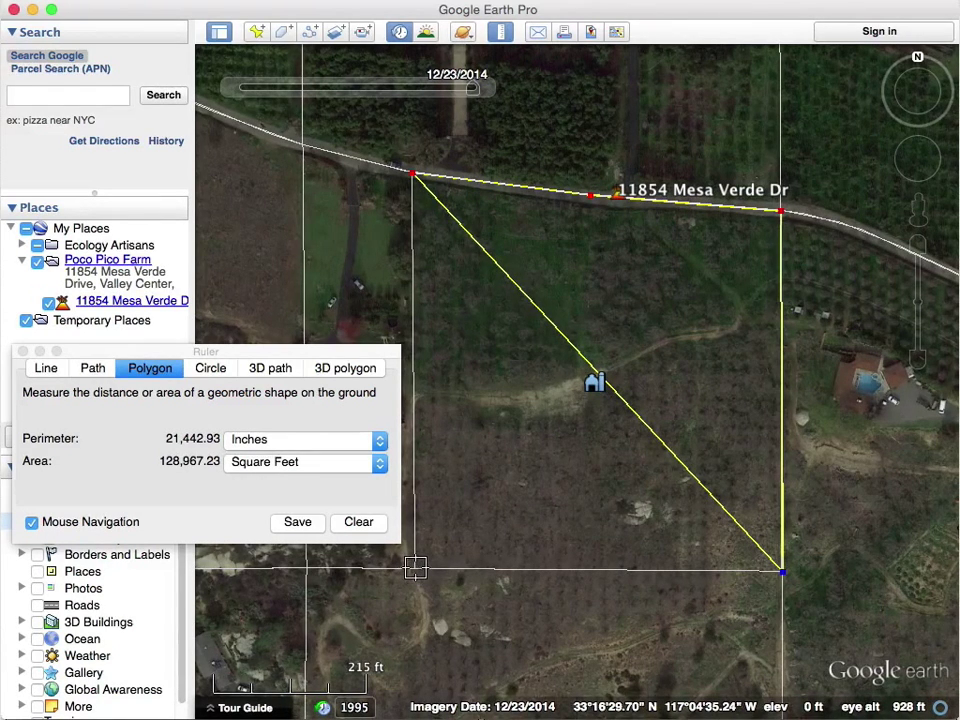
pyautogui.click(415, 570)
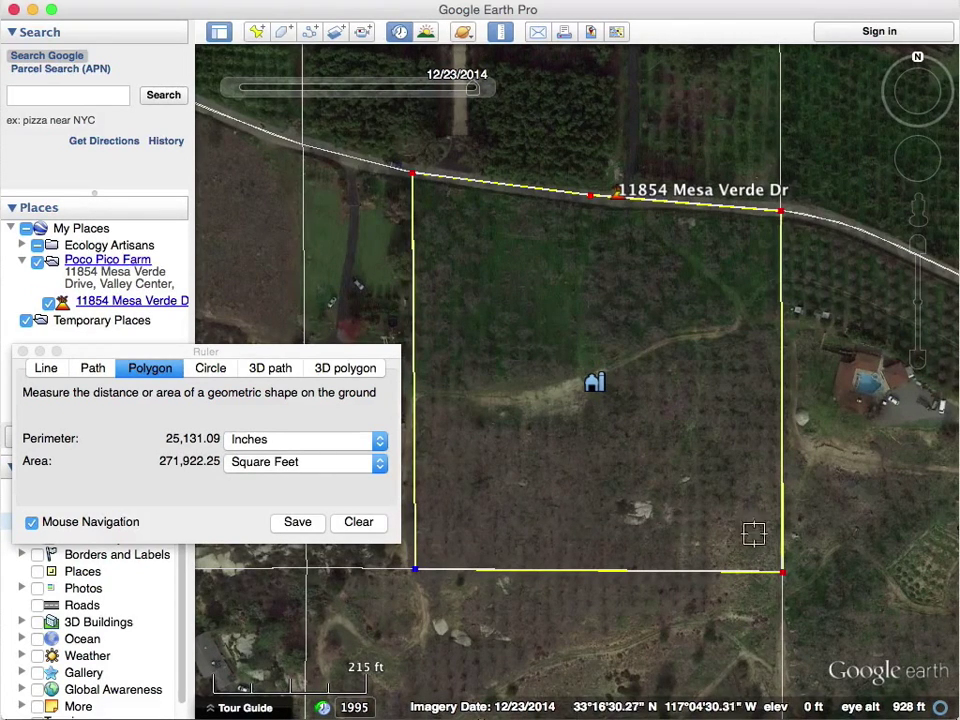
# Re-place the southeast corner and show the parcel area in acres (6.23)
pyautogui.moveTo(785, 578); pyautogui.dragTo(784, 574)
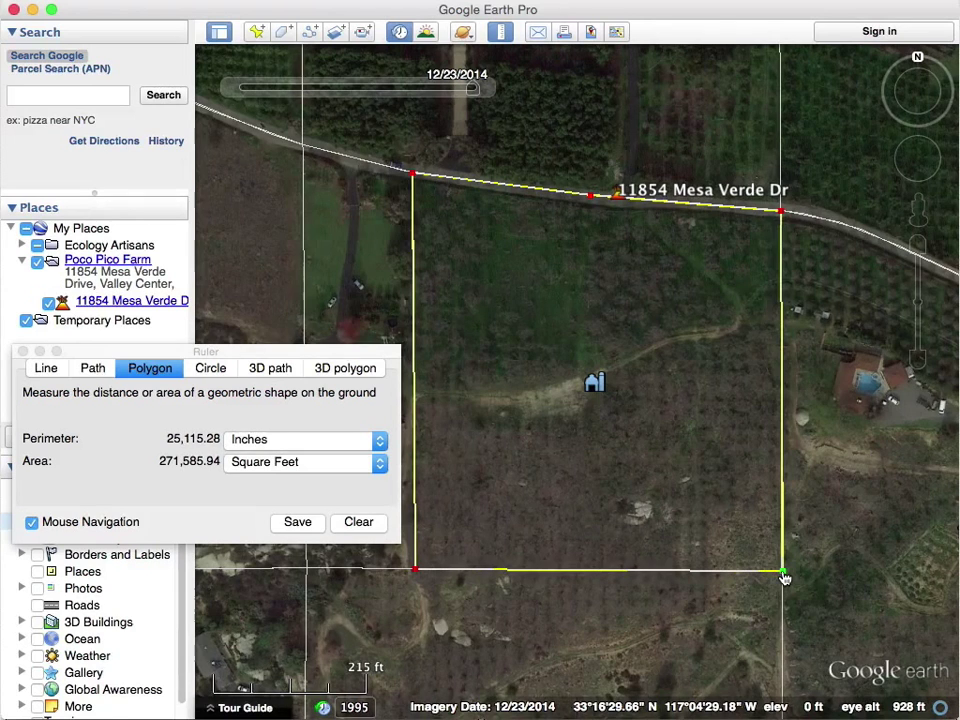
pyautogui.press('BackSpace')
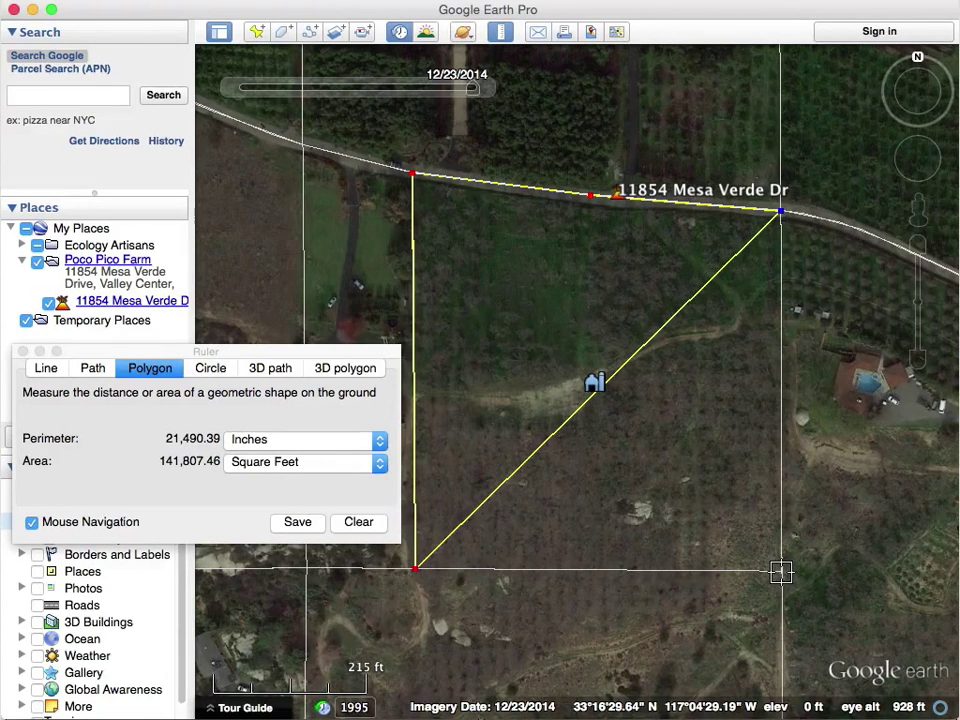
pyautogui.click(781, 572)
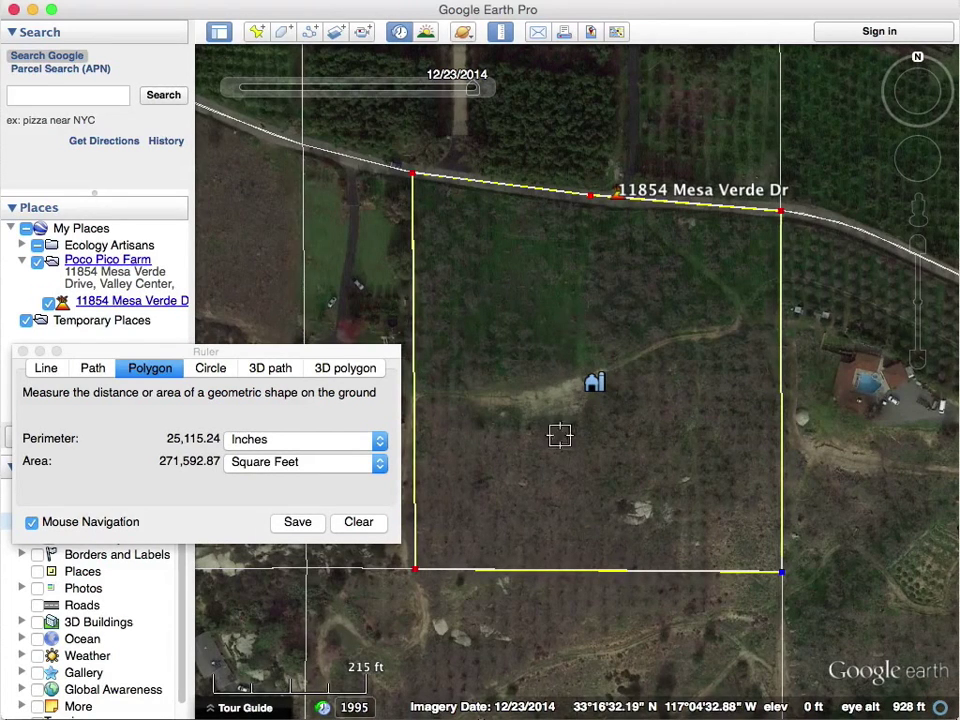
pyautogui.click(315, 462)
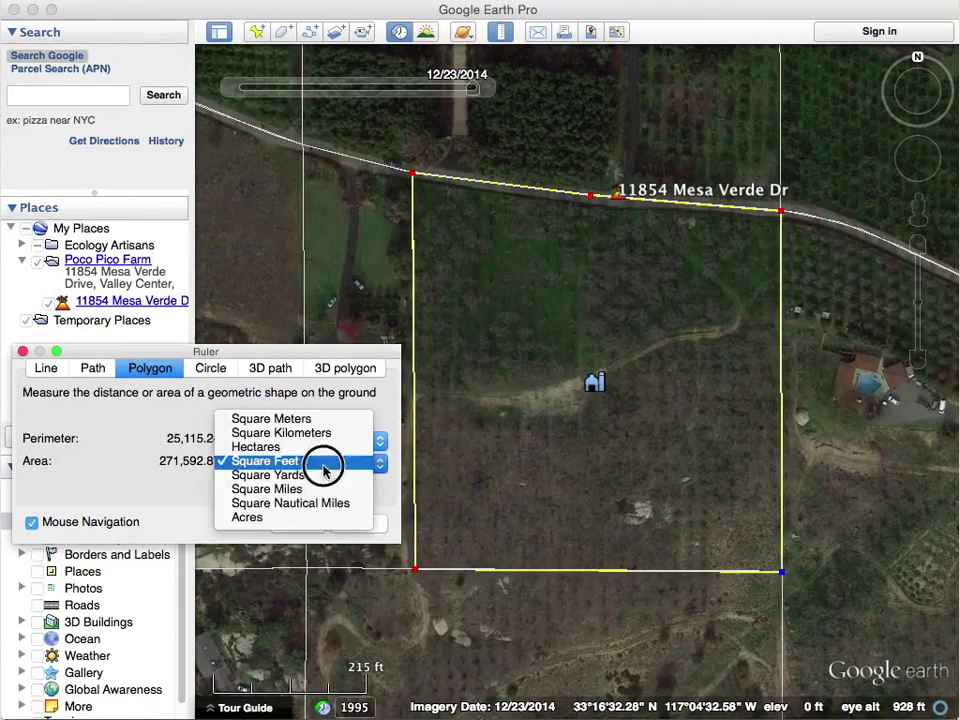
pyautogui.click(291, 518)
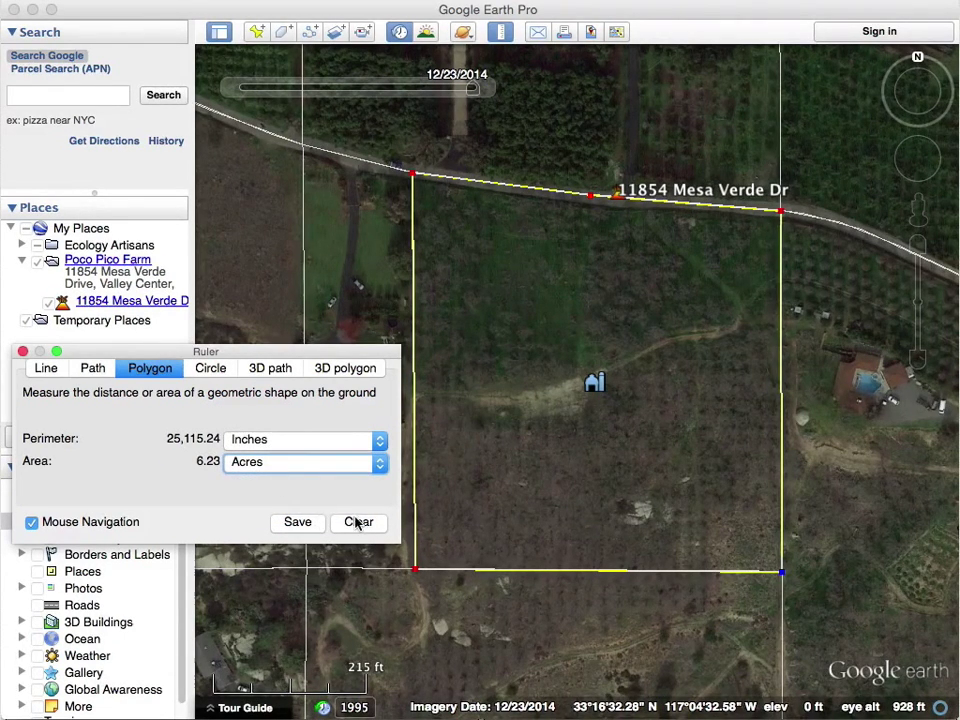
# Save the measurement as polygon 'Parcel A - North' described as 'Entrance Parcel, Hill top'
pyautogui.click(298, 523)
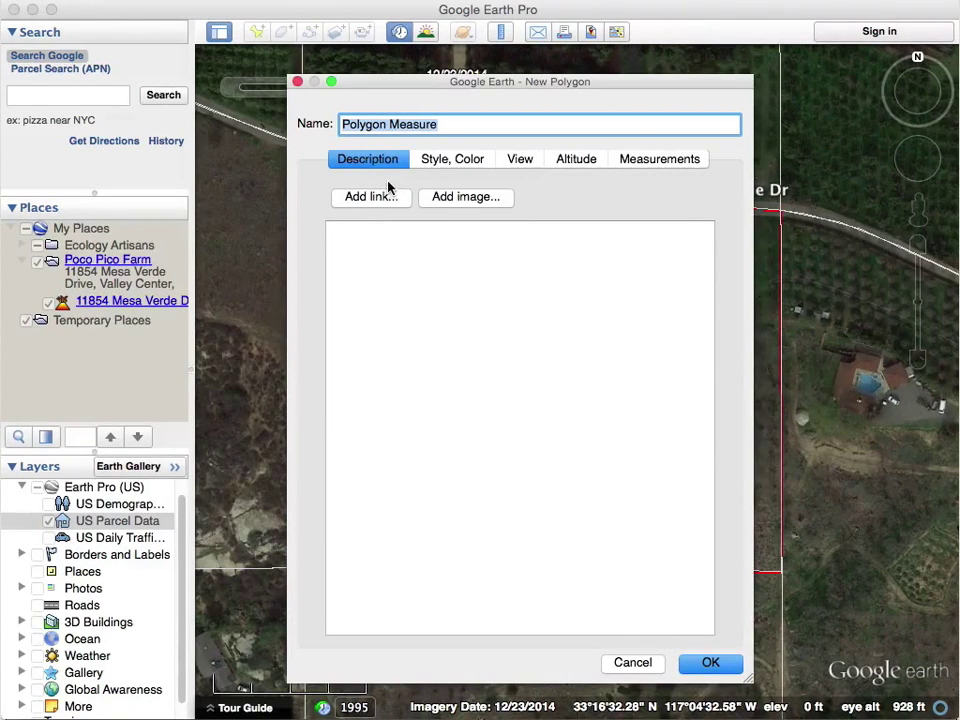
pyautogui.write('Par')
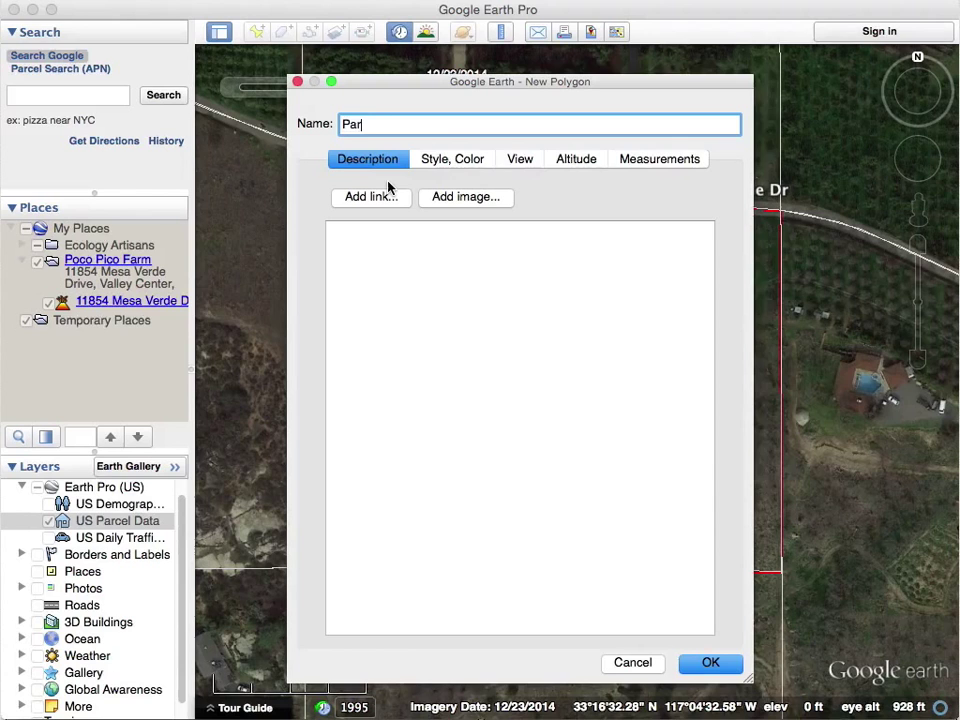
pyautogui.write('cel A - North')
pyautogui.click(443, 298)
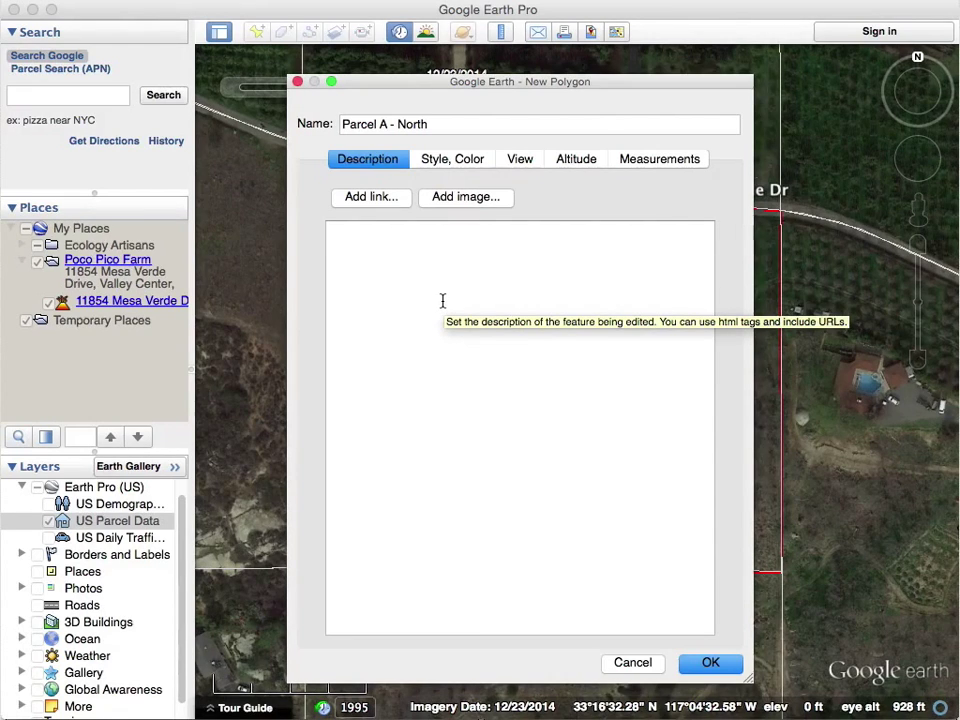
pyautogui.write('Entrance Parcel, Hill top')
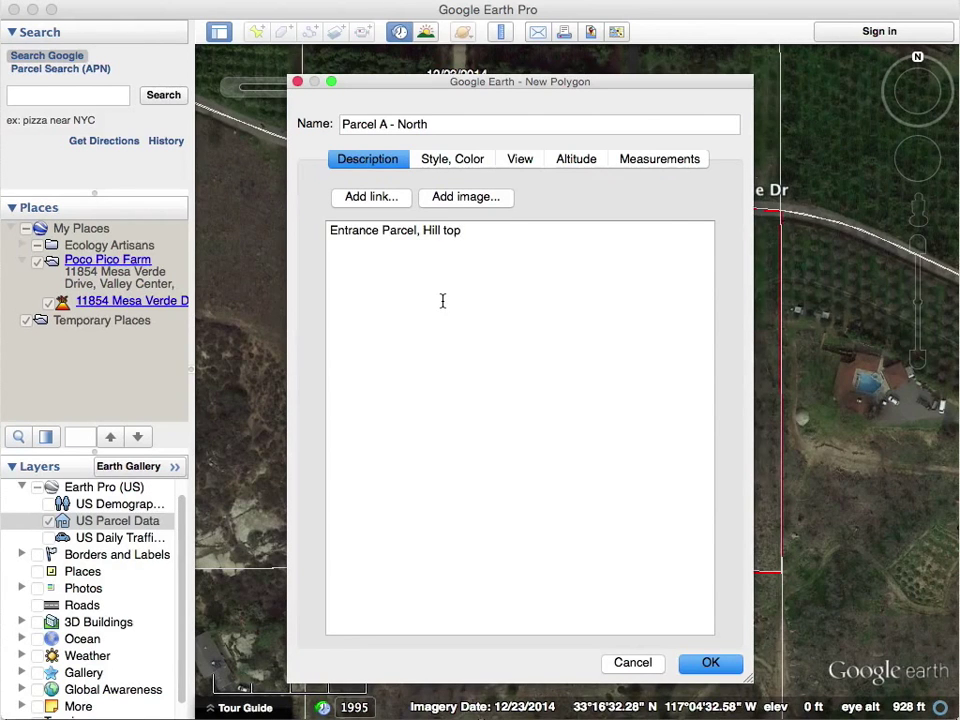
pyautogui.click(471, 166)
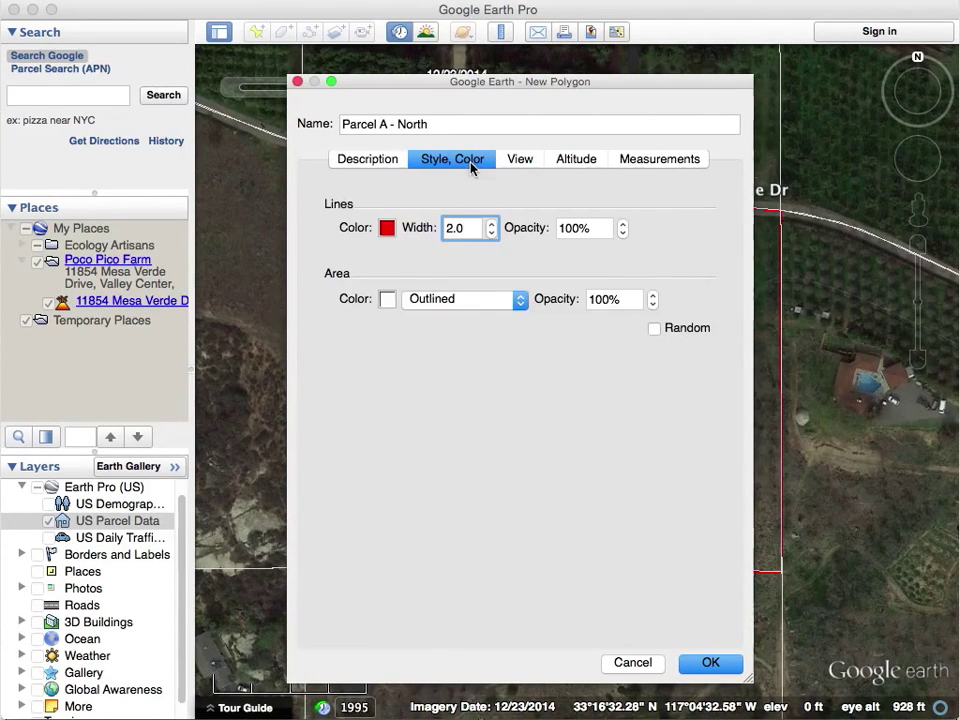
# Set the polygon's outline colour to magenta at 80% opacity
pyautogui.click(387, 229)
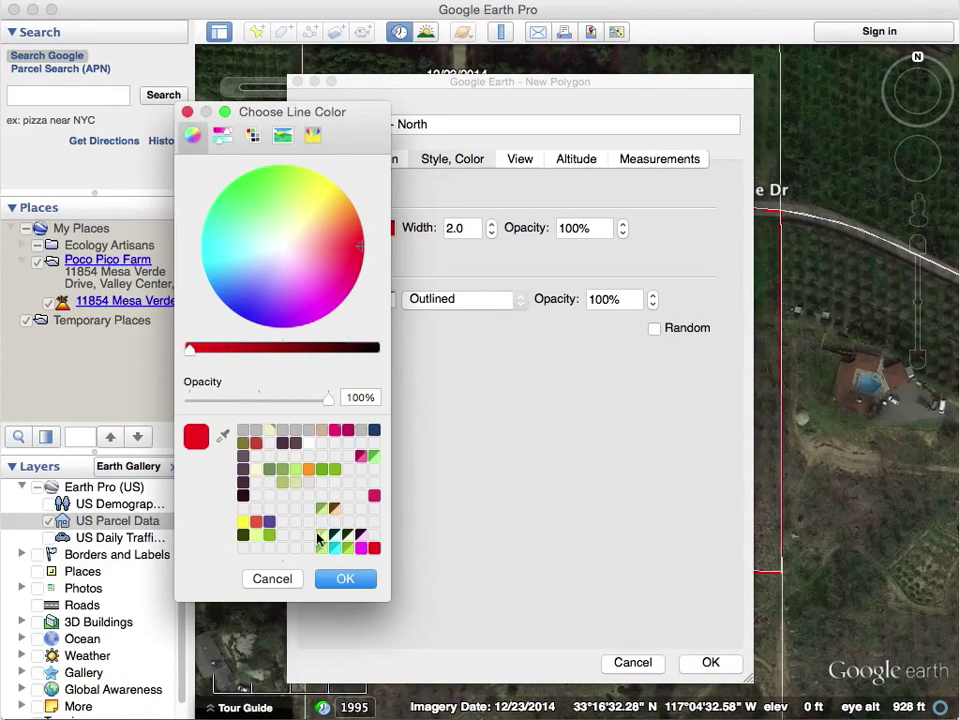
pyautogui.click(361, 548)
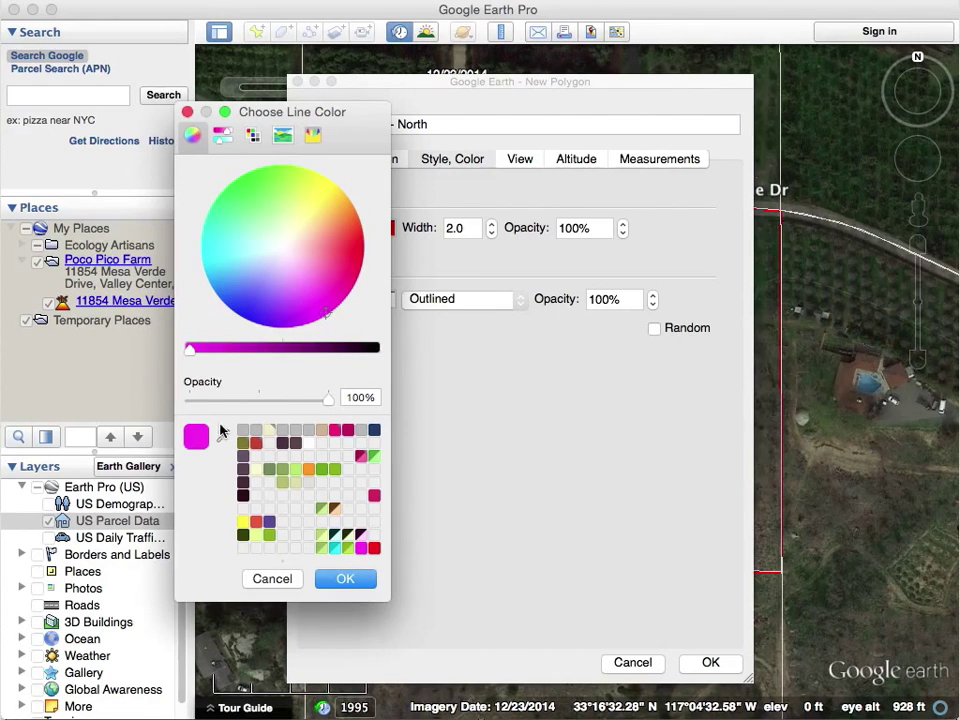
pyautogui.click(353, 397)
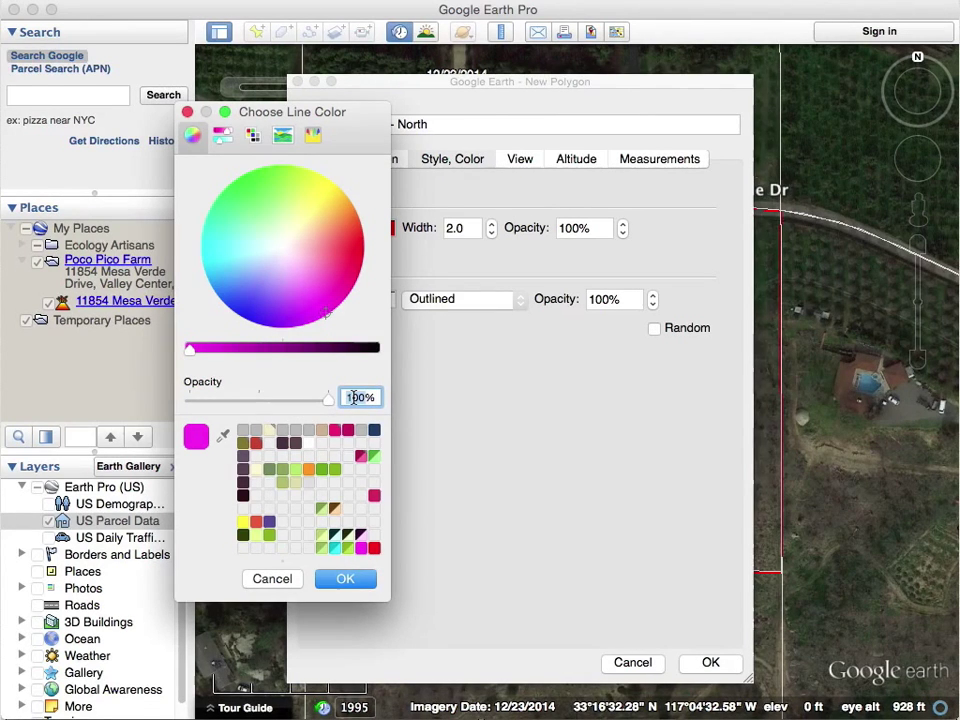
pyautogui.write('80')
pyautogui.press('Return')
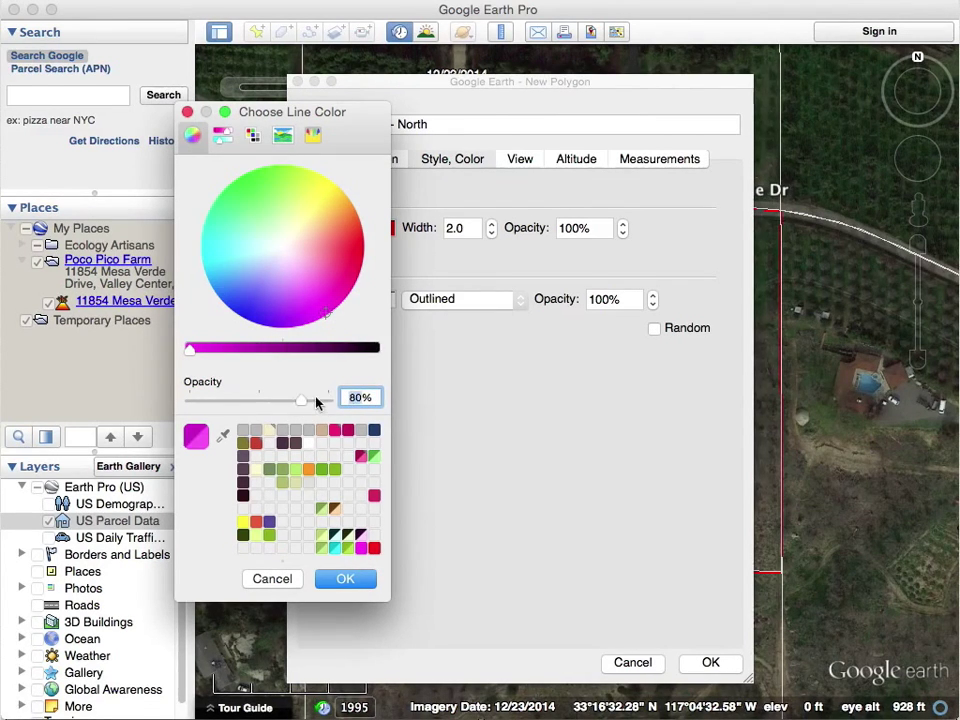
pyautogui.moveTo(196, 440); pyautogui.dragTo(363, 548)
pyautogui.click(345, 580)
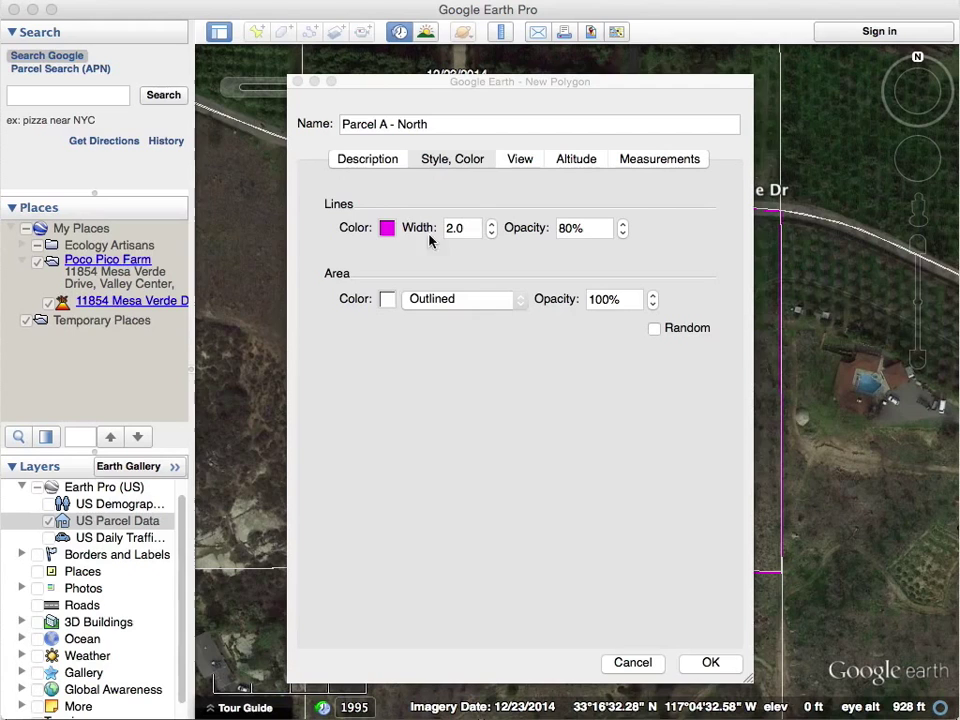
# Fill the polygon with magenta at 20% opacity, drawn as Filled+Outlined
pyautogui.click(387, 299)
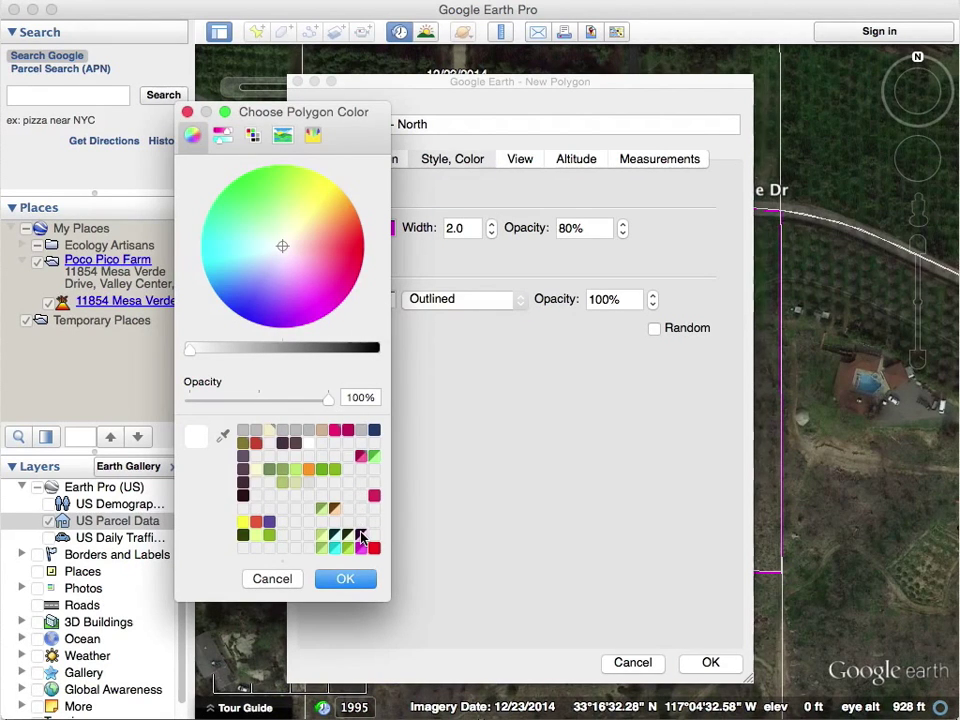
pyautogui.click(361, 537)
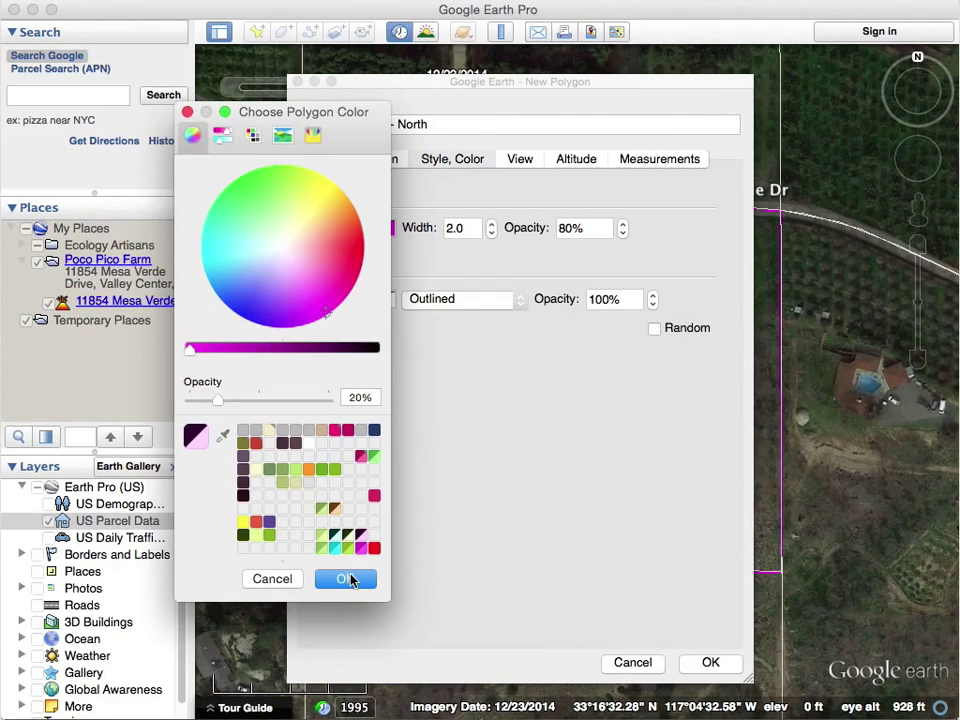
pyautogui.click(348, 580)
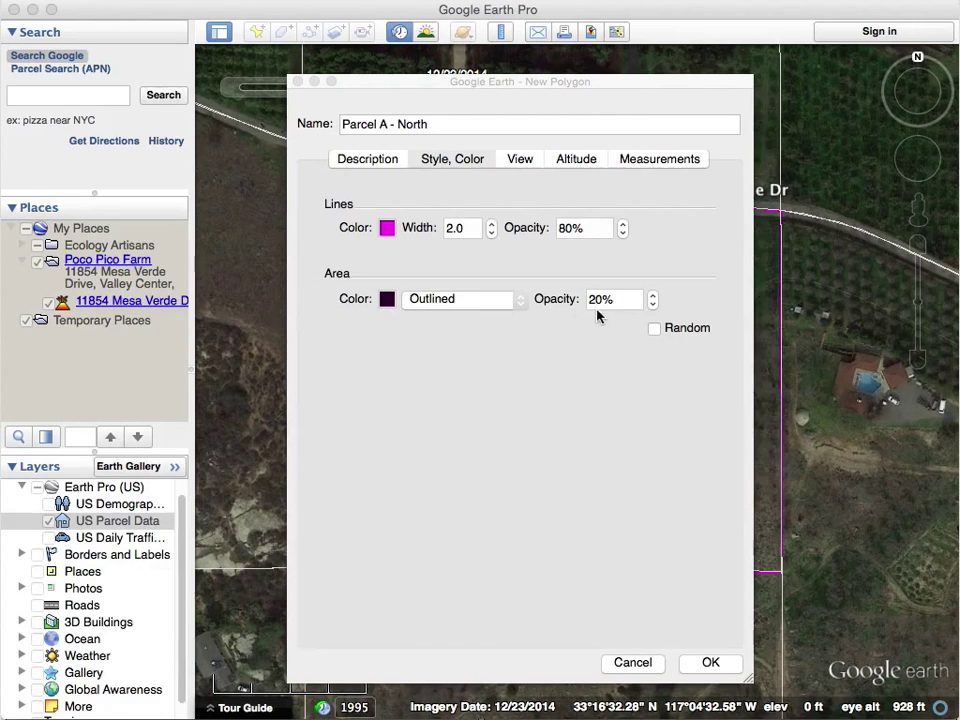
pyautogui.click(522, 299)
pyautogui.click(440, 313)
# Review the measurement, altitude and view tabs, then save Parcel A - North
pyautogui.moveTo(675, 83); pyautogui.dragTo(606, 80)
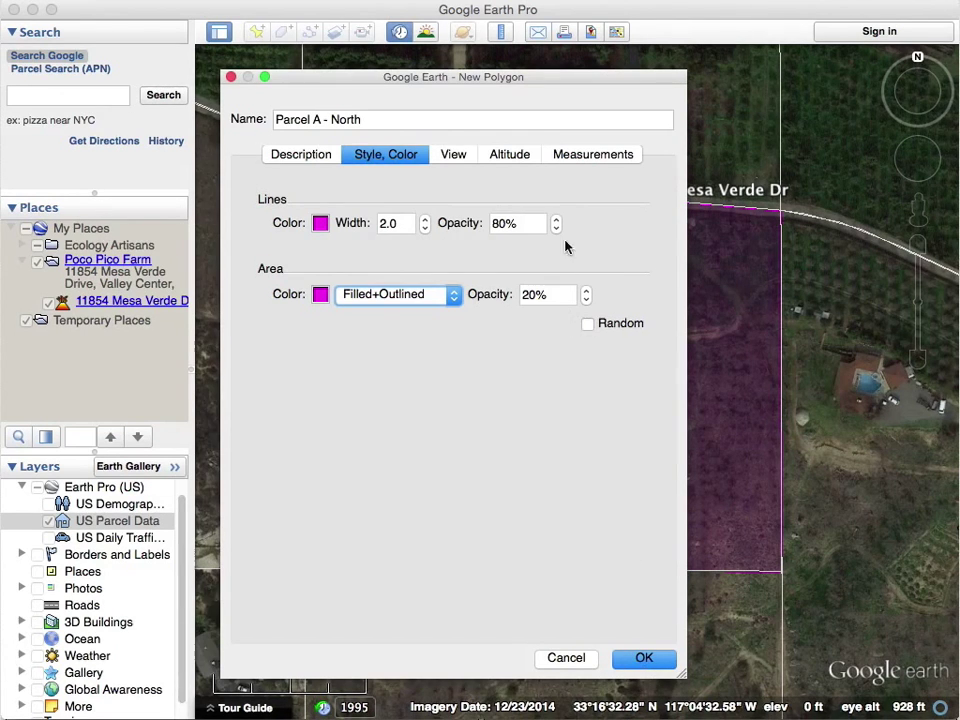
pyautogui.click(576, 158)
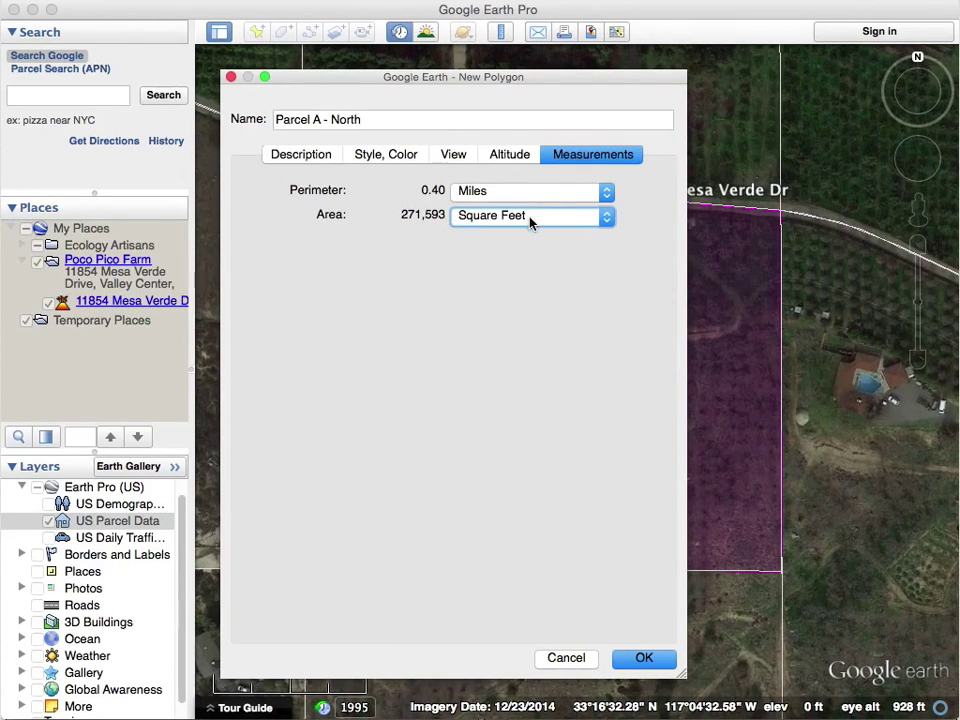
pyautogui.click(495, 160)
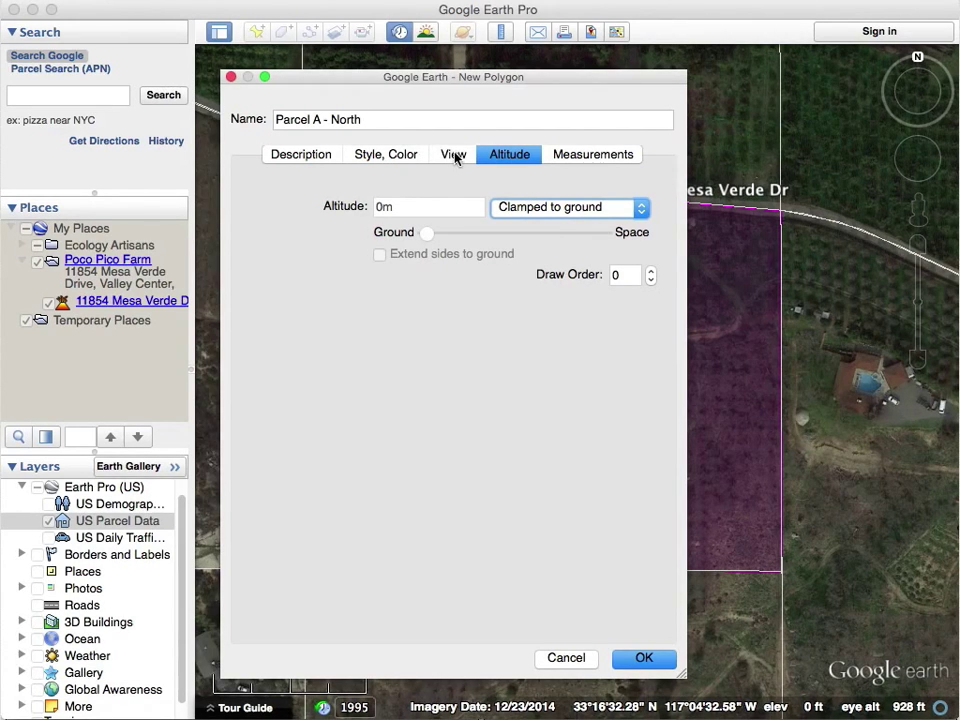
pyautogui.click(455, 158)
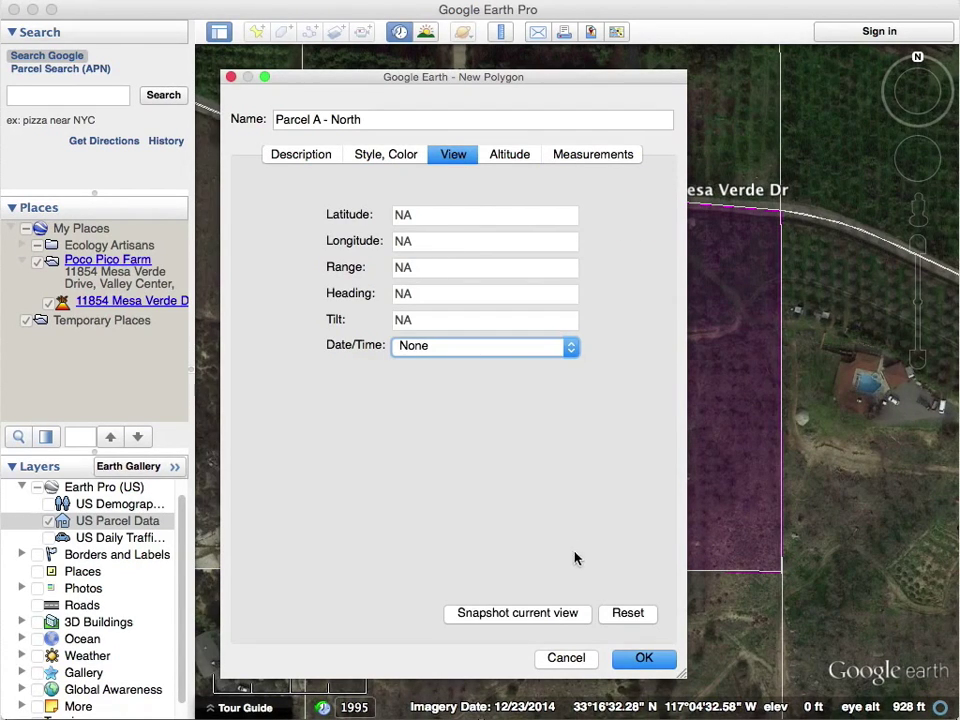
pyautogui.click(644, 658)
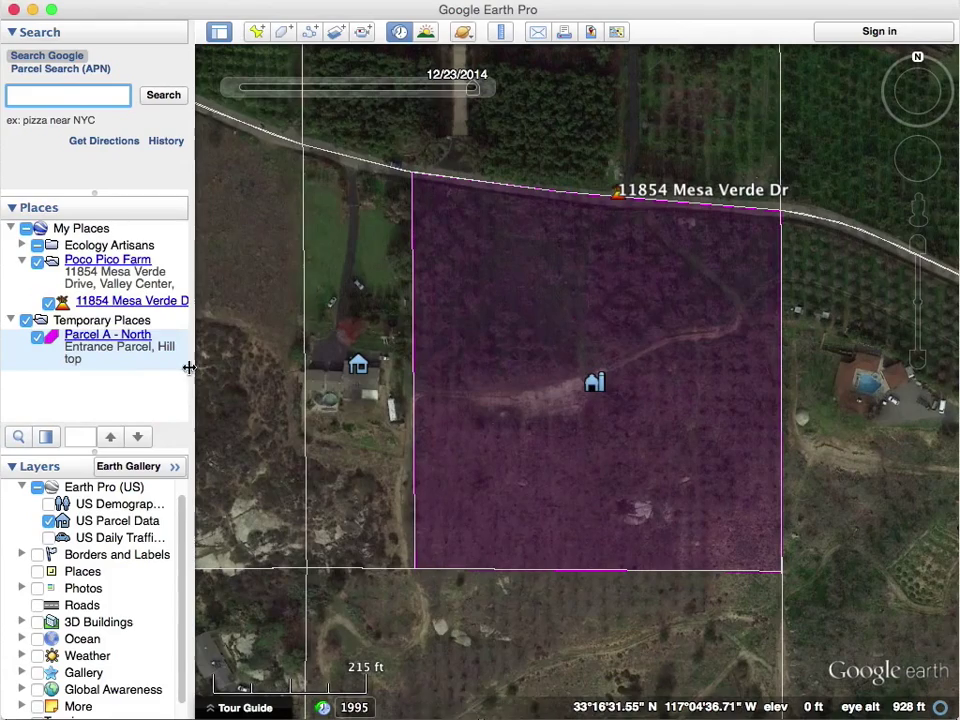
# Pan south to the neighbouring parcel below Parcel A - North and start a new ruler measurement
pyautogui.moveTo(369, 579); pyautogui.dragTo(396, 152)
pyautogui.moveTo(493, 321); pyautogui.dragTo(497, 273)
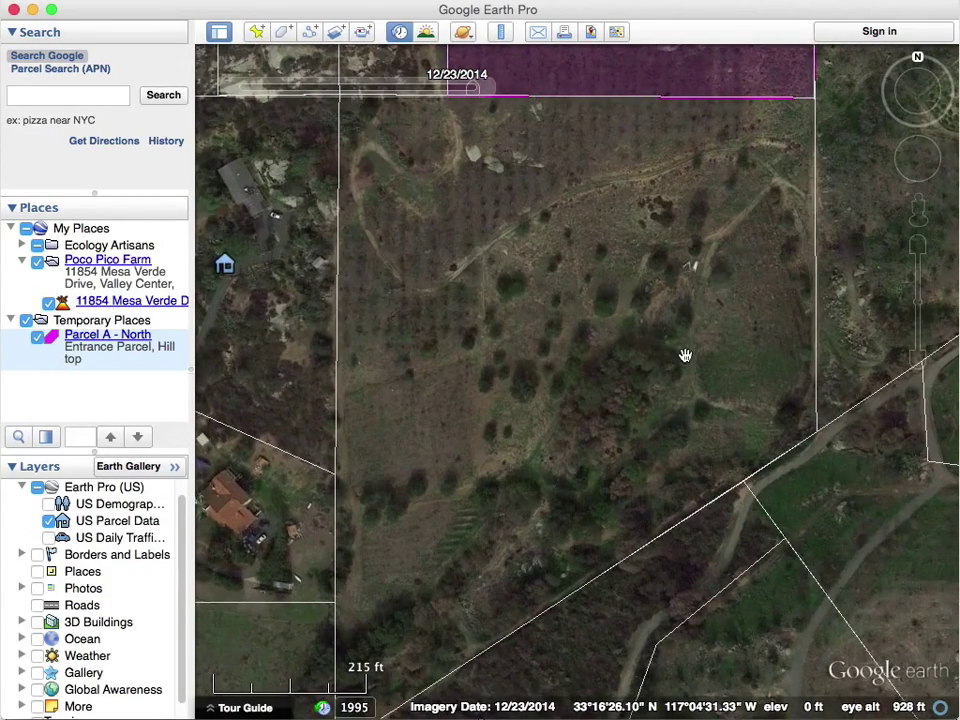
pyautogui.scroll(-3, 686, 356)
pyautogui.moveTo(640, 367); pyautogui.dragTo(606, 358)
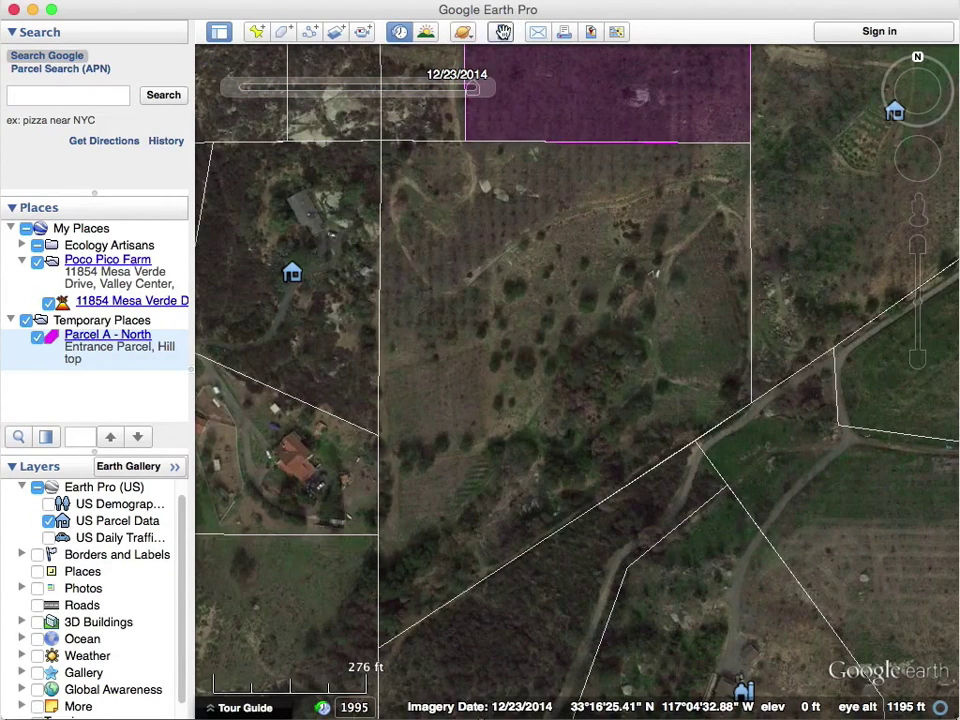
pyautogui.click(500, 31)
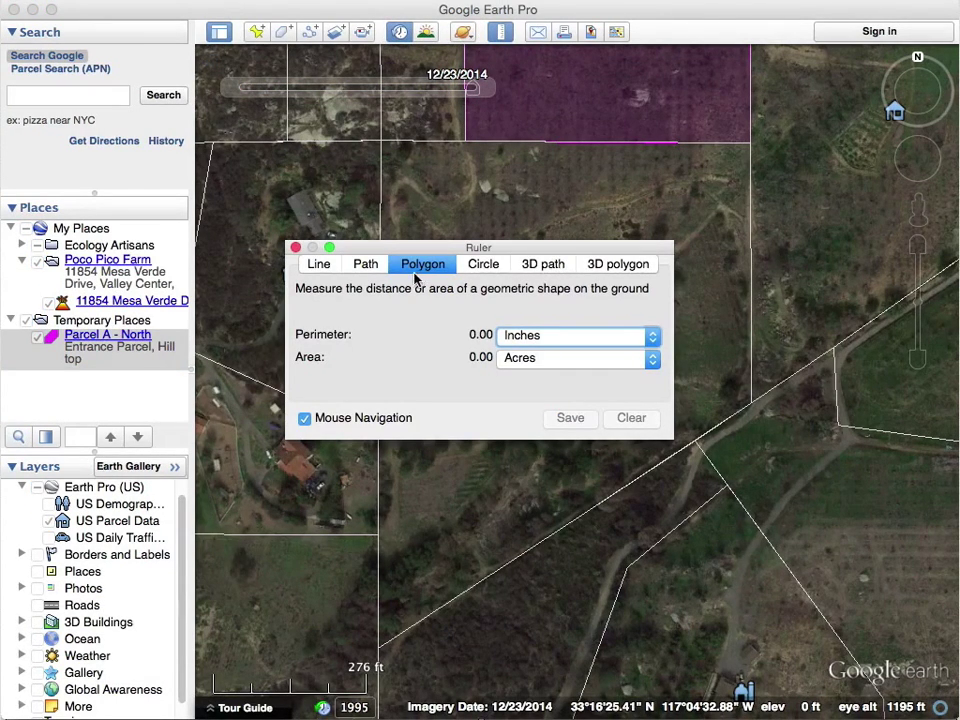
# Place the southern parcel's first corner at the boundary intersection
pyautogui.moveTo(551, 246); pyautogui.dragTo(573, 360)
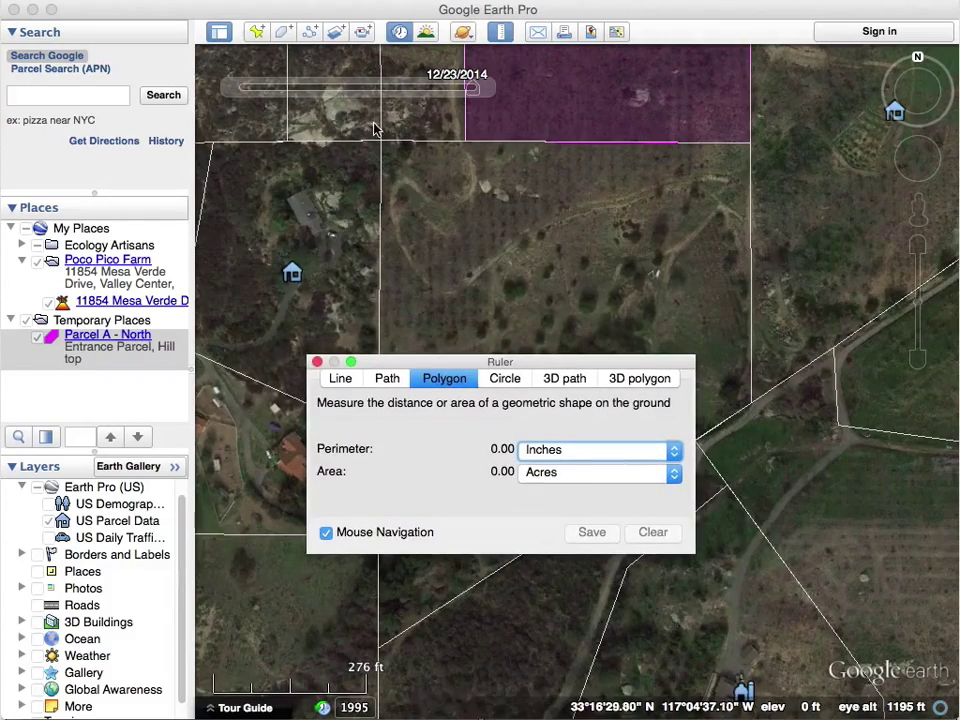
pyautogui.scroll(5, 379, 146)
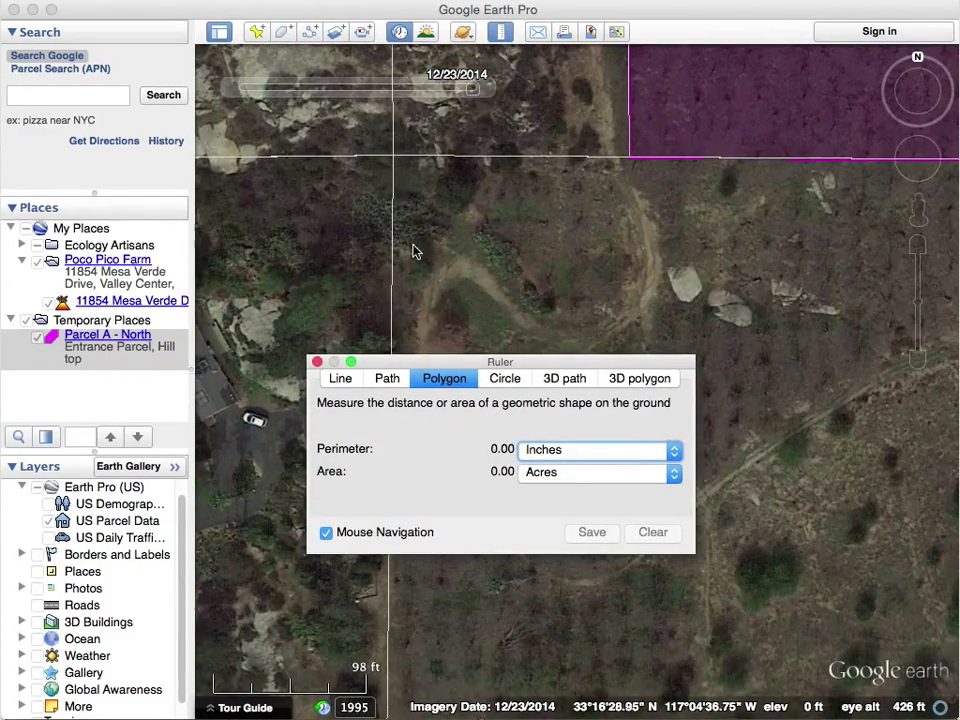
pyautogui.click(392, 156)
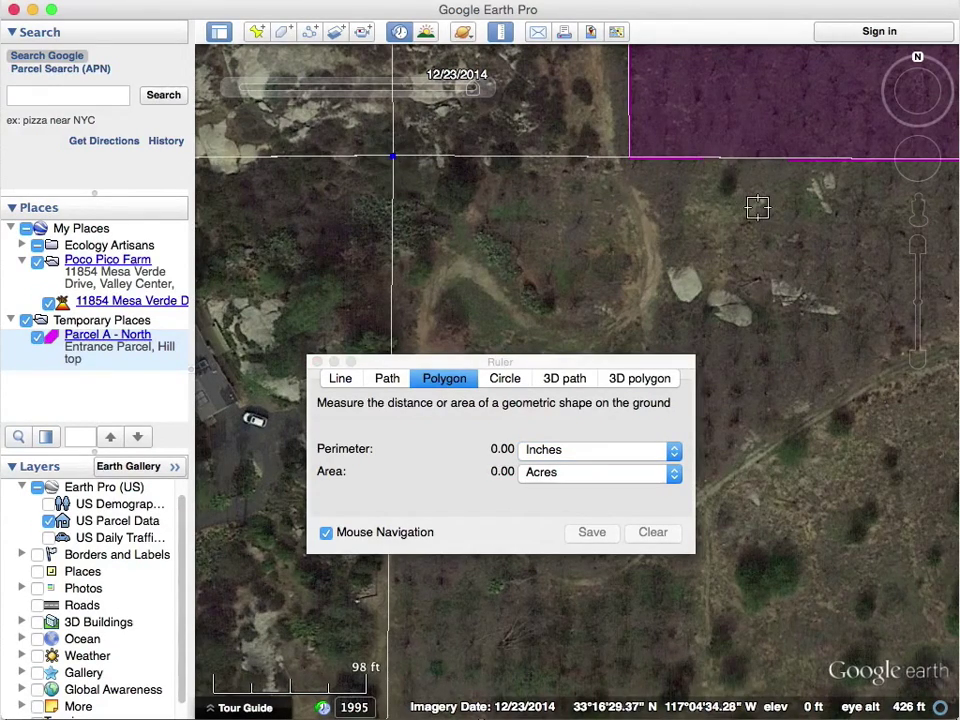
pyautogui.scroll(-2, 757, 206)
pyautogui.scroll(-2, 770, 210)
pyautogui.scroll(-2, 850, 380)
pyautogui.scroll(-3, 885, 355)
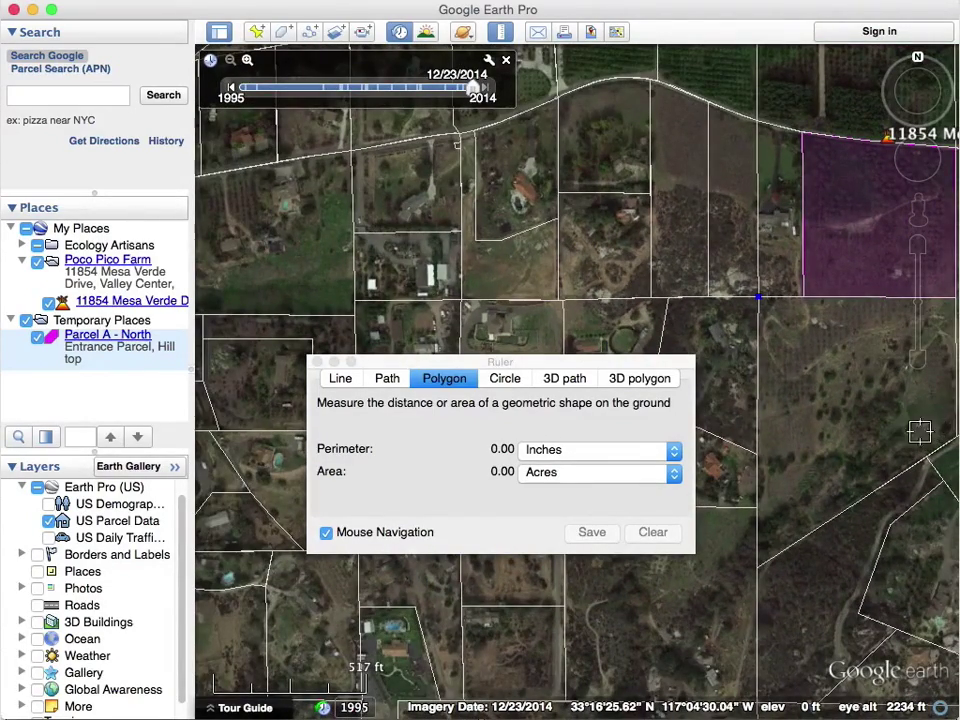
pyautogui.scroll(-2, 300, 622)
pyautogui.scroll(2, 748, 497)
pyautogui.scroll(3, 536, 328)
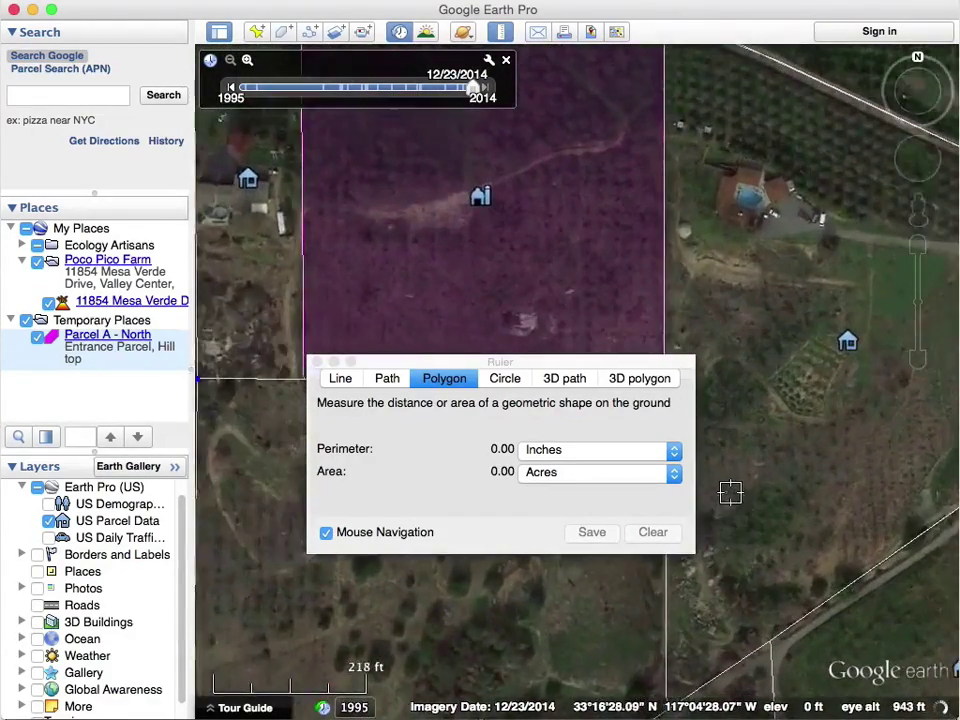
# Add the lower-right, southern-tip and lower-left corners (10.63 acres) and save the polygon
pyautogui.moveTo(542, 364); pyautogui.dragTo(740, 0)
pyautogui.click(650, 366)
pyautogui.scroll(-2, 609, 557)
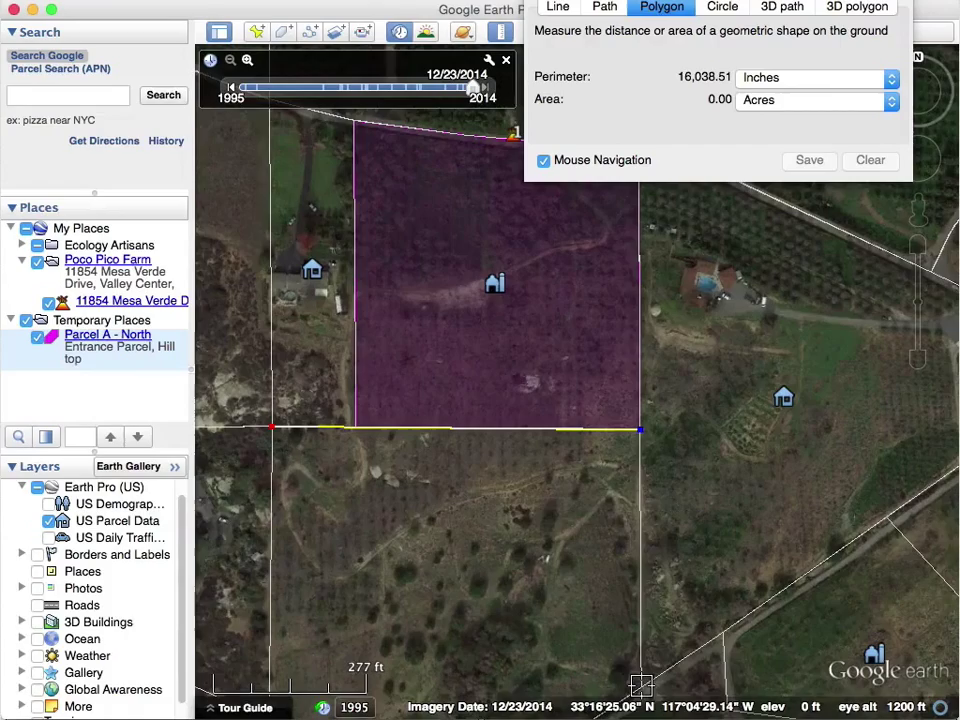
pyautogui.click(641, 686)
pyautogui.scroll(-5, 398, 612)
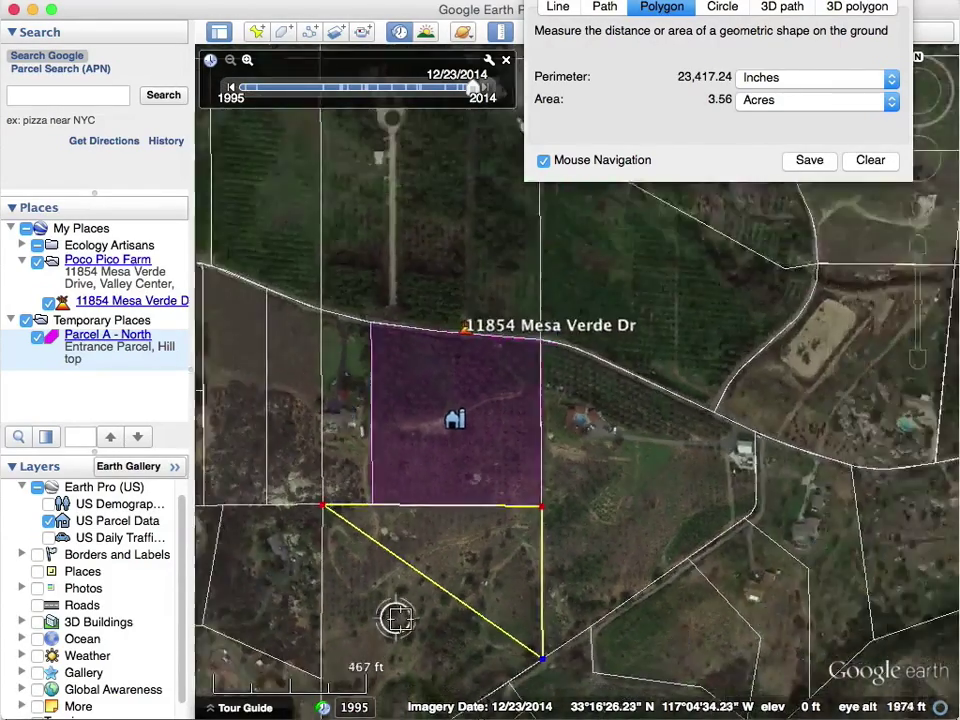
pyautogui.scroll(5, 396, 682)
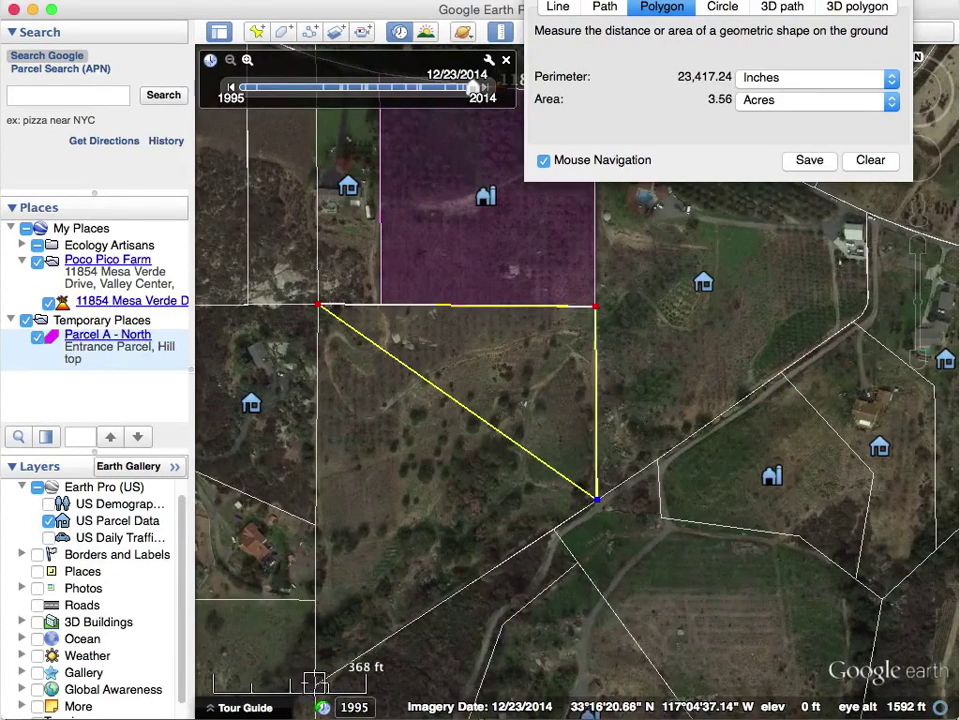
pyautogui.click(315, 685)
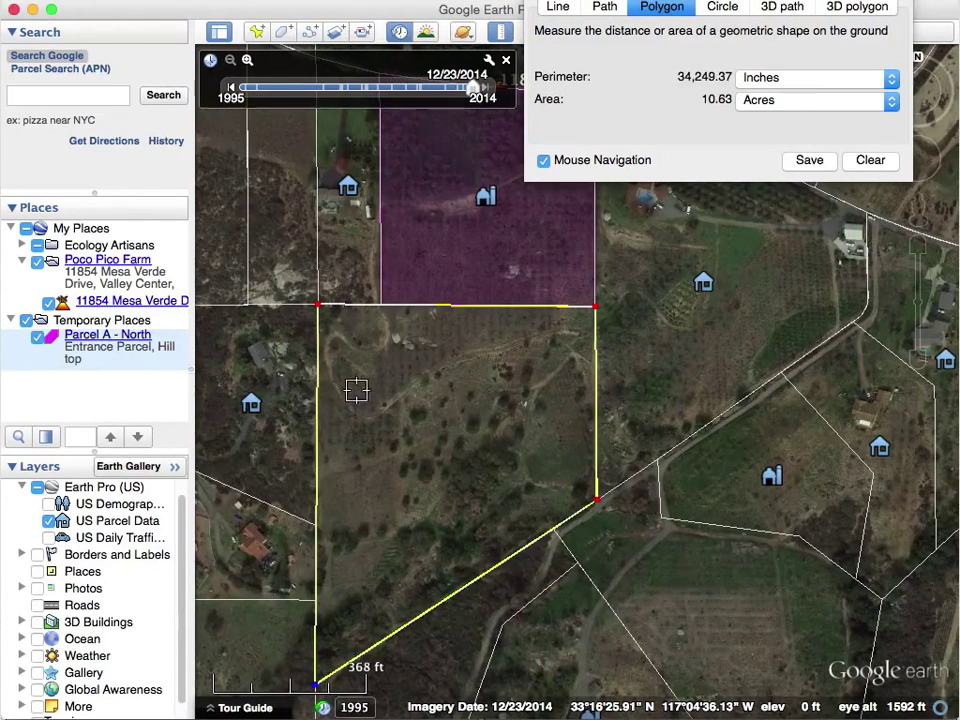
pyautogui.click(822, 162)
pyautogui.moveTo(388, 82); pyautogui.dragTo(561, 70)
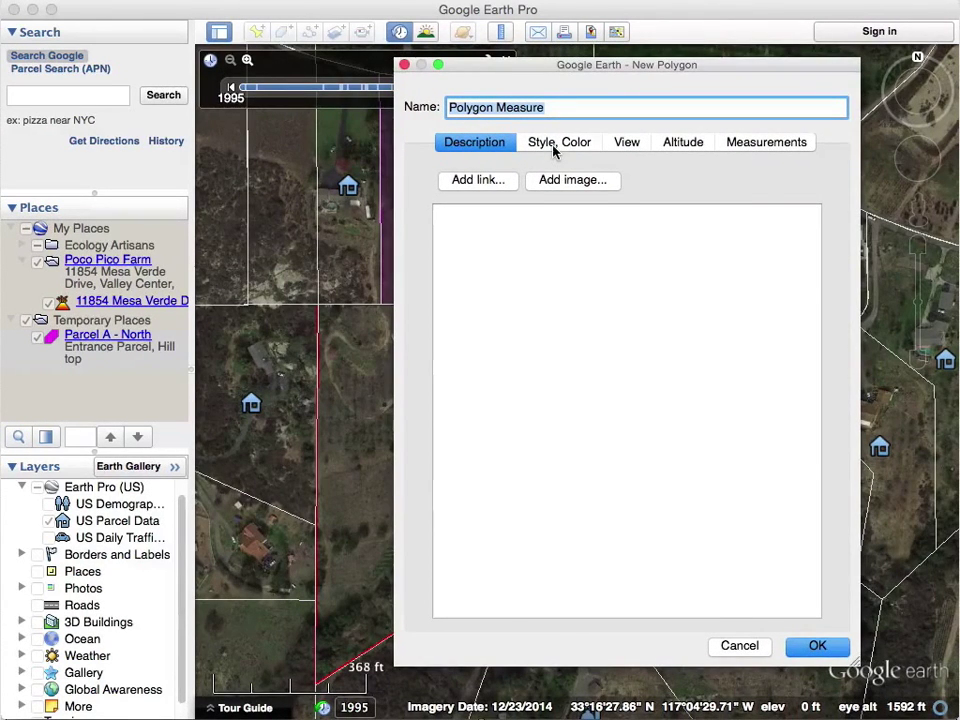
# Give the southern parcel polygon a magenta outline
pyautogui.click(556, 150)
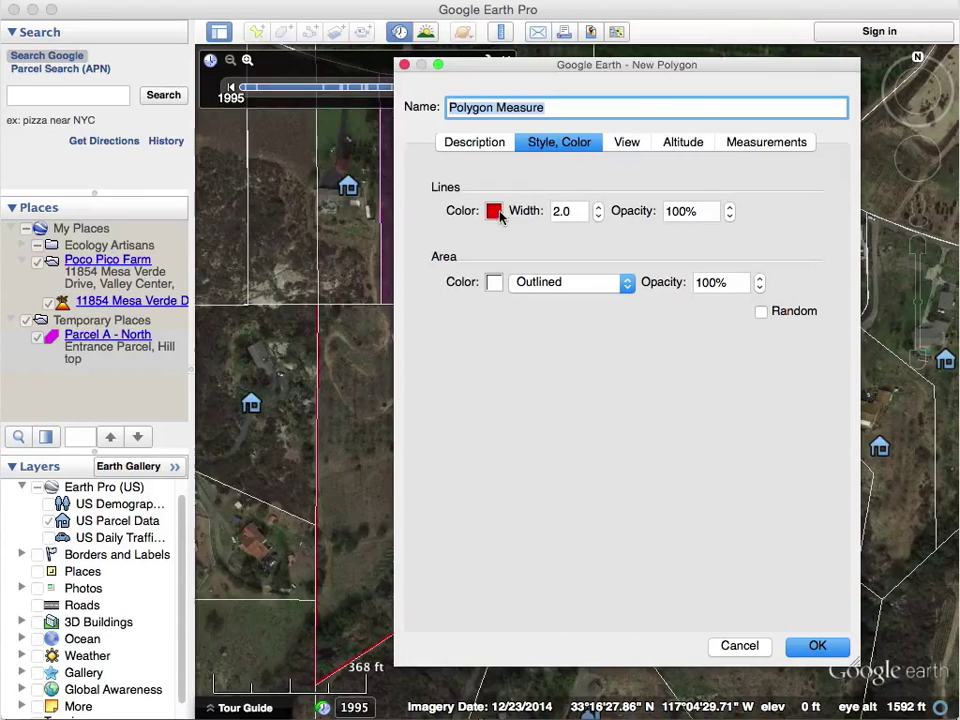
pyautogui.click(494, 211)
pyautogui.click(361, 547)
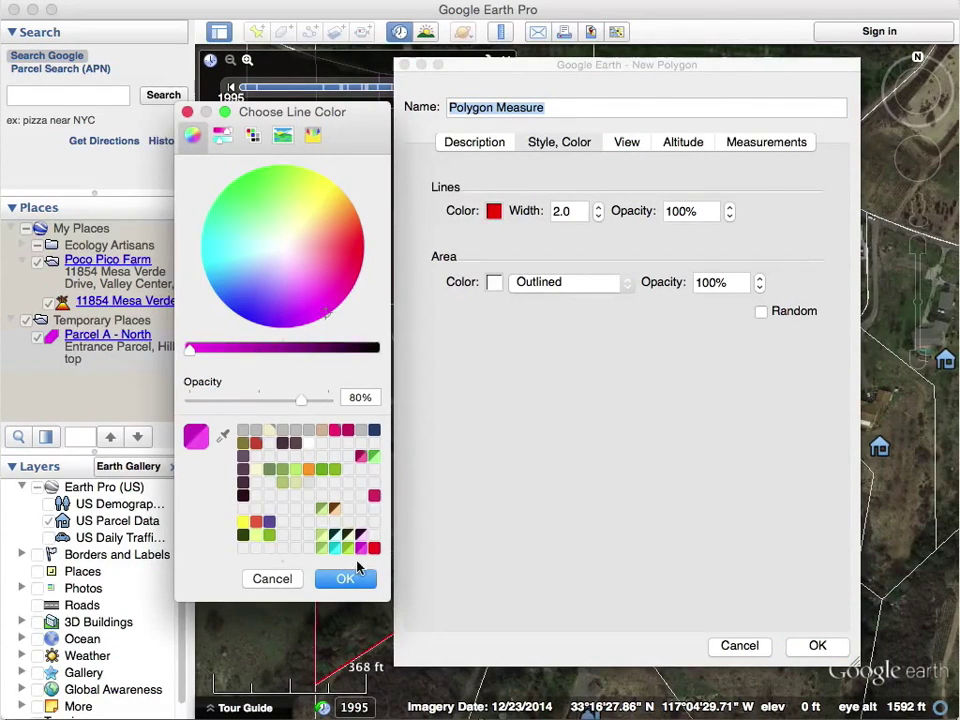
pyautogui.click(360, 579)
# Fill it with magenta at 20%, set Filled+Outlined, and save it as Polygon Measure
pyautogui.click(493, 282)
pyautogui.click(344, 580)
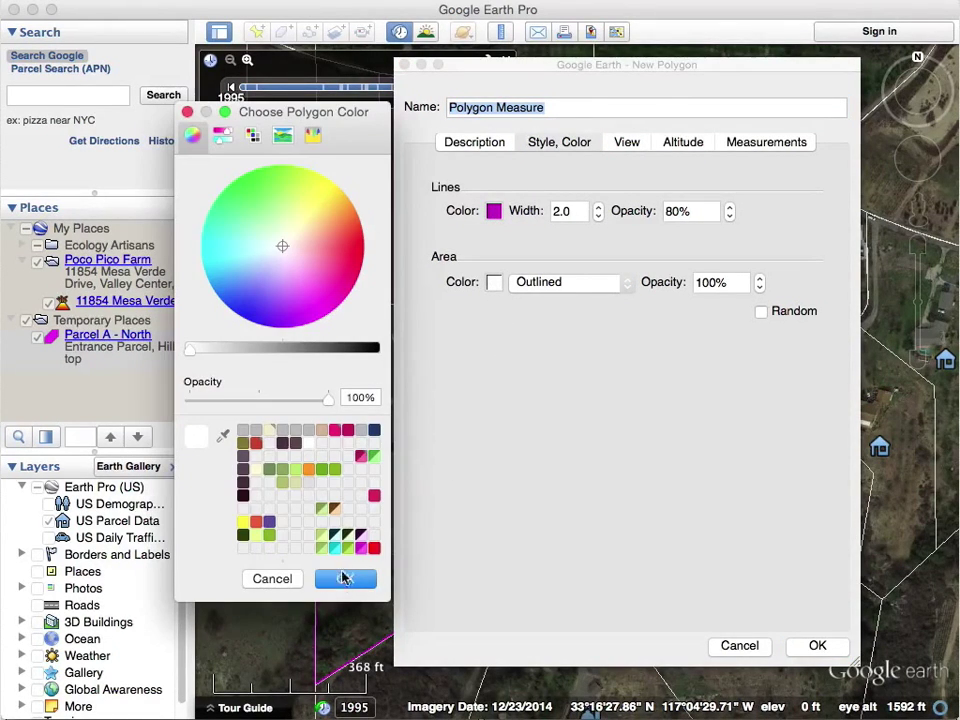
pyautogui.click(361, 547)
pyautogui.click(352, 581)
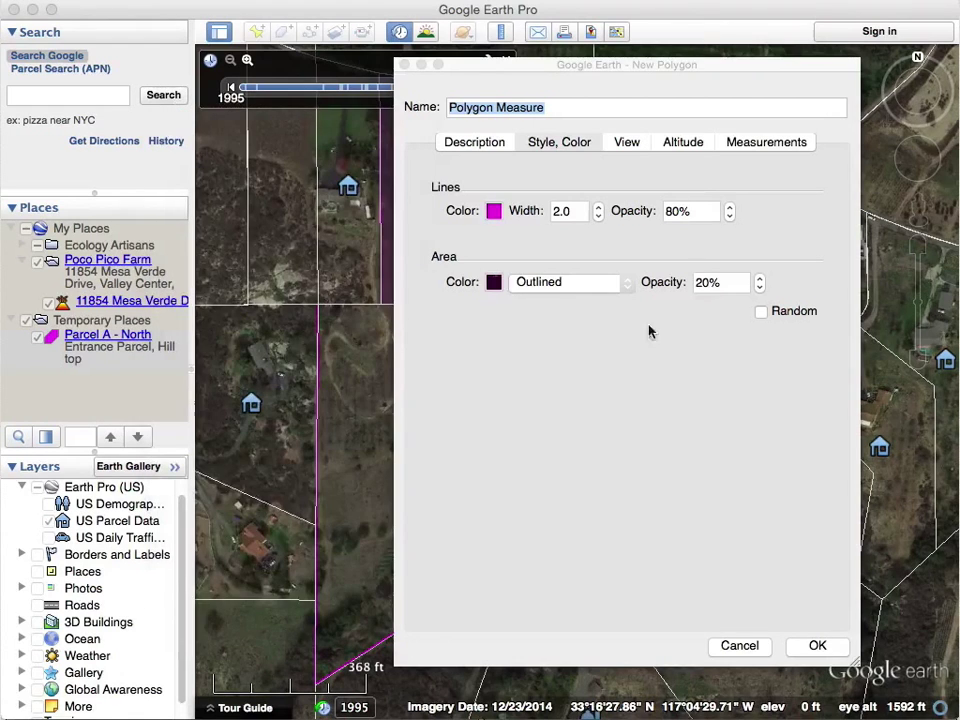
pyautogui.click(627, 290)
pyautogui.click(560, 295)
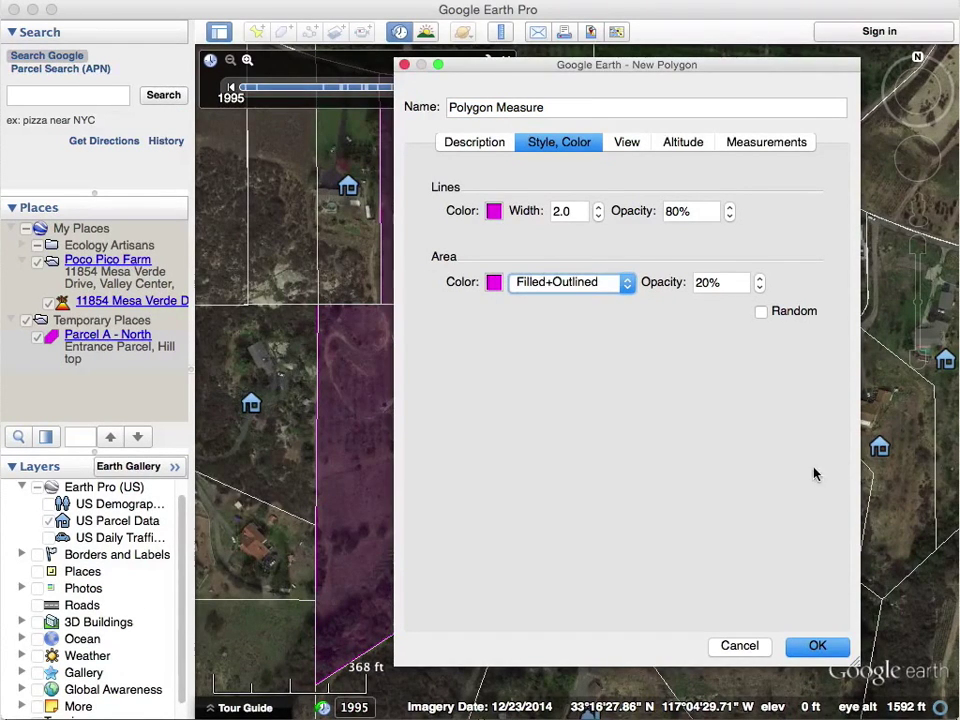
pyautogui.click(818, 645)
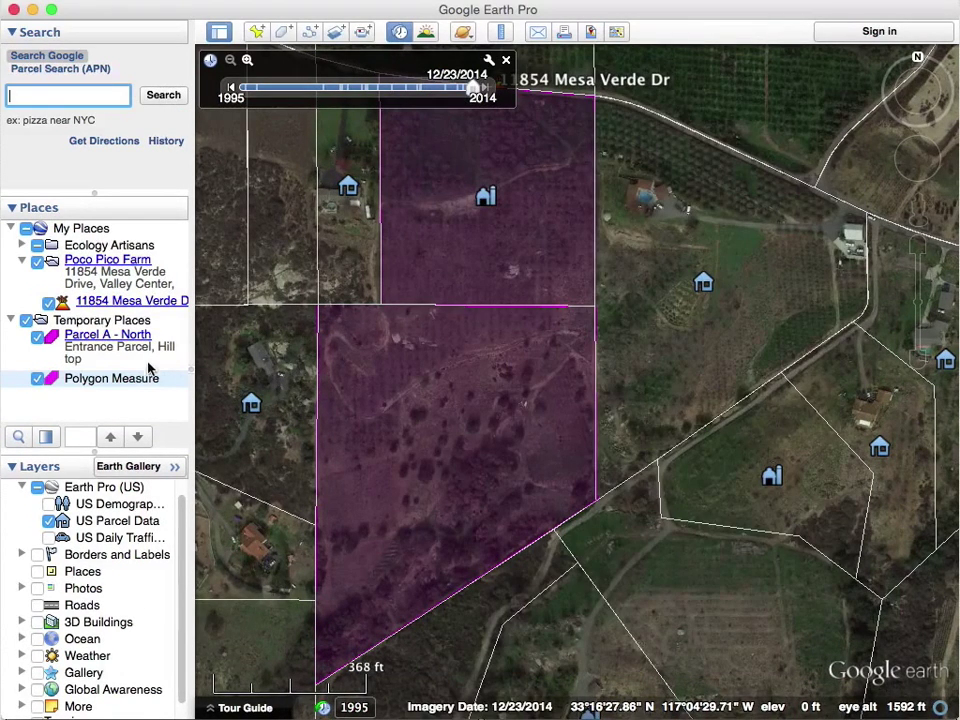
# Rename the southern polygon 'Parcel B - South', described 'Lower portion of property, no street access'
pyautogui.rightClick(141, 382)
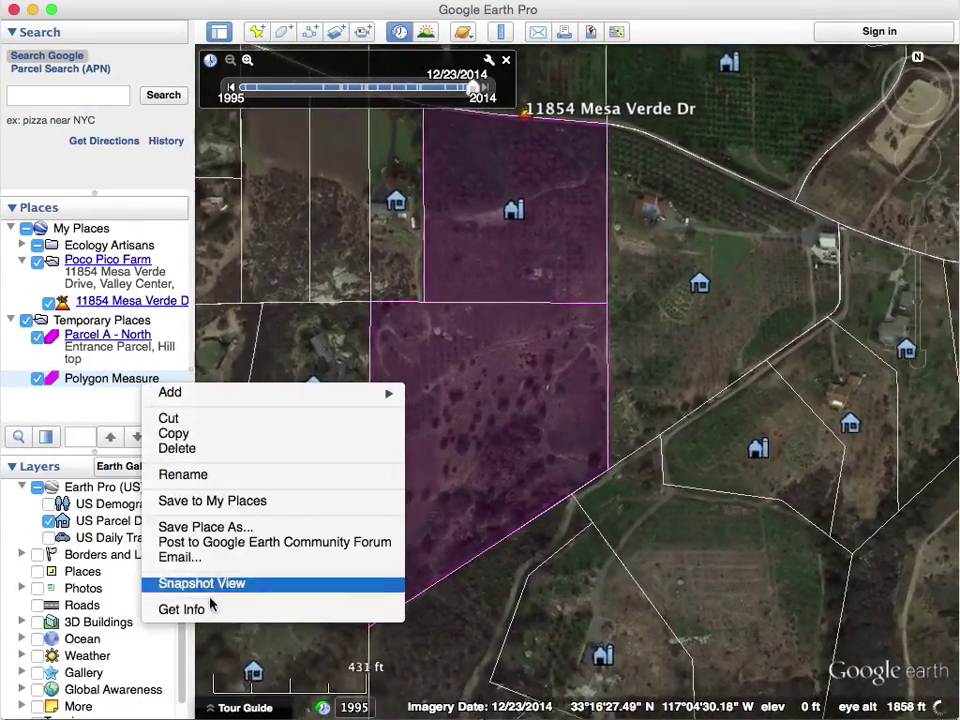
pyautogui.click(182, 609)
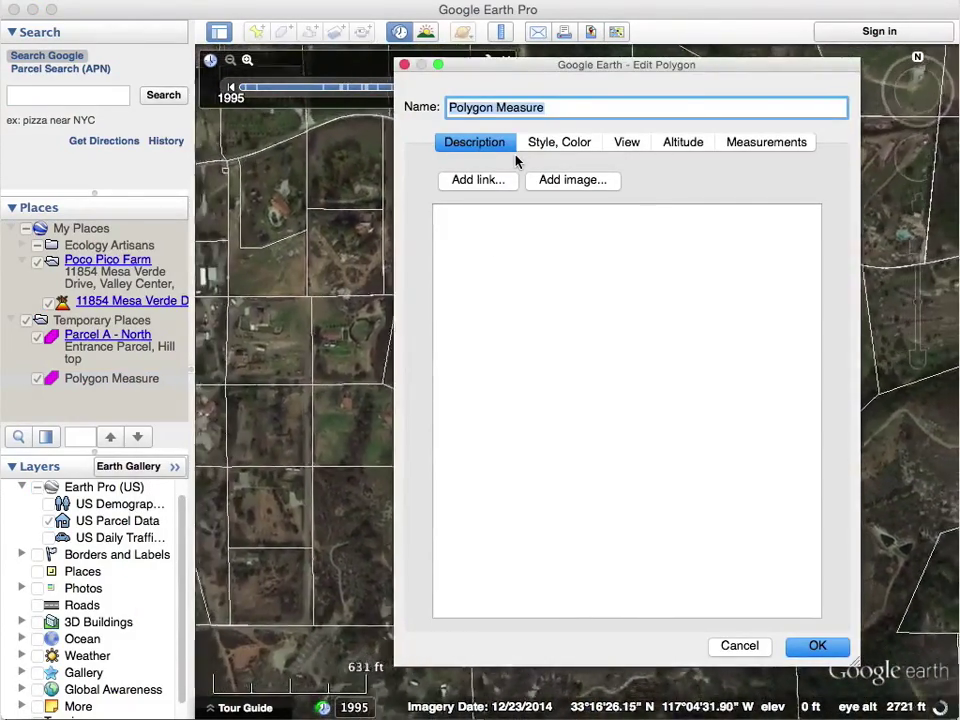
pyautogui.write('Parcel B')
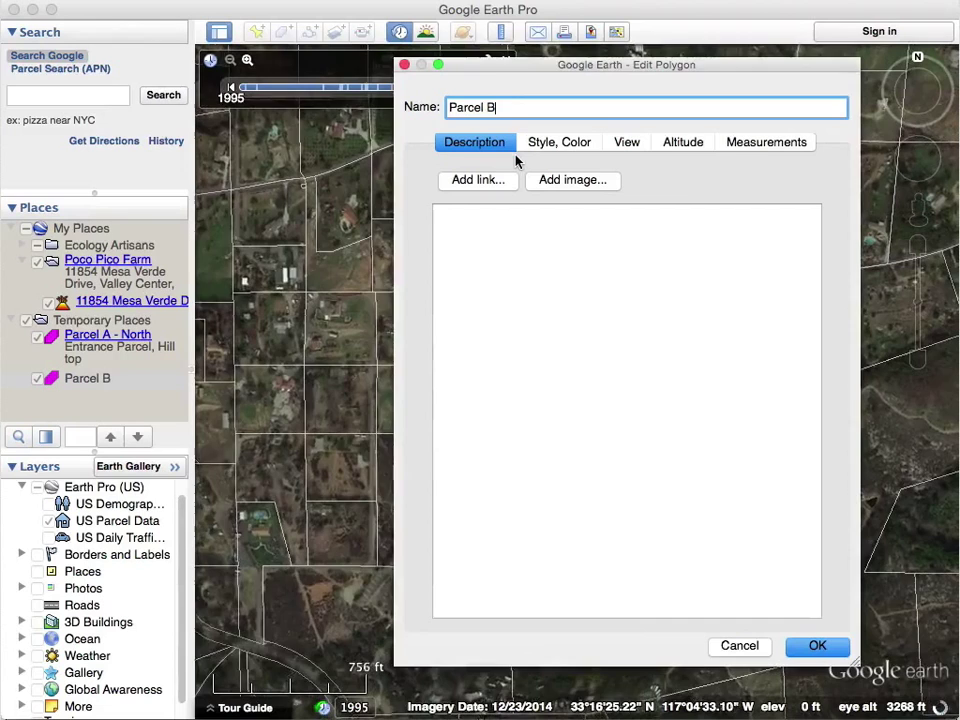
pyautogui.write(' - South')
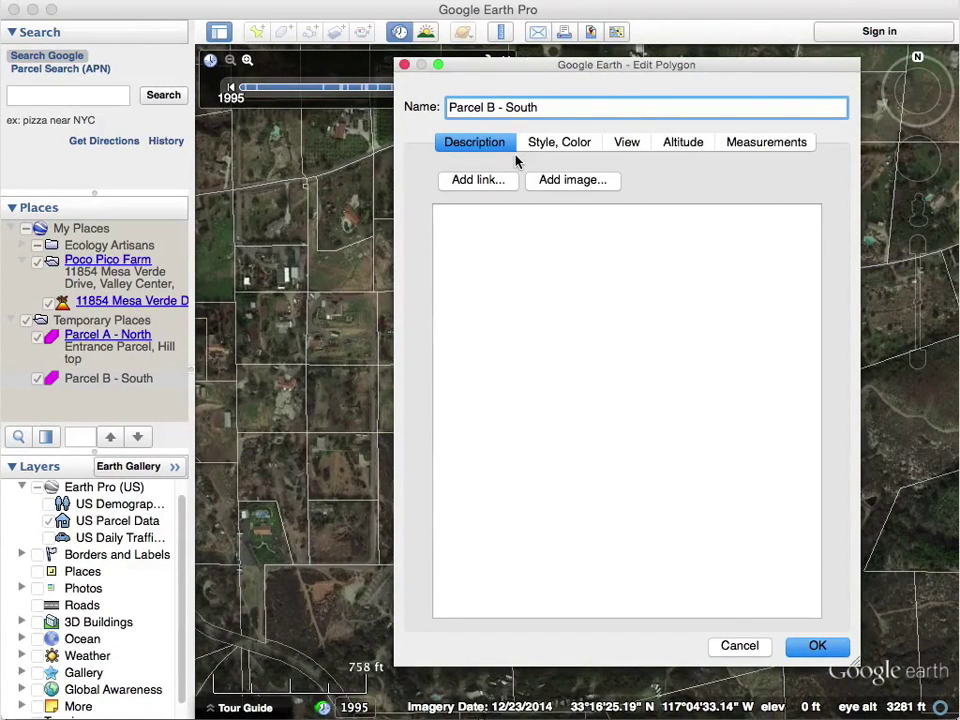
pyautogui.click(572, 241)
pyautogui.write('Lower portion of property, no')
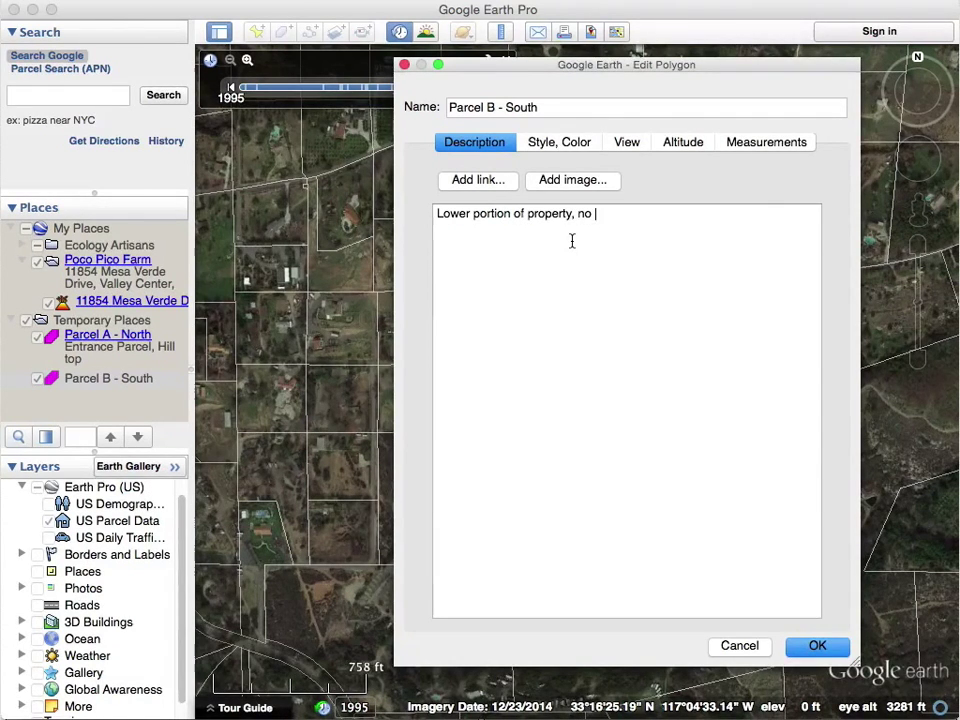
pyautogui.write('eet access')
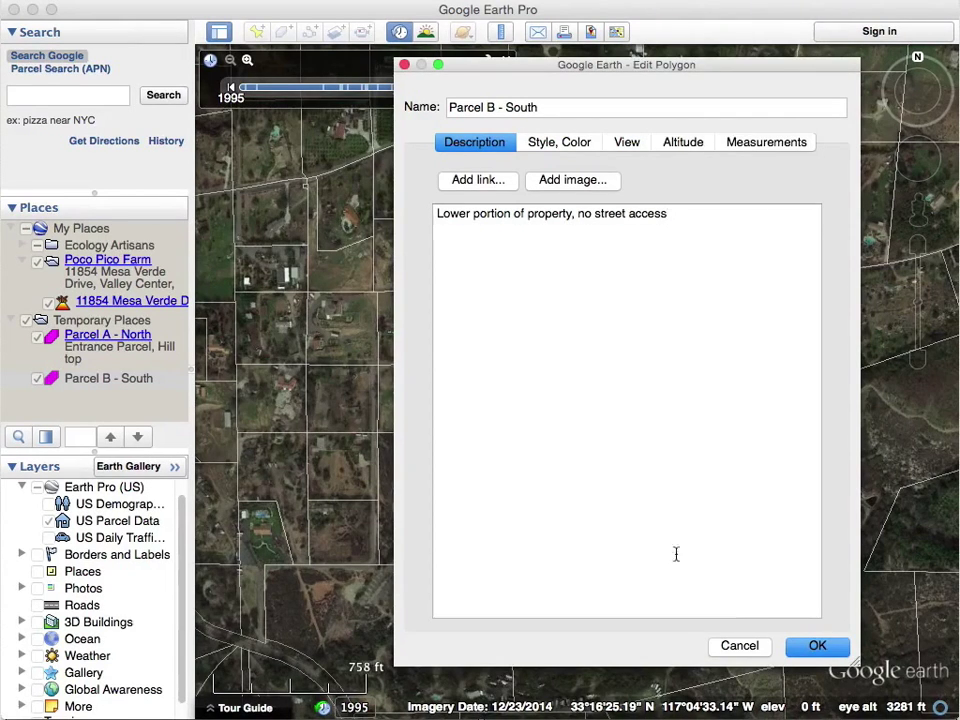
pyautogui.click(815, 645)
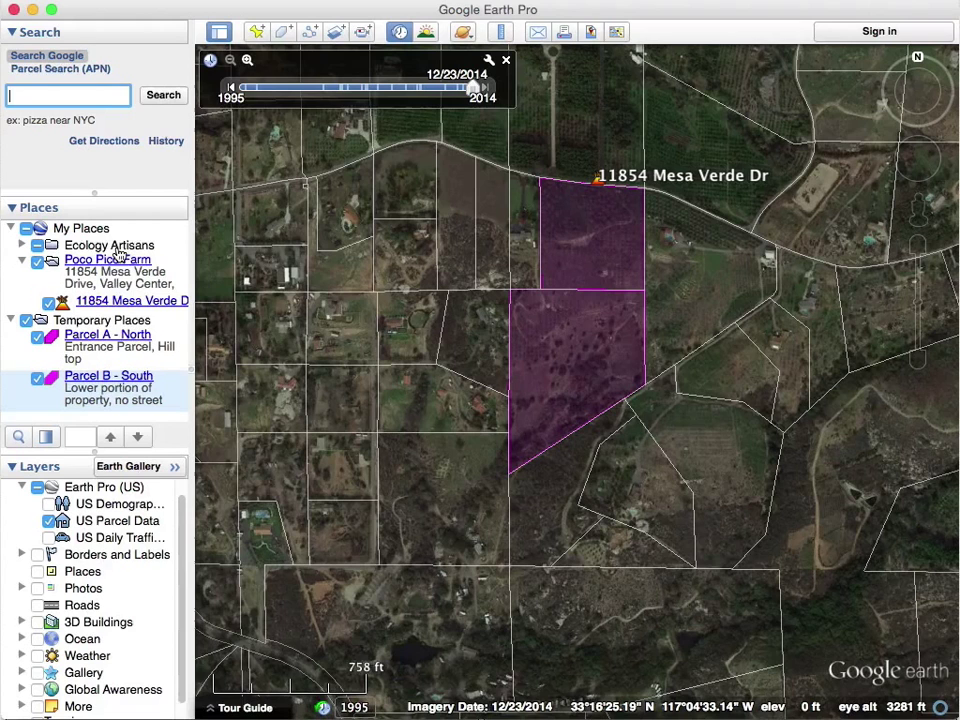
# Drag Parcel A - North and Parcel B - South from Temporary Places into the Poco Pico Farm folder
pyautogui.click(124, 280)
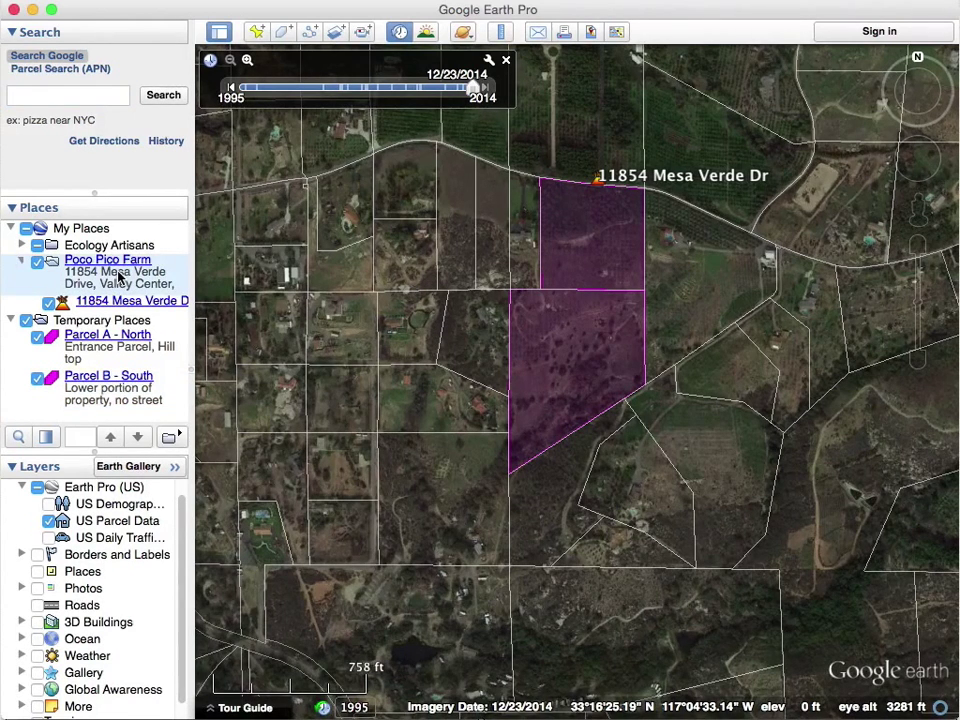
pyautogui.click(93, 350)
pyautogui.moveTo(93, 350); pyautogui.dragTo(107, 260)
pyautogui.moveTo(128, 390)
pyautogui.mouseDown()
pyautogui.moveTo(137, 283)
pyautogui.moveTo(142, 369)
pyautogui.moveTo(133, 370)
pyautogui.mouseUp()
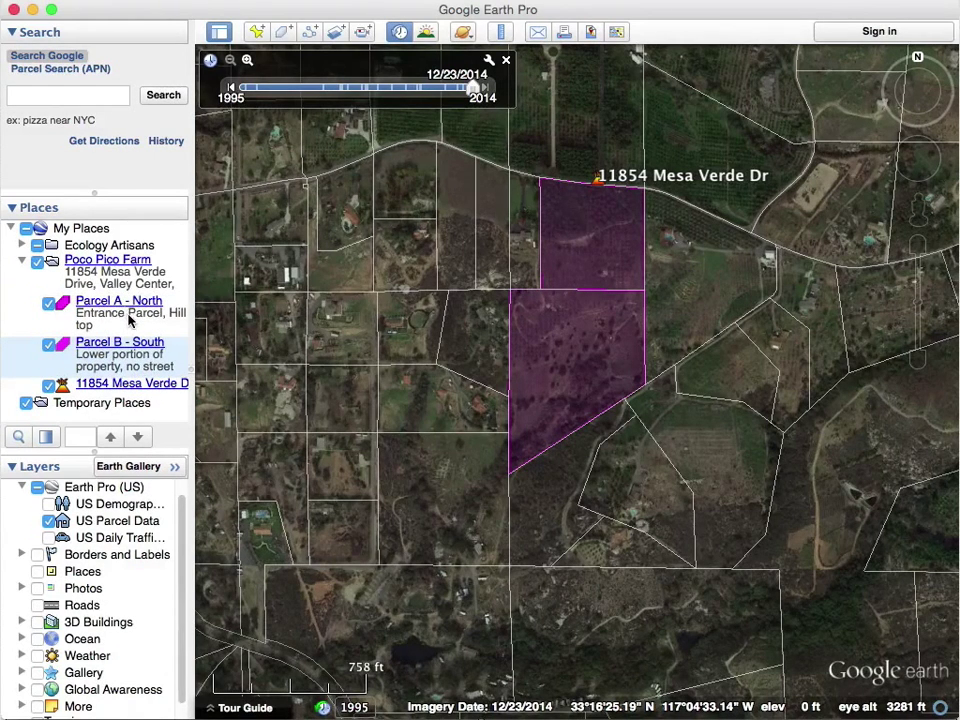
pyautogui.click(129, 319)
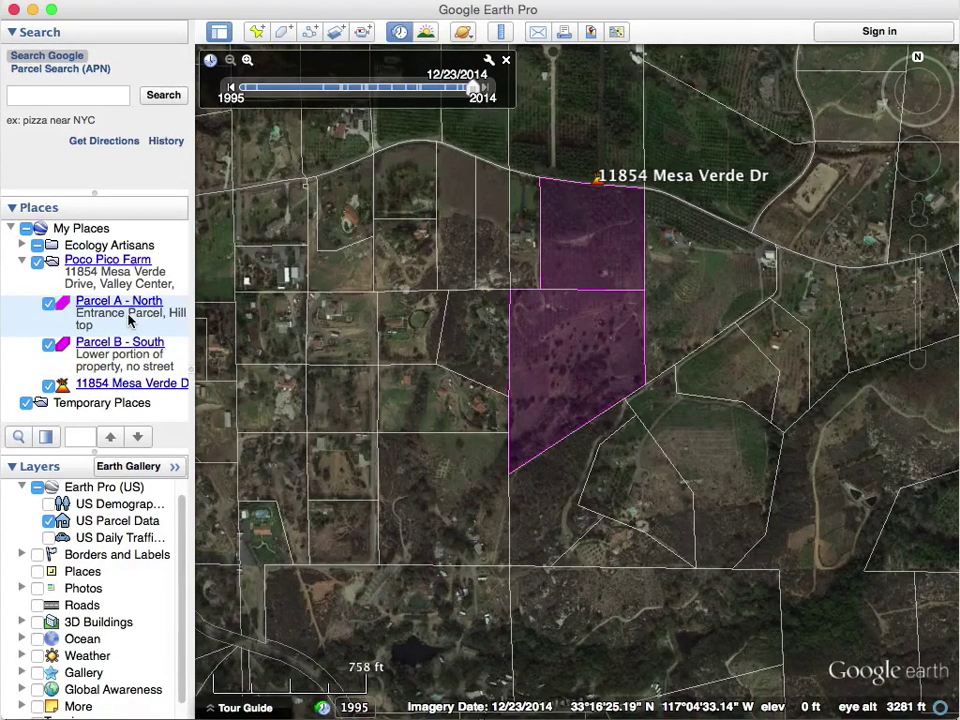
# Create a 'Parcels' subfolder in Poco Pico Farm and move the farm parcels into it
pyautogui.press('super+shift+n')
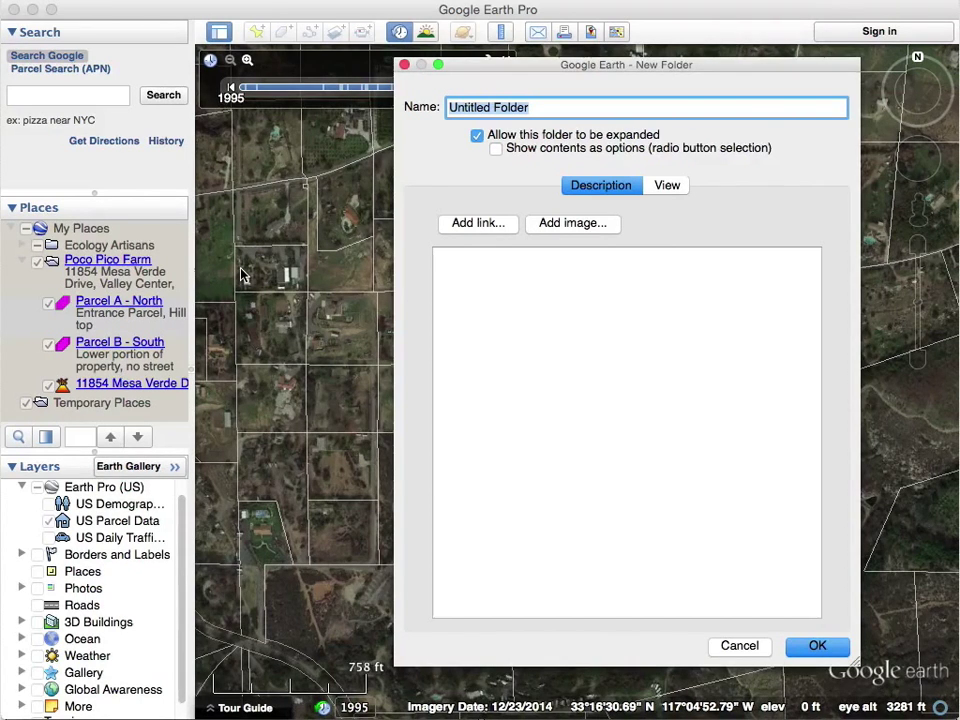
pyautogui.write('Parcels')
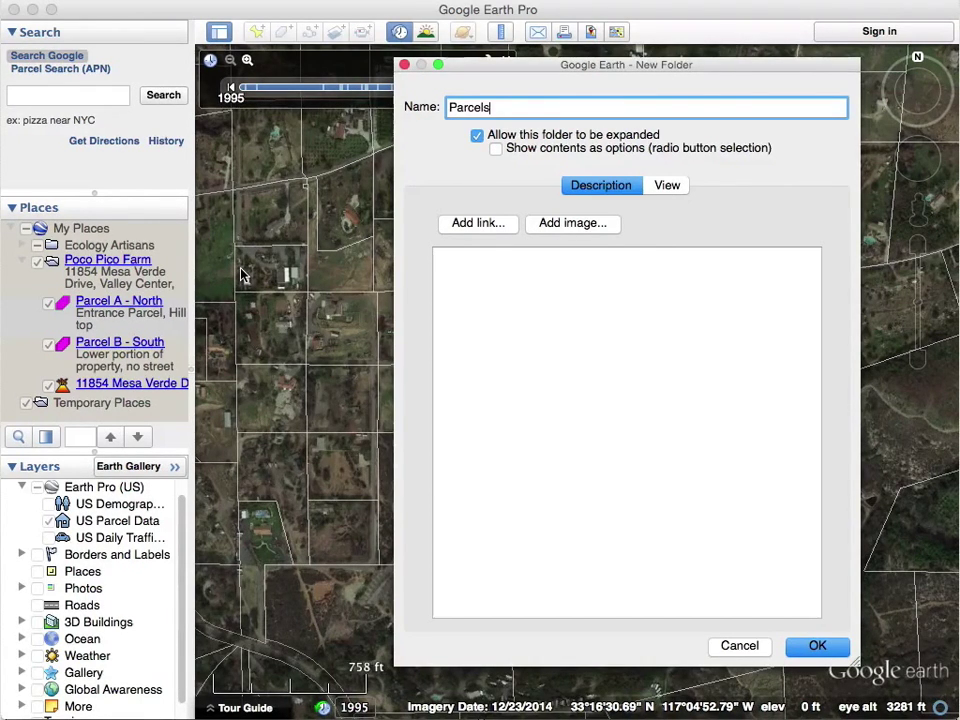
pyautogui.click(812, 645)
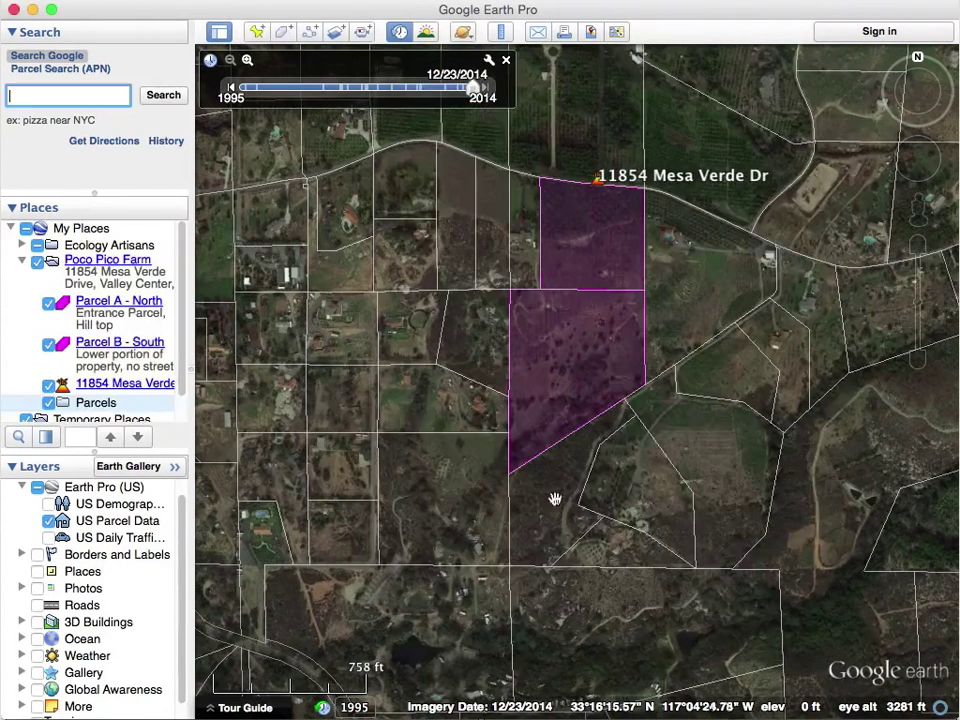
pyautogui.moveTo(118, 302); pyautogui.dragTo(112, 366)
pyautogui.click(107, 304)
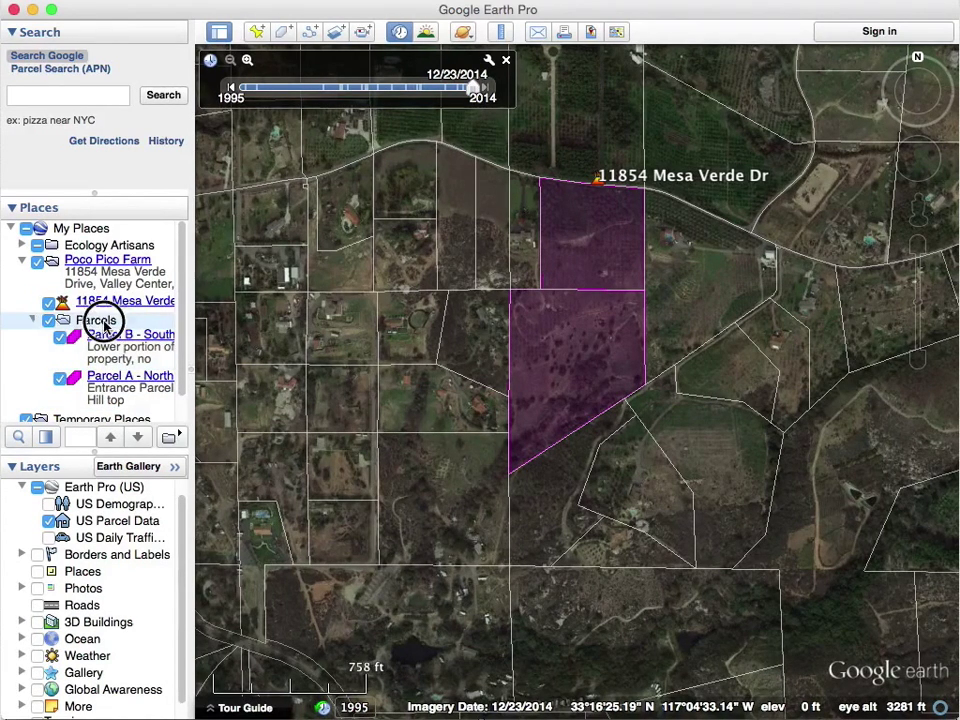
pyautogui.click(50, 310)
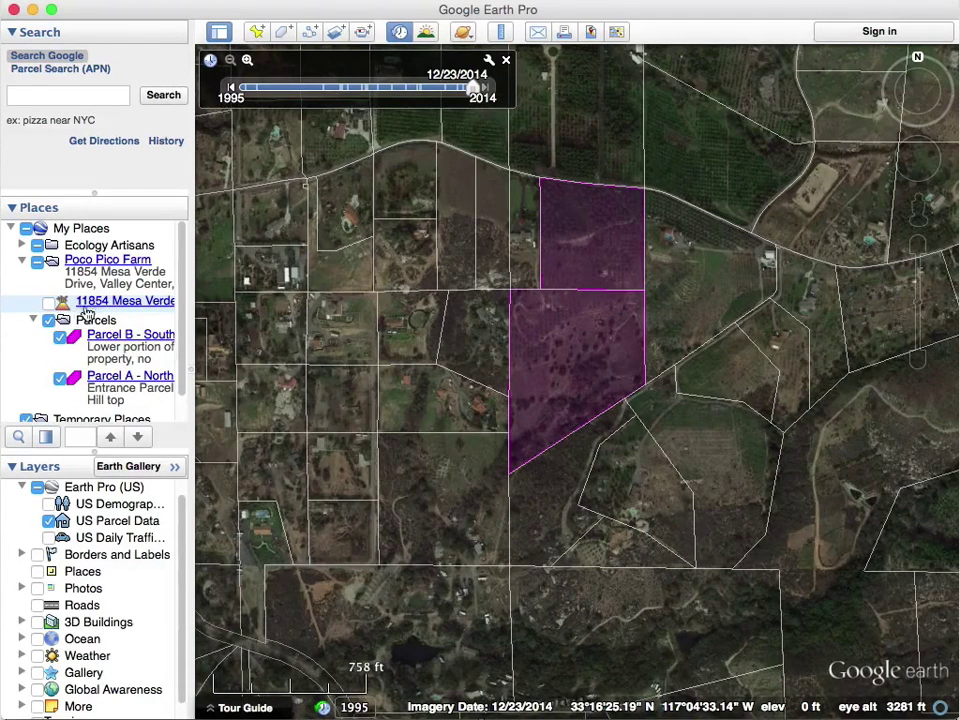
pyautogui.click(94, 322)
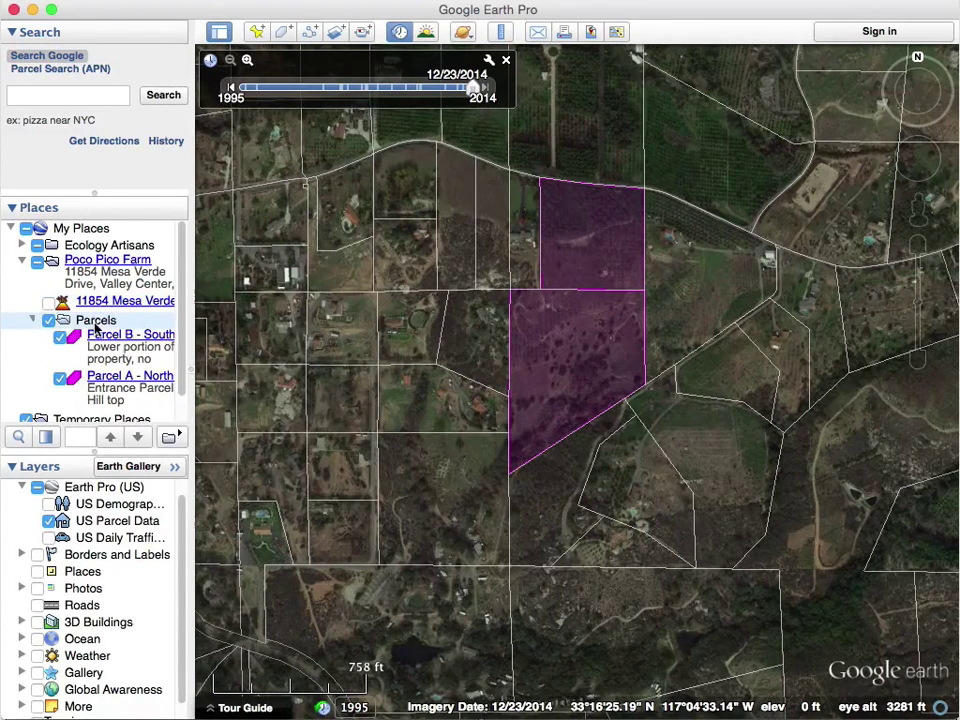
pyautogui.click(48, 325)
pyautogui.click(48, 322)
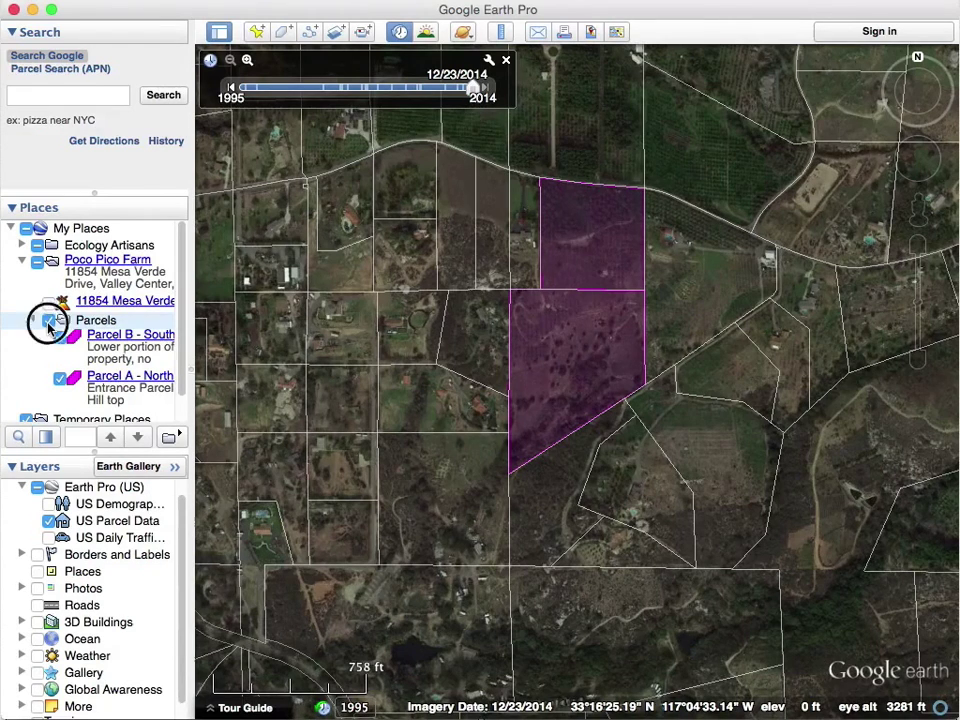
pyautogui.click(48, 322)
pyautogui.click(48, 322)
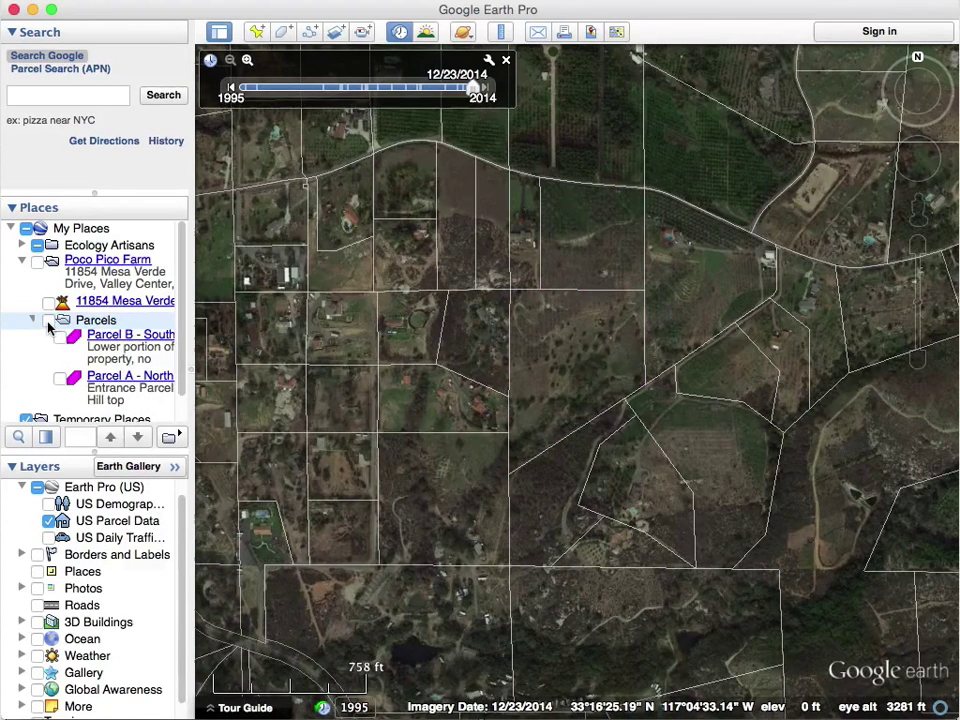
pyautogui.click(49, 521)
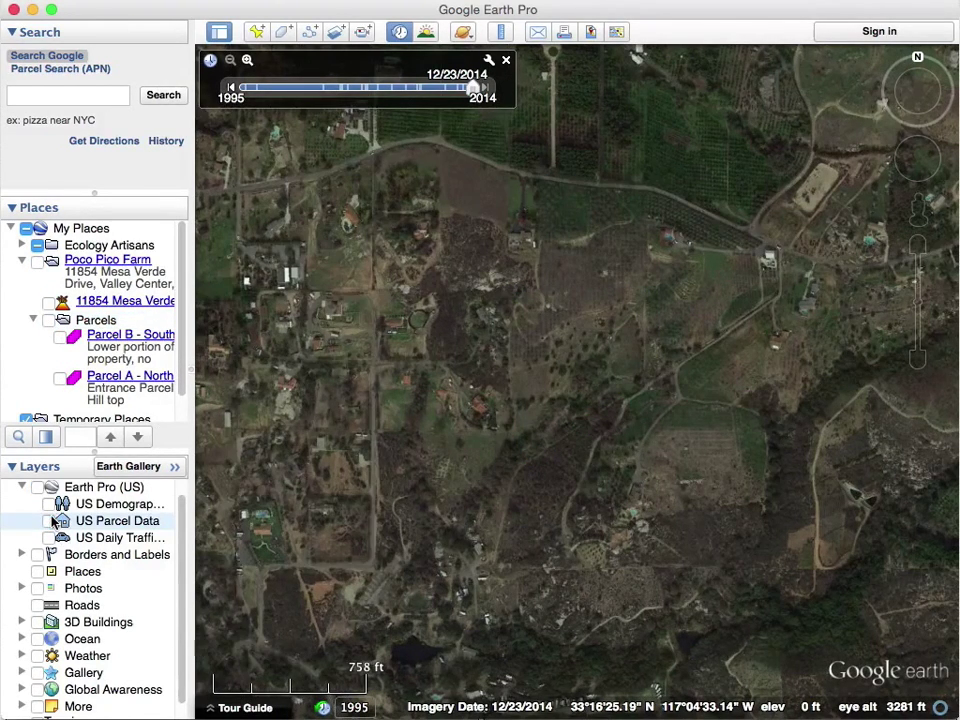
pyautogui.click(48, 320)
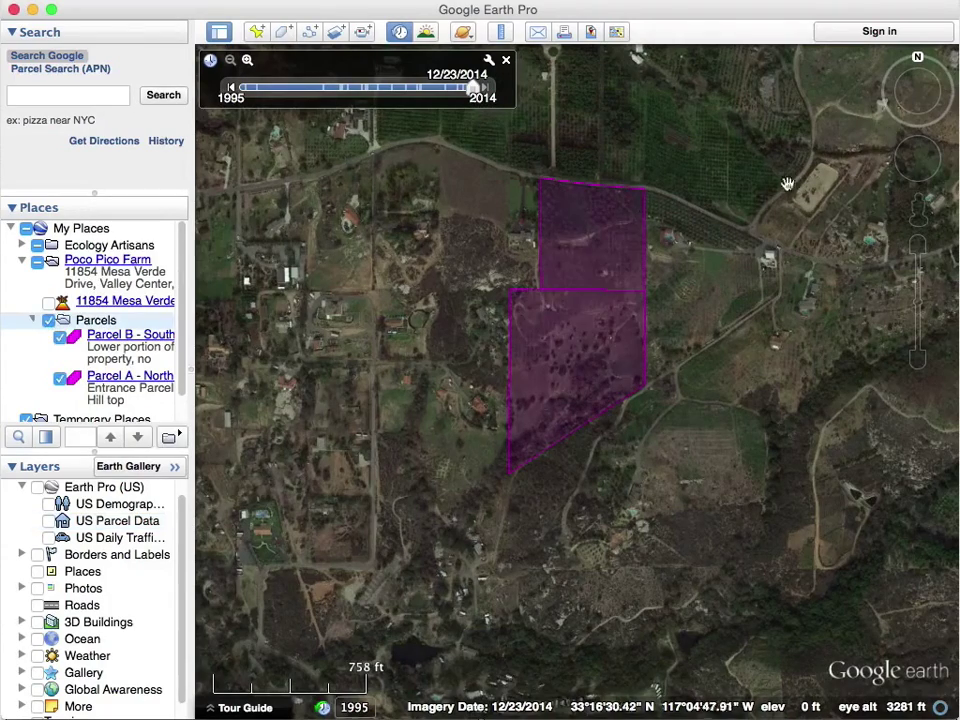
# Show Parcel A - North's measured area in acres (6.23) in its properties
pyautogui.scroll(5, 603, 250)
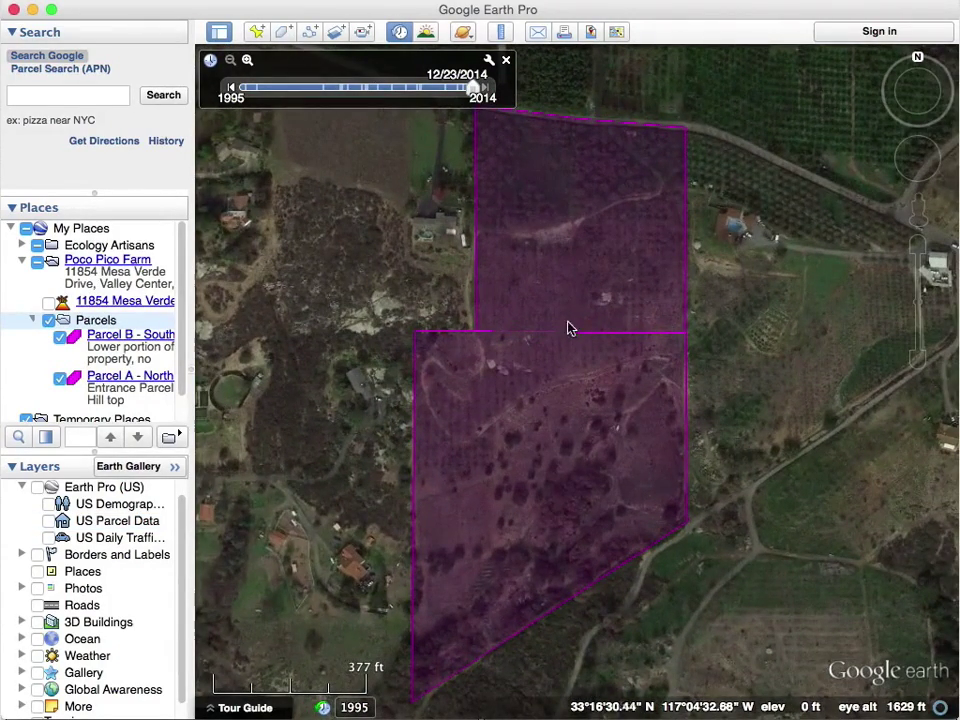
pyautogui.click(591, 288)
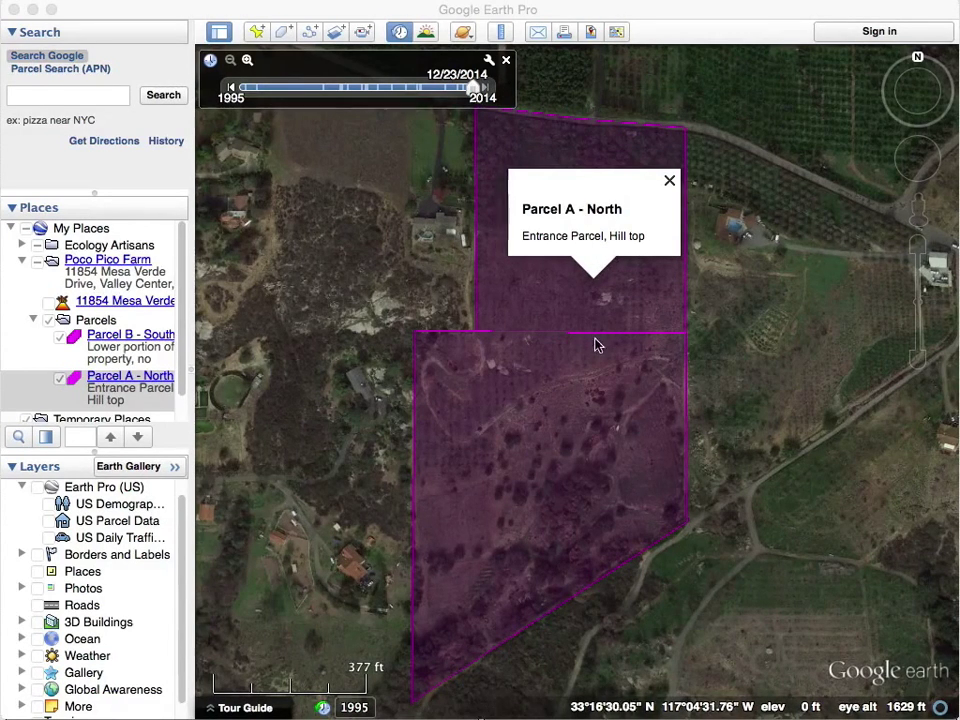
pyautogui.click(567, 413)
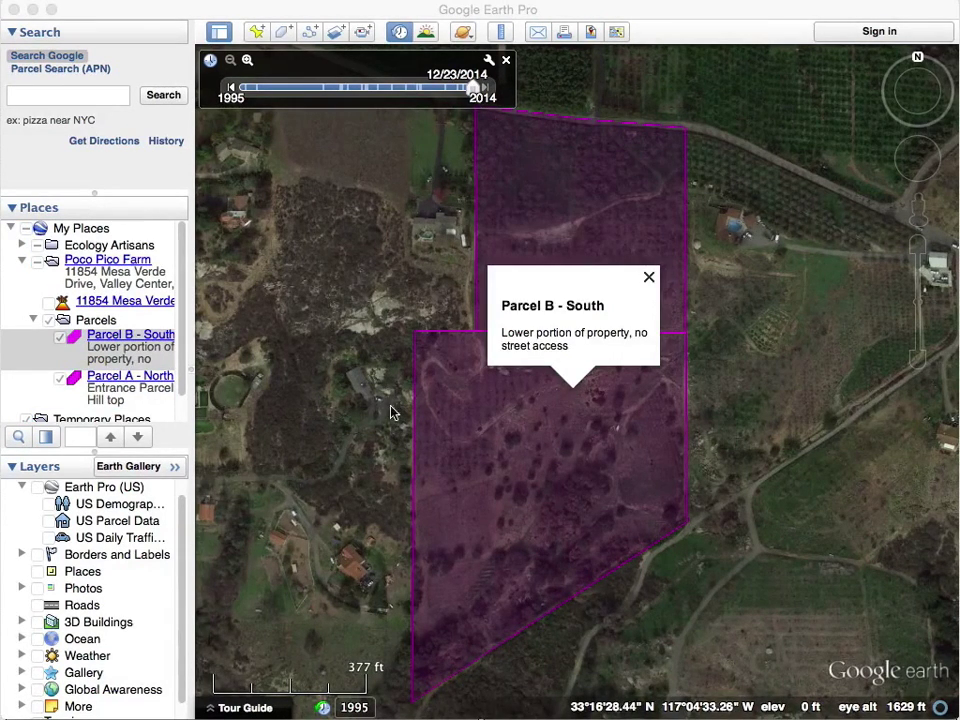
pyautogui.rightClick(137, 389)
pyautogui.click(200, 588)
pyautogui.click(768, 145)
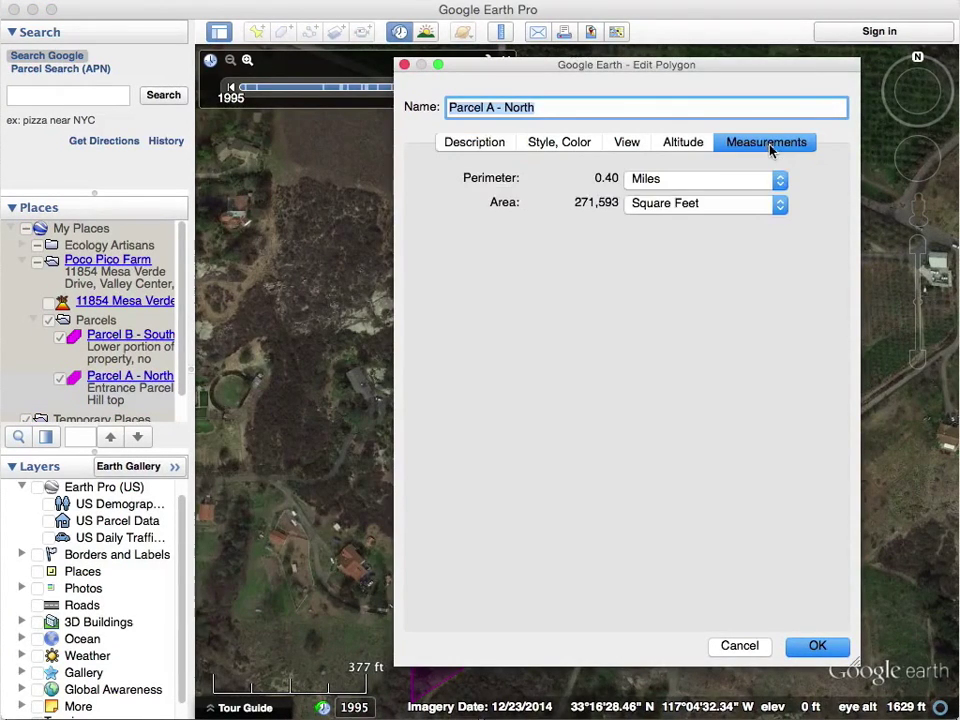
pyautogui.click(660, 202)
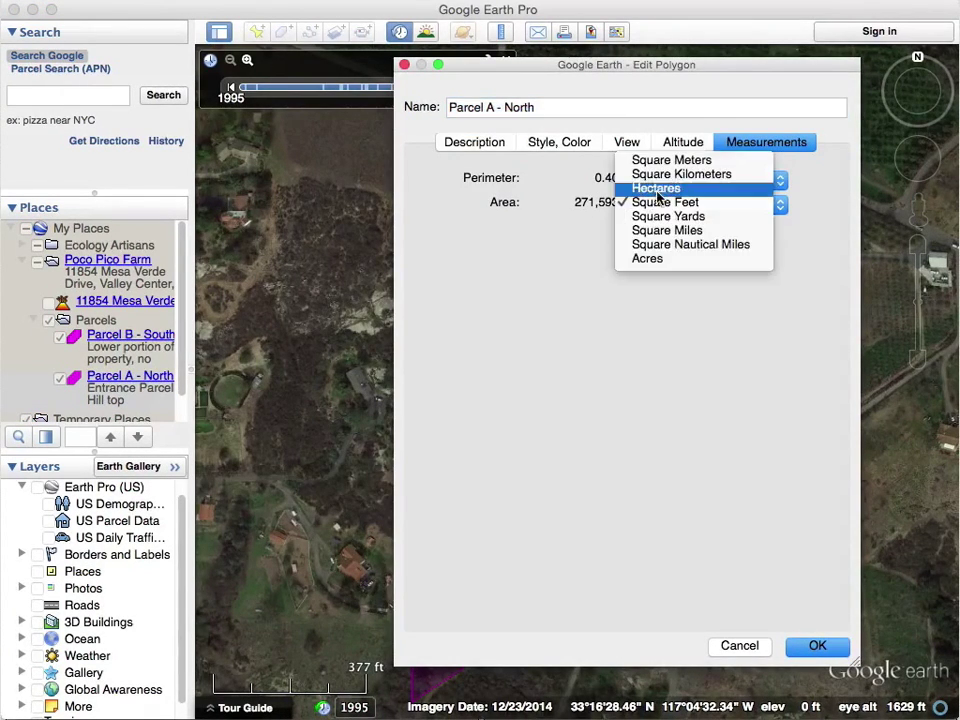
pyautogui.click(648, 258)
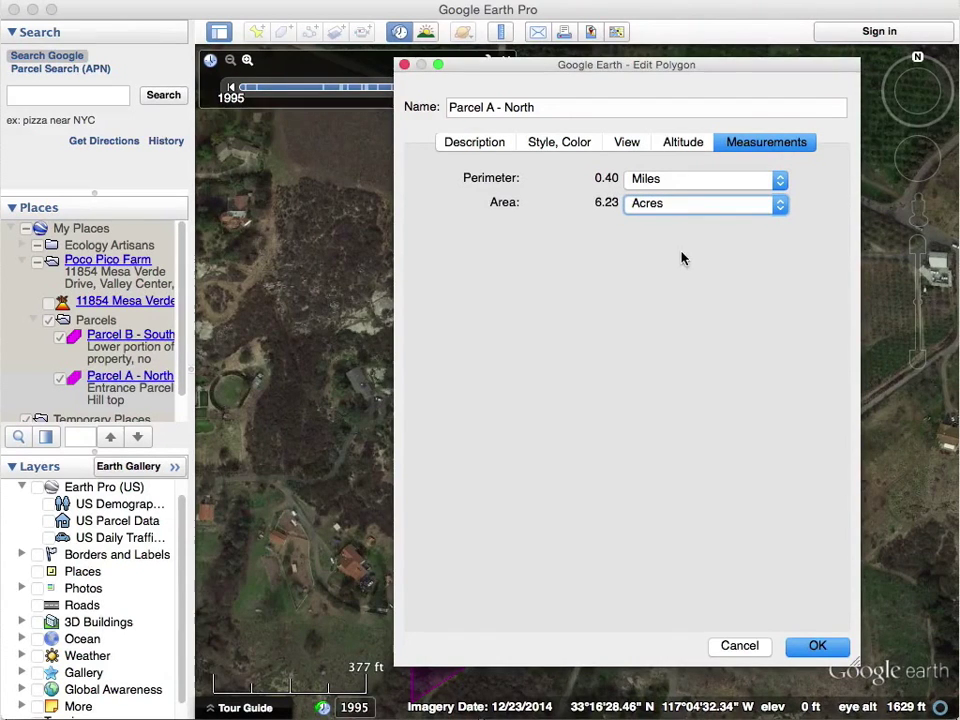
pyautogui.click(815, 647)
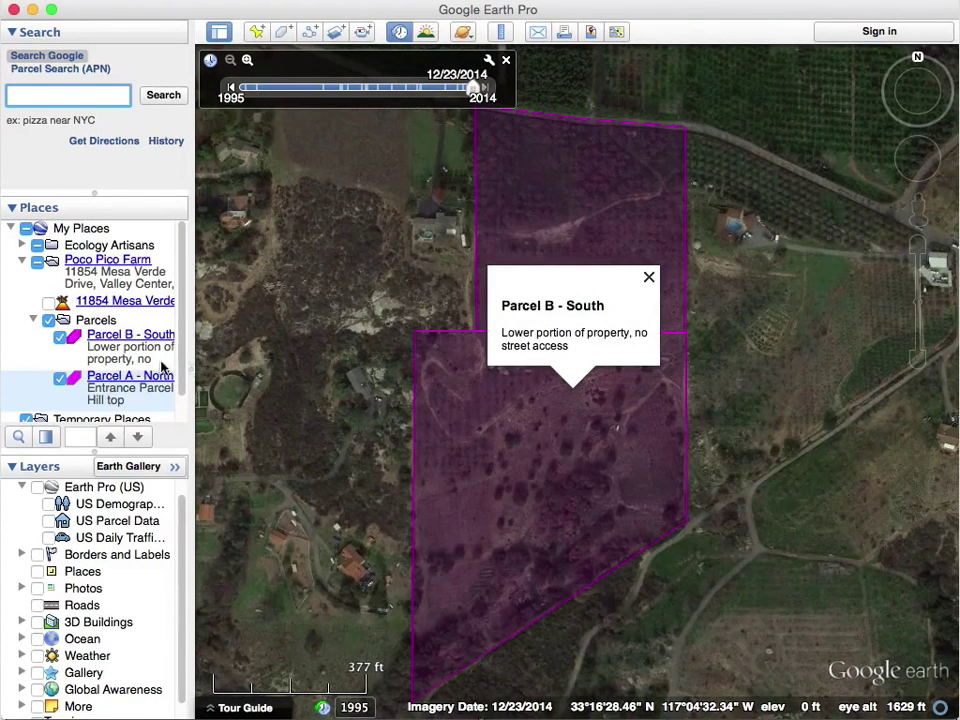
# List Parcel A - North above Parcel B - South and check Parcel B's 10.6-acre area
pyautogui.moveTo(140, 388)
pyautogui.mouseDown()
pyautogui.moveTo(171, 339)
pyautogui.moveTo(133, 339)
pyautogui.moveTo(138, 388)
pyautogui.mouseUp()
pyautogui.rightClick(138, 388)
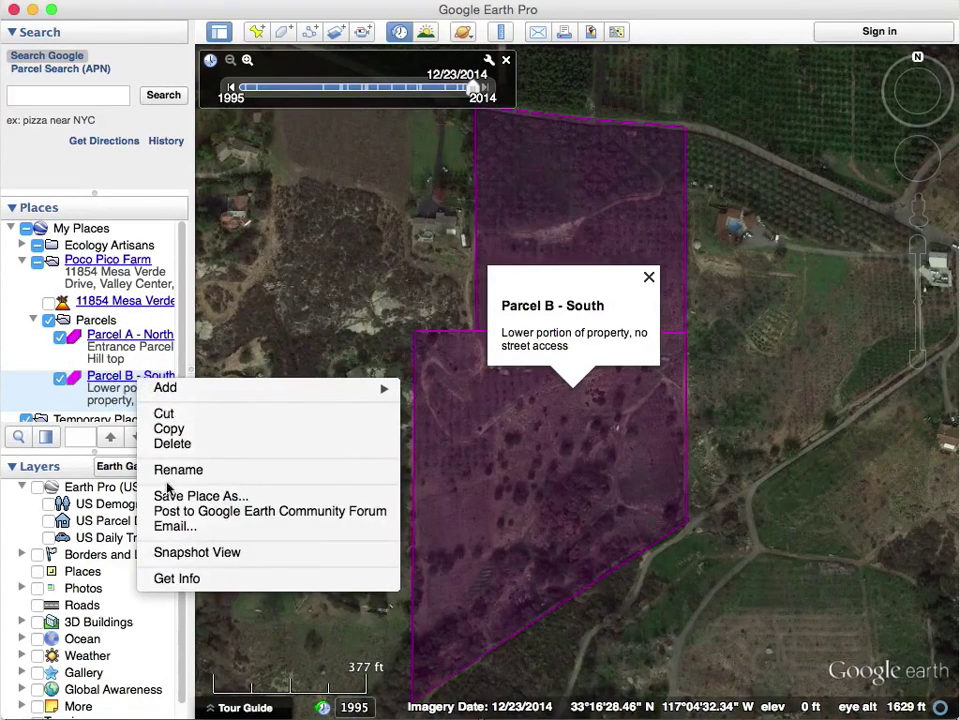
pyautogui.click(161, 574)
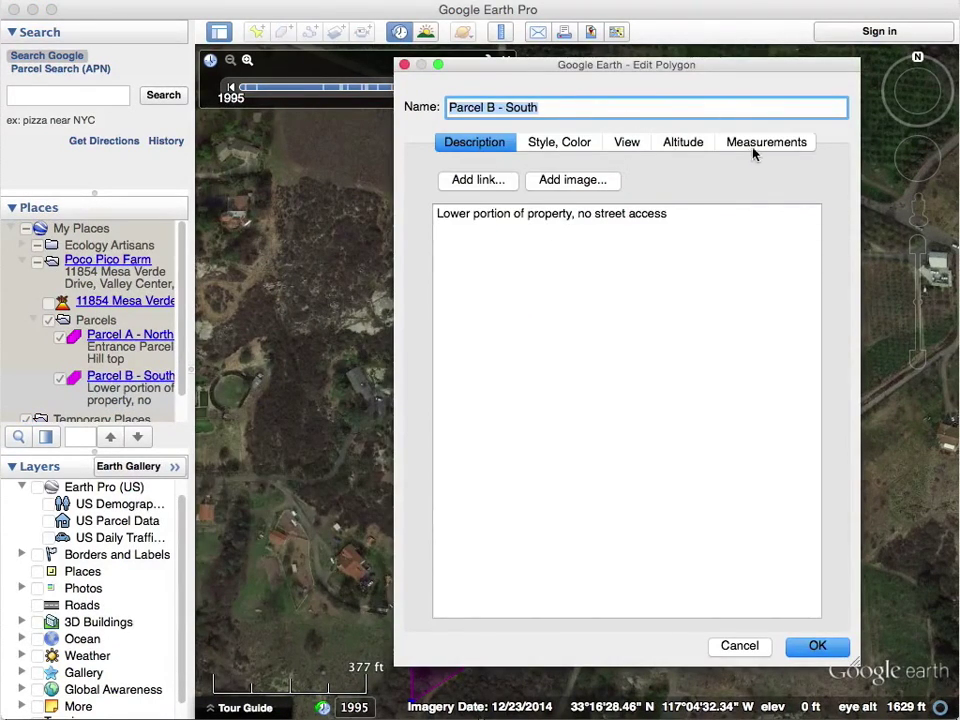
pyautogui.click(752, 146)
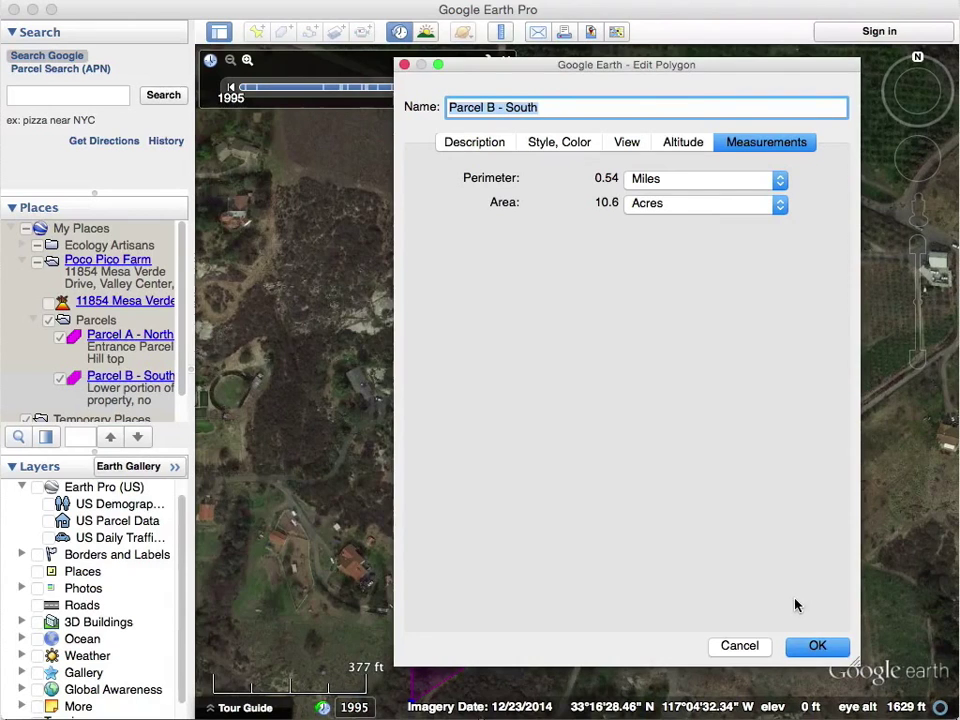
pyautogui.click(812, 647)
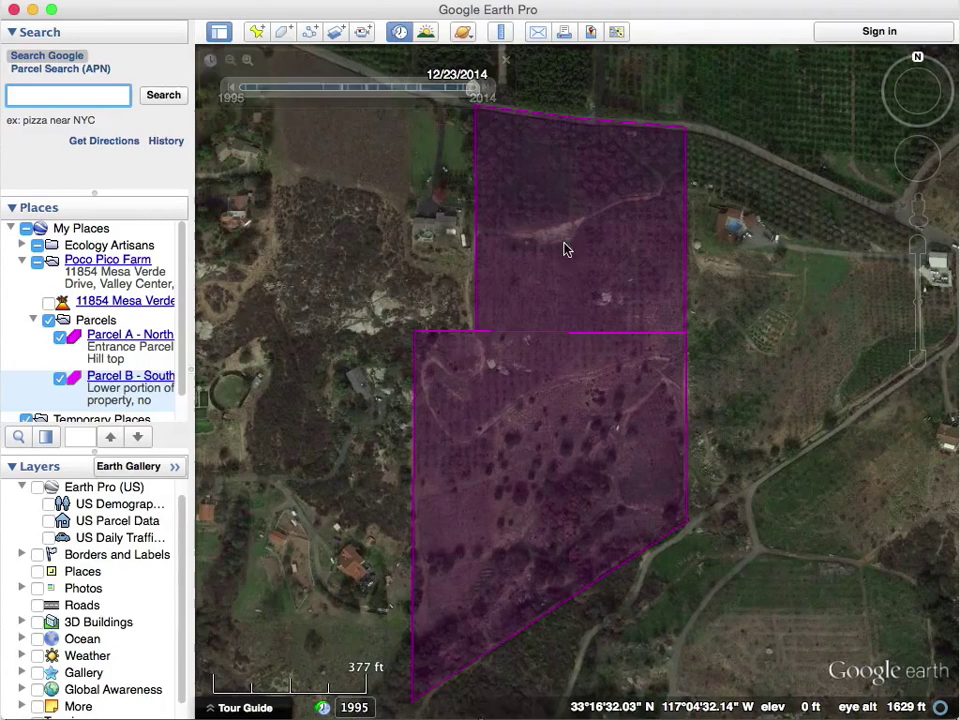
# Hide the farm parcel overlays and turn off every built-in map layer
pyautogui.click(48, 320)
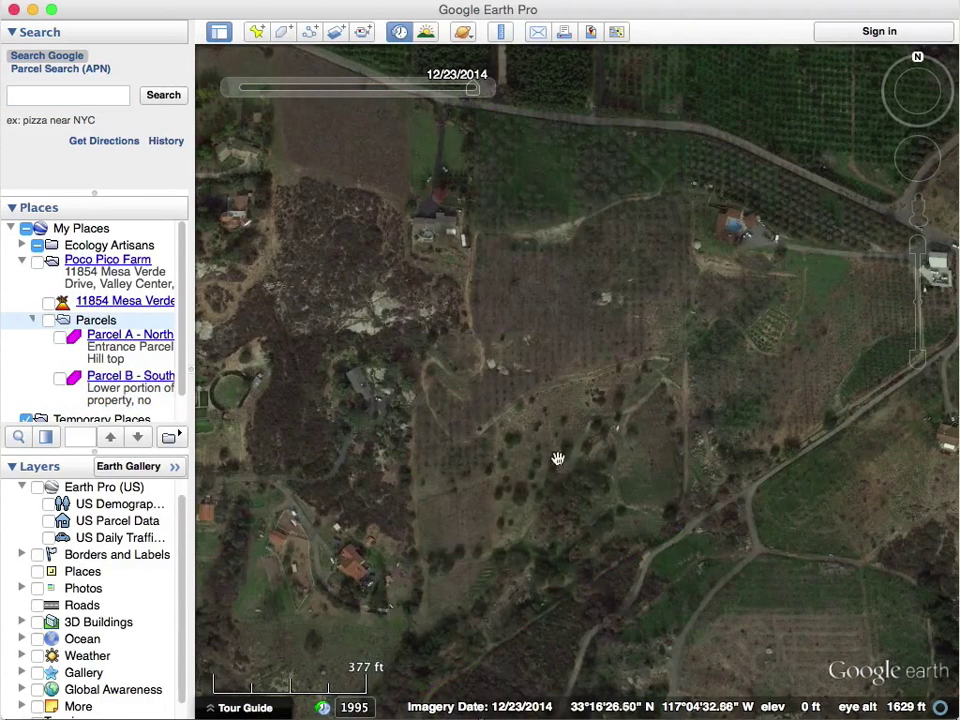
pyautogui.click(12, 466)
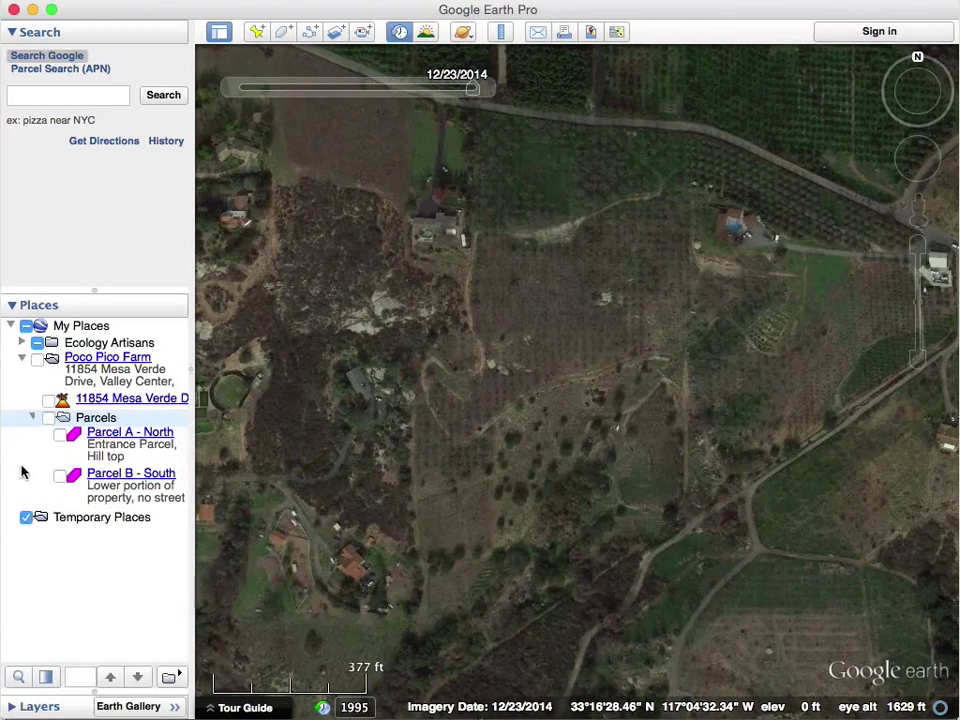
pyautogui.click(14, 707)
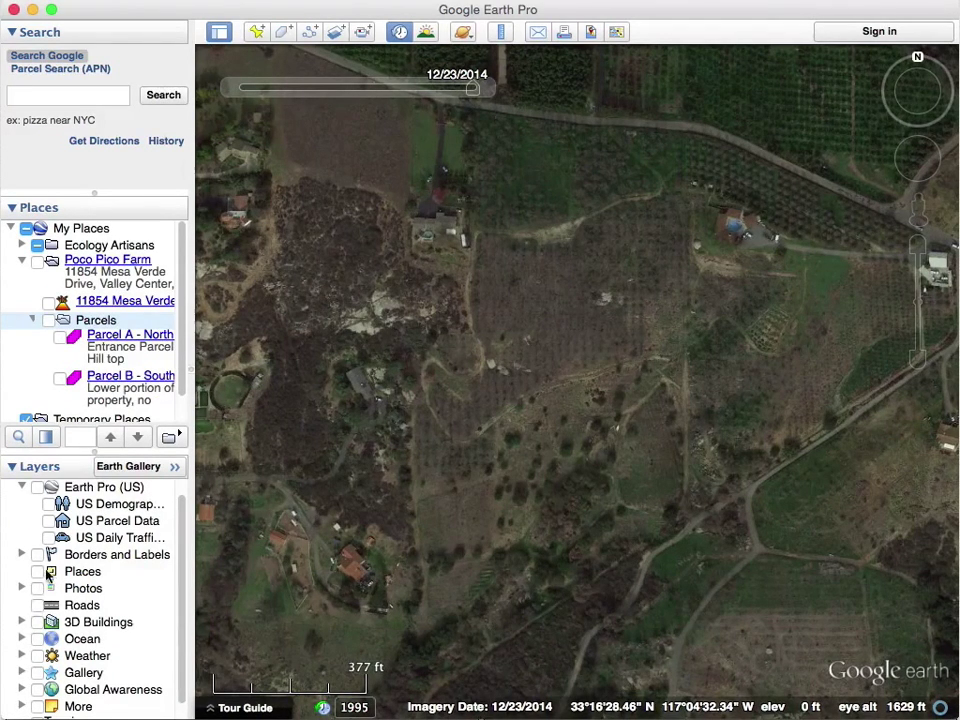
pyautogui.click(37, 605)
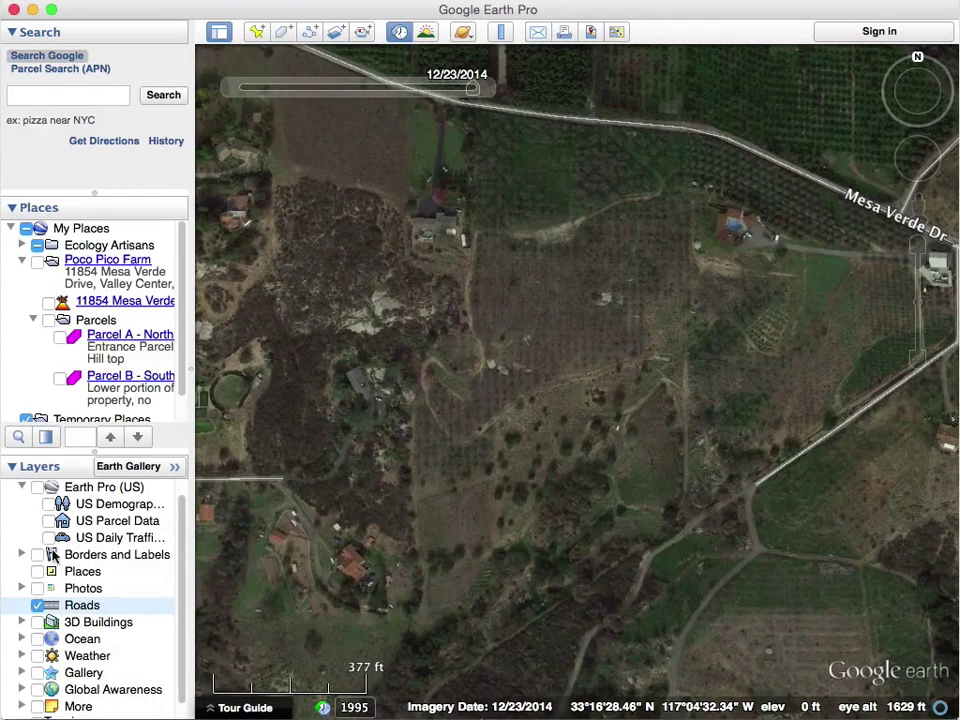
pyautogui.scroll(1, 53, 540)
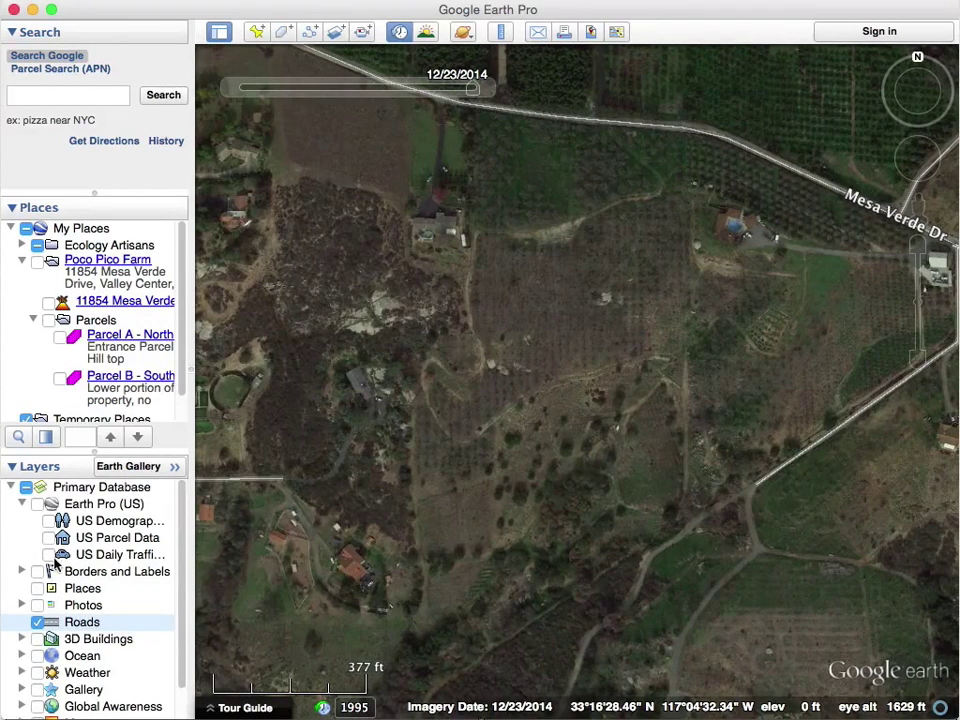
pyautogui.click(26, 487)
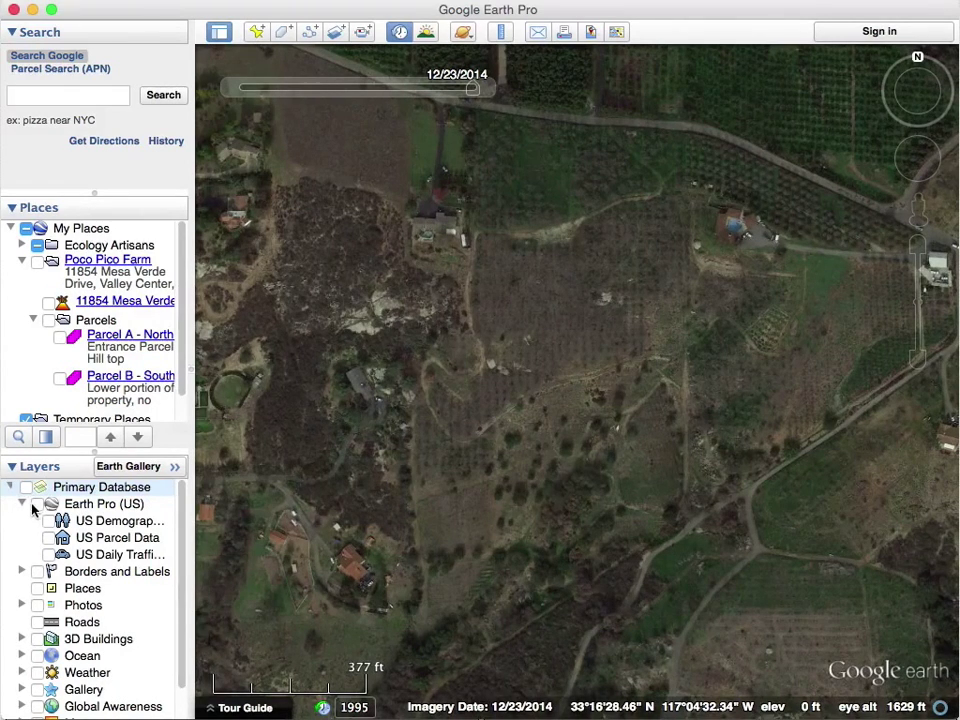
pyautogui.click(37, 504)
pyautogui.click(37, 504)
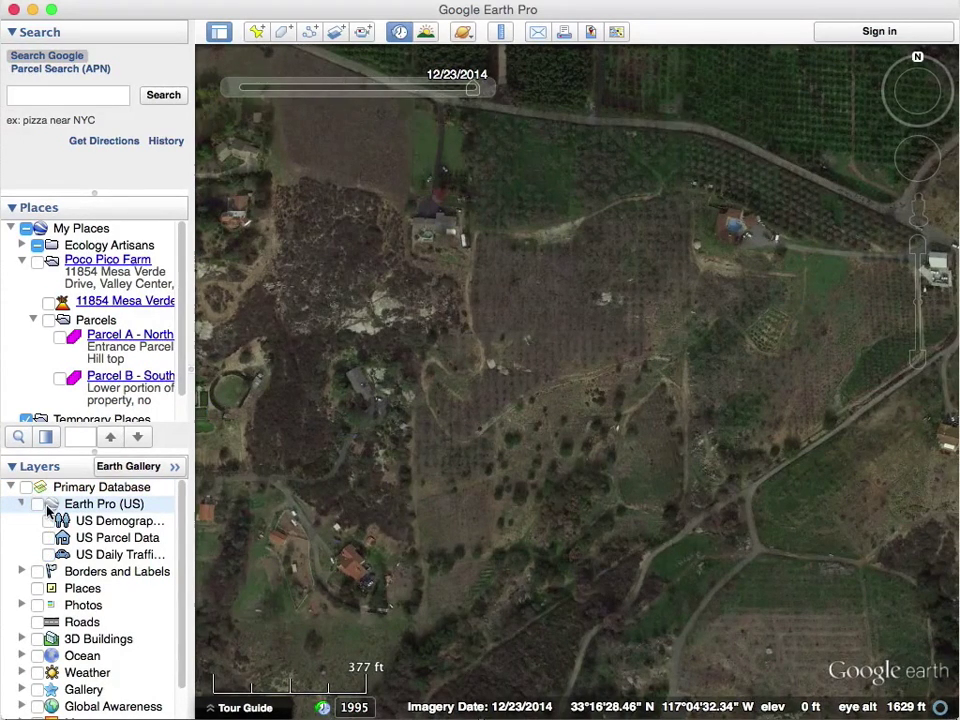
# Collapse Layers, enlarge the Places list, and switch to the 1995 historical imagery
pyautogui.click(13, 466)
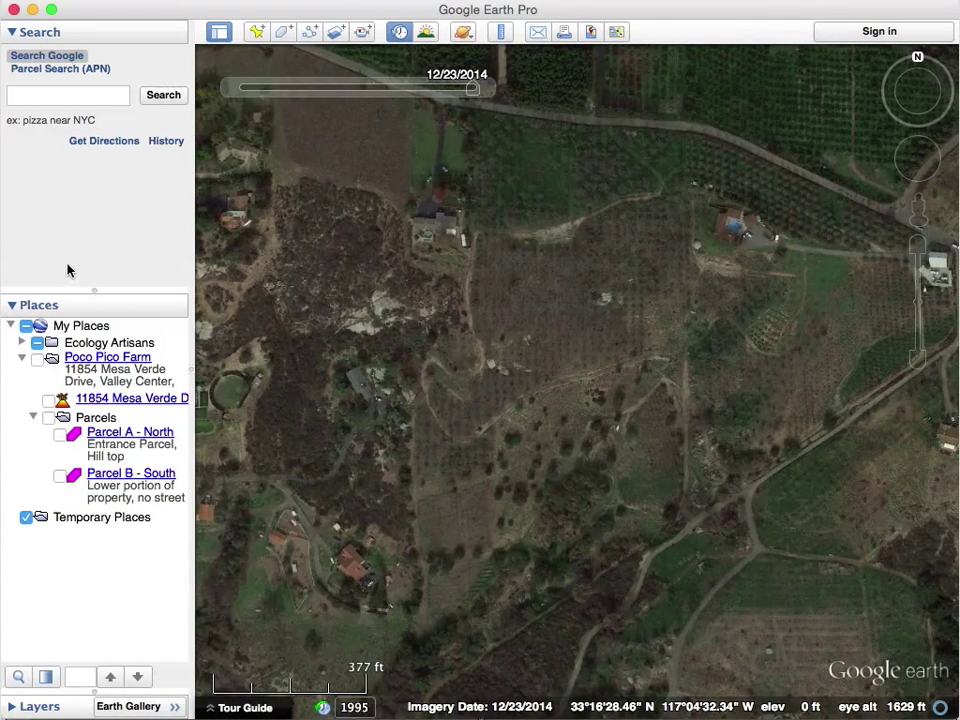
pyautogui.moveTo(94, 287); pyautogui.dragTo(90, 115)
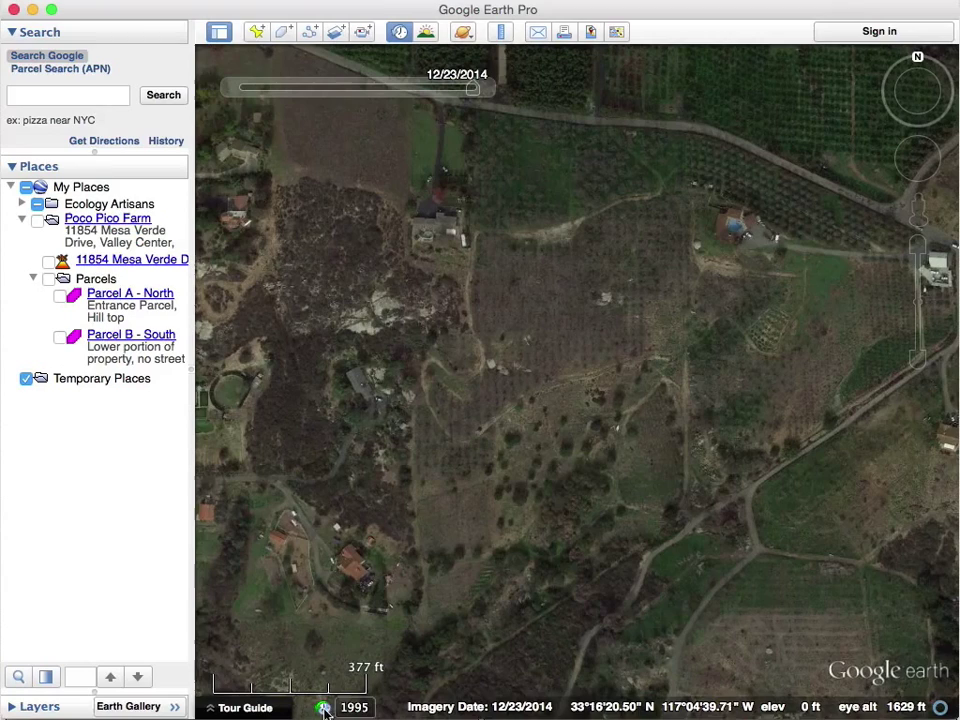
pyautogui.click(341, 707)
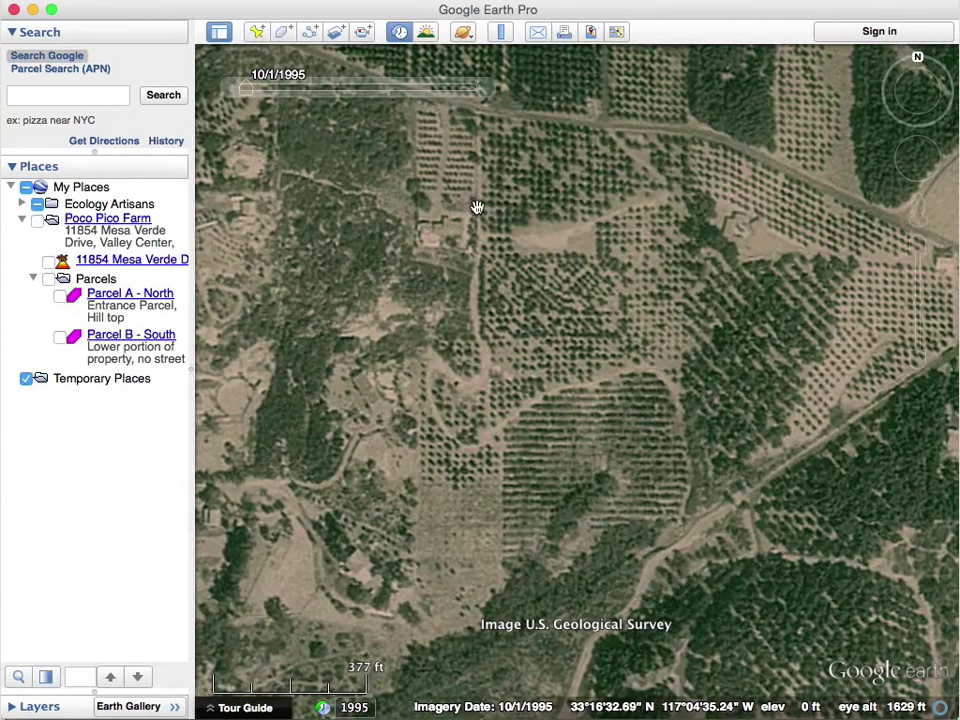
# Let the 10/1/1995 historical imagery of the farm load
pyautogui.moveTo(280, 93)
# Step the historical imagery forward date by date, from 1996 through 2006, up to 8/23/2010
pyautogui.click(485, 91)
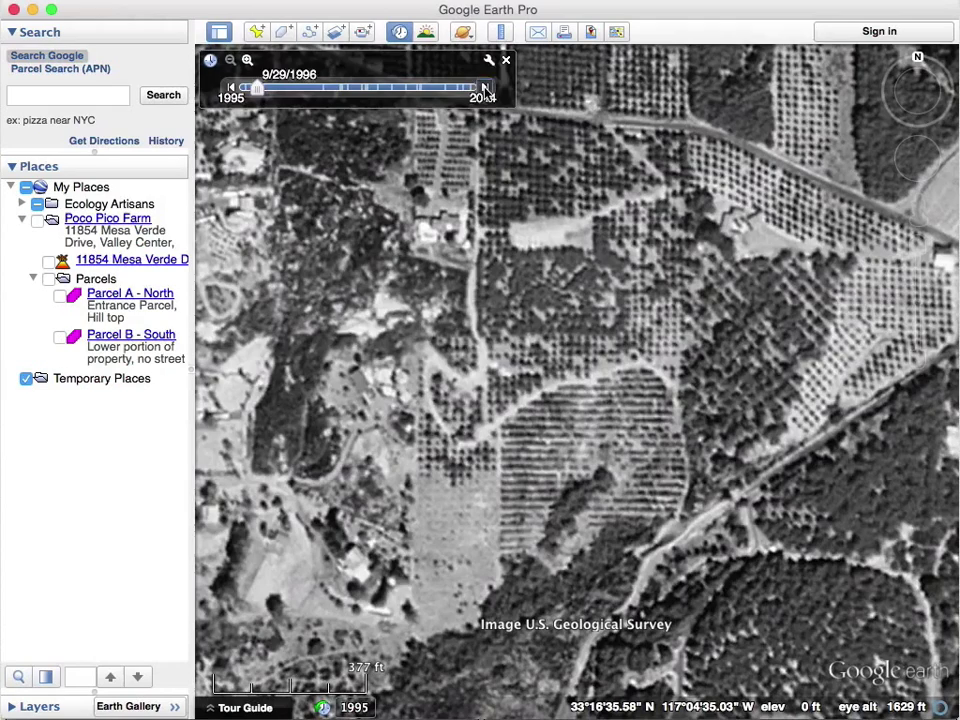
pyautogui.click(485, 91)
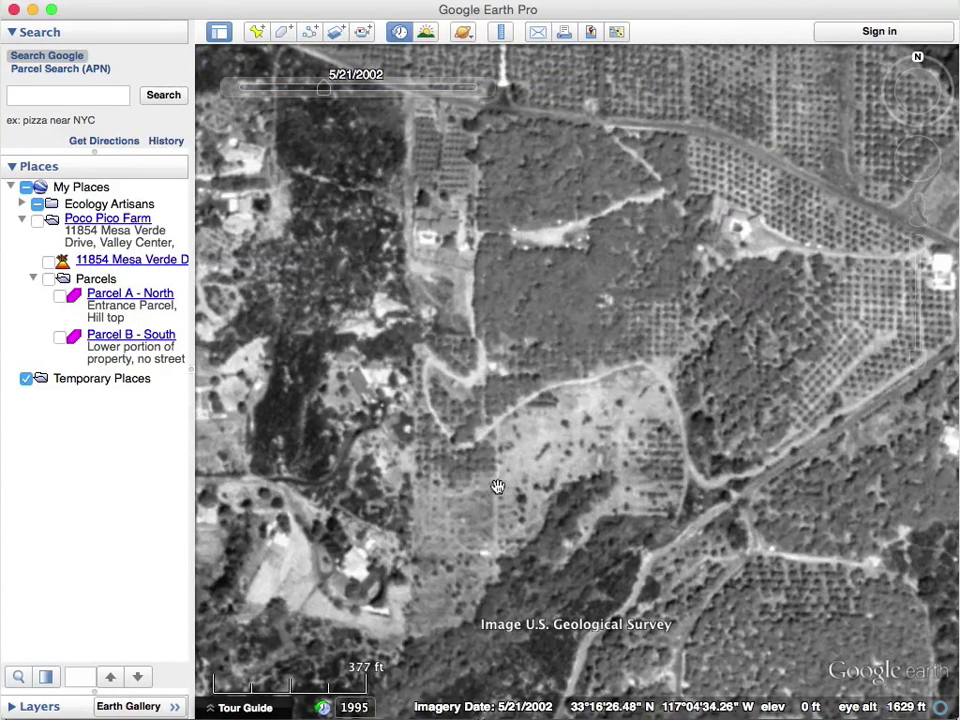
pyautogui.click(483, 92)
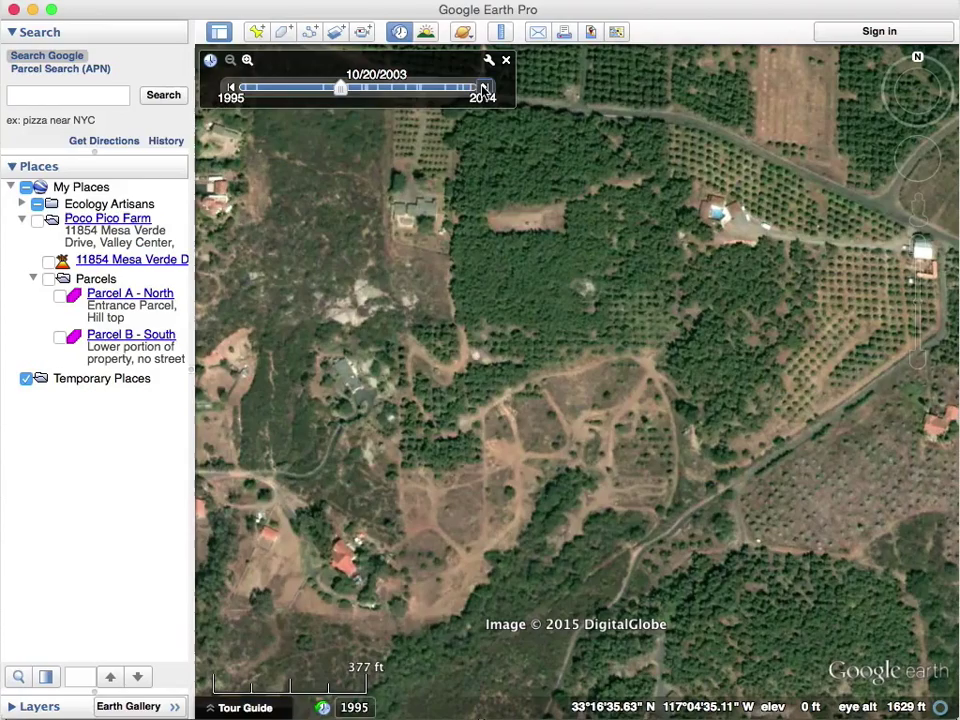
pyautogui.click(483, 92)
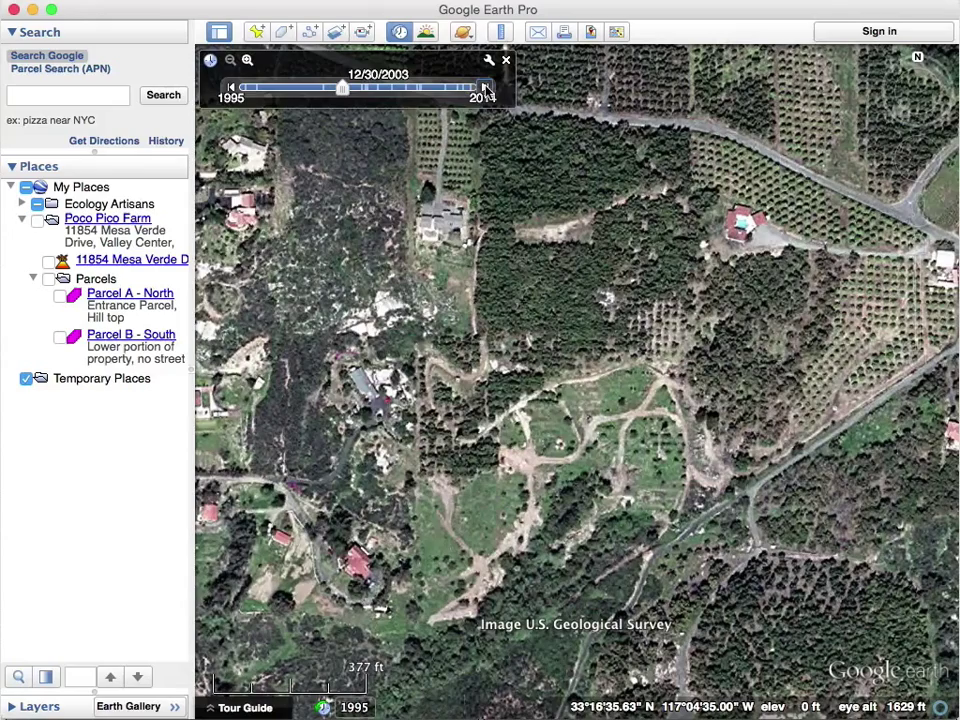
pyautogui.click(485, 90)
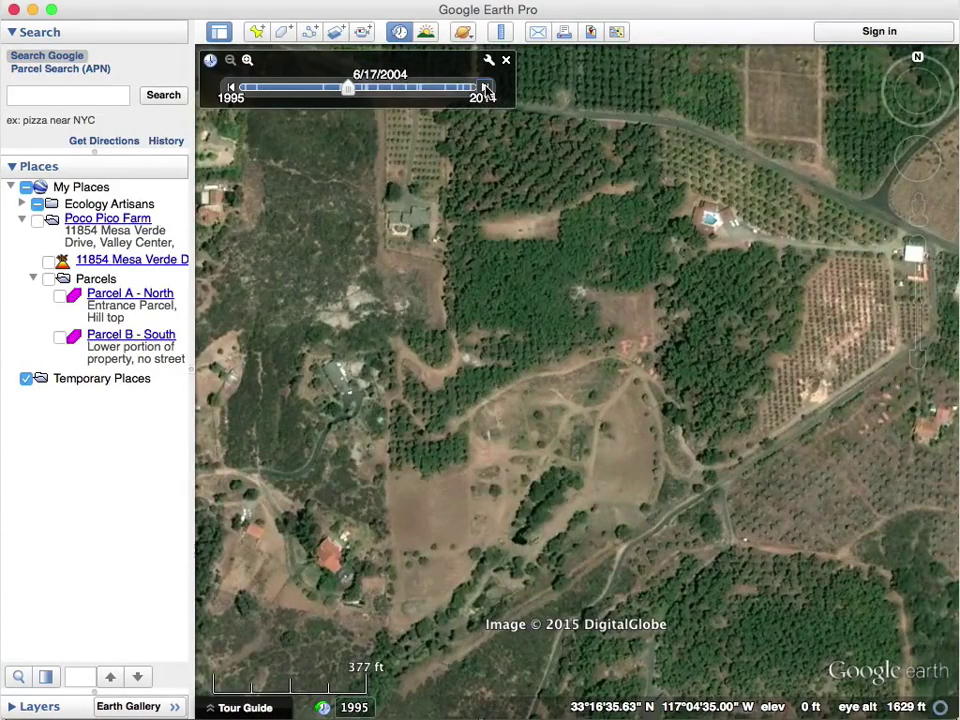
pyautogui.click(485, 90)
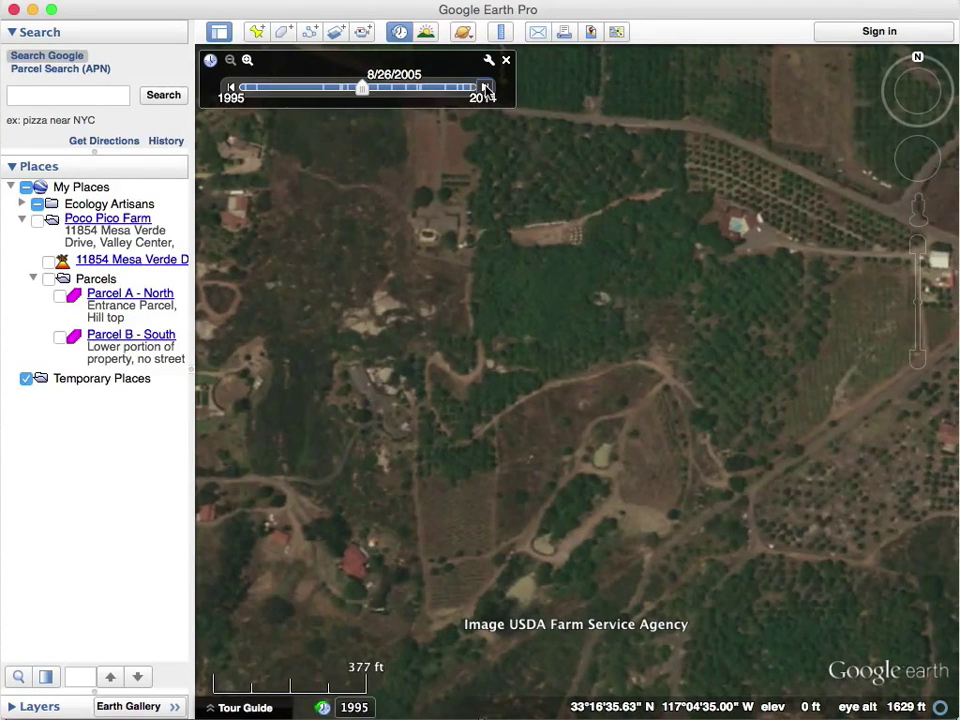
pyautogui.click(485, 90)
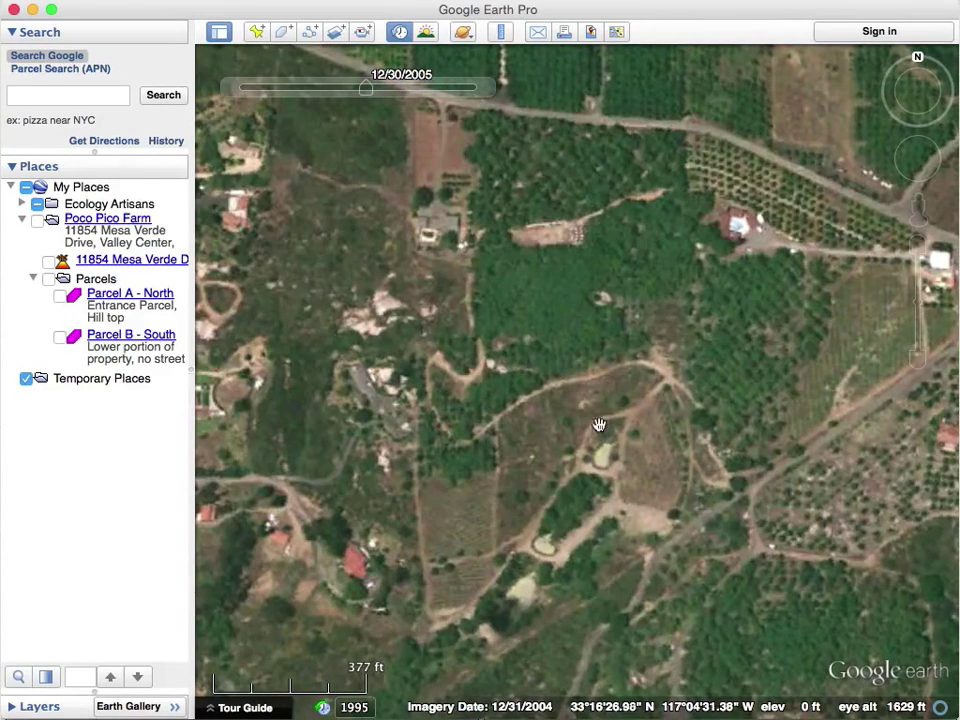
pyautogui.click(485, 90)
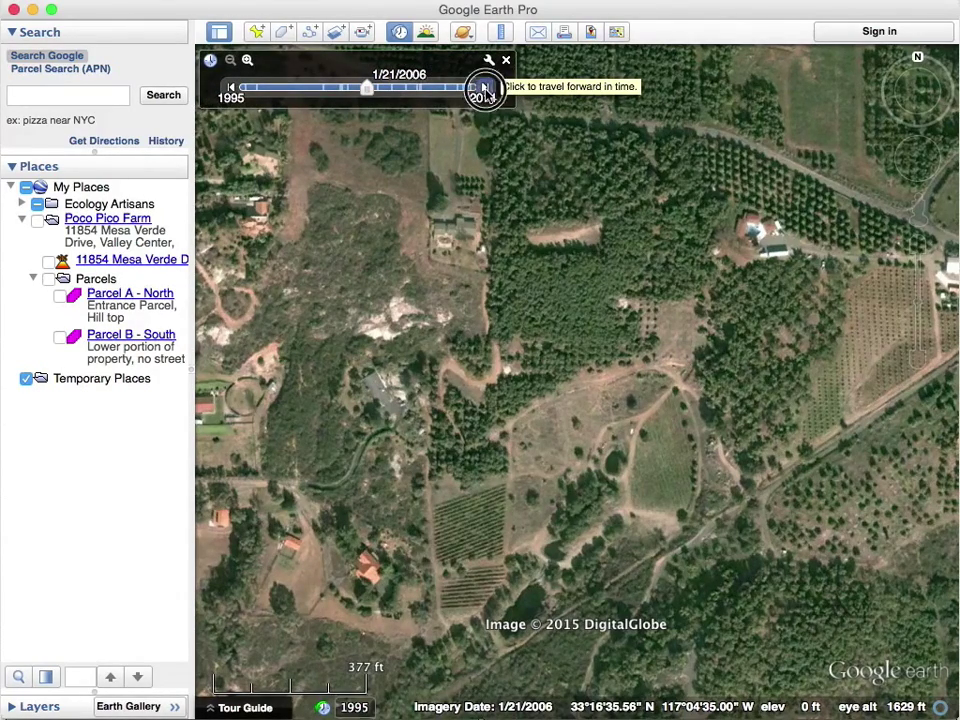
pyautogui.click(486, 91)
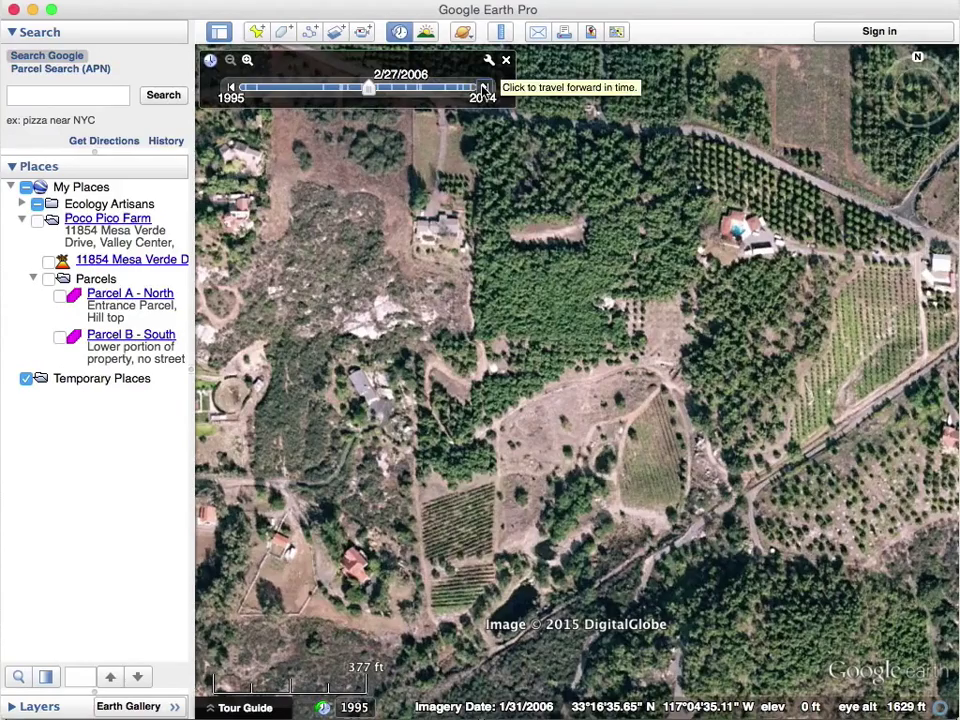
pyautogui.click(484, 90)
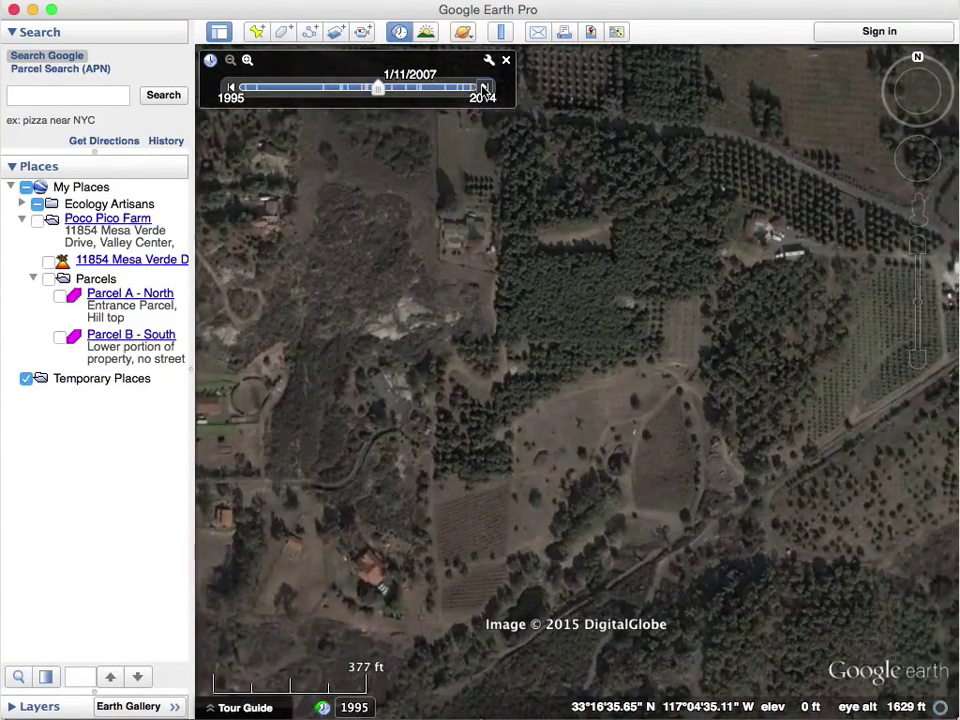
pyautogui.click(484, 90)
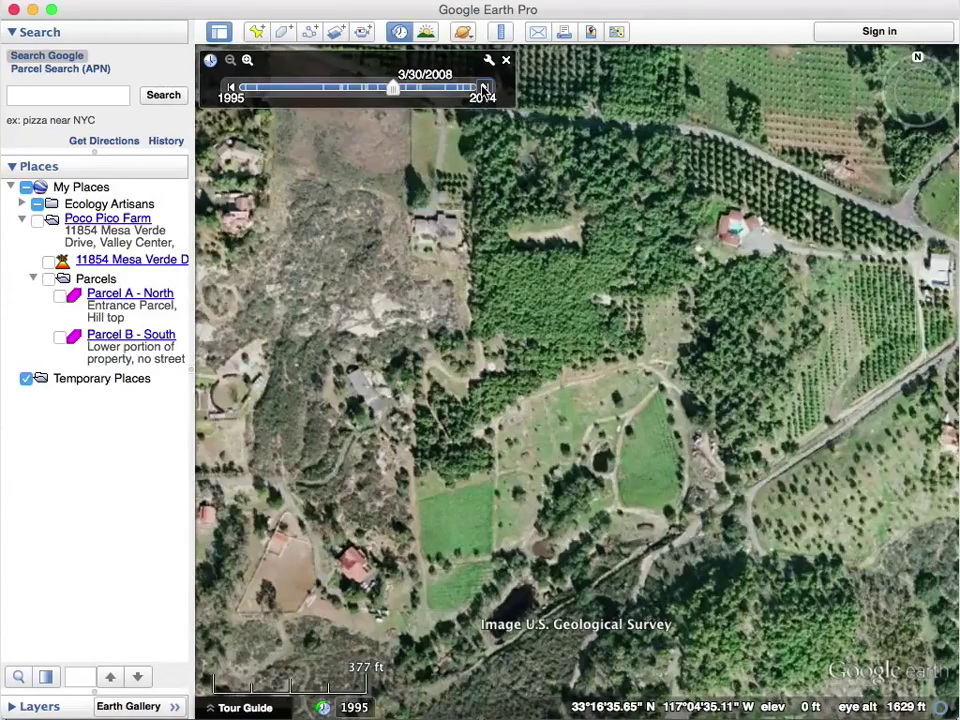
pyautogui.click(484, 90)
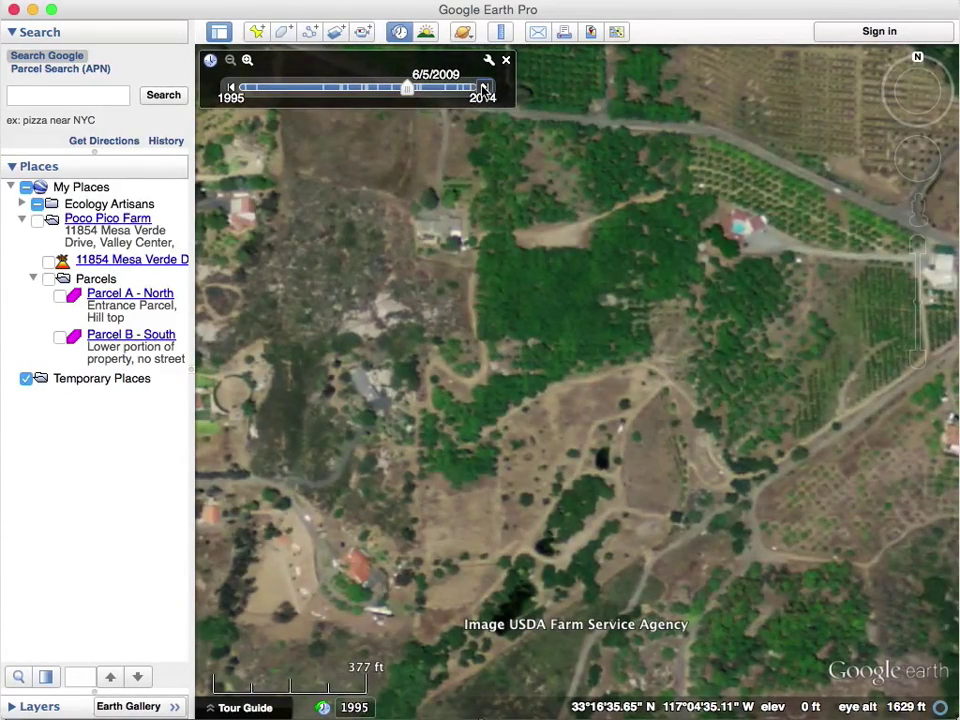
pyautogui.click(484, 90)
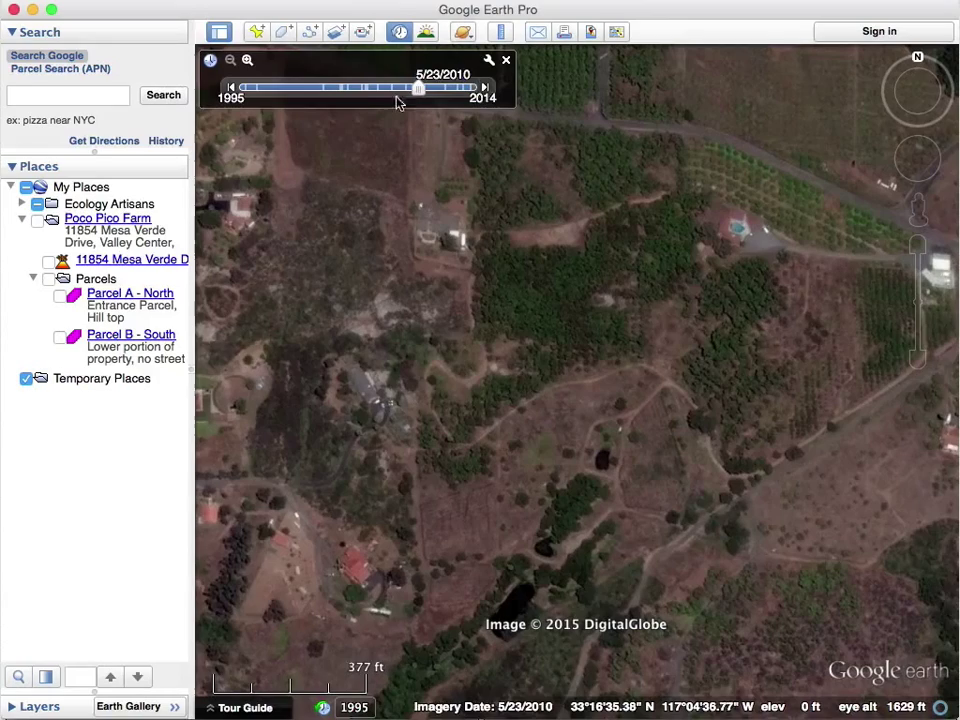
pyautogui.click(486, 89)
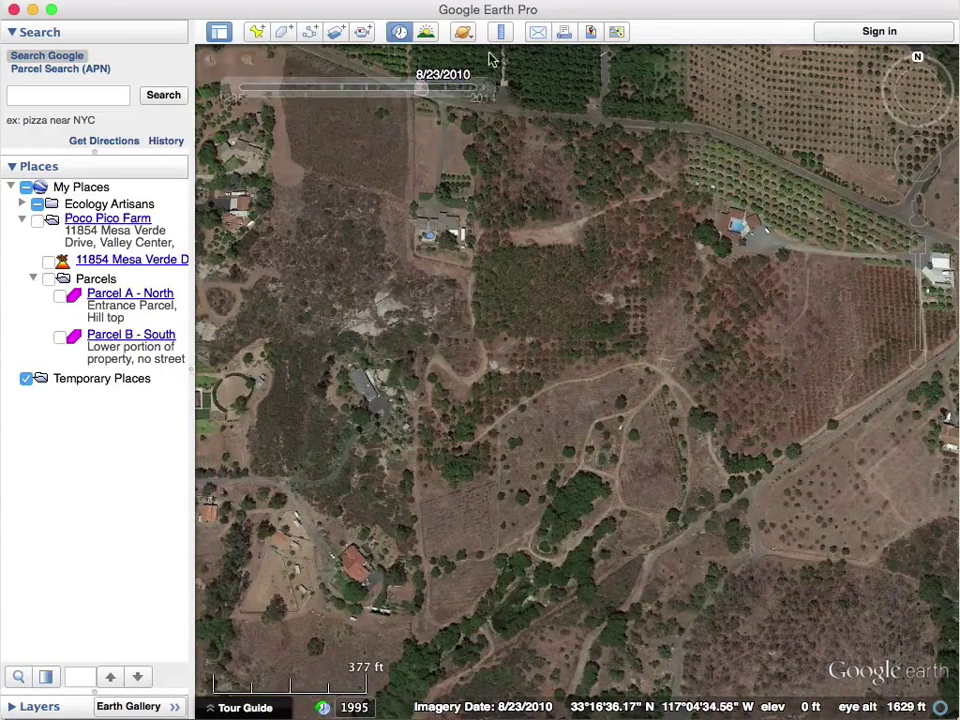
pyautogui.moveTo(457, 94)
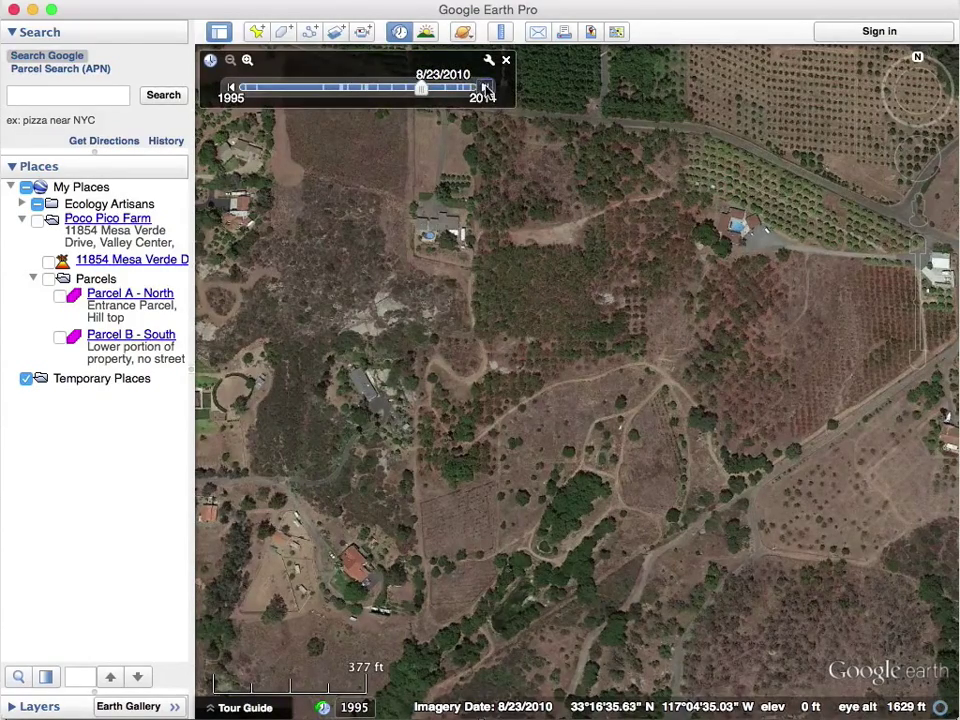
# Advance the historical imagery past 9/15/2010 to the 10/27/2012 capture
pyautogui.scroll(-2, 622, 260)
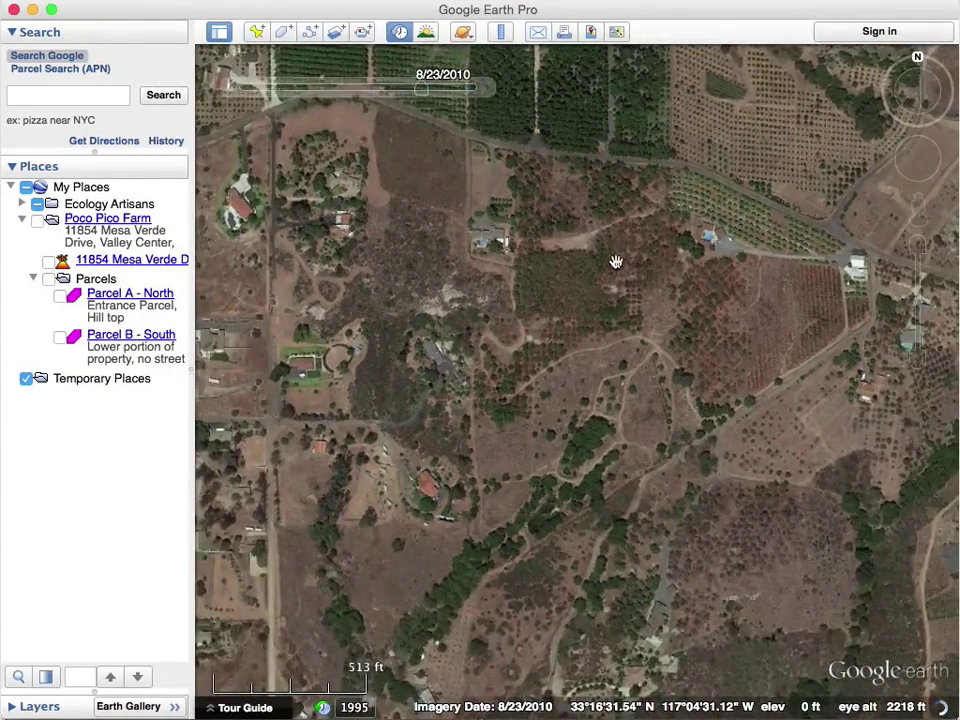
pyautogui.scroll(2, 592, 283)
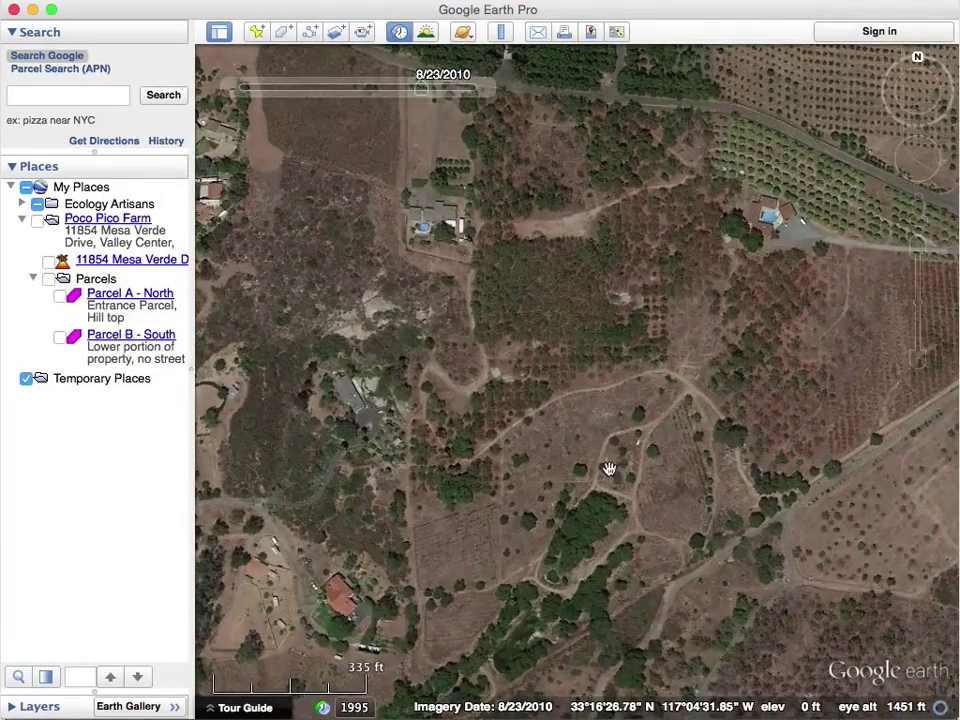
pyautogui.click(484, 88)
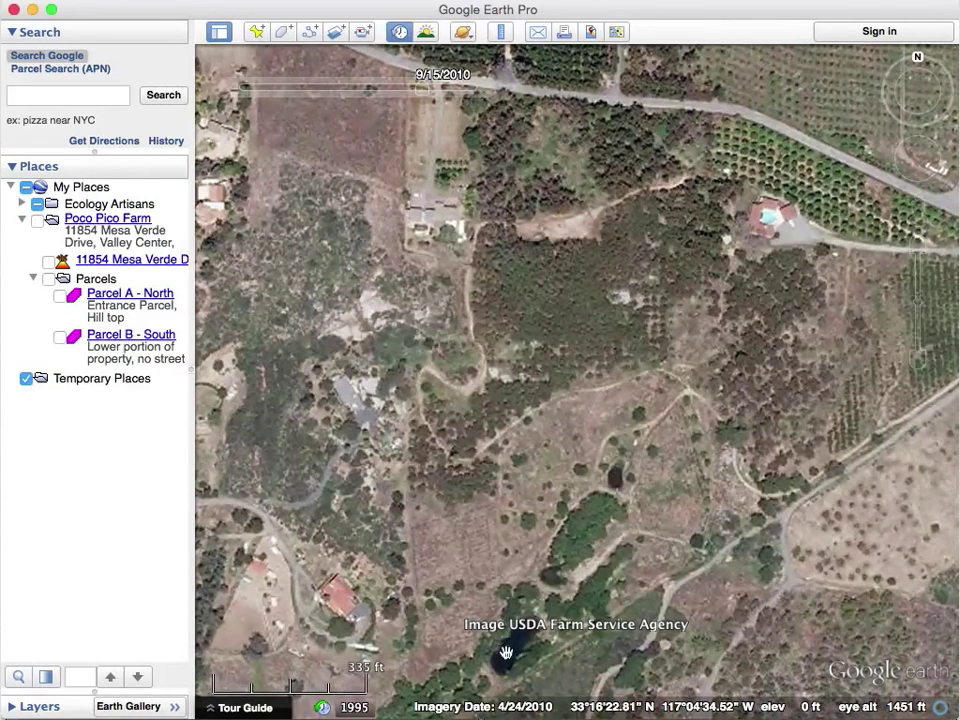
pyautogui.moveTo(421, 86)
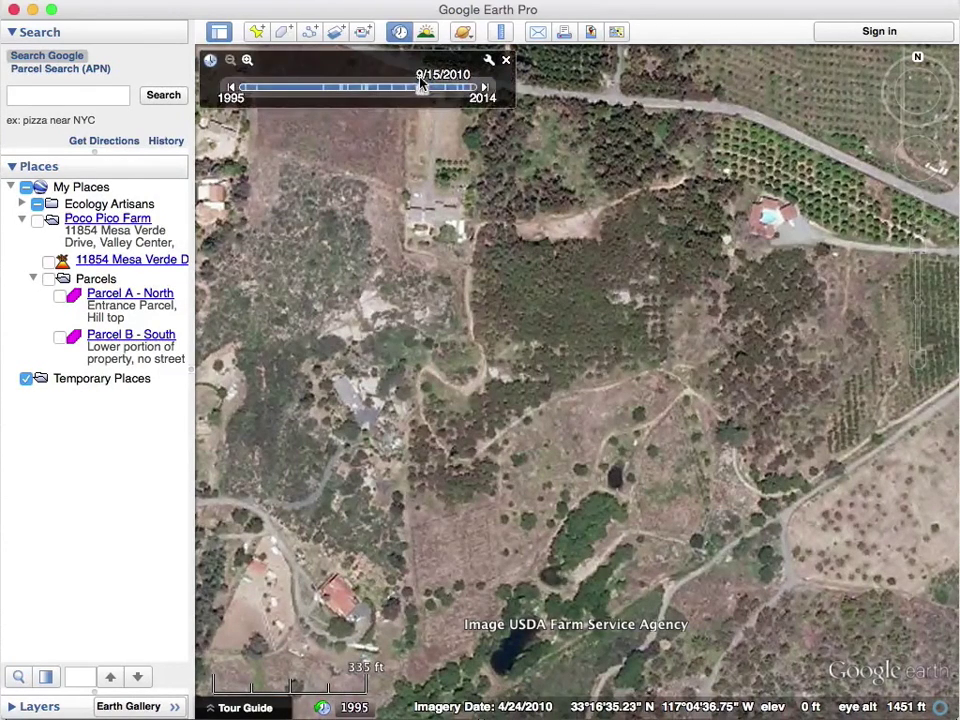
pyautogui.click(485, 89)
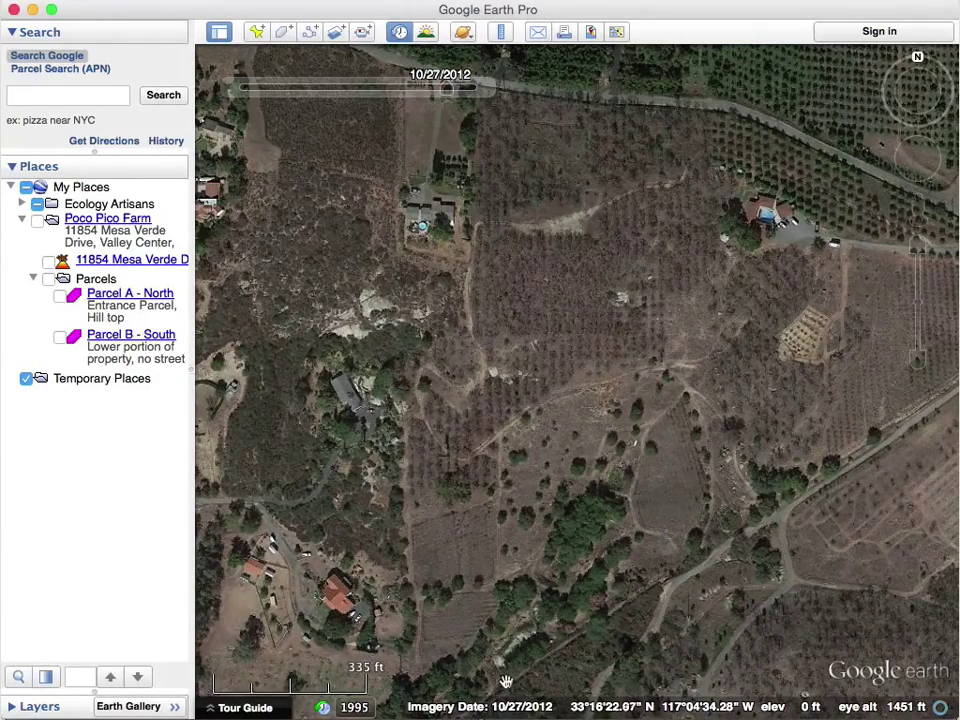
# Zoom in and pan across the farm's northern orchard rows
pyautogui.scroll(5, 529, 631)
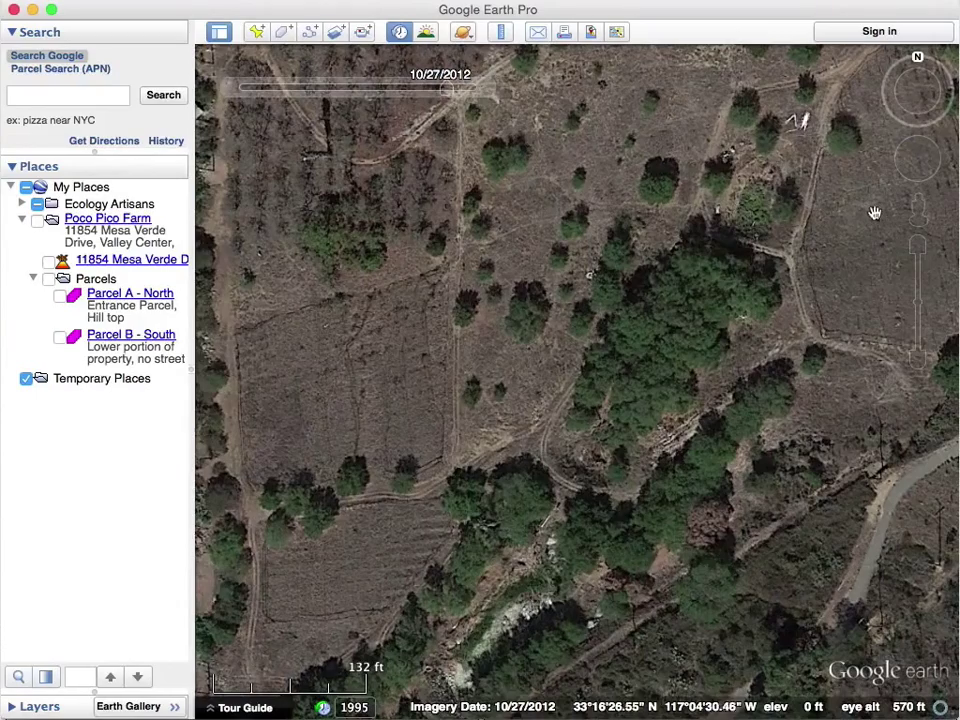
pyautogui.moveTo(775, 195); pyautogui.dragTo(718, 371)
pyautogui.moveTo(765, 204); pyautogui.dragTo(750, 594)
pyautogui.moveTo(815, 255); pyautogui.dragTo(470, 490)
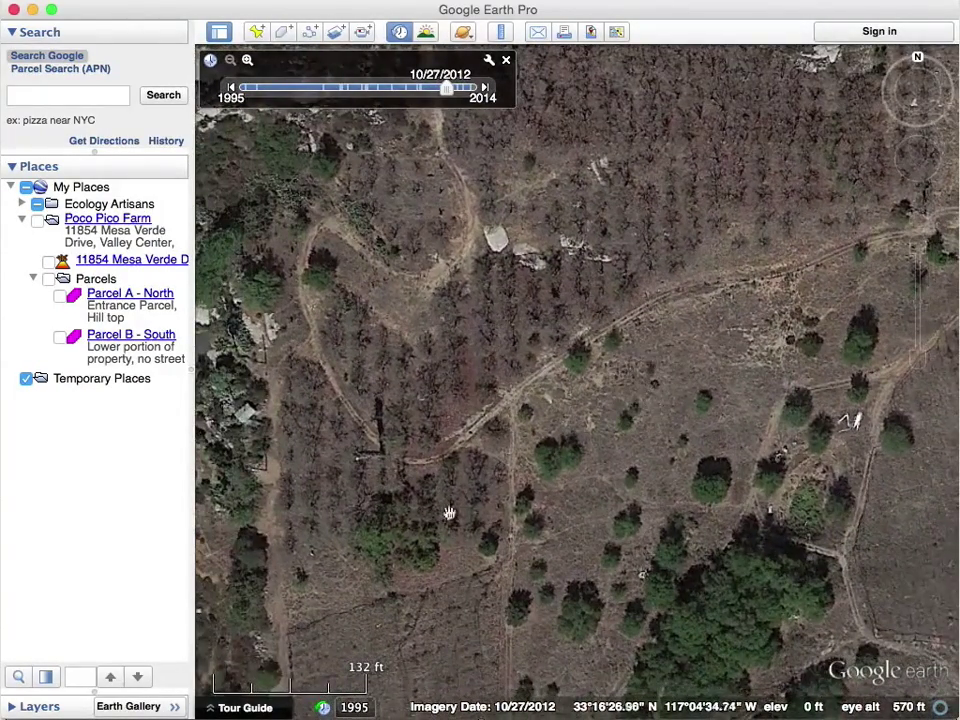
pyautogui.moveTo(789, 188); pyautogui.dragTo(694, 347)
pyautogui.scroll(-3, 574, 182)
# Step the imagery forward through 11/2/2012, 11/13/2013 and 5/11/2014 to 12/23/2014
pyautogui.click(485, 89)
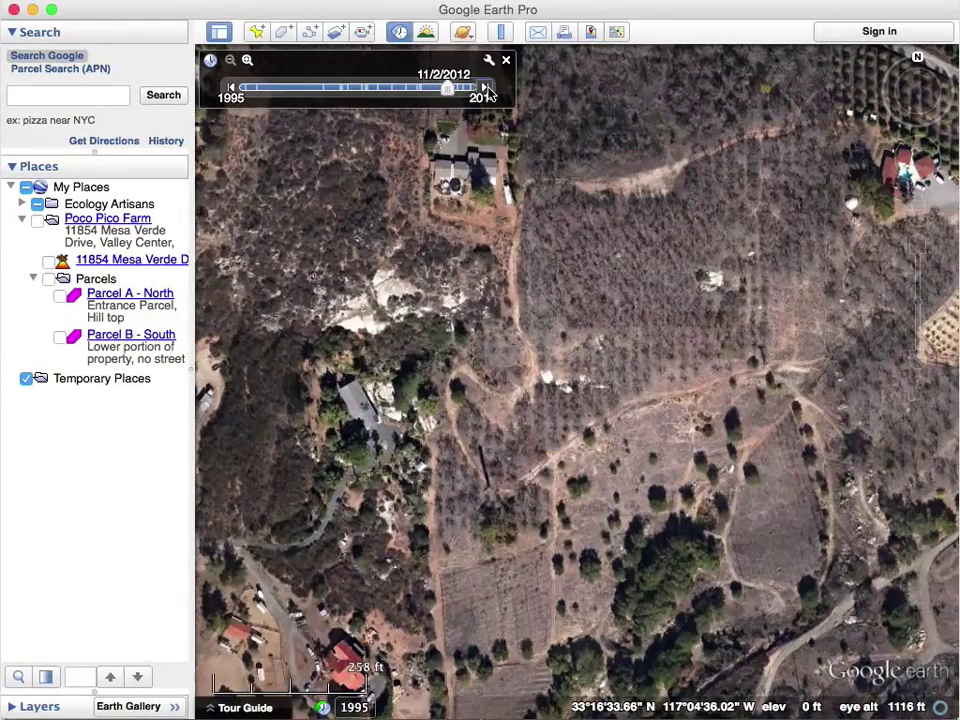
pyautogui.click(488, 90)
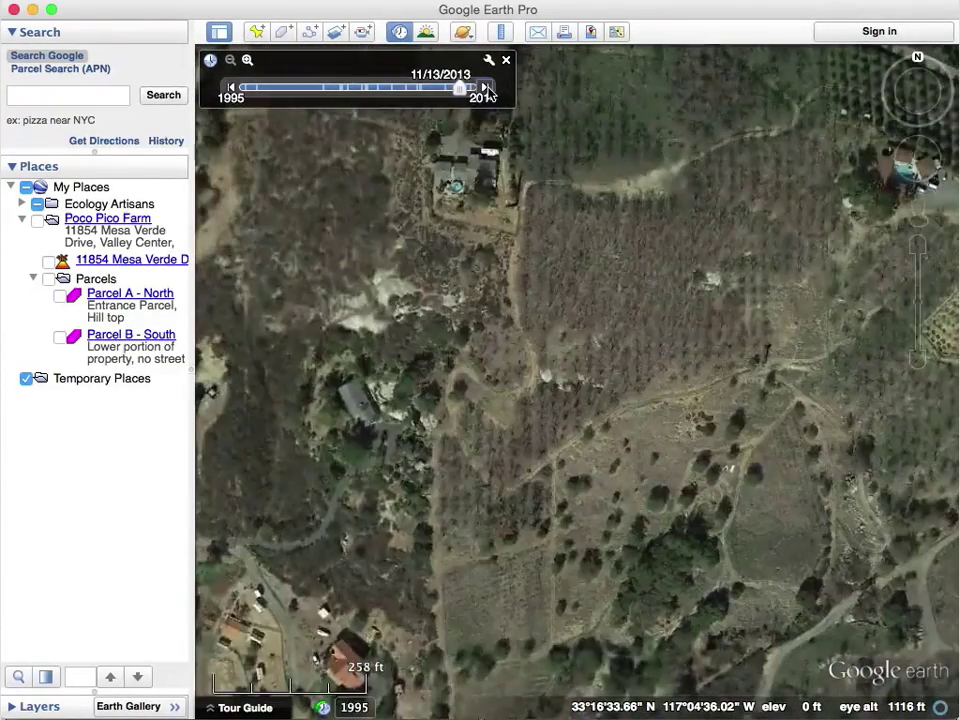
pyautogui.click(488, 90)
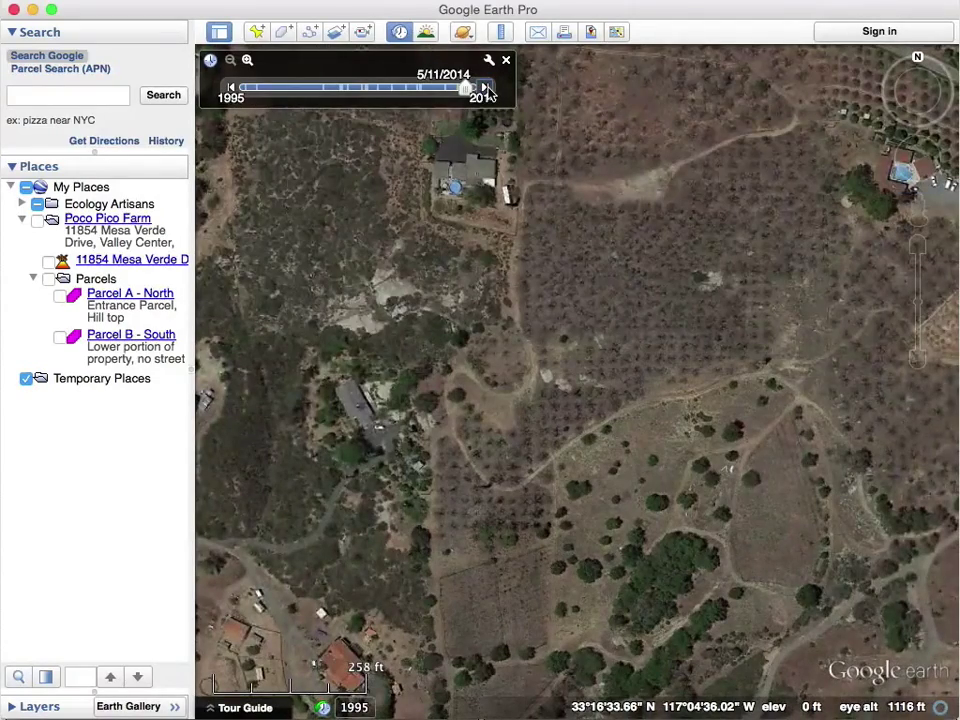
pyautogui.click(486, 90)
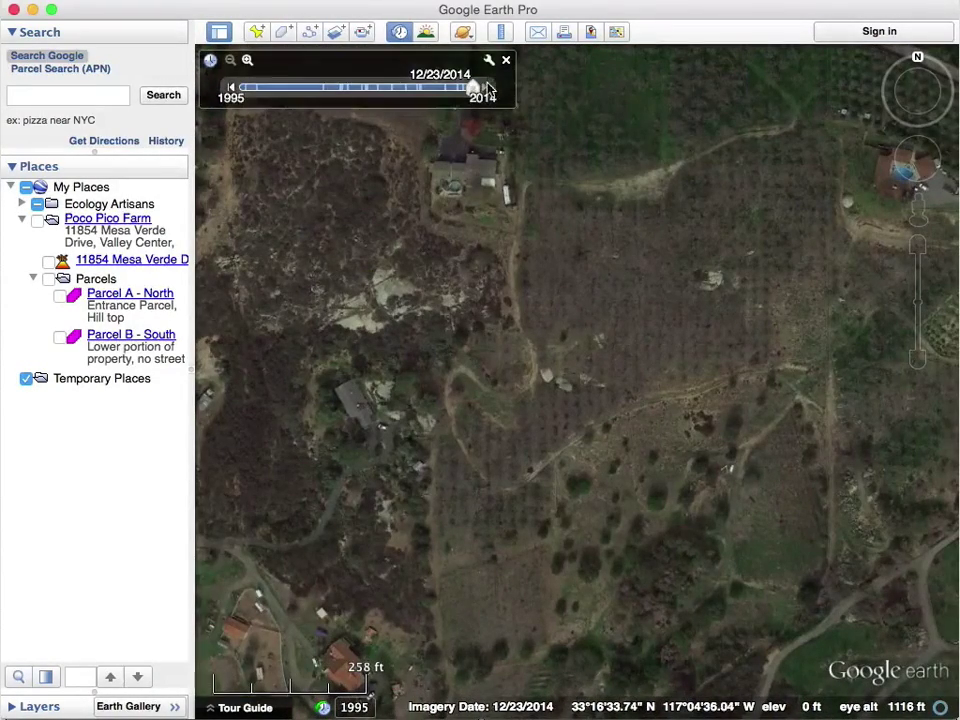
# Return to the 5/11/2014 imagery and reframe the whole farm with its houses
pyautogui.moveTo(776, 476); pyautogui.dragTo(712, 334)
pyautogui.click(216, 88)
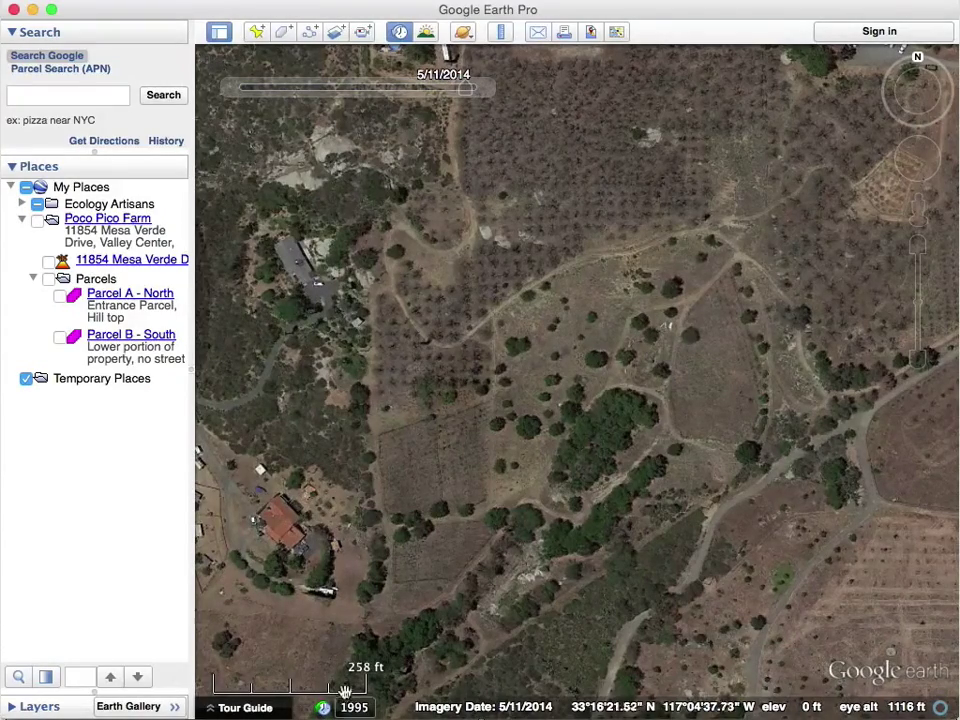
pyautogui.moveTo(549, 452)
pyautogui.mouseDown()
pyautogui.moveTo(536, 579)
pyautogui.moveTo(556, 457)
pyautogui.mouseUp()
pyautogui.scroll(-3, 540, 516)
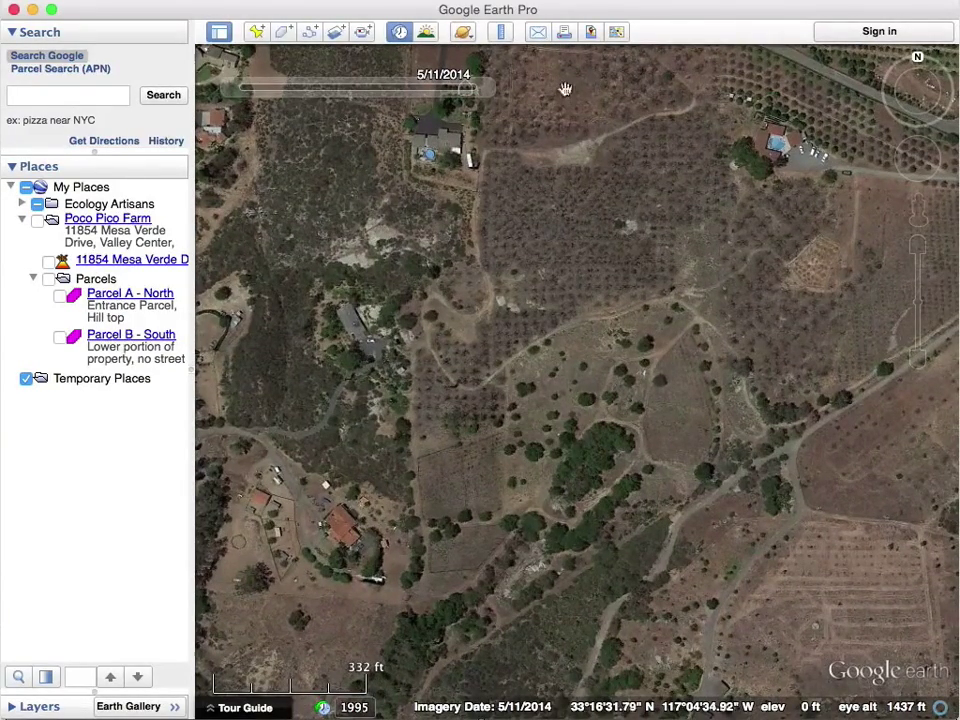
# In Save Image, turn off historical imagery and keep the full-colour map styling
pyautogui.click(593, 33)
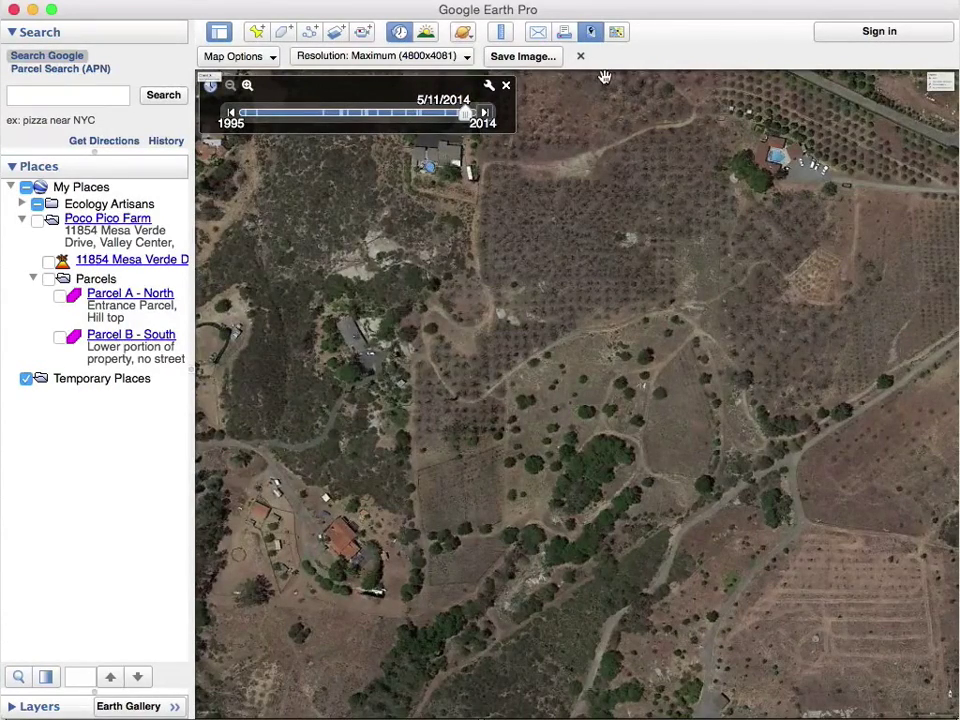
pyautogui.click(505, 88)
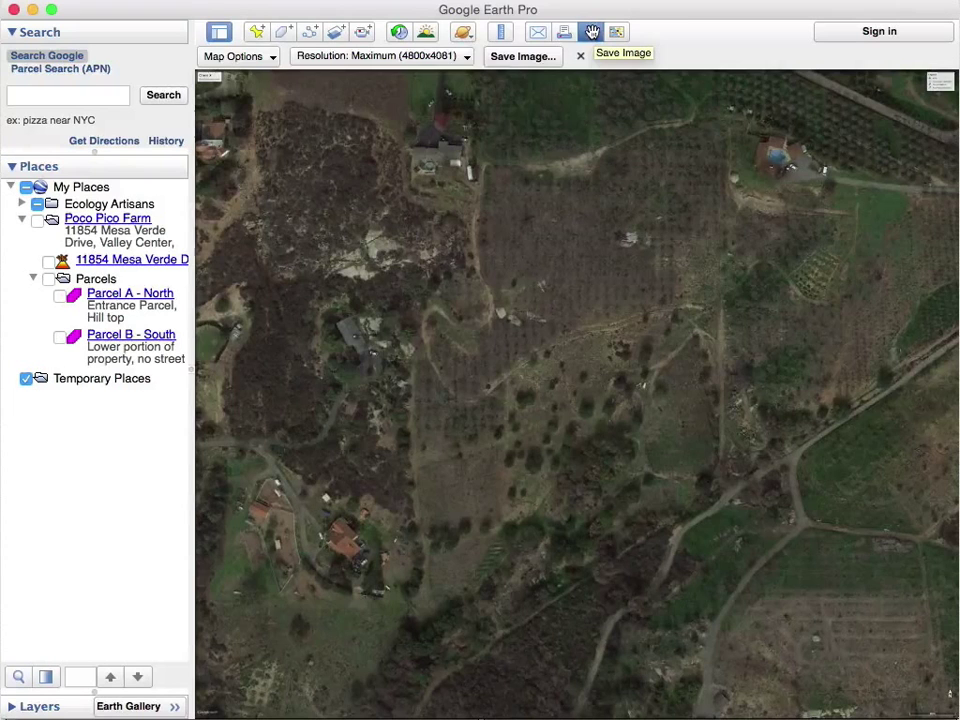
pyautogui.click(263, 58)
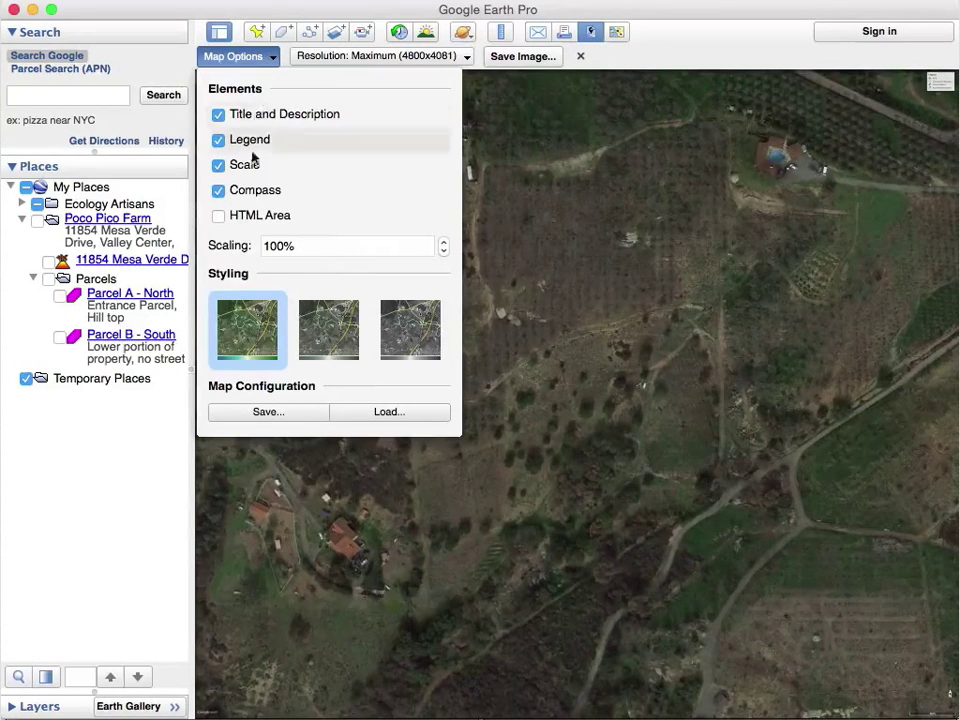
pyautogui.click(403, 340)
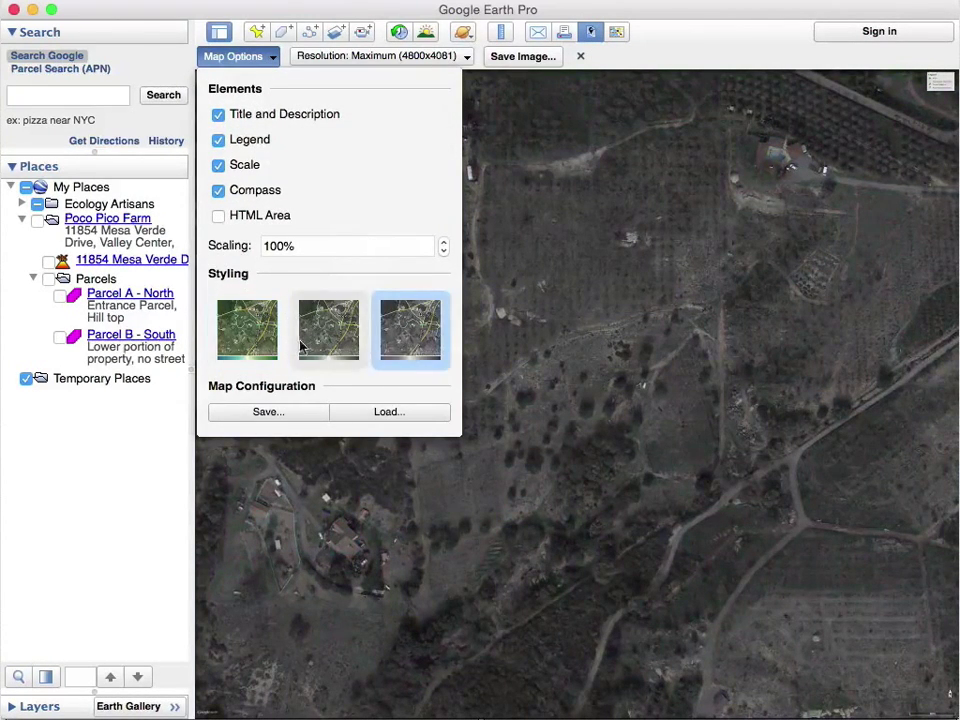
pyautogui.click(260, 340)
pyautogui.click(333, 343)
pyautogui.click(253, 332)
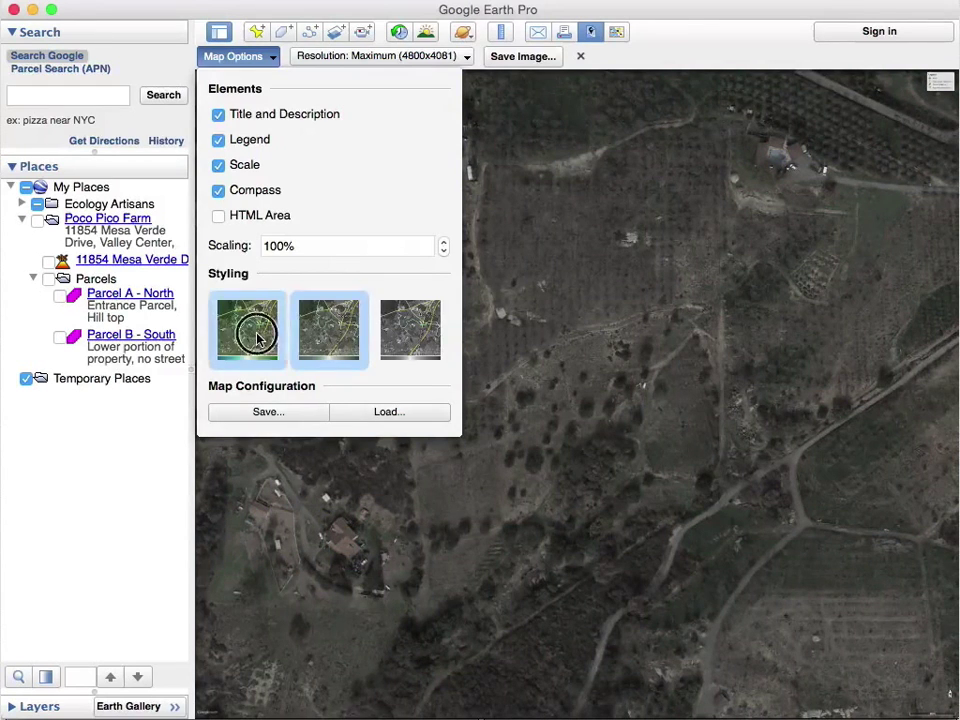
pyautogui.click(293, 416)
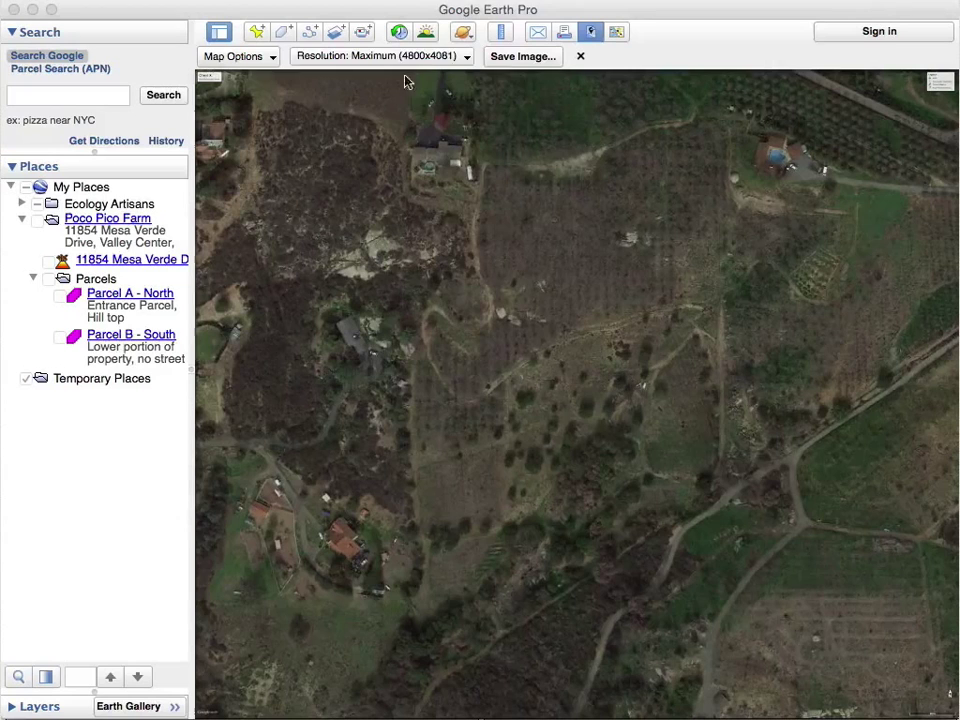
# Check the export resolution options, then close image export without saving
pyautogui.click(439, 57)
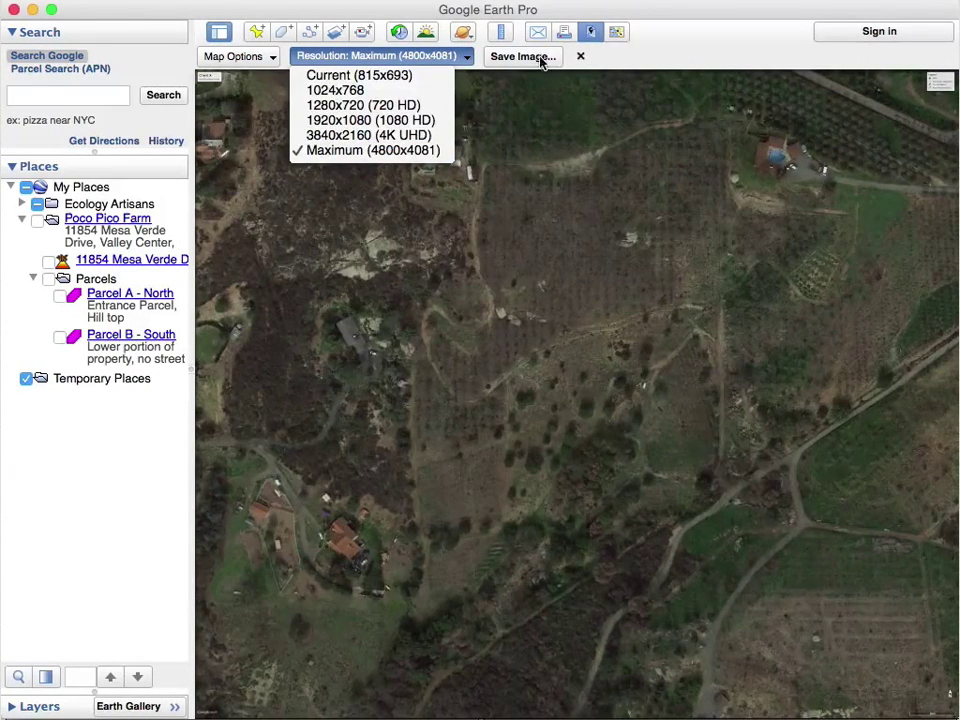
pyautogui.click(580, 57)
pyautogui.click(580, 57)
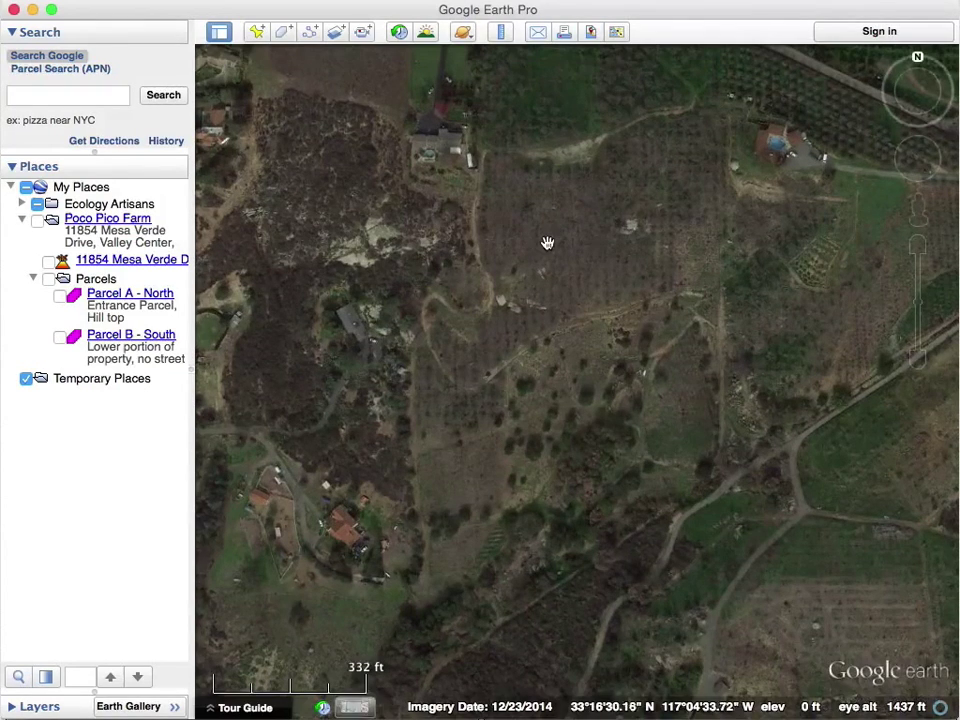
# Open the print layout with title and legend and view the legend editor
pyautogui.press('super+p')
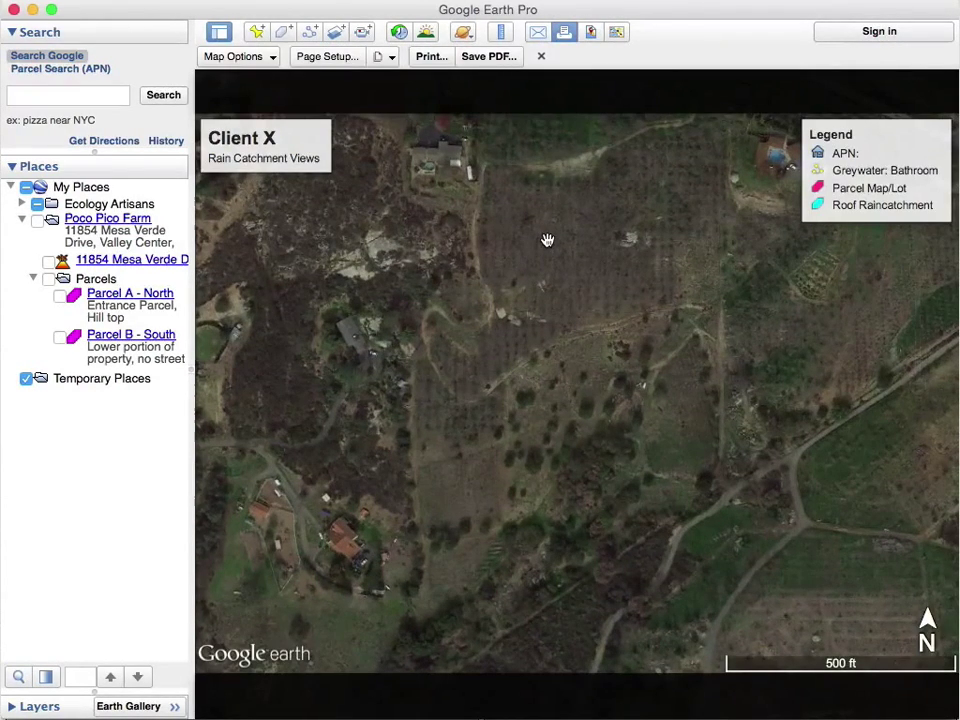
pyautogui.moveTo(266, 144)
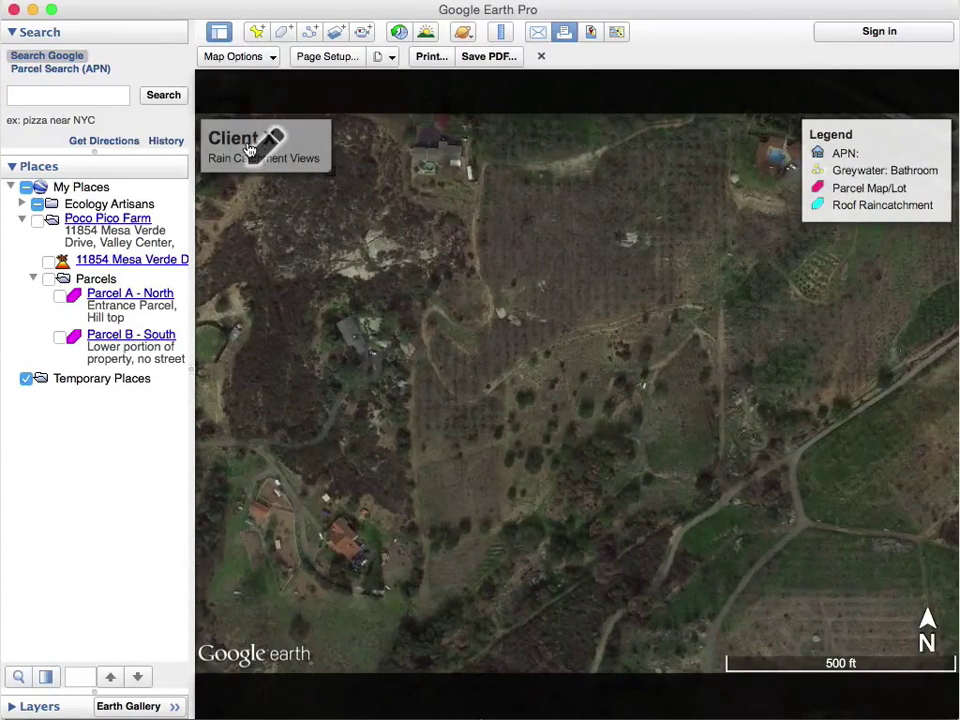
pyautogui.moveTo(895, 158)
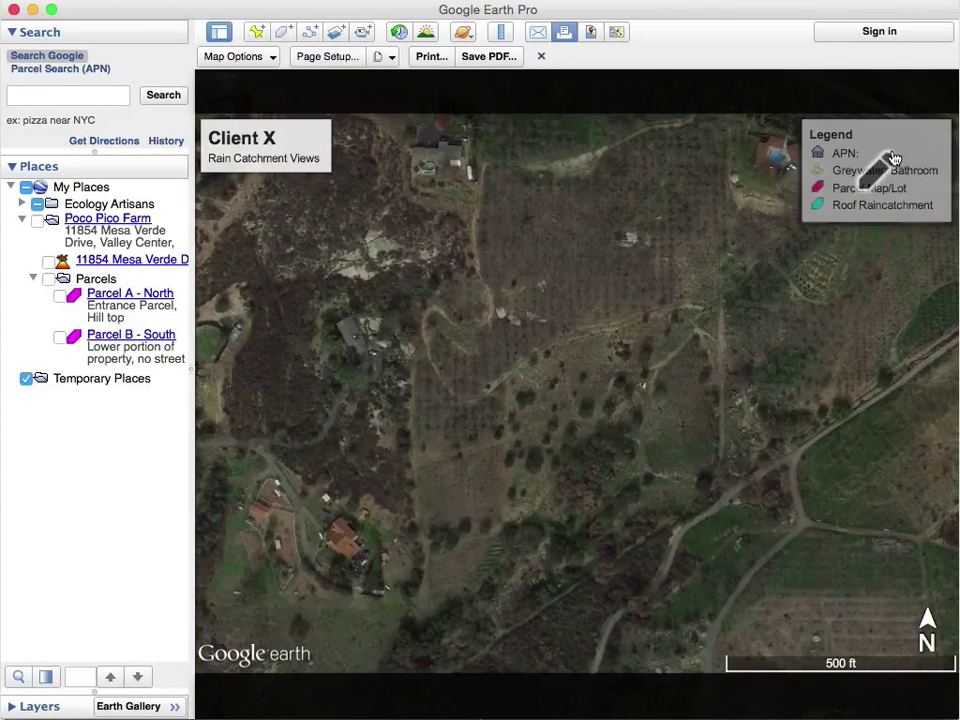
pyautogui.click(887, 166)
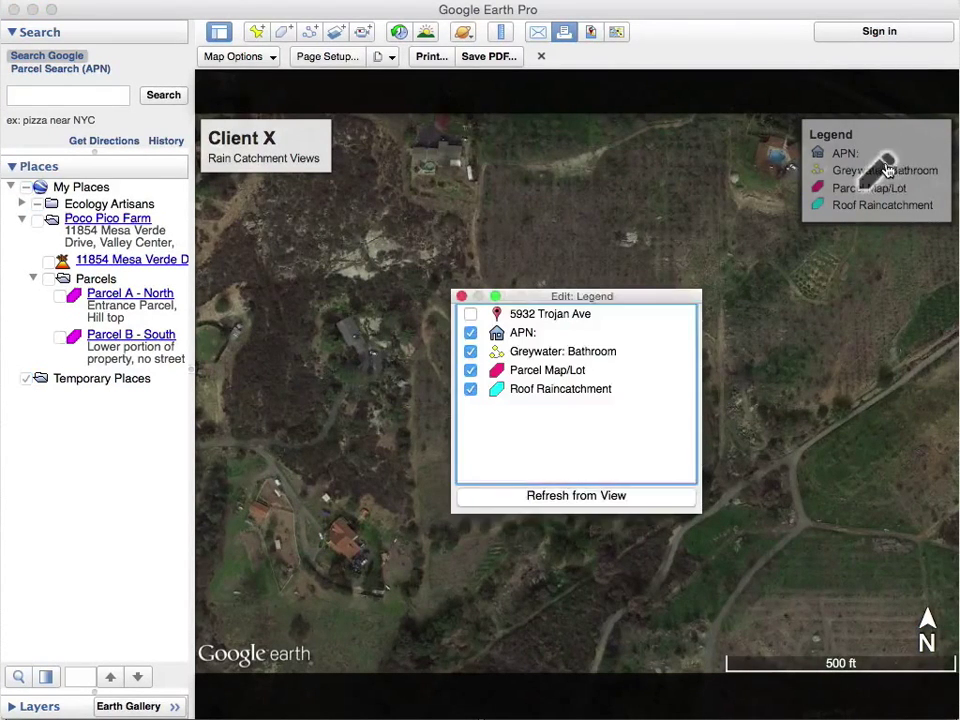
pyautogui.click(461, 297)
# Clear the legend, show Poco Pico Farm, and refresh the legend from view so it lists only Parcel
pyautogui.moveTo(853, 133)
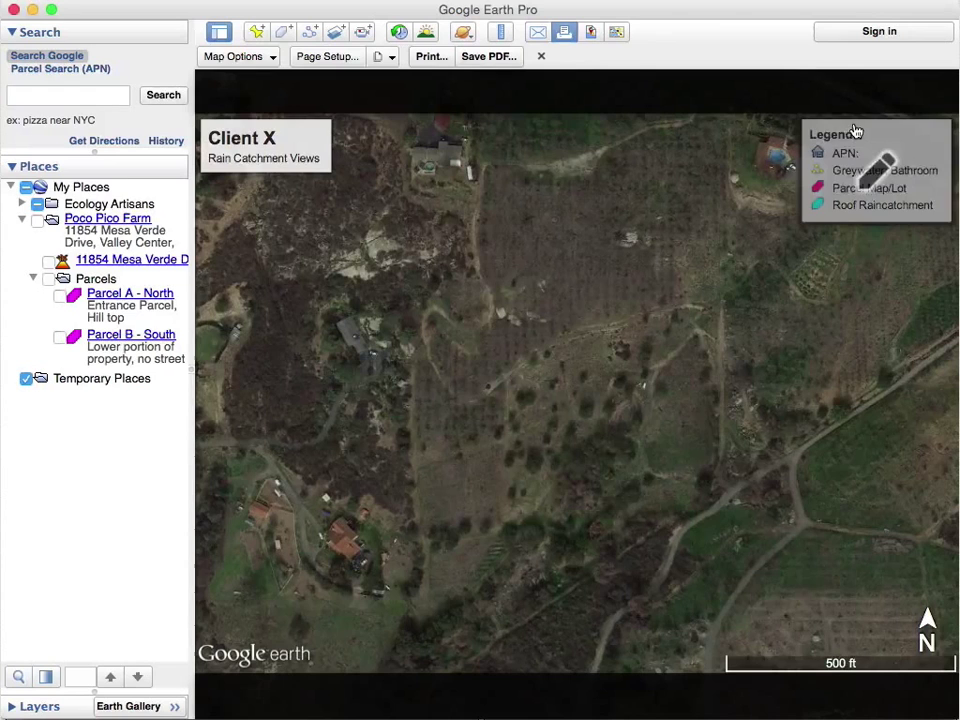
pyautogui.click(863, 186)
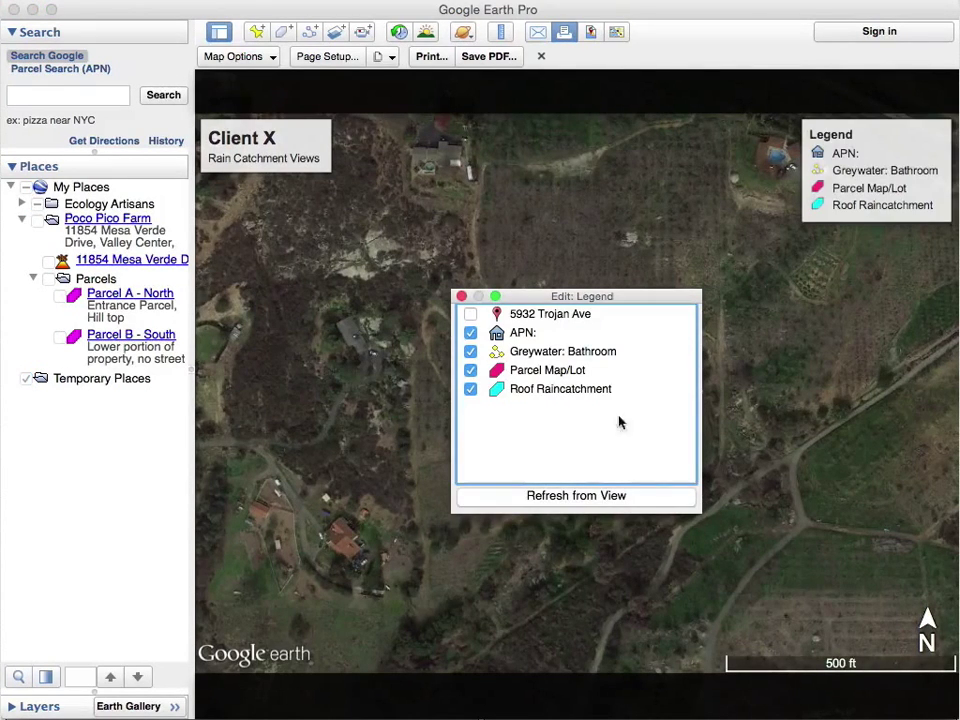
pyautogui.click(590, 497)
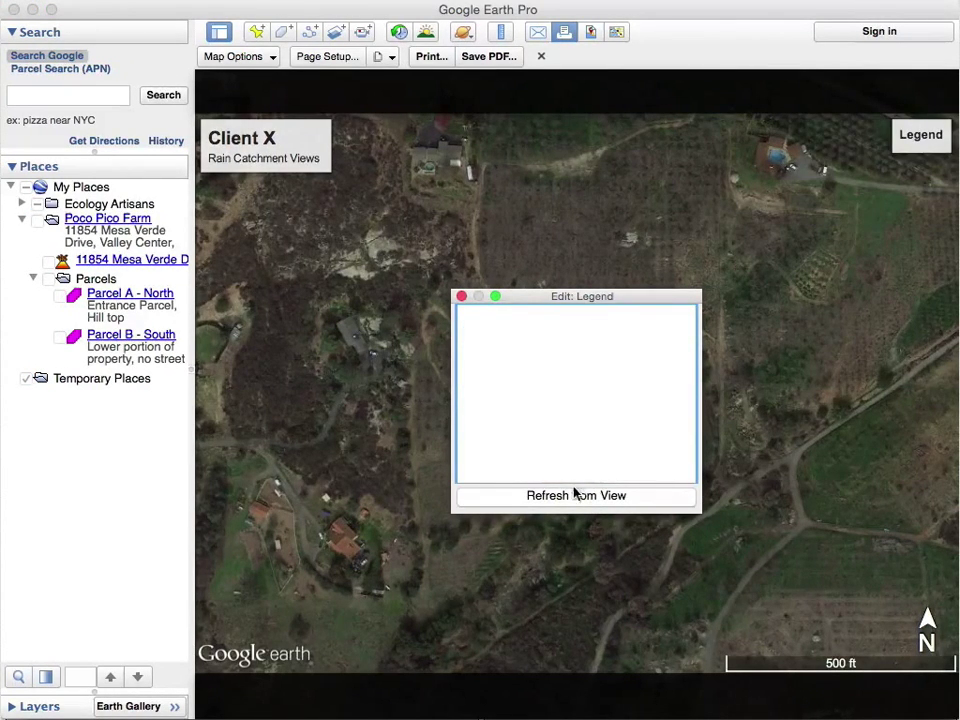
pyautogui.click(39, 221)
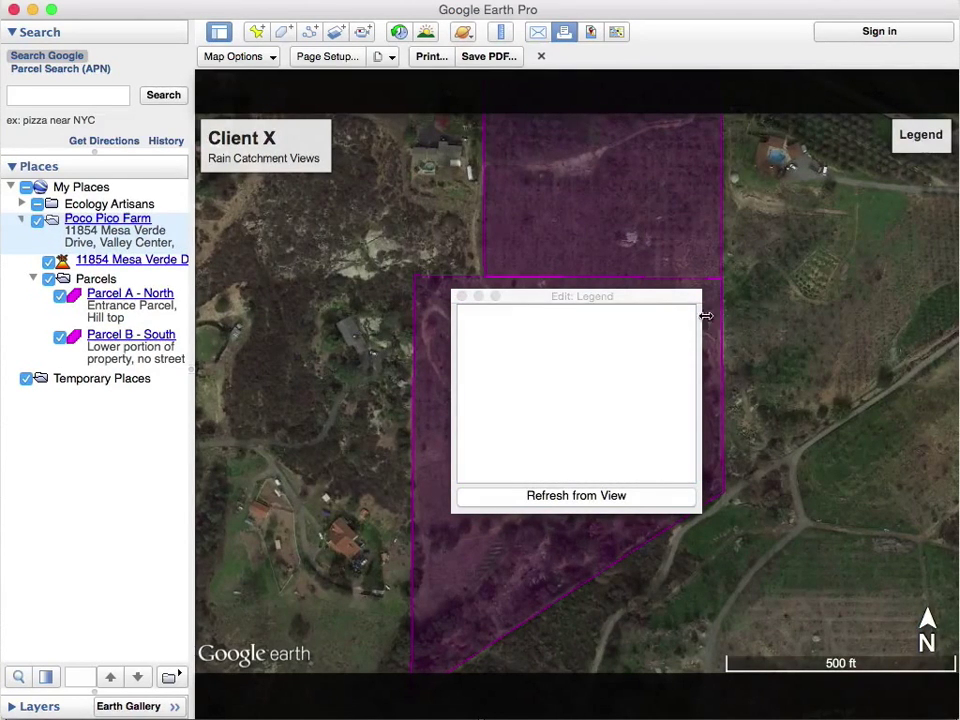
pyautogui.click(632, 495)
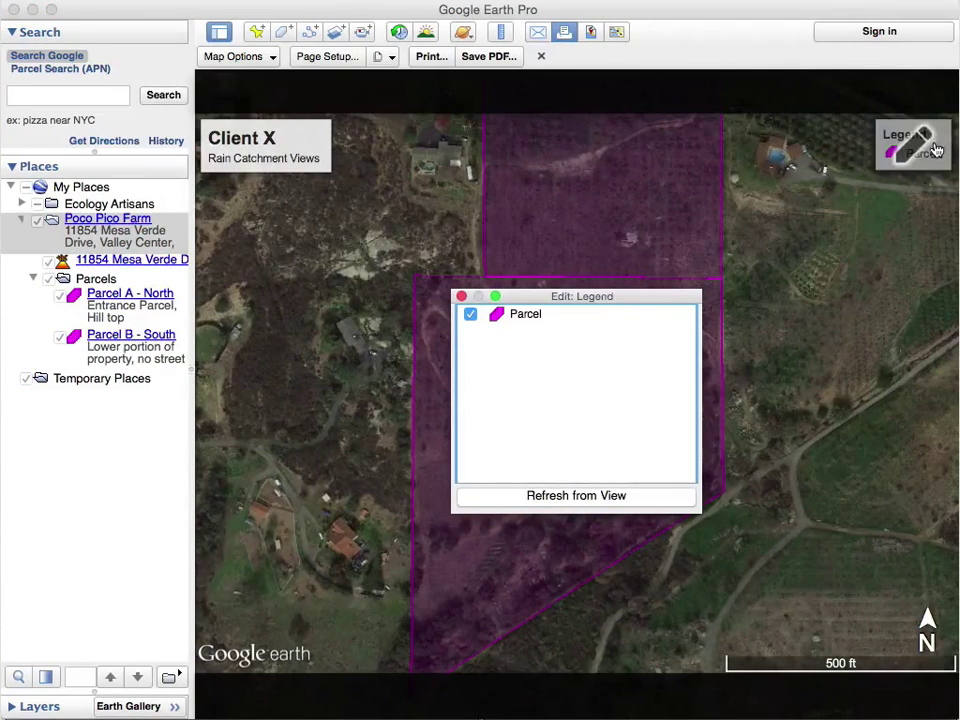
pyautogui.click(461, 297)
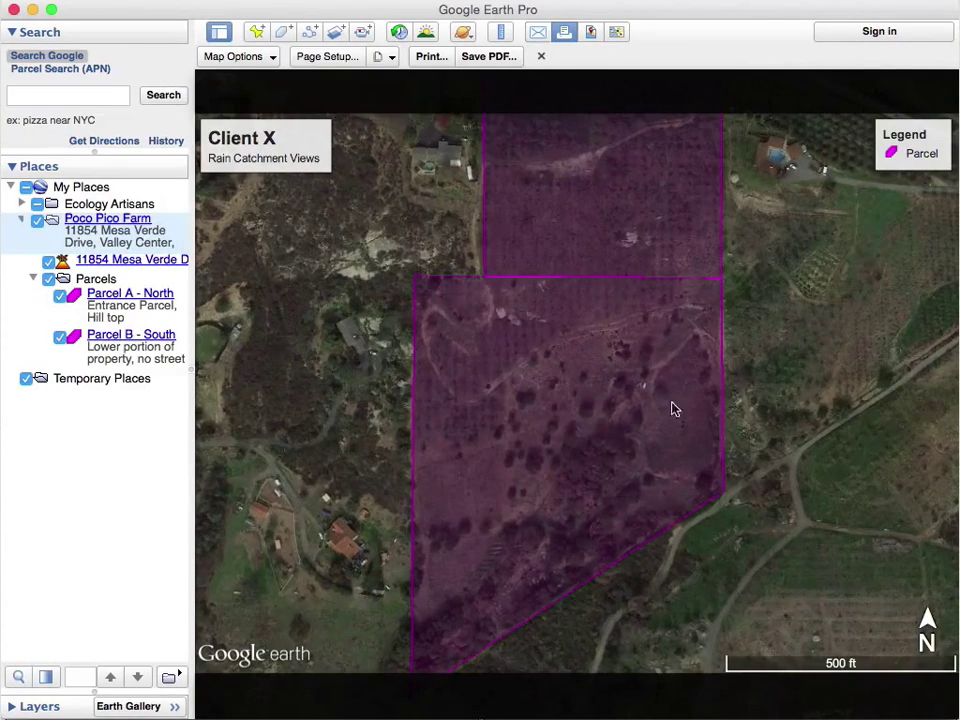
pyautogui.scroll(-3, 657, 470)
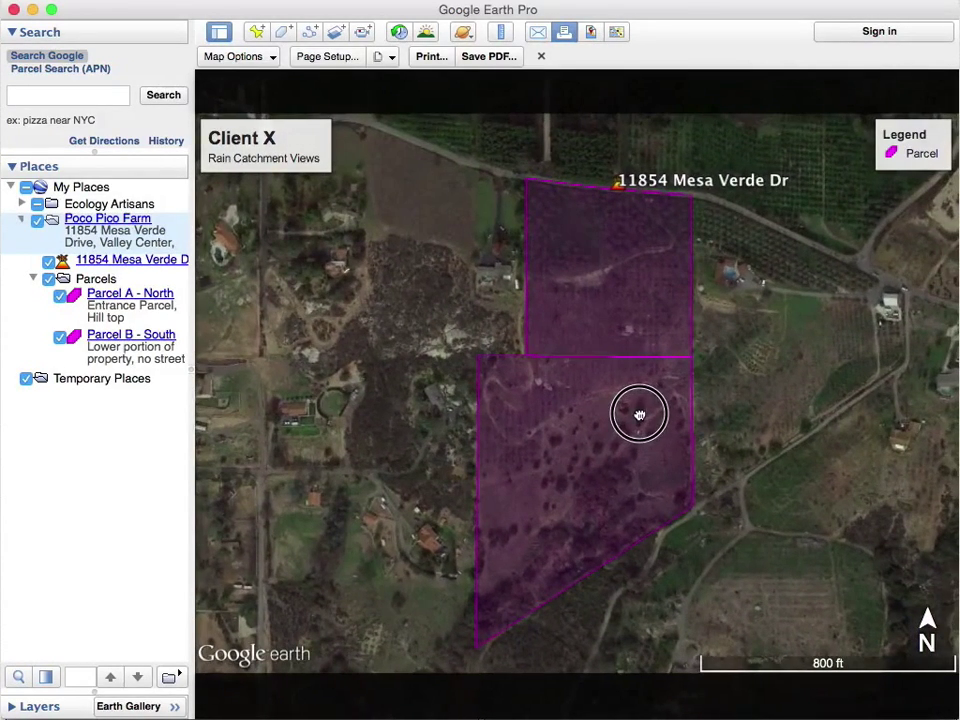
# Set the print page orientation to portrait
pyautogui.click(340, 58)
pyautogui.click(850, 272)
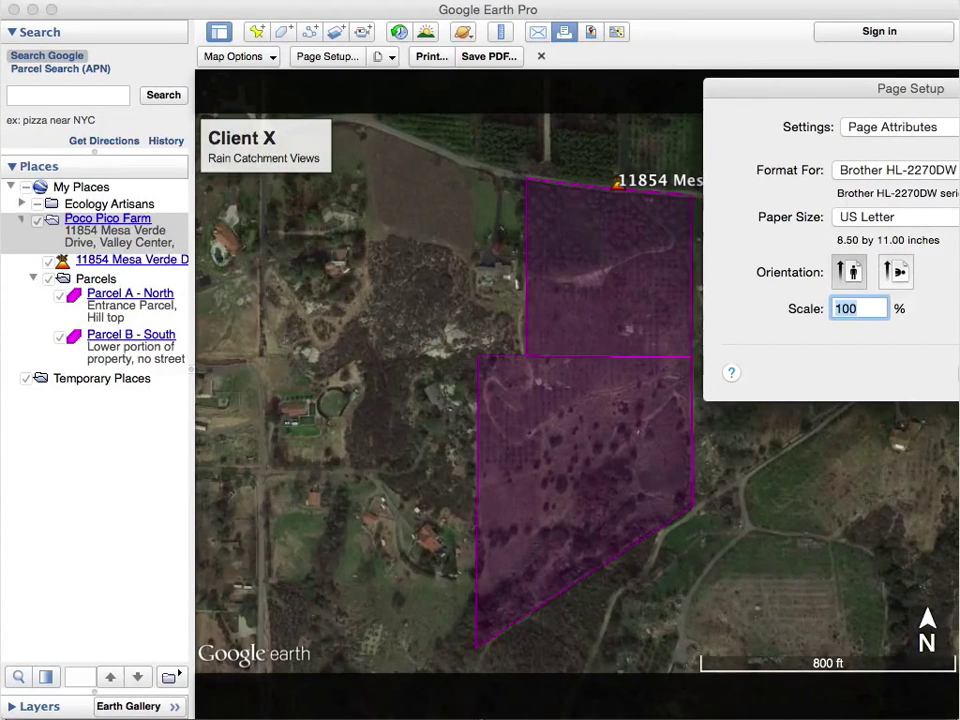
pyautogui.press('Return')
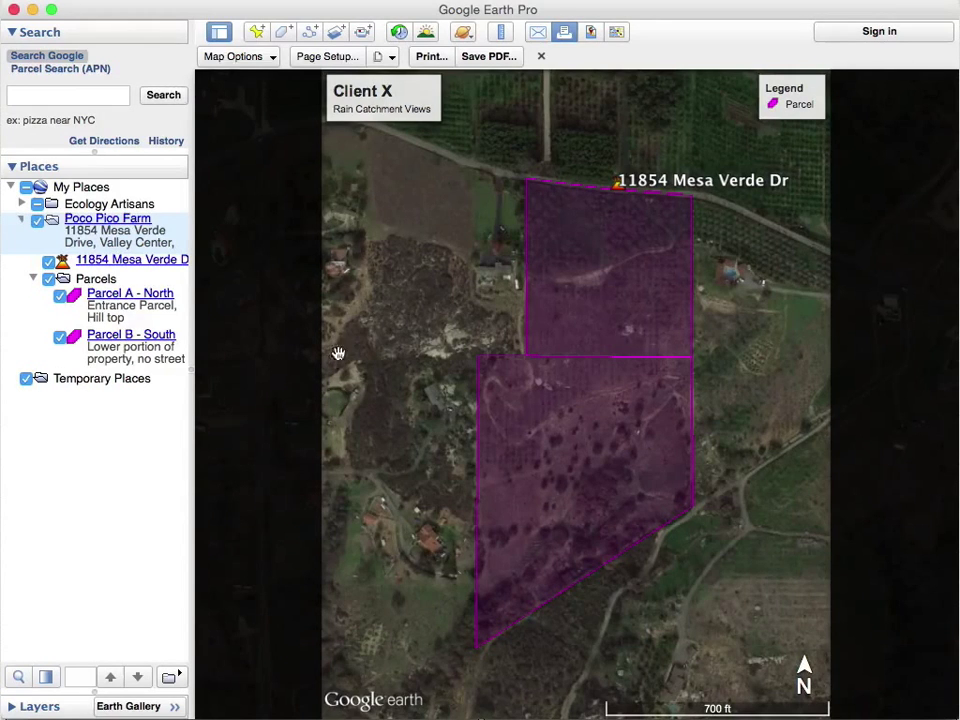
# Retitle the map 'Poco Pico Farm' with subtitle 'Site Map' and leave print view
pyautogui.click(345, 110)
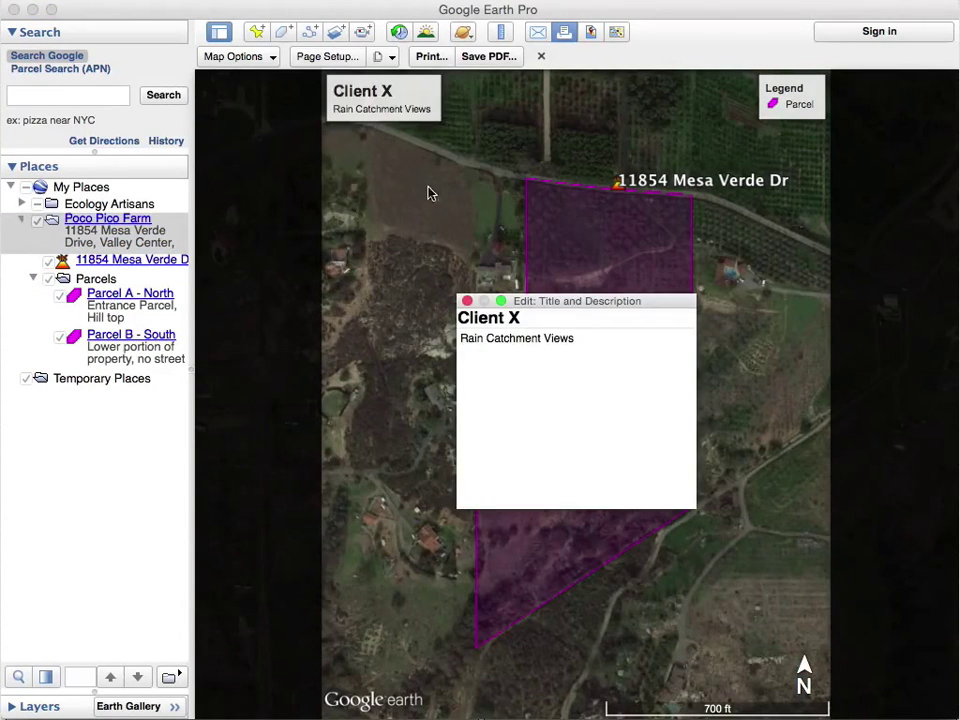
pyautogui.tripleClick(493, 317)
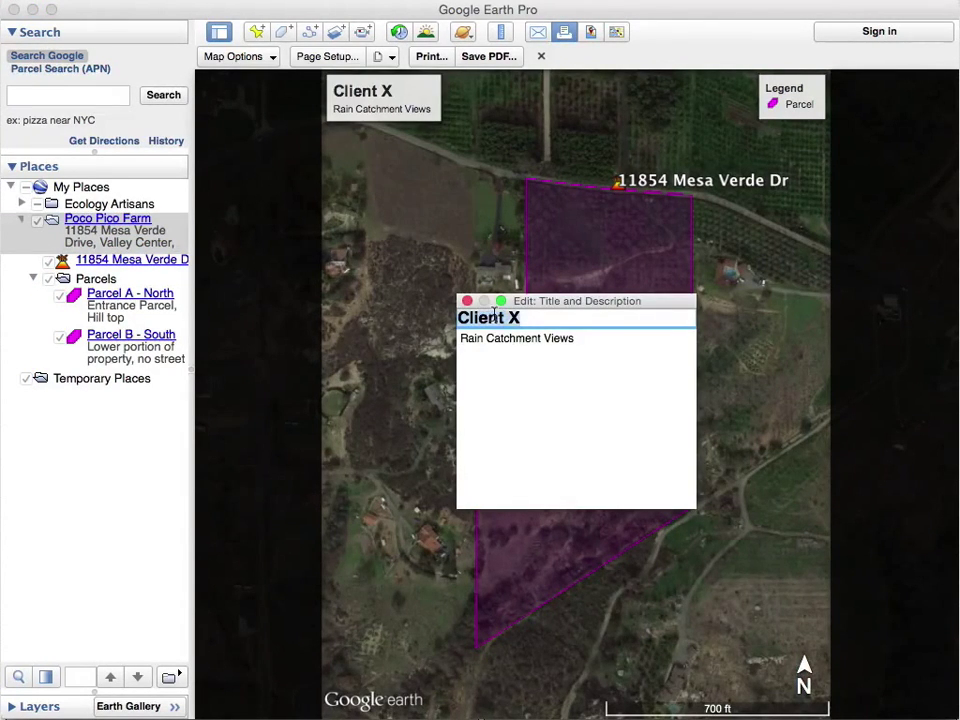
pyautogui.write('Poco Pico Farm')
pyautogui.press('Tab')
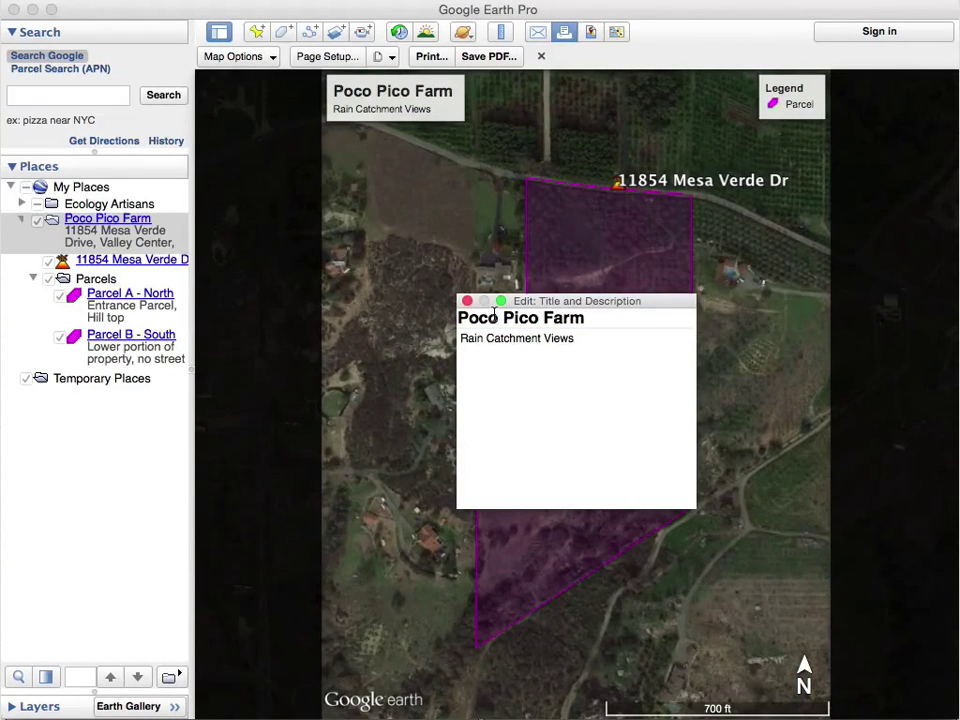
pyautogui.tripleClick(517, 361)
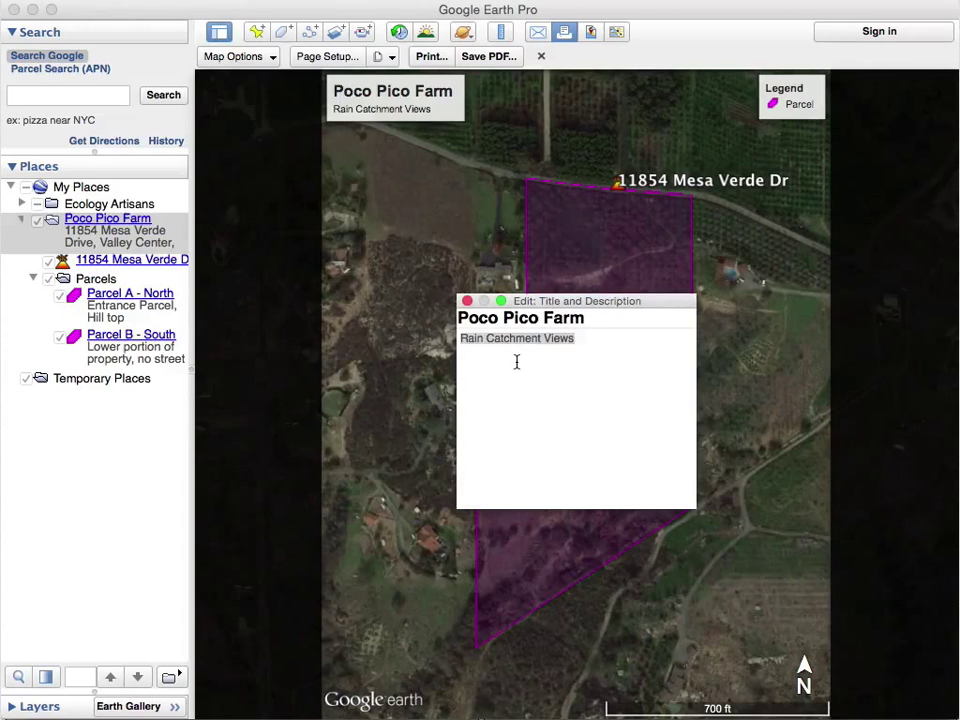
pyautogui.write('Site Map')
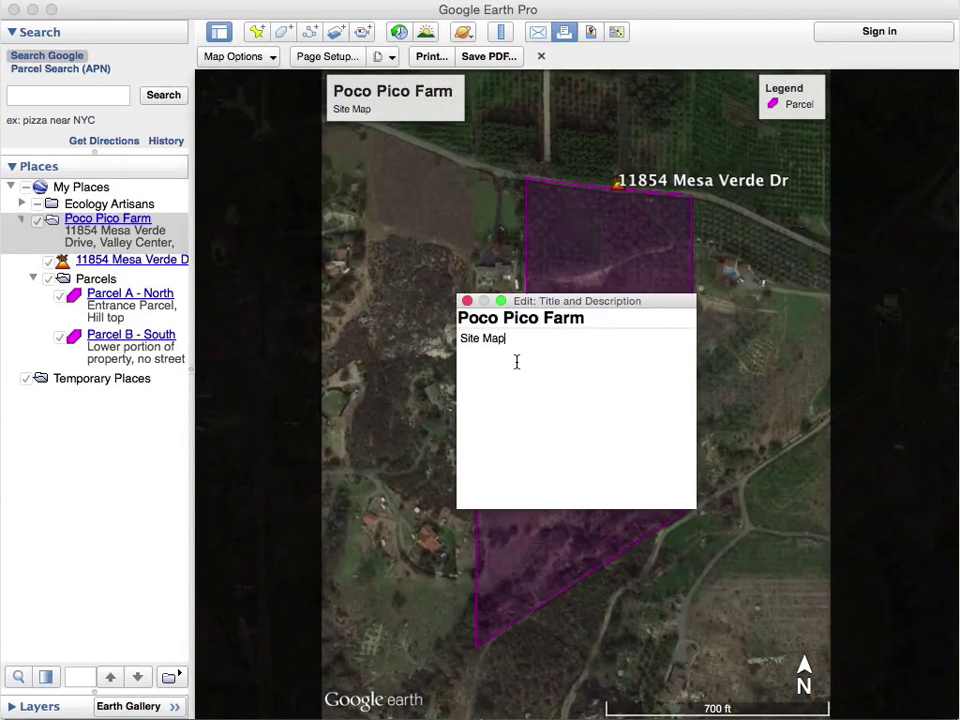
pyautogui.click(466, 302)
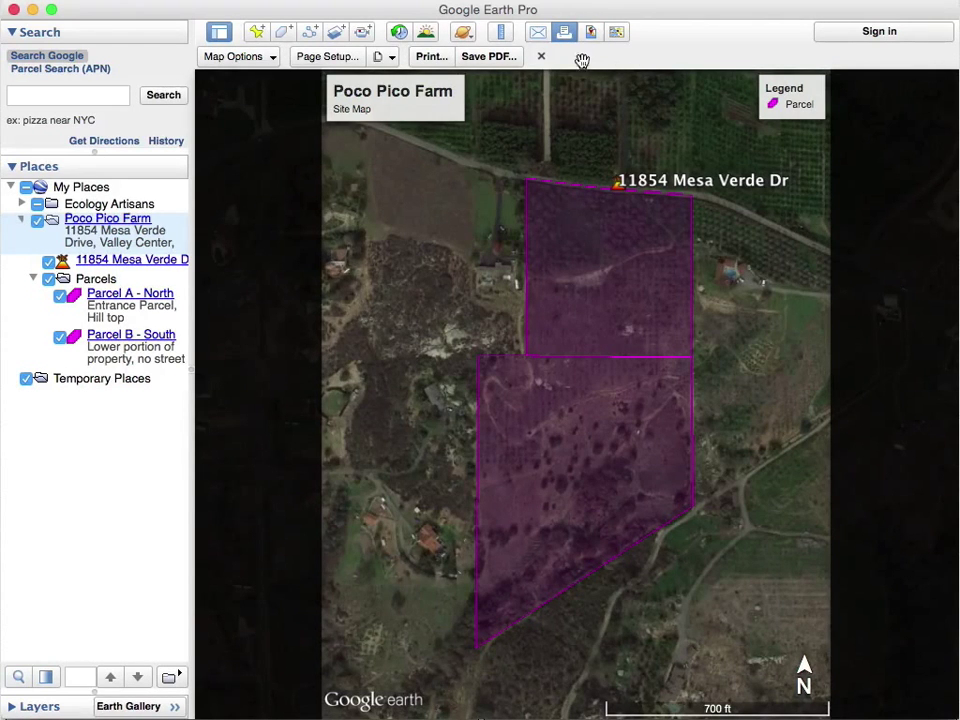
pyautogui.click(541, 58)
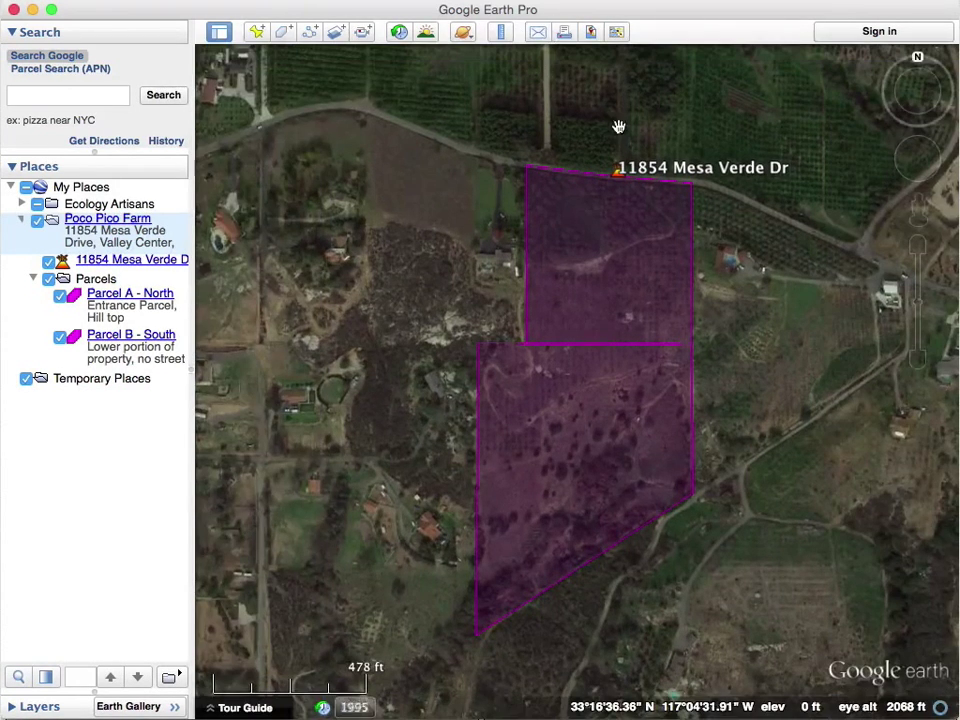
# Hide the street-address placemark and switch on the Terrain layer
pyautogui.click(48, 262)
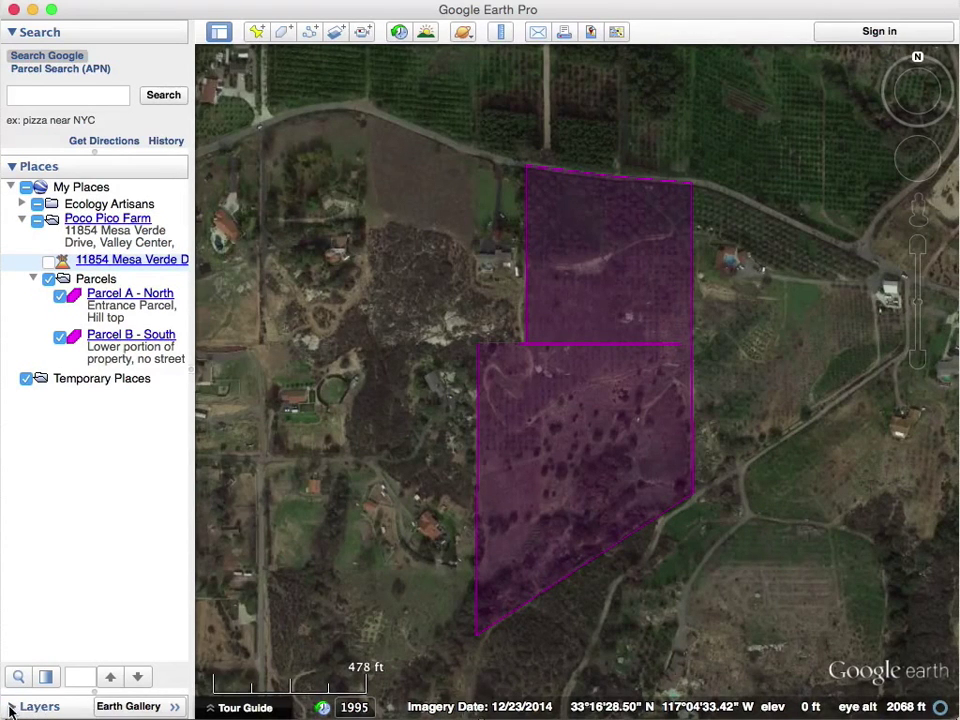
pyautogui.click(11, 707)
pyautogui.moveTo(88, 628); pyautogui.dragTo(146, 395)
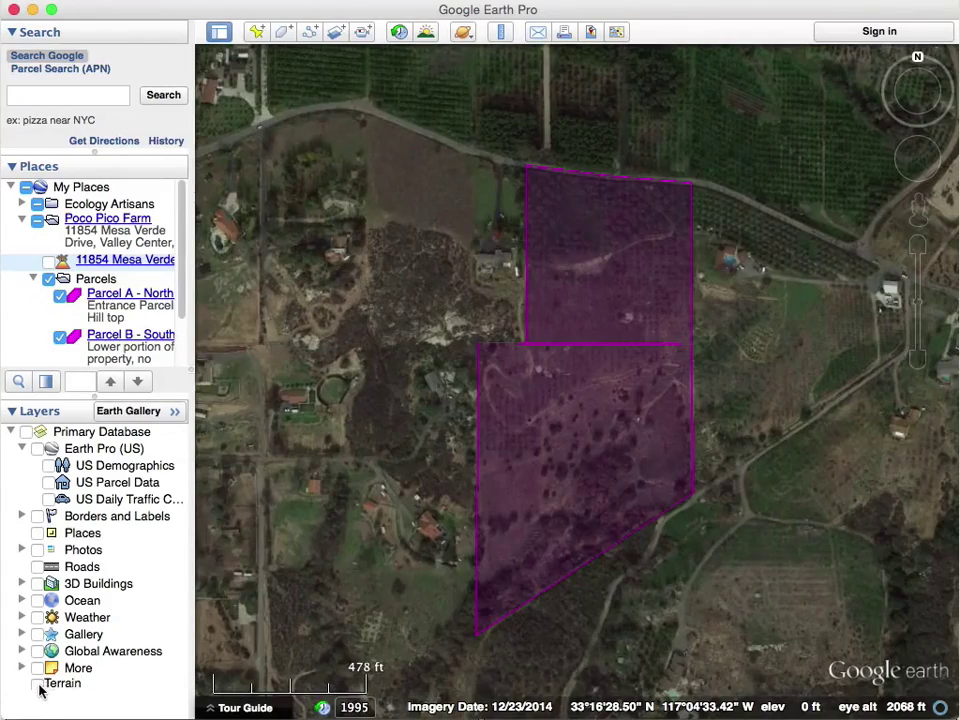
pyautogui.click(37, 684)
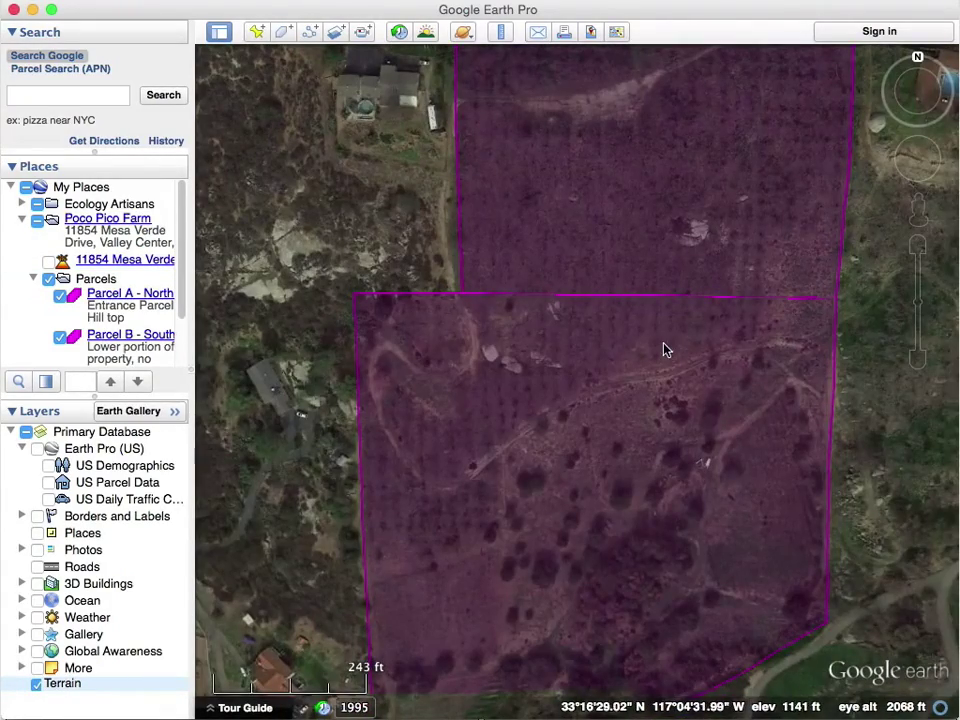
# Zoom and pan until both the northern and southern parcels are framed
pyautogui.scroll(-5, 665, 349)
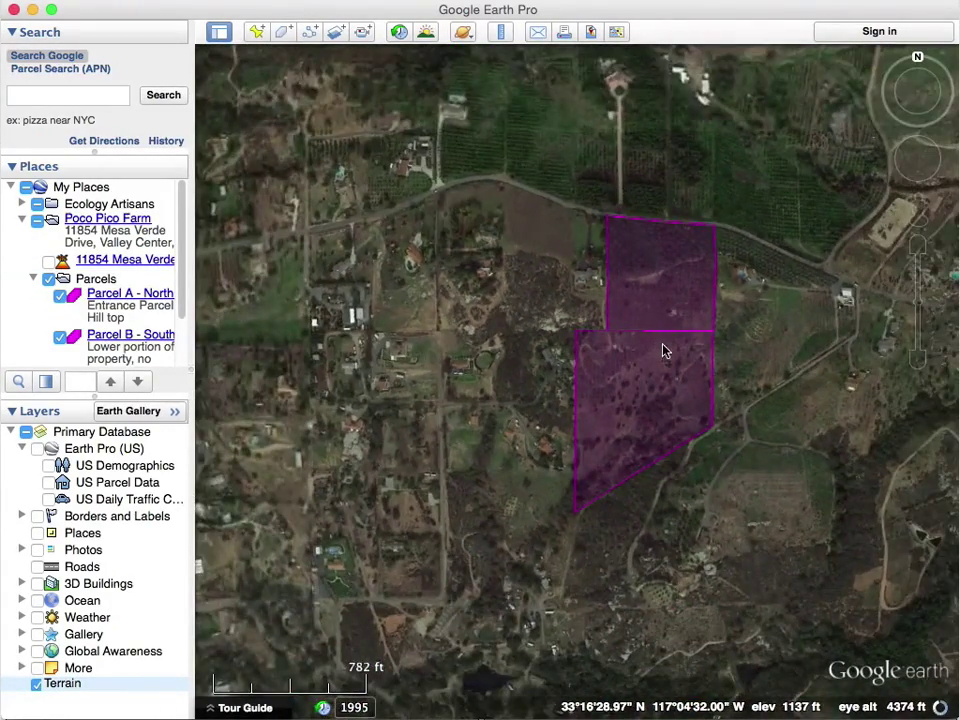
pyautogui.scroll(4, 665, 350)
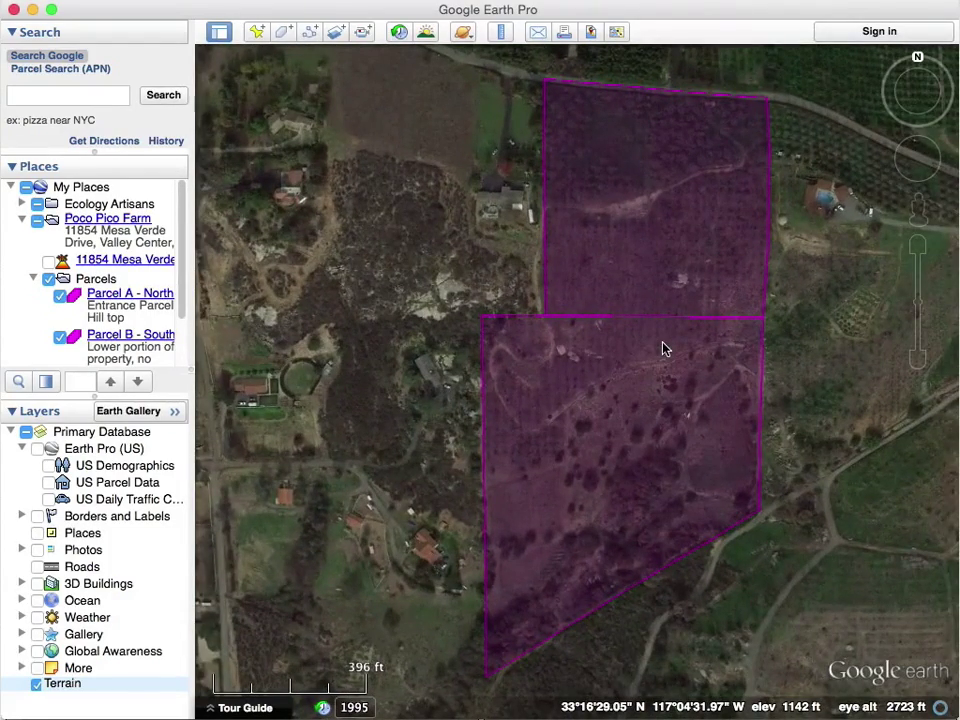
pyautogui.scroll(2, 665, 349)
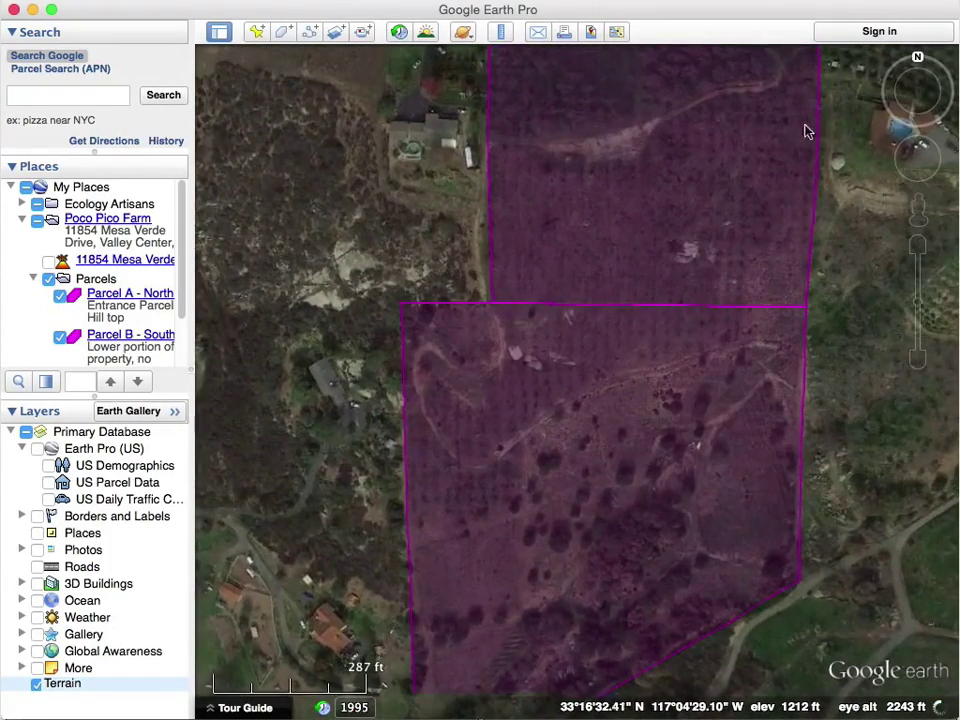
pyautogui.moveTo(754, 137); pyautogui.dragTo(720, 306)
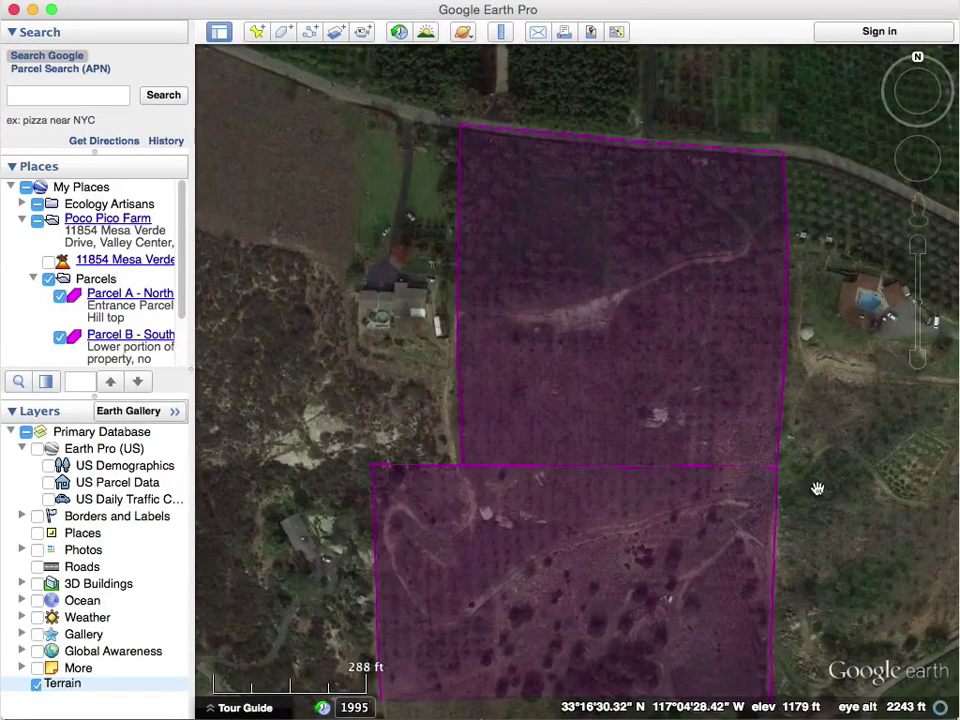
pyautogui.moveTo(739, 469); pyautogui.dragTo(692, 281)
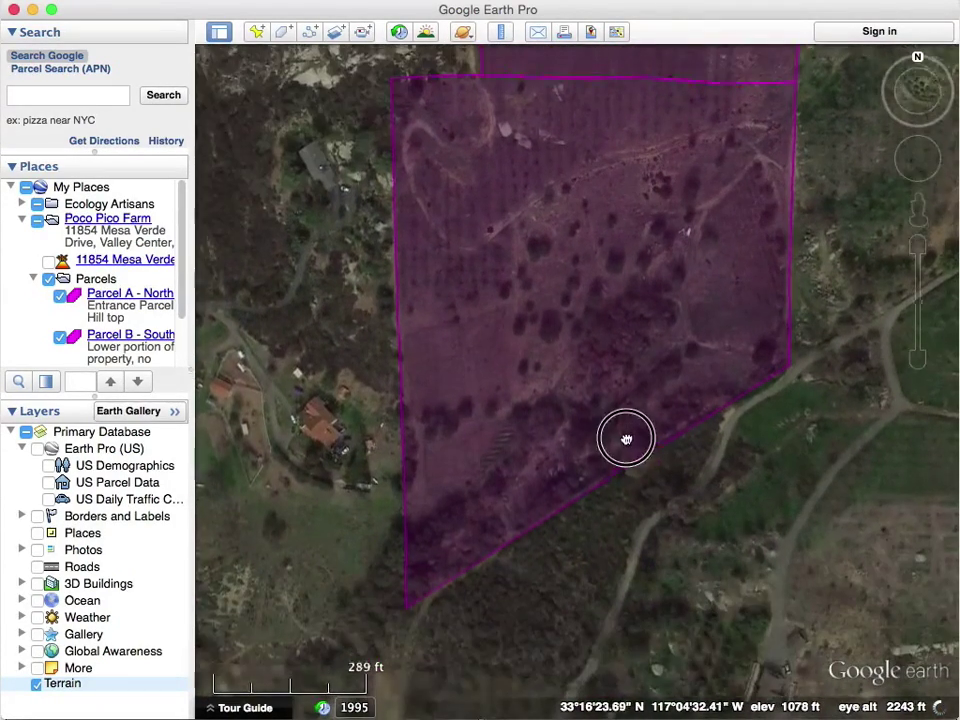
pyautogui.moveTo(626, 439); pyautogui.dragTo(633, 430)
pyautogui.moveTo(636, 282); pyautogui.dragTo(640, 575)
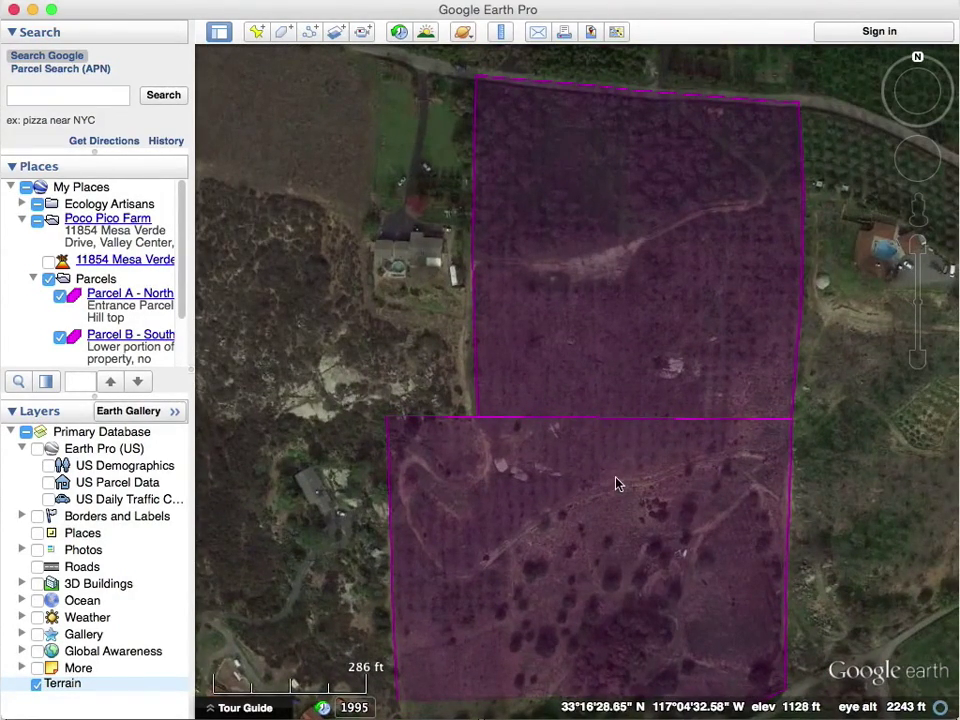
pyautogui.scroll(-4, 617, 480)
pyautogui.moveTo(617, 505); pyautogui.dragTo(580, 422)
# Enable 'Automatically tilt while zooming' in the Navigation preferences
pyautogui.press('super+comma')
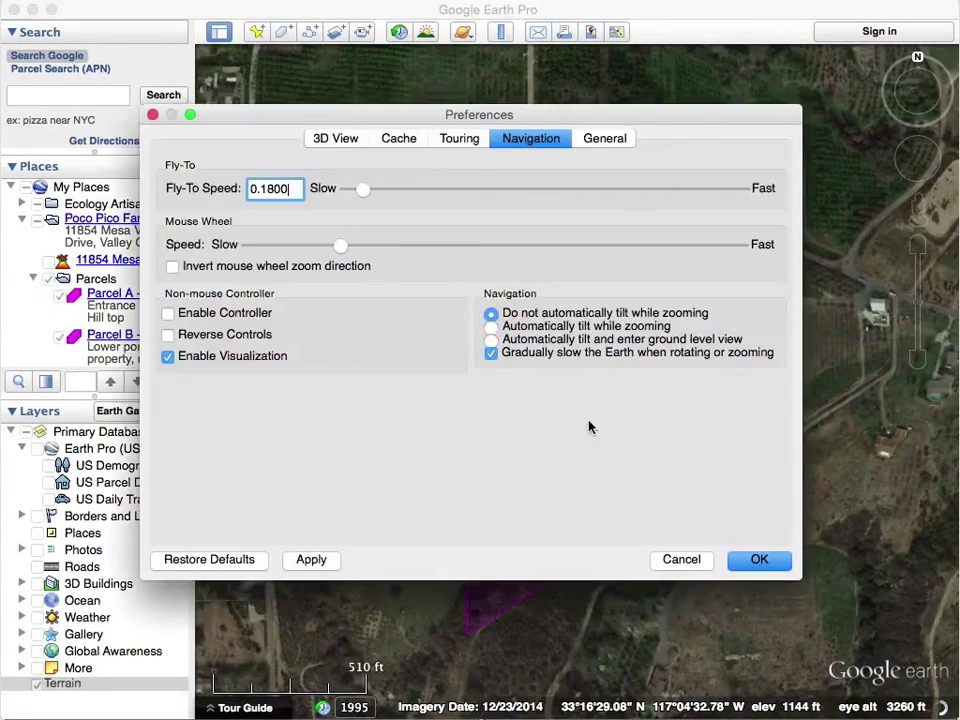
pyautogui.click(491, 327)
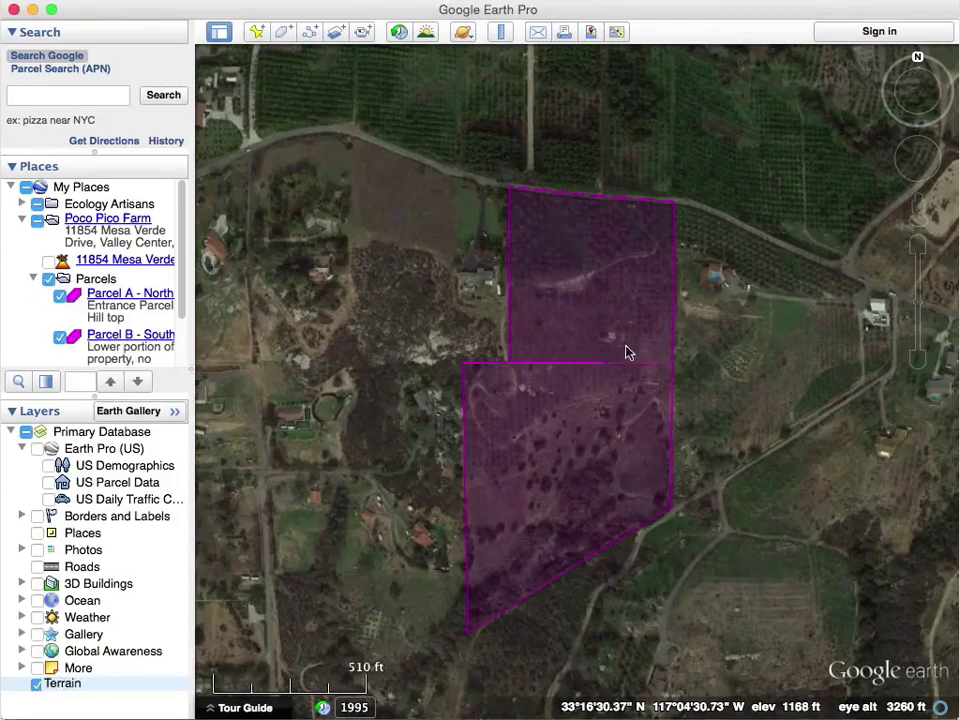
# Tilt and orbit the 3-D view around the parcels to inspect the surrounding farmland and houses
pyautogui.moveTo(600, 425)
pyautogui.mouseDown(button='middle')
pyautogui.moveTo(600, 373)
pyautogui.moveTo(608, 657)
pyautogui.mouseUp(button='middle')
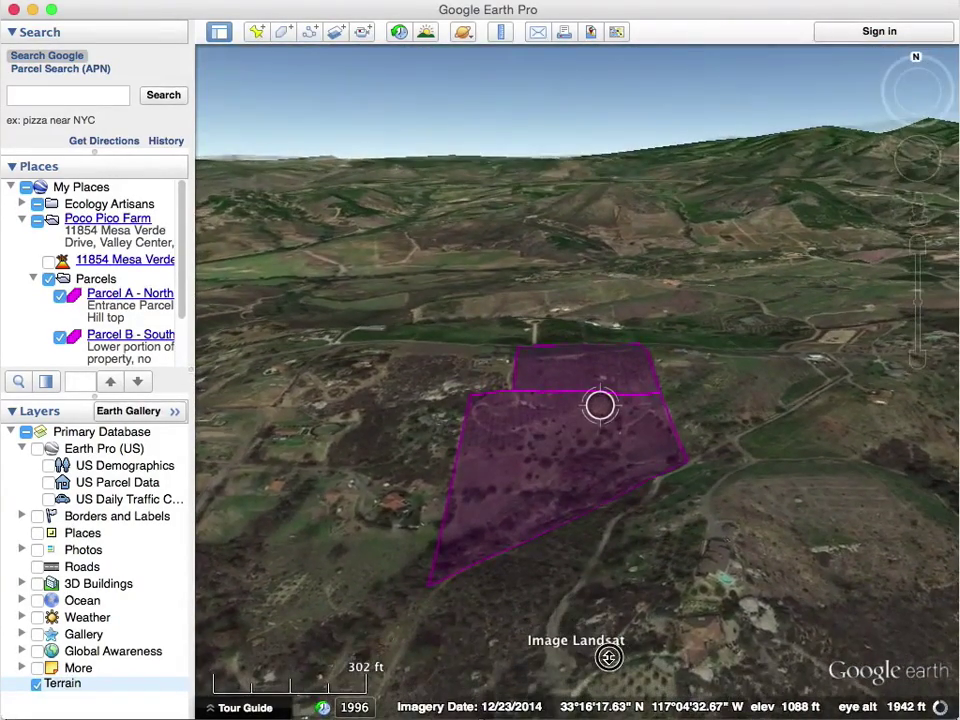
pyautogui.moveTo(568, 469)
pyautogui.mouseDown(button='middle')
pyautogui.moveTo(583, 510)
pyautogui.moveTo(734, 543)
pyautogui.mouseUp(button='middle')
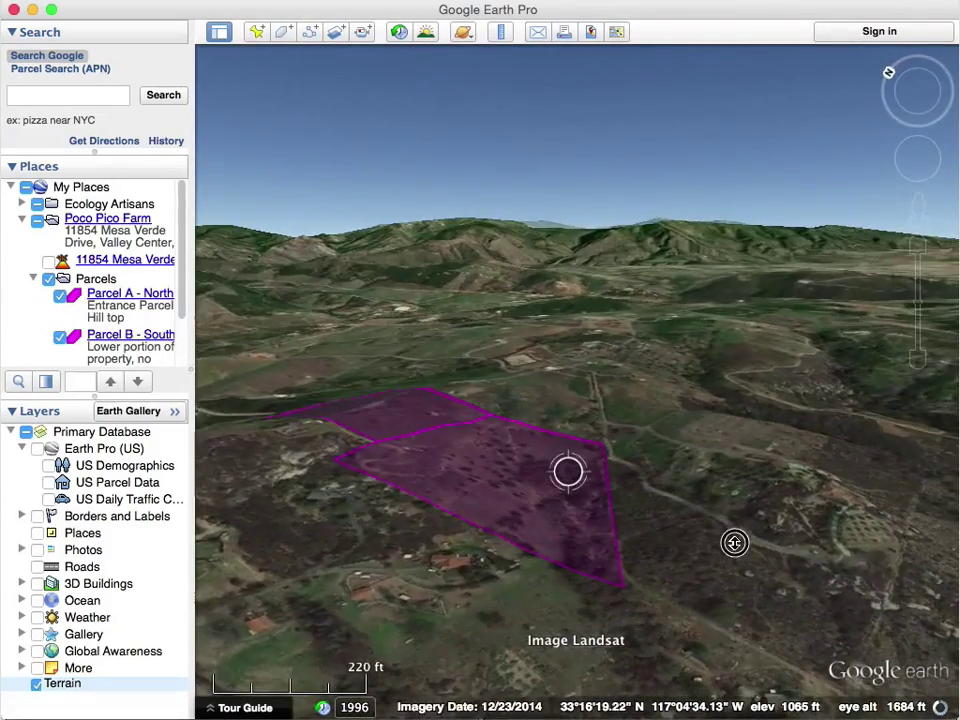
pyautogui.moveTo(346, 515); pyautogui.dragTo(530, 607)
pyautogui.moveTo(579, 569)
pyautogui.mouseDown()
pyautogui.moveTo(538, 441)
pyautogui.moveTo(441, 471)
pyautogui.mouseUp()
pyautogui.moveTo(424, 454)
pyautogui.mouseDown(button='middle')
pyautogui.moveTo(441, 484)
pyautogui.moveTo(607, 543)
pyautogui.moveTo(570, 482)
pyautogui.moveTo(611, 388)
pyautogui.moveTo(692, 407)
pyautogui.mouseUp(button='middle')
pyautogui.moveTo(692, 407)
pyautogui.mouseDown()
pyautogui.moveTo(676, 444)
pyautogui.moveTo(814, 426)
pyautogui.moveTo(602, 446)
pyautogui.moveTo(683, 403)
pyautogui.mouseUp()
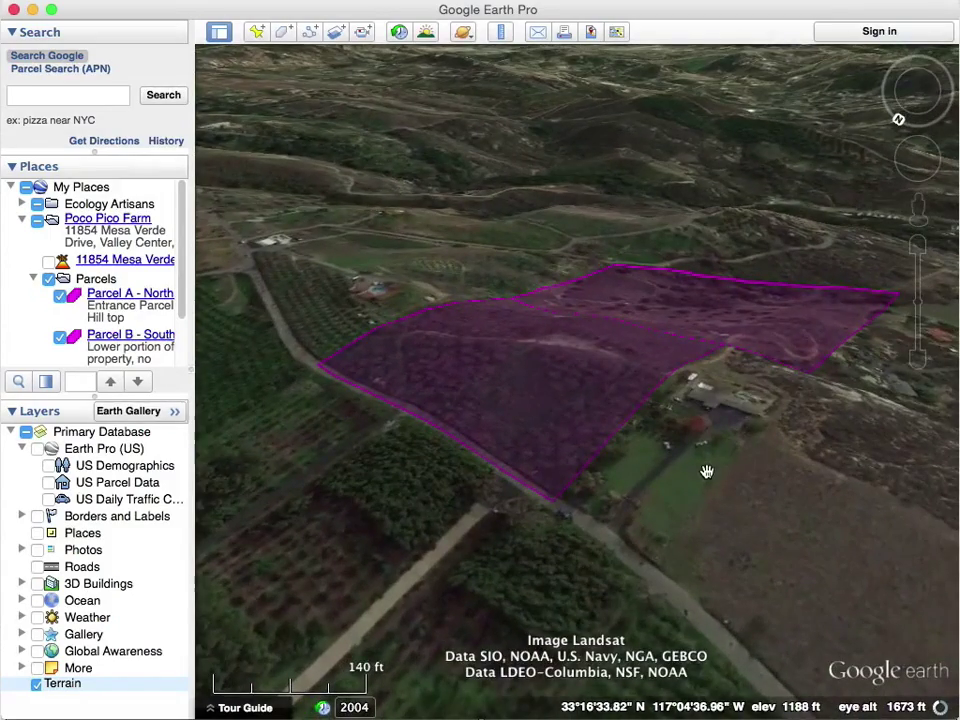
pyautogui.moveTo(704, 478)
pyautogui.mouseDown(button='middle')
pyautogui.moveTo(703, 458)
pyautogui.moveTo(693, 548)
pyautogui.mouseUp(button='middle')
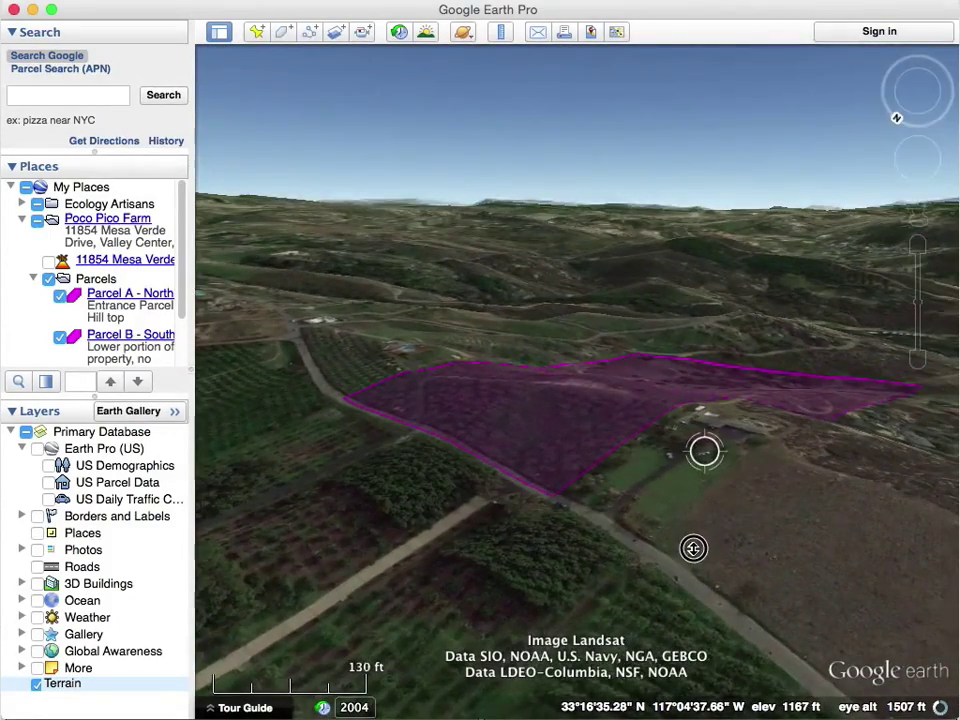
pyautogui.moveTo(788, 472)
pyautogui.mouseDown(button='middle')
pyautogui.moveTo(673, 467)
pyautogui.moveTo(718, 444)
pyautogui.moveTo(574, 465)
pyautogui.moveTo(767, 436)
pyautogui.moveTo(564, 471)
pyautogui.moveTo(459, 456)
pyautogui.moveTo(780, 414)
pyautogui.moveTo(703, 428)
pyautogui.moveTo(634, 422)
pyautogui.moveTo(557, 459)
pyautogui.moveTo(562, 447)
pyautogui.moveTo(565, 474)
pyautogui.mouseUp(button='middle')
pyautogui.moveTo(535, 418)
pyautogui.mouseDown(button='middle')
pyautogui.moveTo(624, 411)
pyautogui.moveTo(619, 399)
pyautogui.moveTo(618, 410)
pyautogui.mouseUp(button='middle')
pyautogui.scroll(3, 592, 434)
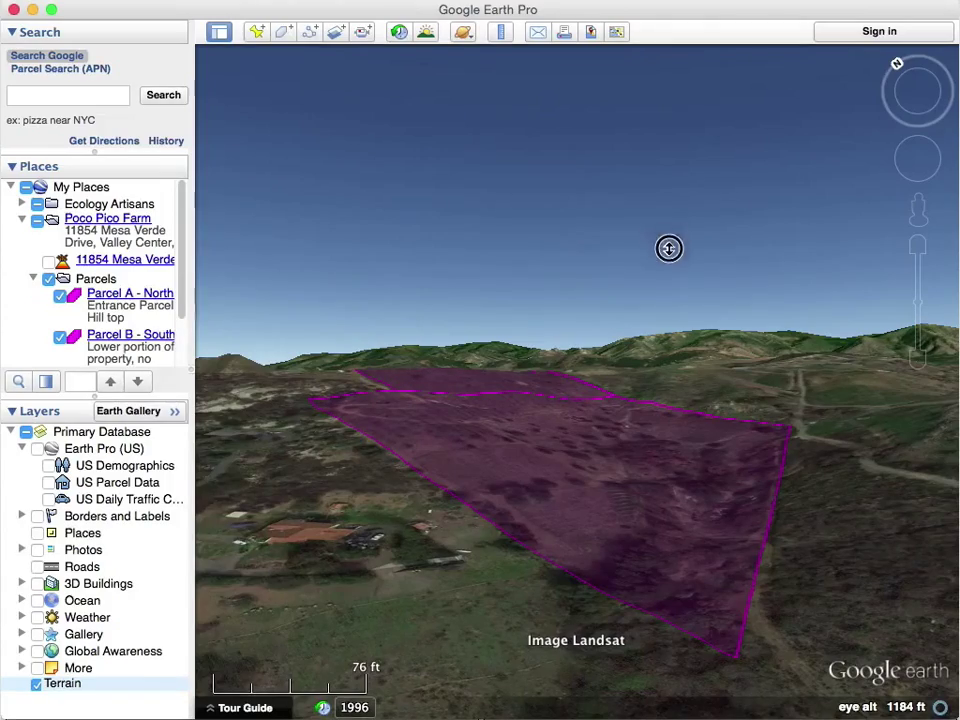
pyautogui.moveTo(648, 463)
pyautogui.mouseDown(button='middle')
pyautogui.moveTo(634, 380)
pyautogui.moveTo(649, 200)
pyautogui.moveTo(572, 253)
pyautogui.mouseUp(button='middle')
pyautogui.moveTo(392, 309)
pyautogui.mouseDown(button='middle')
pyautogui.moveTo(630, 418)
pyautogui.moveTo(803, 444)
pyautogui.mouseUp(button='middle')
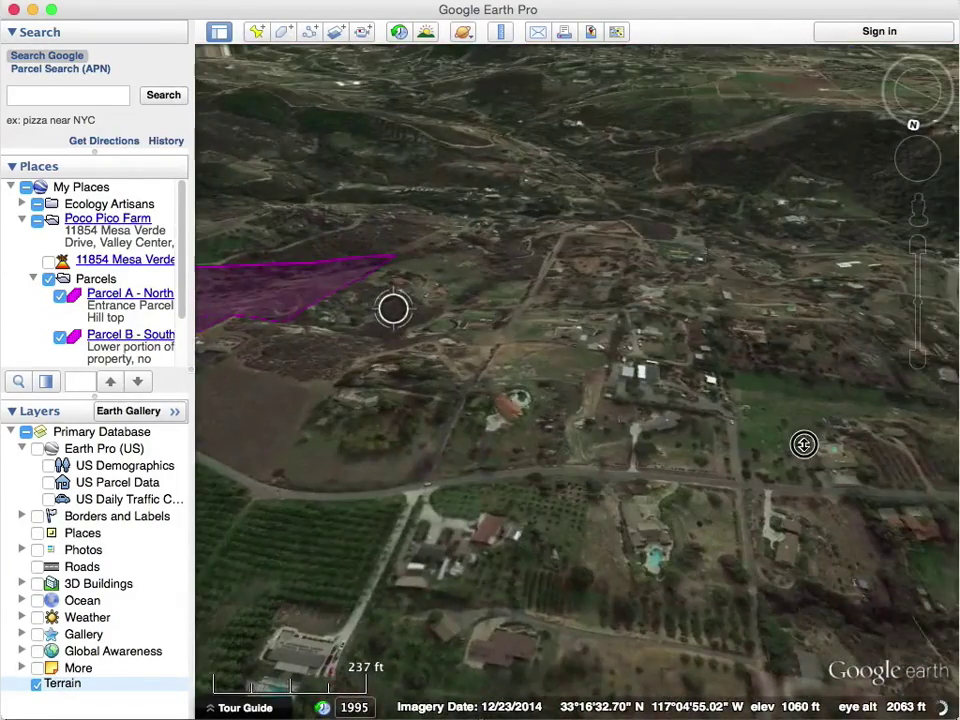
pyautogui.moveTo(558, 472)
pyautogui.mouseDown(button='middle')
pyautogui.moveTo(529, 313)
pyautogui.moveTo(560, 560)
pyautogui.mouseUp(button='middle')
# Reset to a straight-down, north-up view and centre the two purple parcels
pyautogui.press('u')
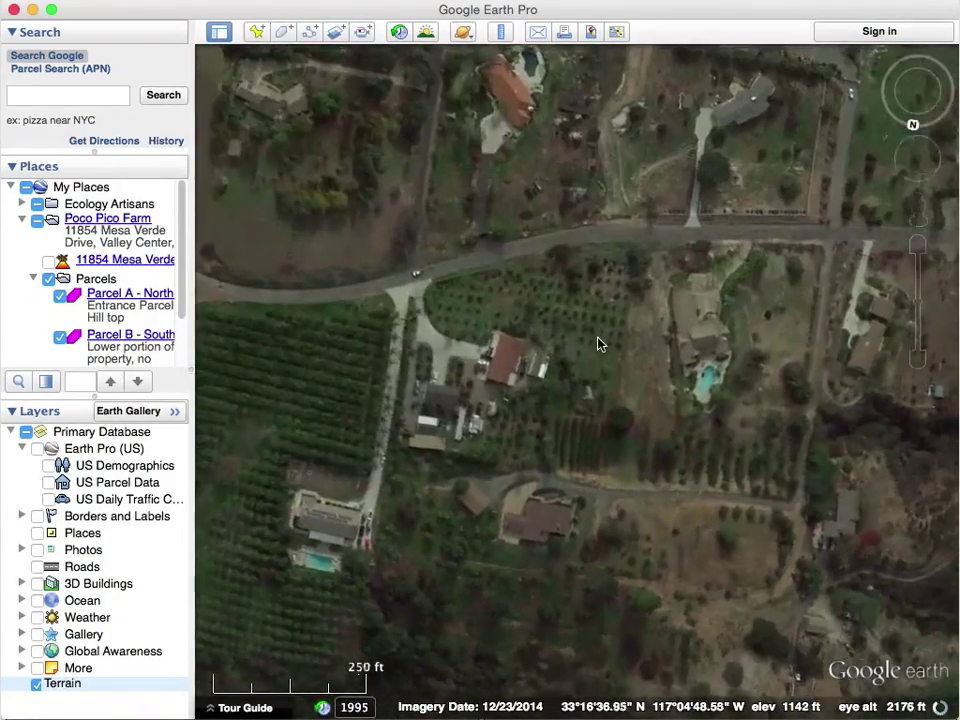
pyautogui.press('n')
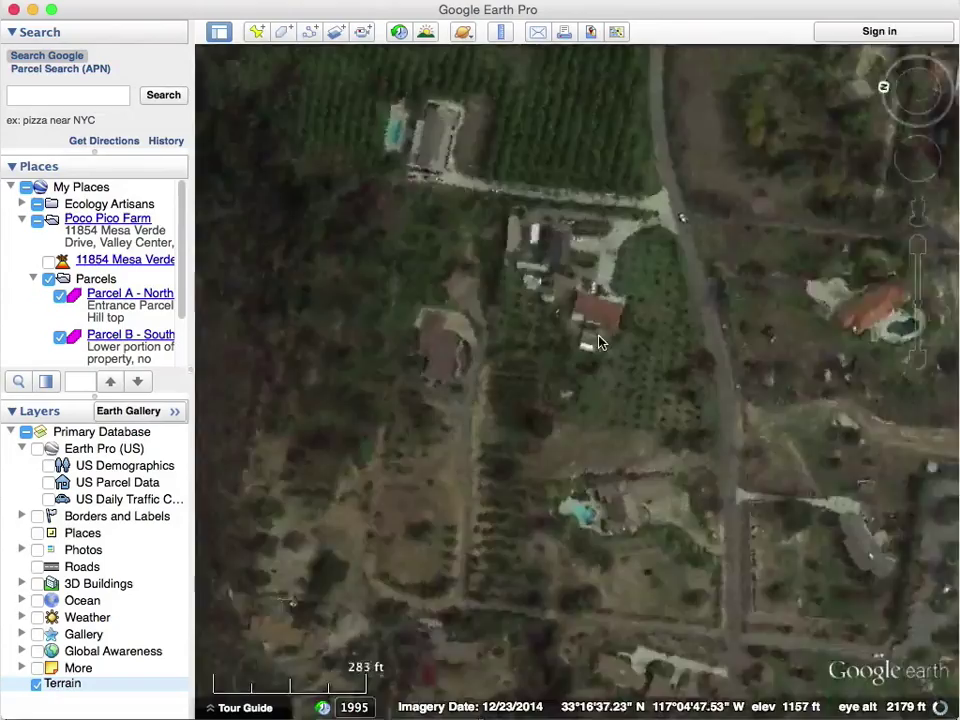
pyautogui.scroll(-5, 624, 328)
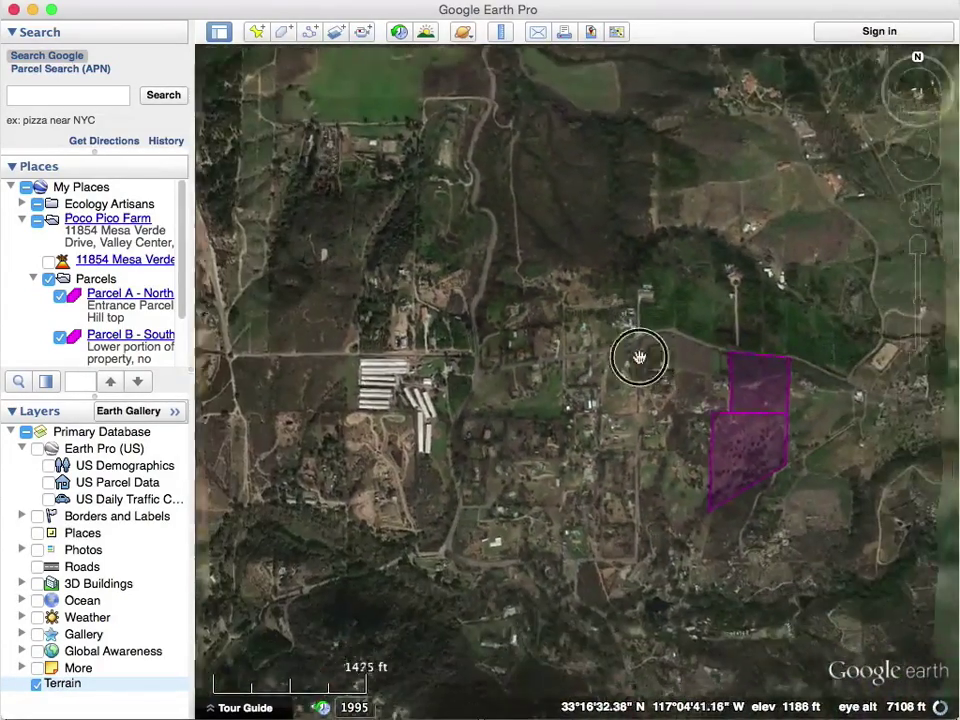
pyautogui.moveTo(639, 357); pyautogui.dragTo(459, 259)
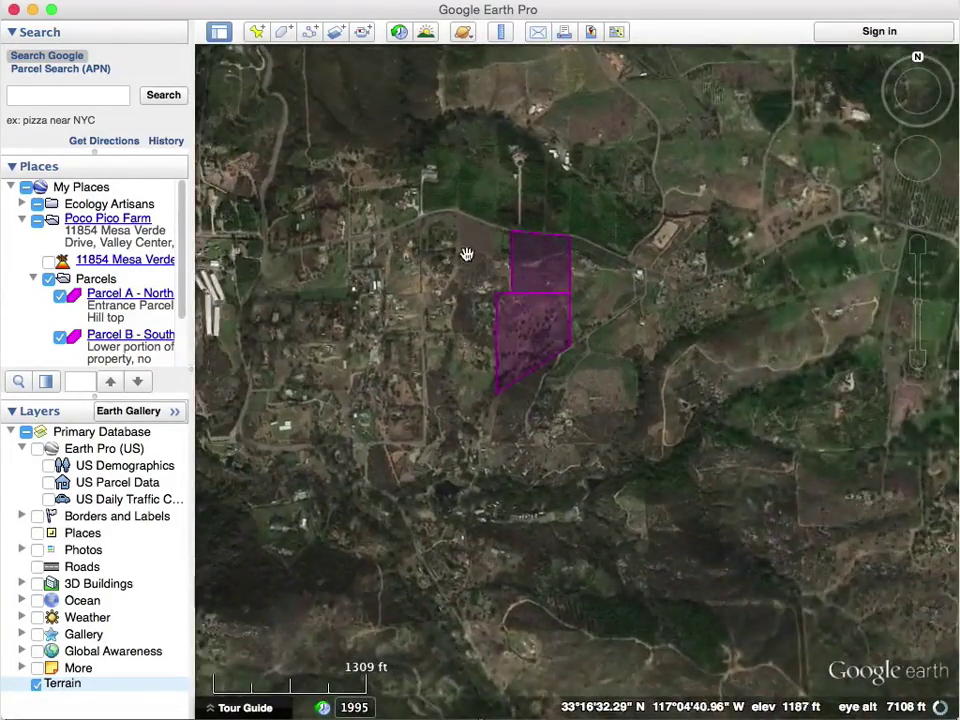
pyautogui.scroll(5, 459, 259)
pyautogui.scroll(3, 456, 272)
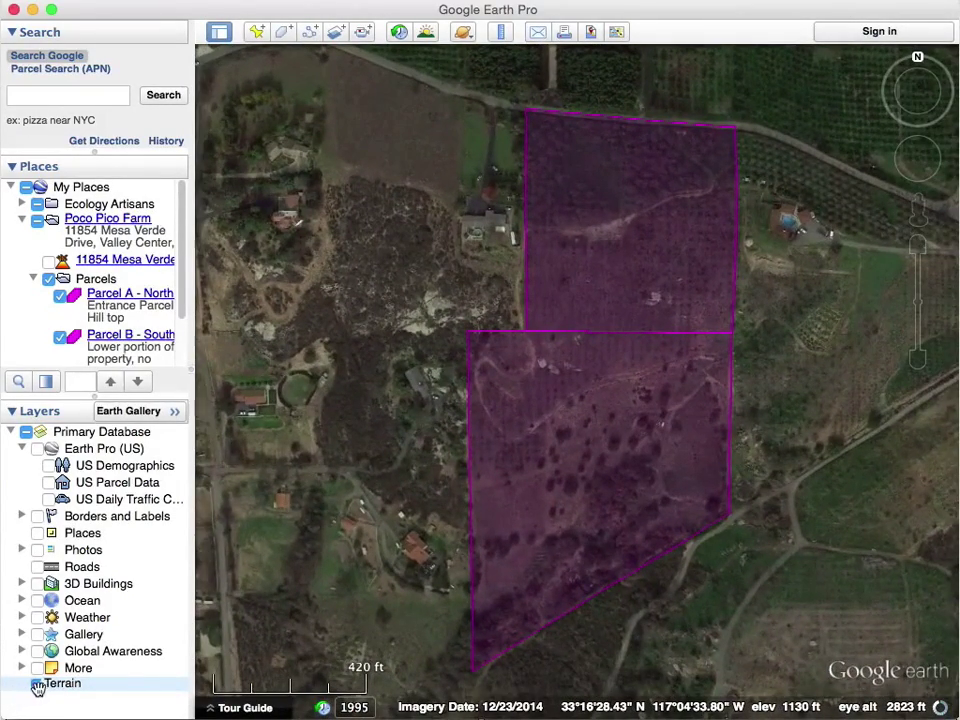
# Turn off the Terrain layer and zoom in to frame the parcels on flat imagery
pyautogui.click(36, 686)
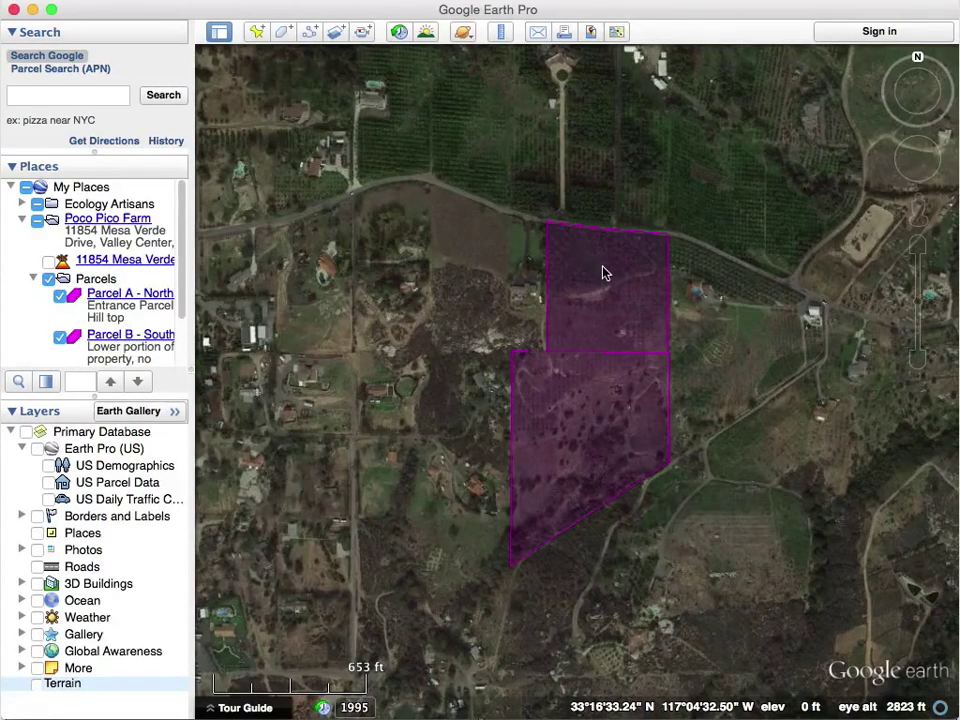
pyautogui.scroll(3, 602, 280)
pyautogui.scroll(1, 596, 332)
pyautogui.moveTo(596, 332); pyautogui.dragTo(593, 294)
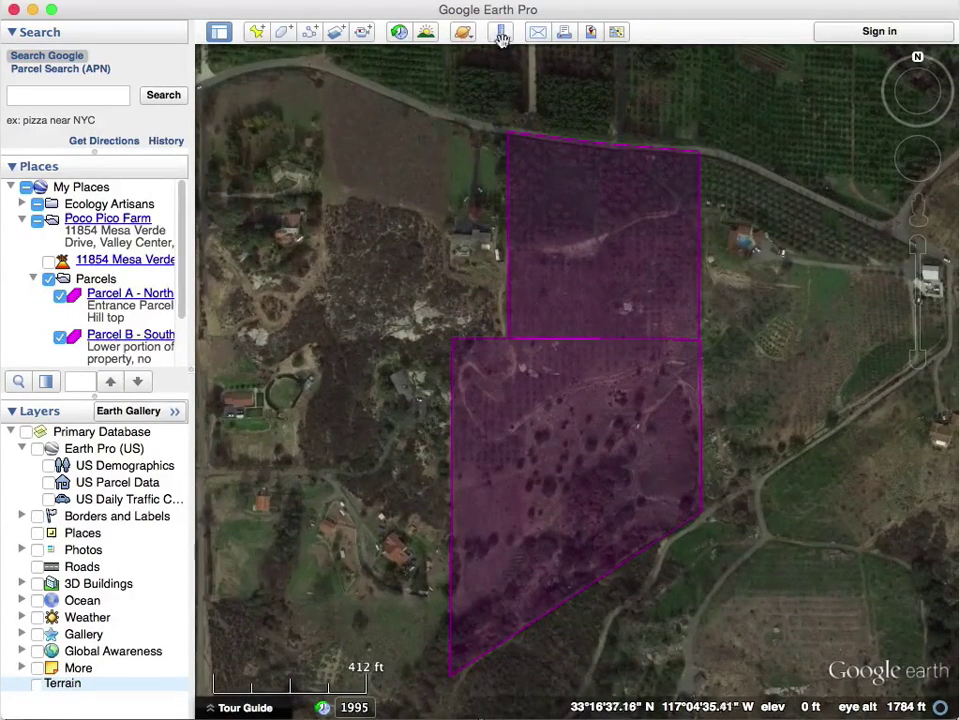
pyautogui.click(501, 34)
# Measure a straight line between two map points, clear it, and switch the Ruler to Path
pyautogui.click(318, 264)
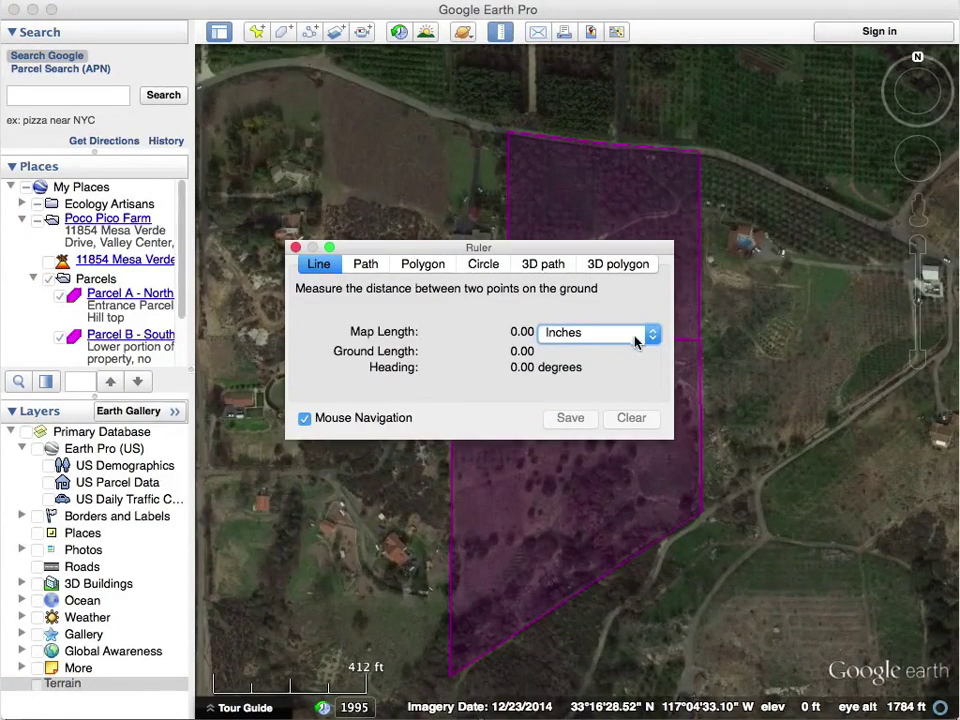
pyautogui.click(360, 146)
pyautogui.click(551, 200)
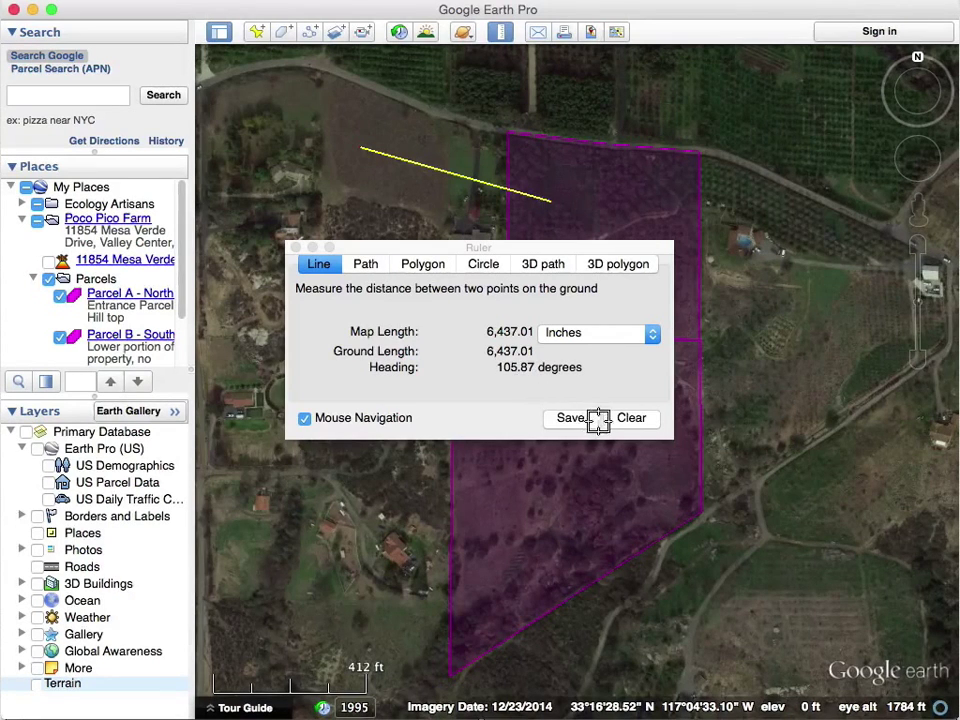
pyautogui.click(629, 418)
pyautogui.click(365, 263)
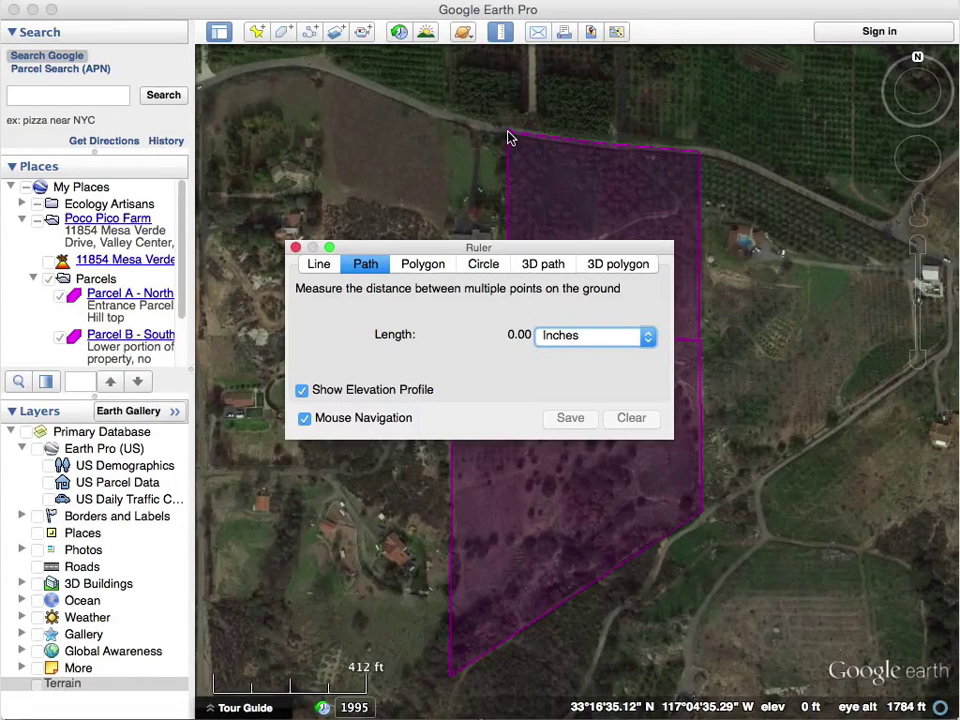
pyautogui.click(310, 63)
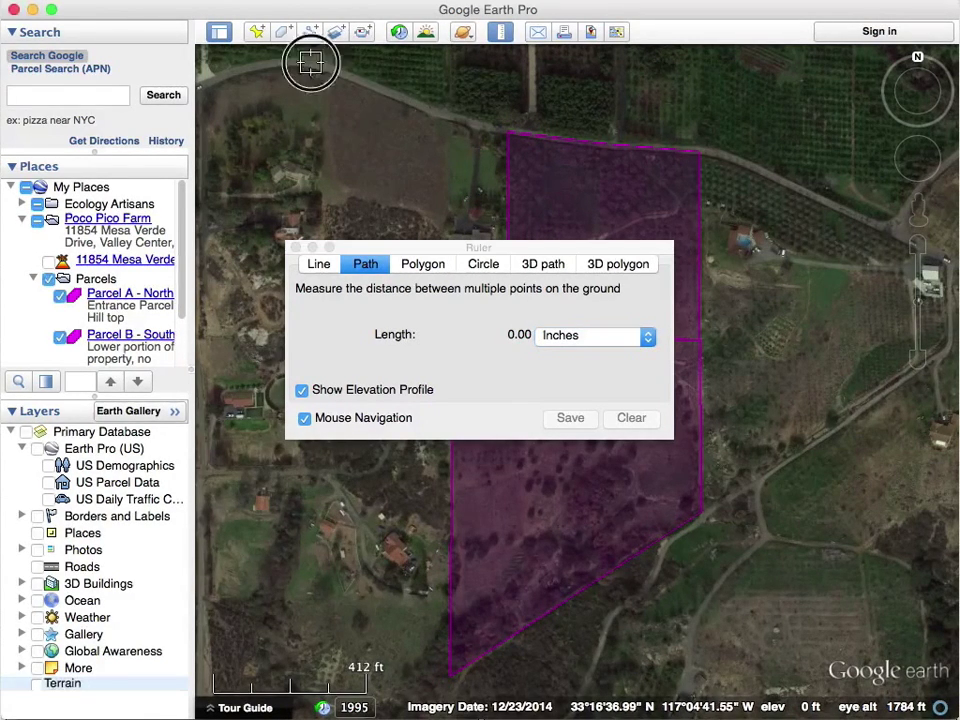
pyautogui.click(468, 122)
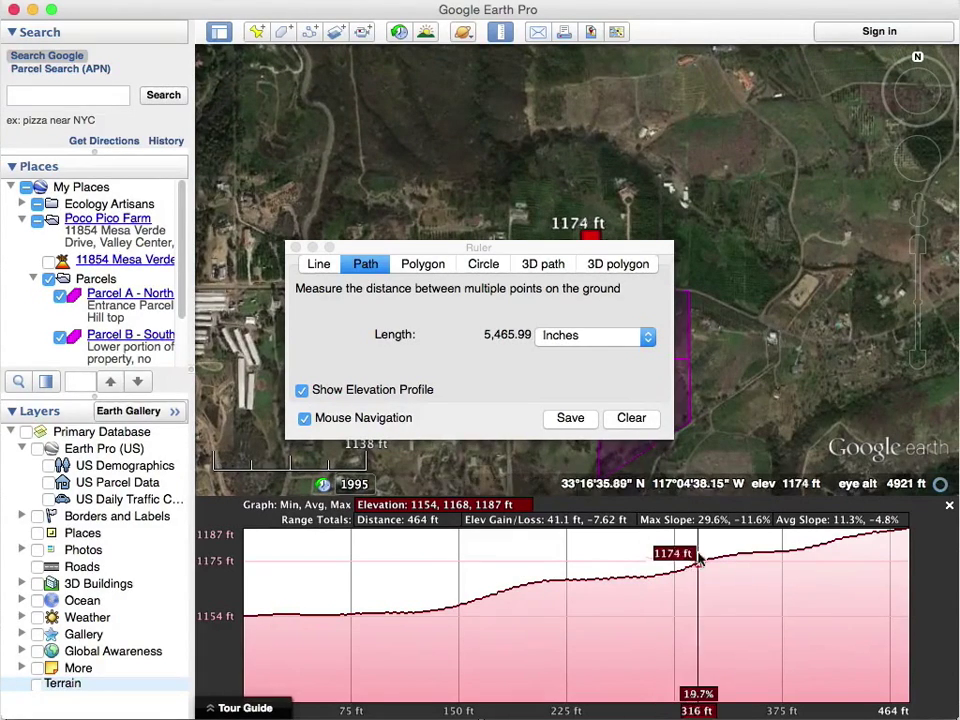
pyautogui.moveTo(626, 250); pyautogui.dragTo(419, 80)
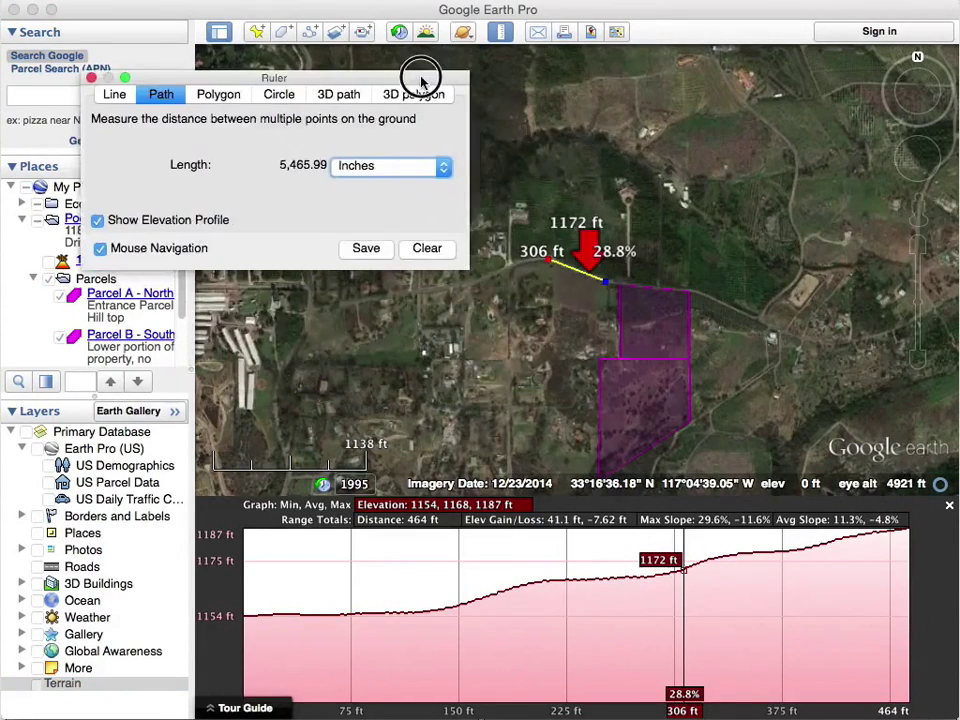
pyautogui.click(640, 291)
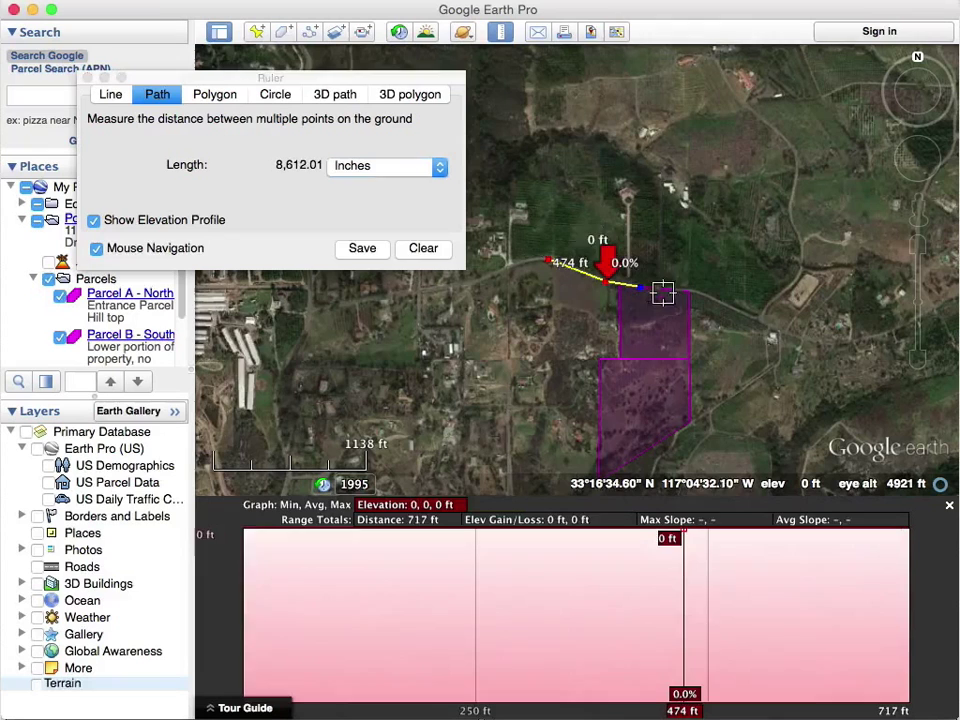
pyautogui.click(678, 291)
pyautogui.click(702, 297)
pyautogui.click(730, 310)
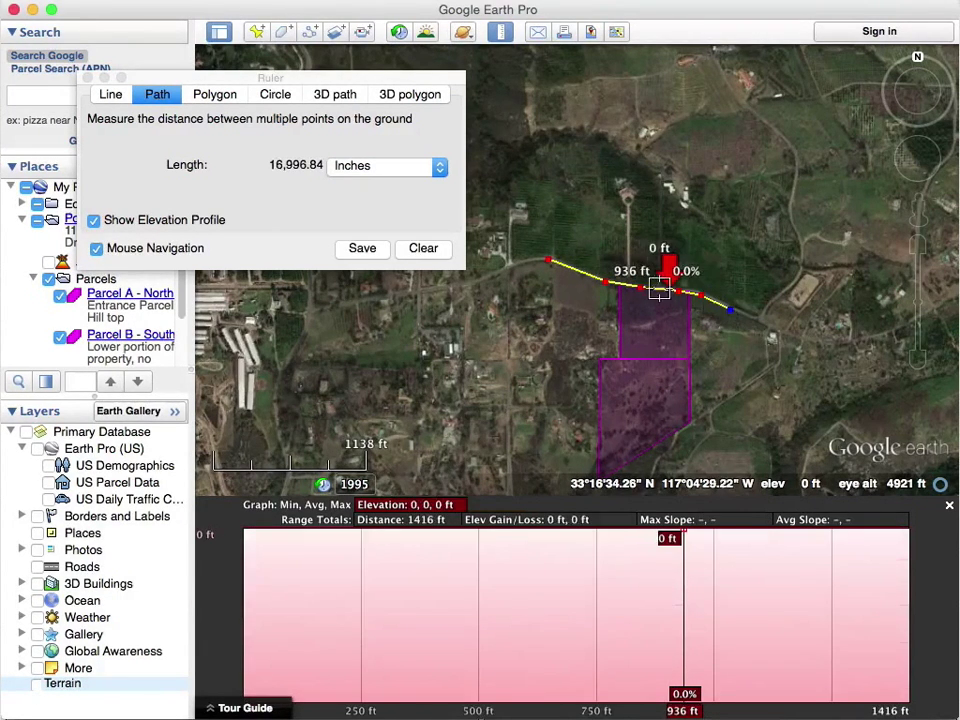
pyautogui.moveTo(641, 290); pyautogui.dragTo(640, 287)
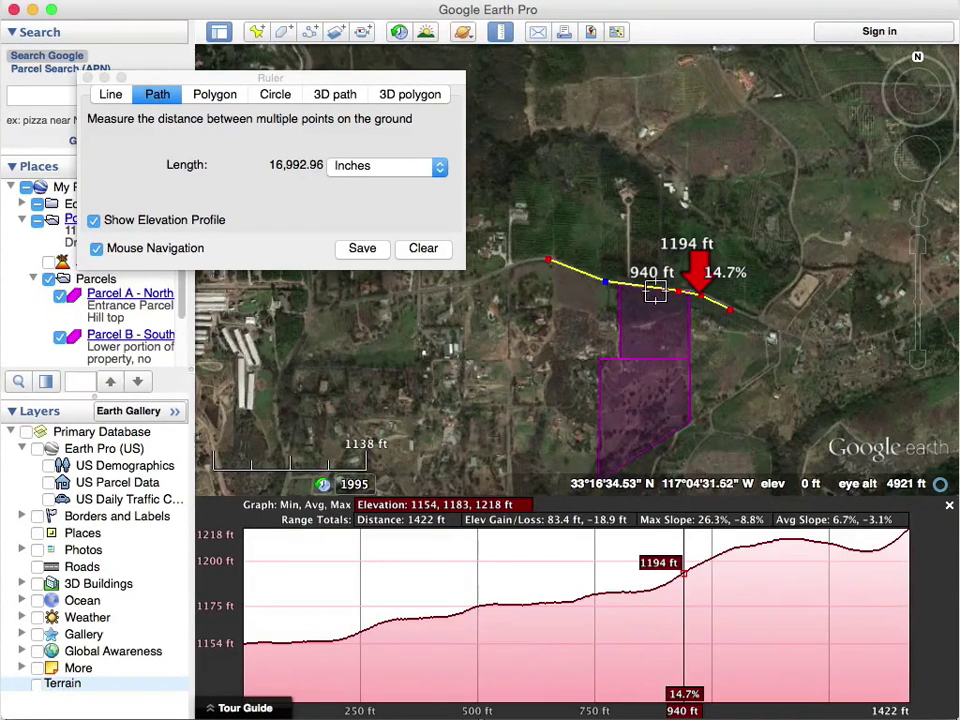
pyautogui.click(632, 345)
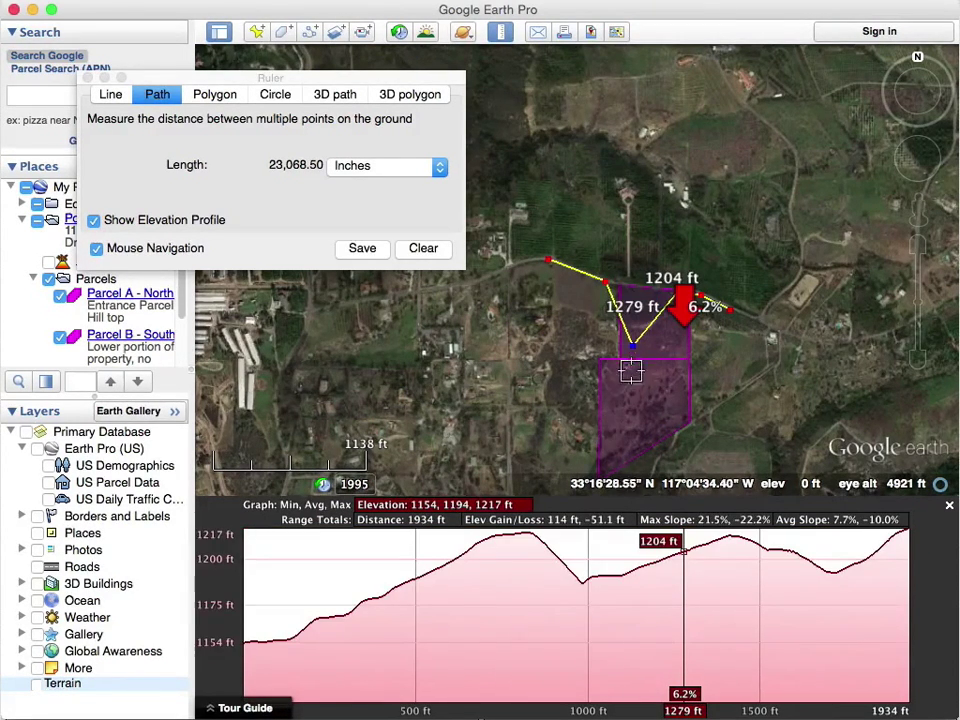
pyautogui.moveTo(633, 348); pyautogui.dragTo(638, 287)
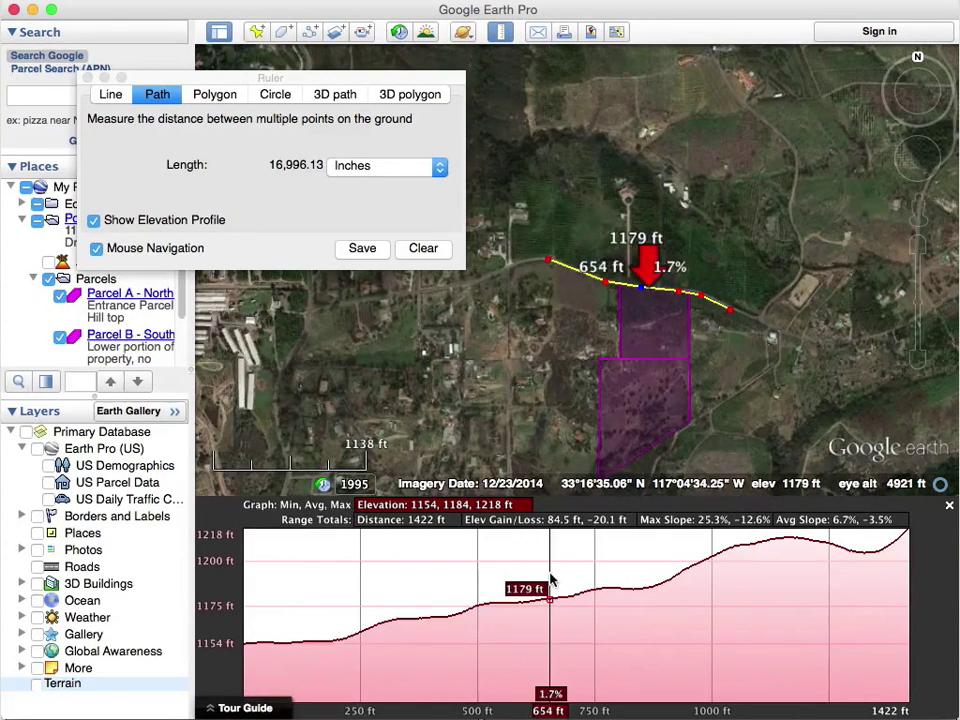
pyautogui.click(606, 378)
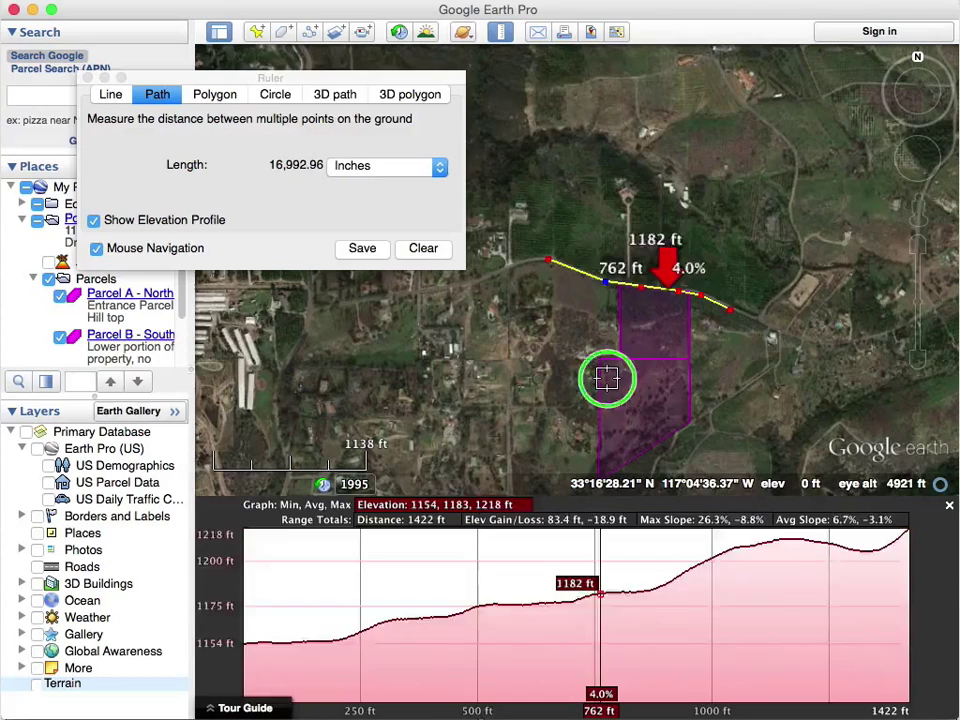
pyautogui.click(418, 249)
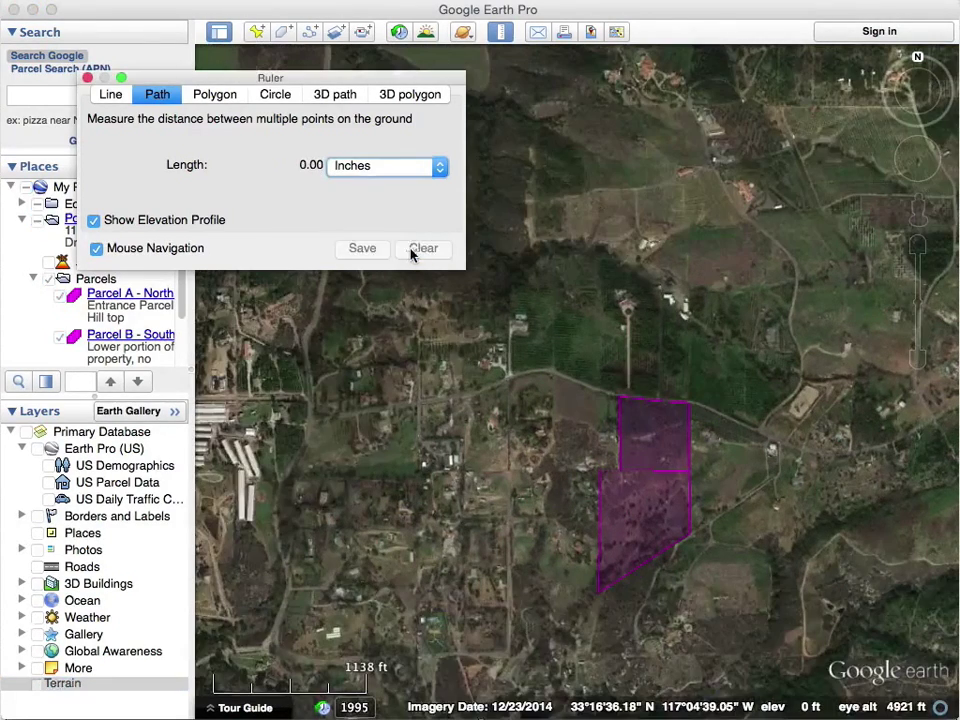
# Close the Ruler, fly back to the farm parcels, and tilt the view slightly
pyautogui.click(90, 82)
pyautogui.doubleClick(127, 300)
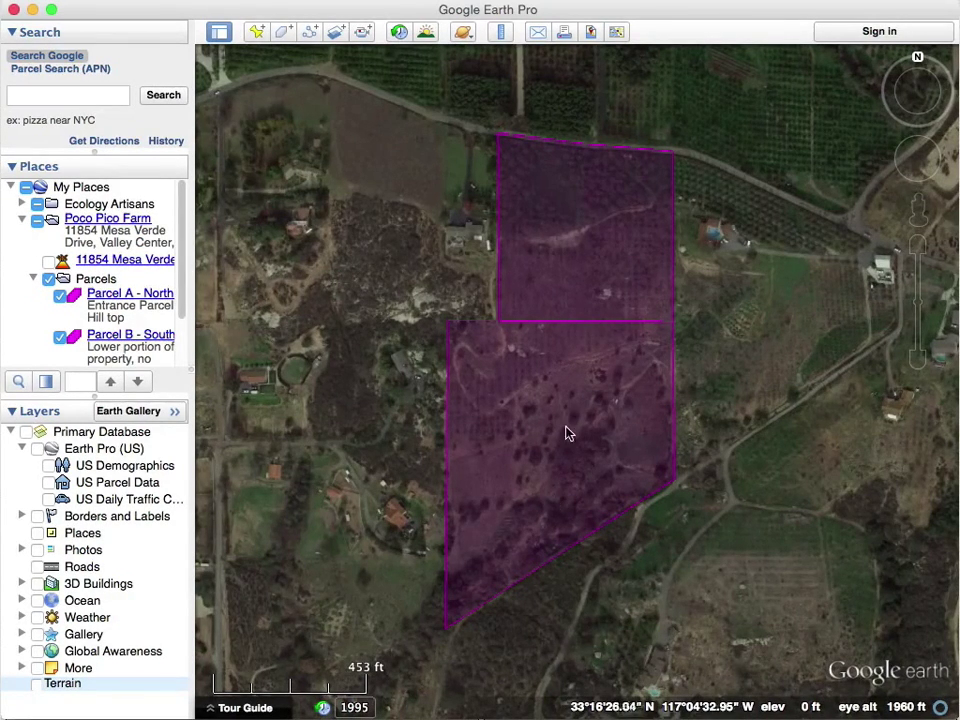
pyautogui.moveTo(912, 72)
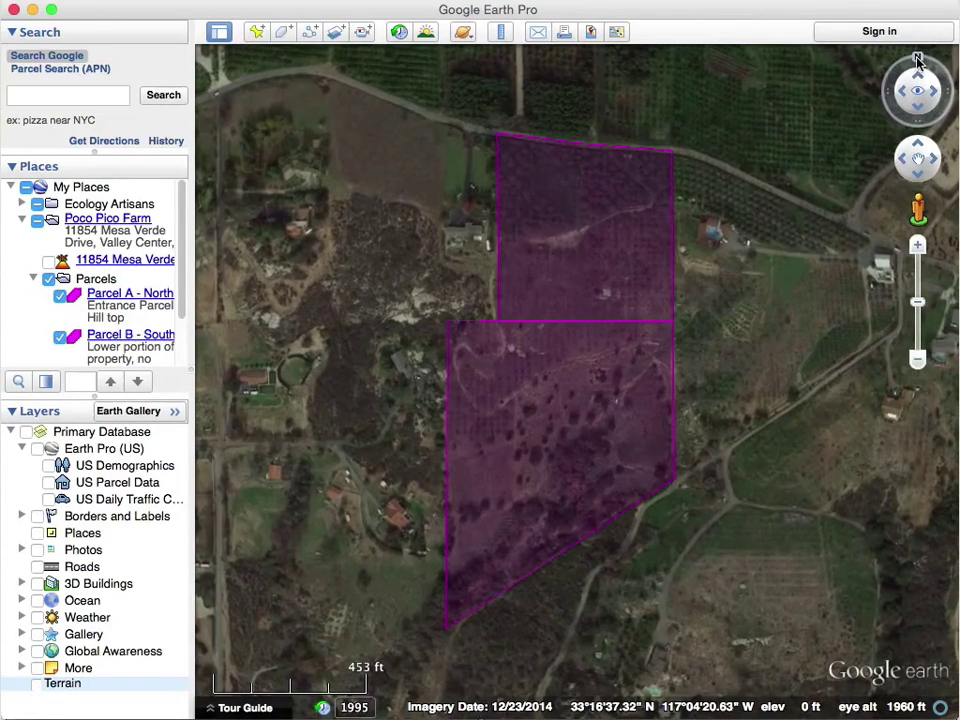
pyautogui.moveTo(921, 100); pyautogui.dragTo(921, 100)
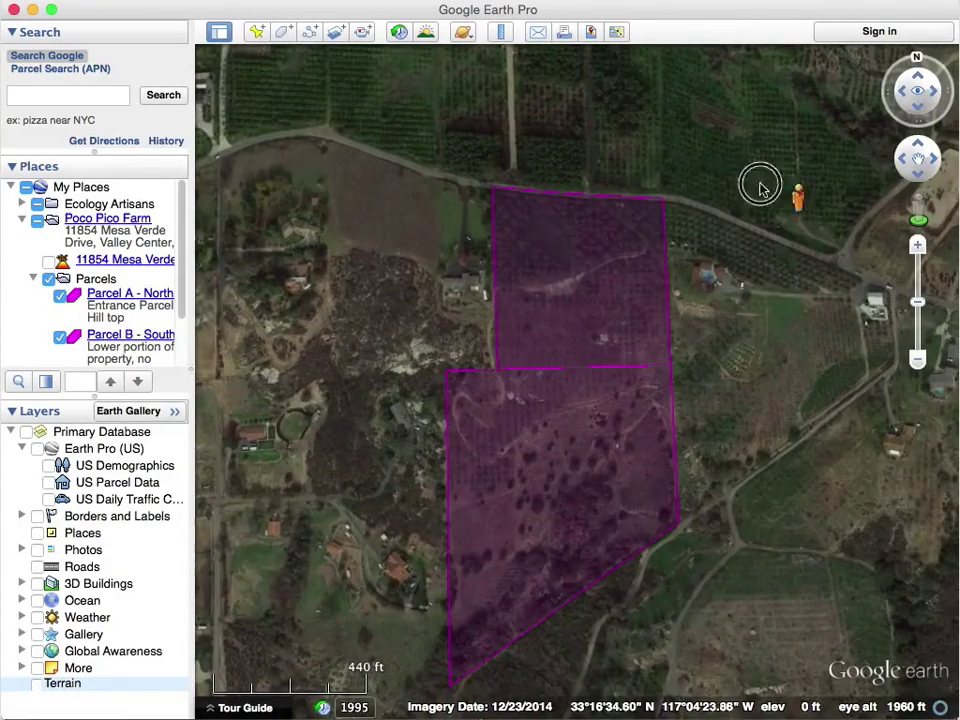
# Walk the tree-lined farm road and orchard in Street View, then exit to an aerial view
pyautogui.doubleClick(552, 180)
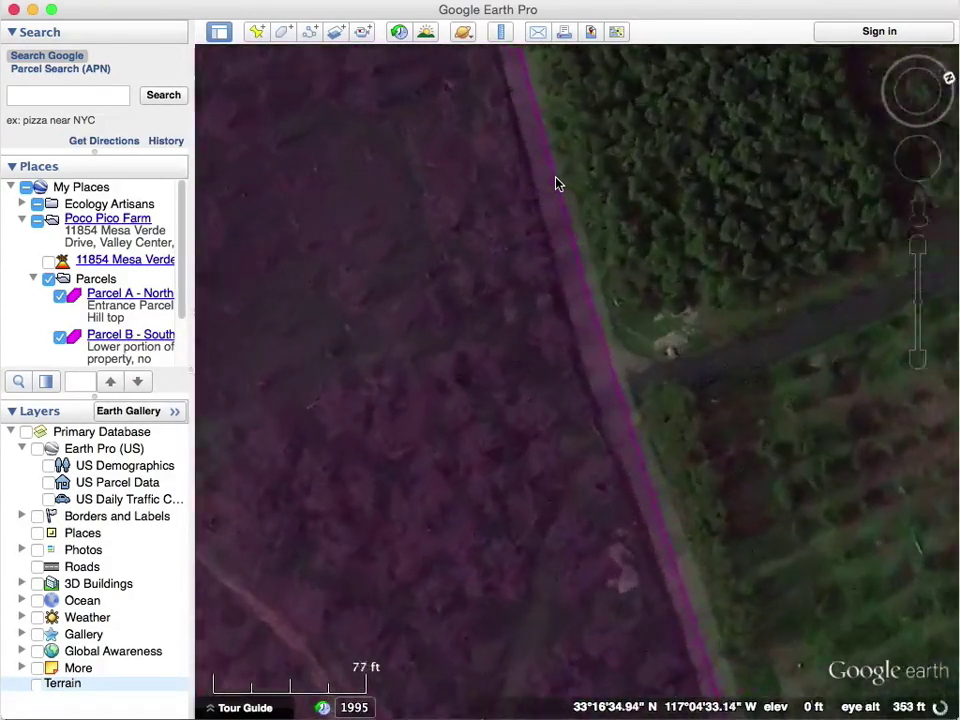
pyautogui.scroll(-3, 558, 184)
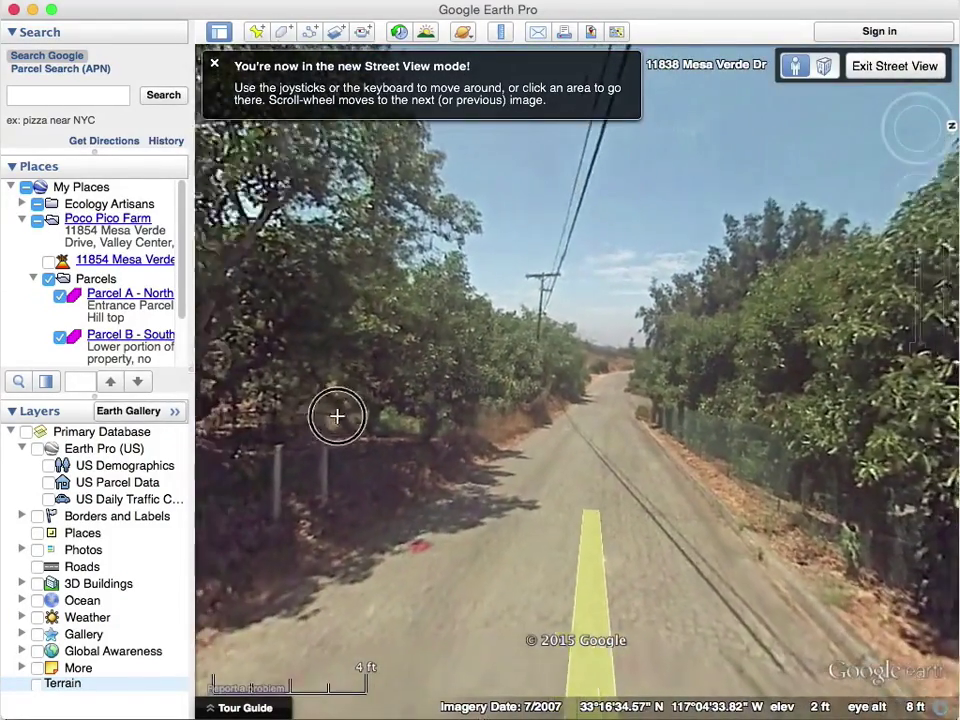
pyautogui.click(336, 413)
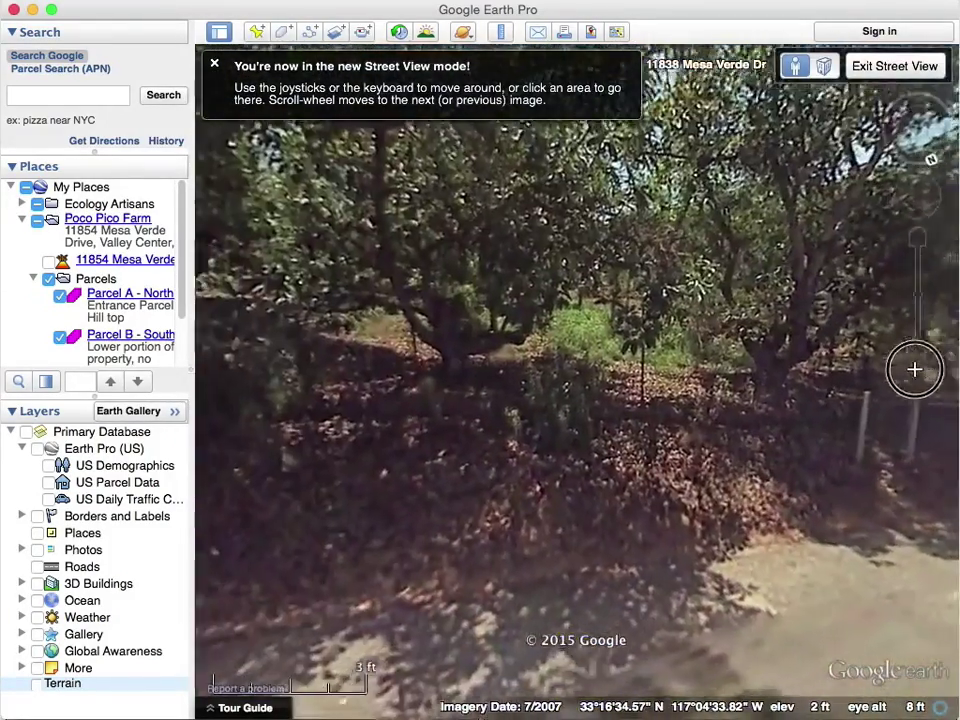
pyautogui.click(680, 366)
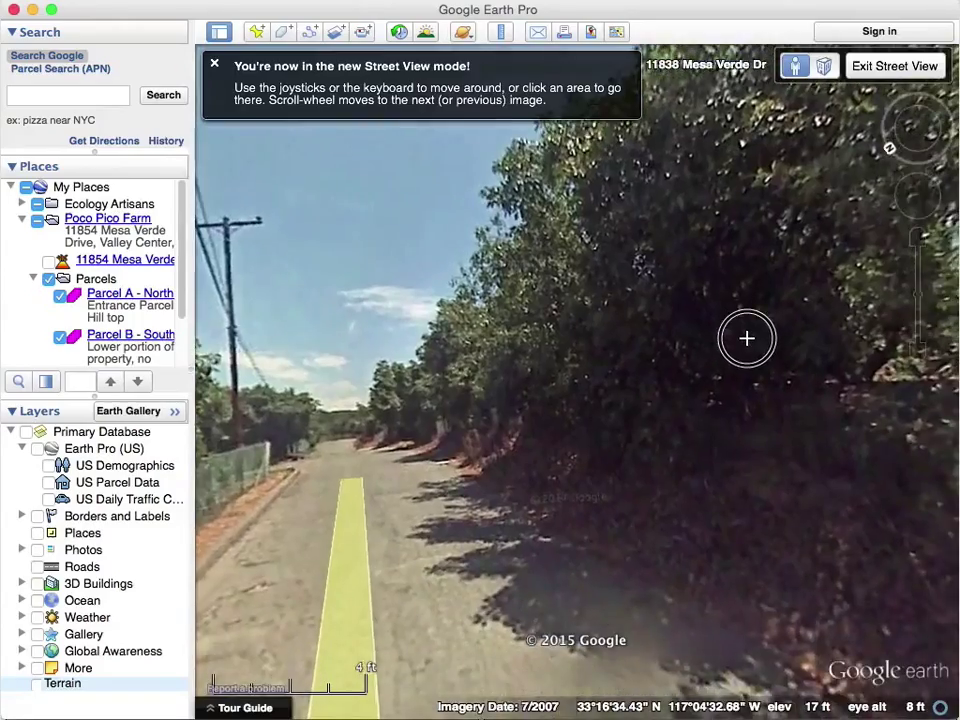
pyautogui.click(746, 339)
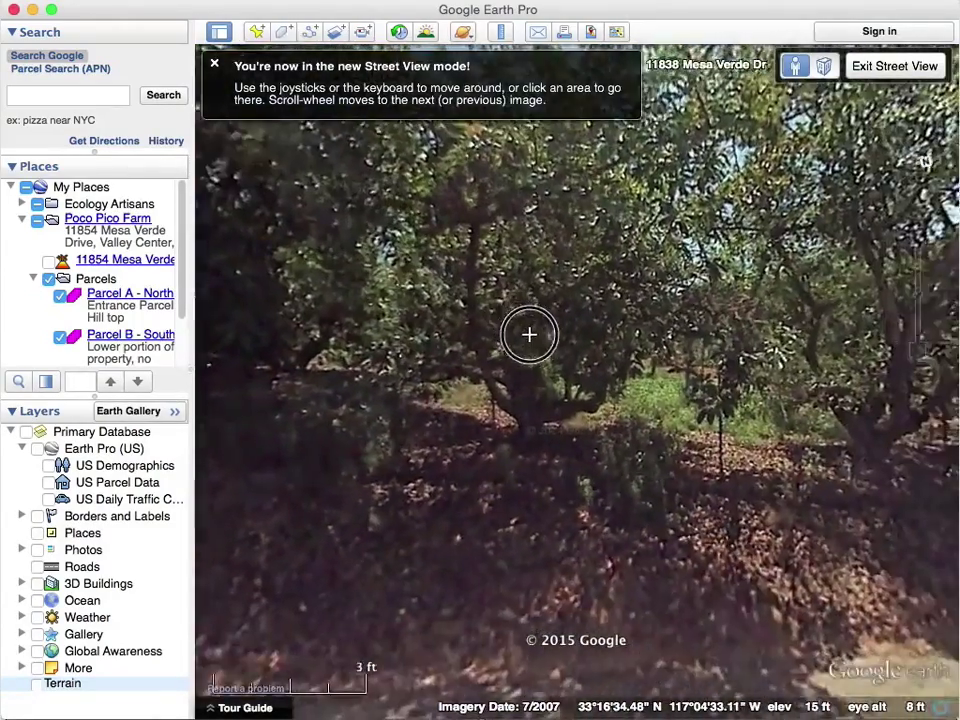
pyautogui.click(364, 422)
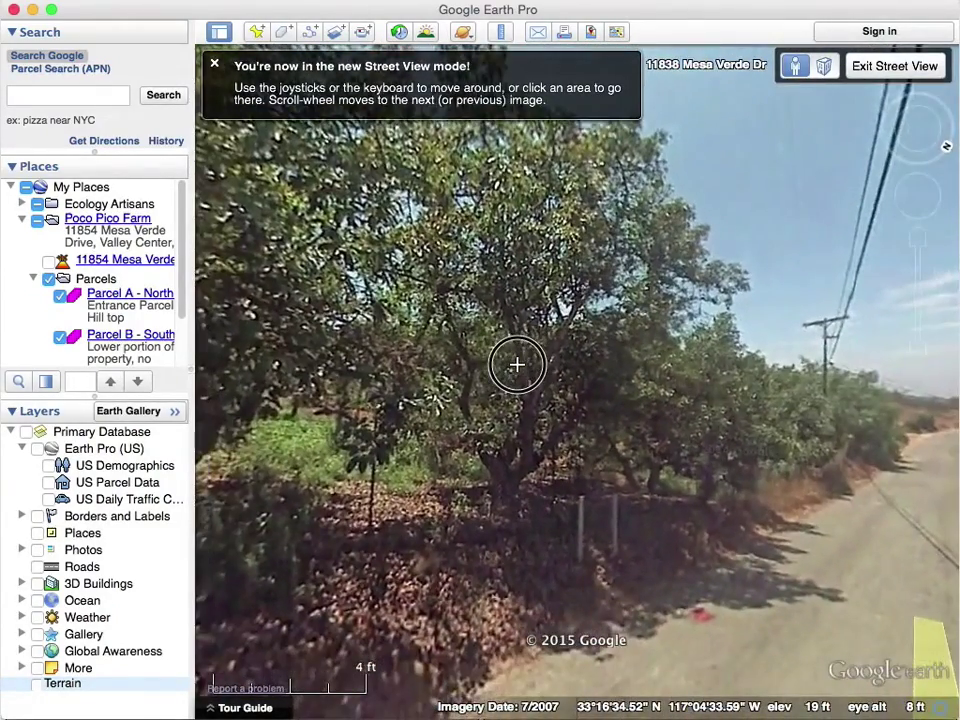
pyautogui.click(514, 364)
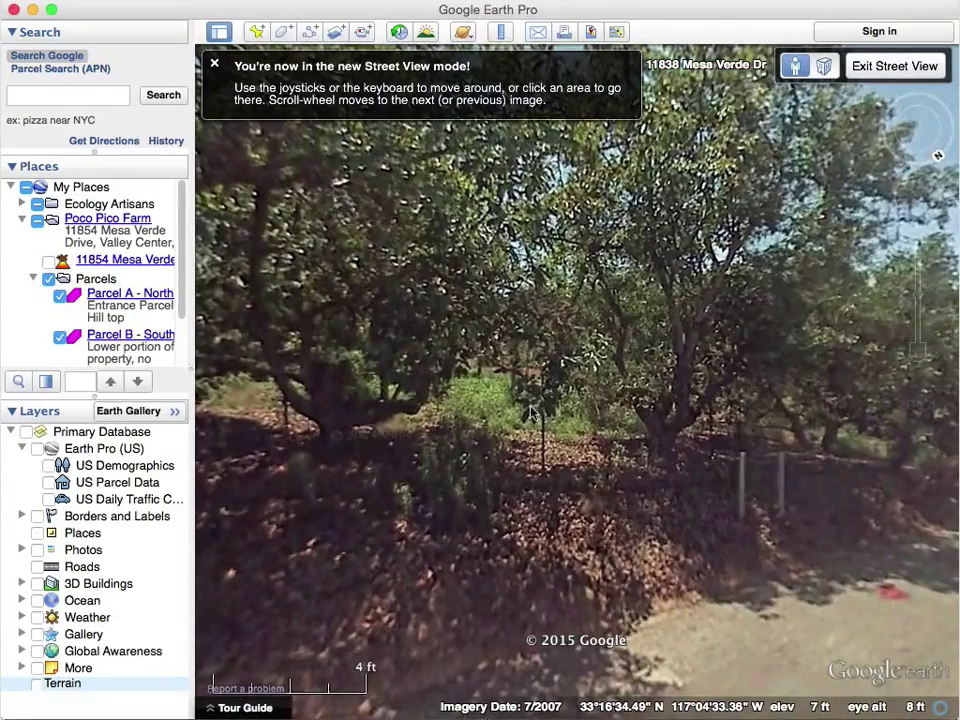
pyautogui.click(486, 429)
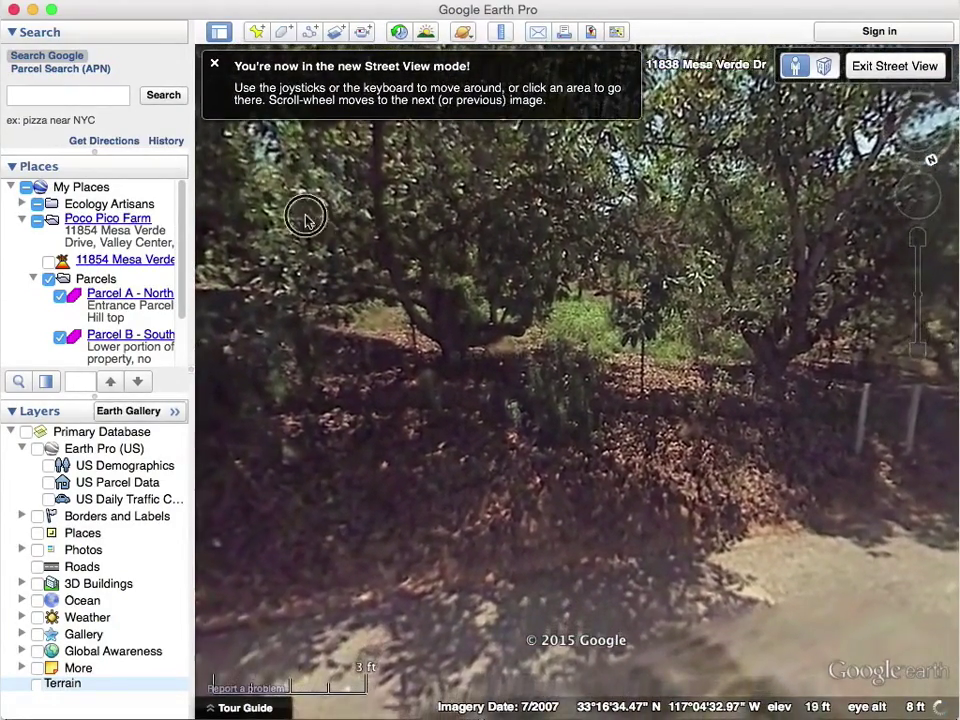
pyautogui.click(604, 227)
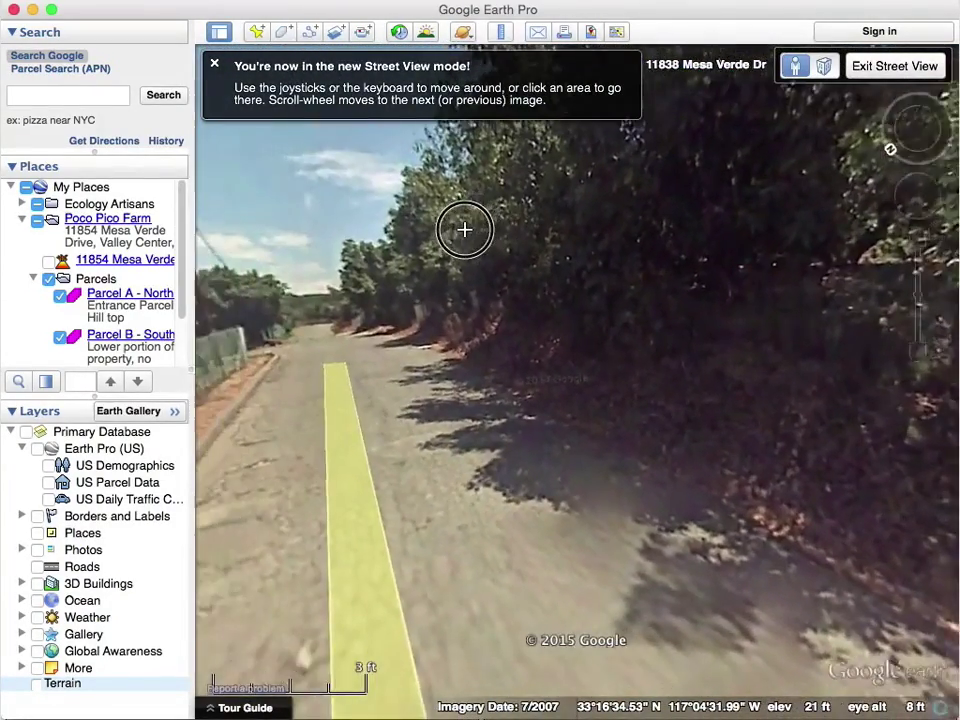
pyautogui.moveTo(464, 229); pyautogui.dragTo(419, 205)
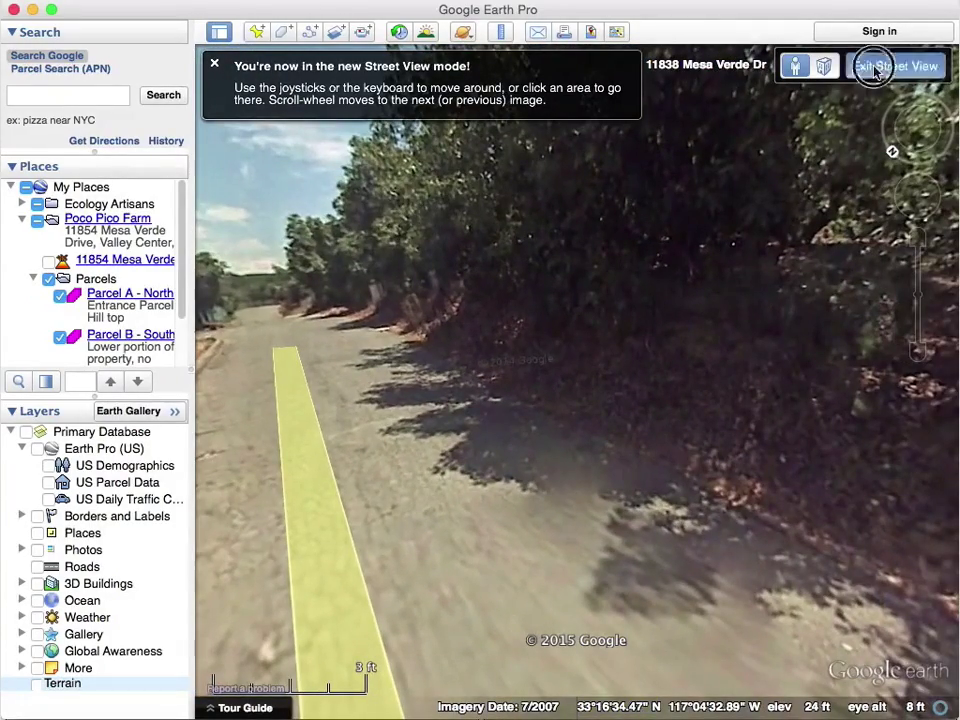
pyautogui.click(875, 68)
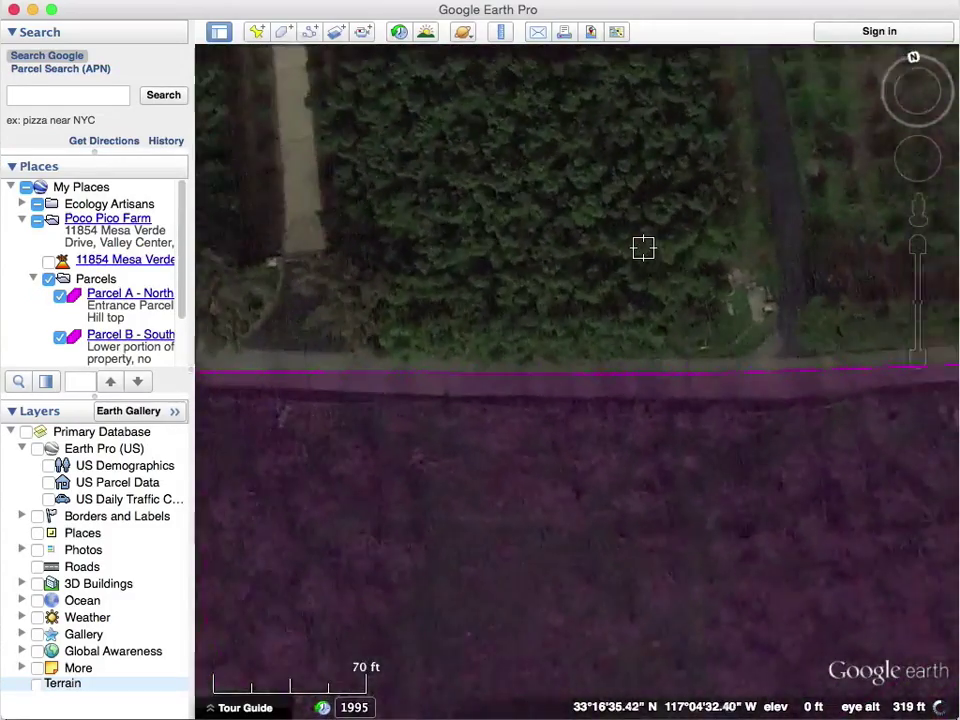
# Raise and recentre the view, fly to Poco Pico Farm, and close its info balloon
pyautogui.moveTo(643, 247); pyautogui.dragTo(646, 337, button='right')
pyautogui.moveTo(677, 340); pyautogui.dragTo(673, 223)
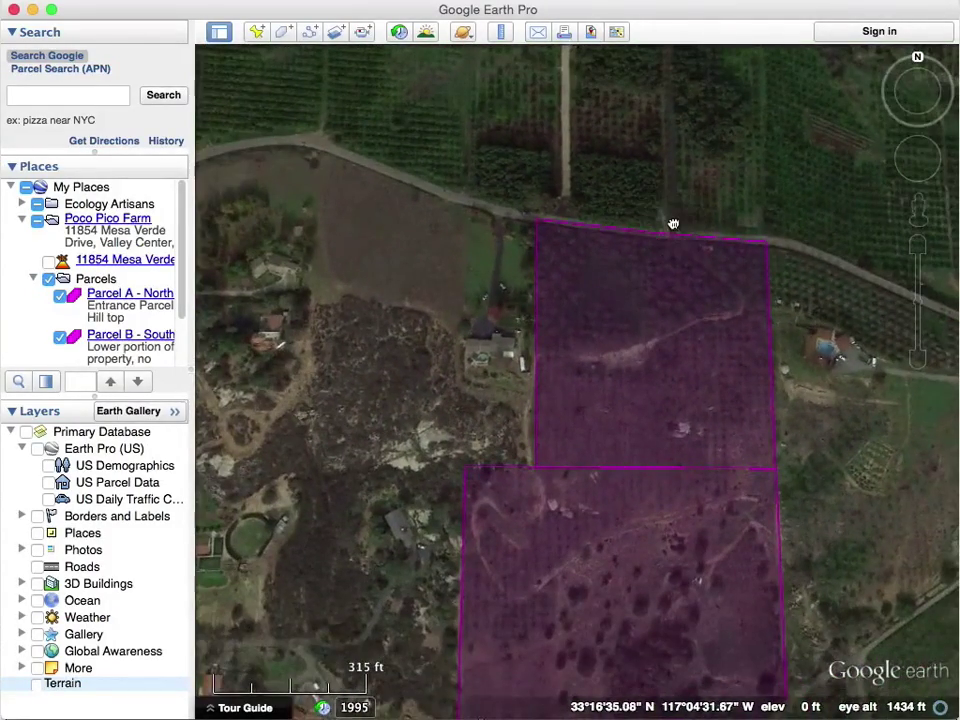
pyautogui.click(120, 228)
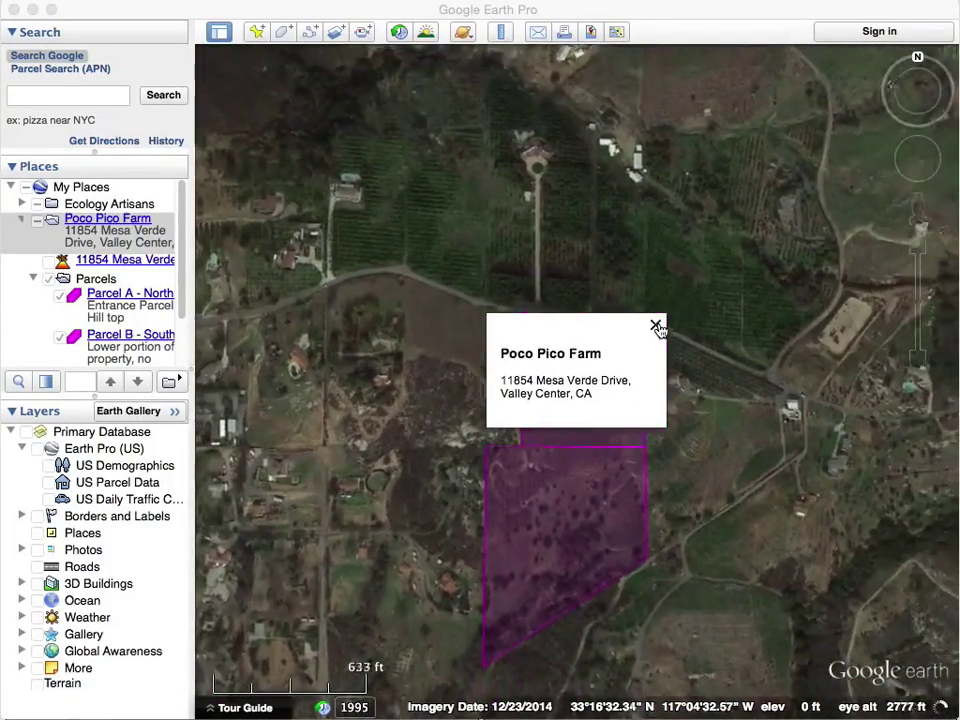
pyautogui.click(656, 326)
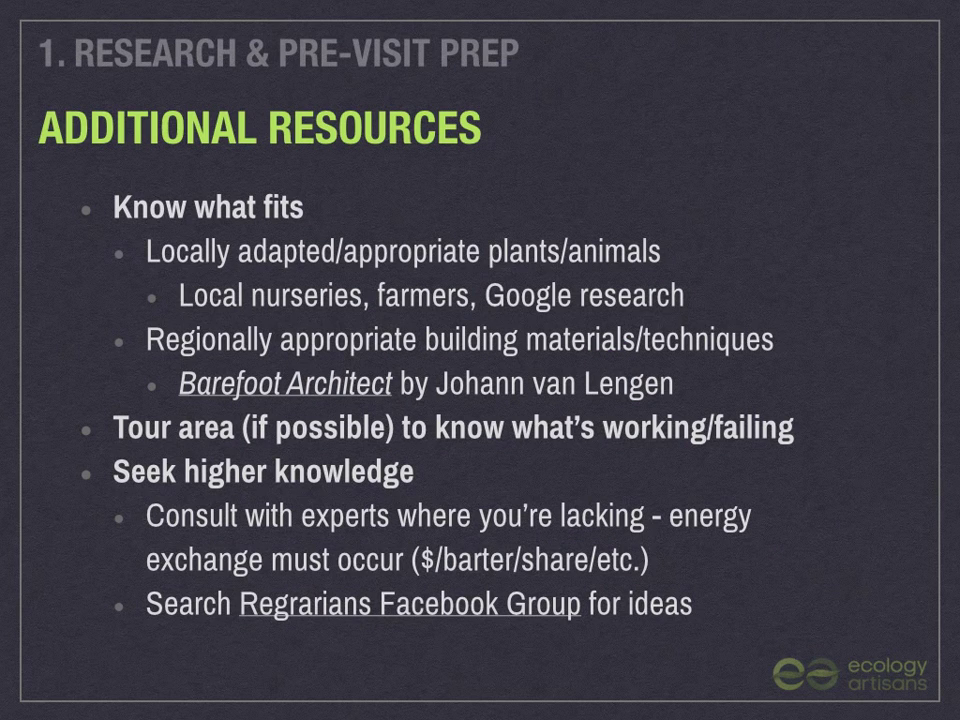
# Advance through the Boots on the Ground, Tools, Interview and Pinterest slides in Keynote
pyautogui.press('Right')
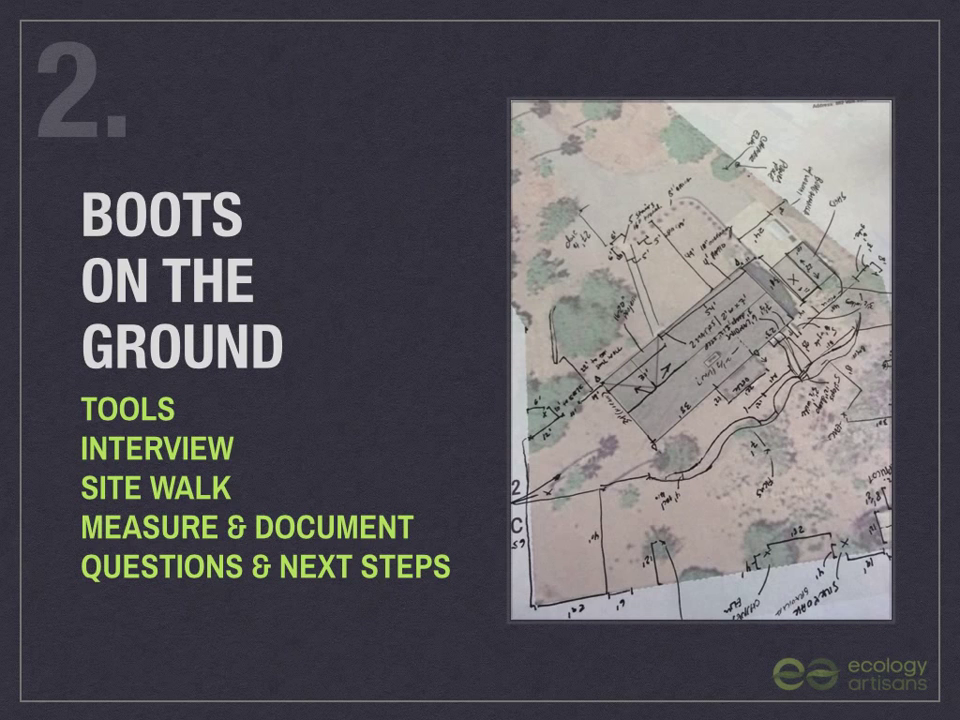
pyautogui.press('Right')
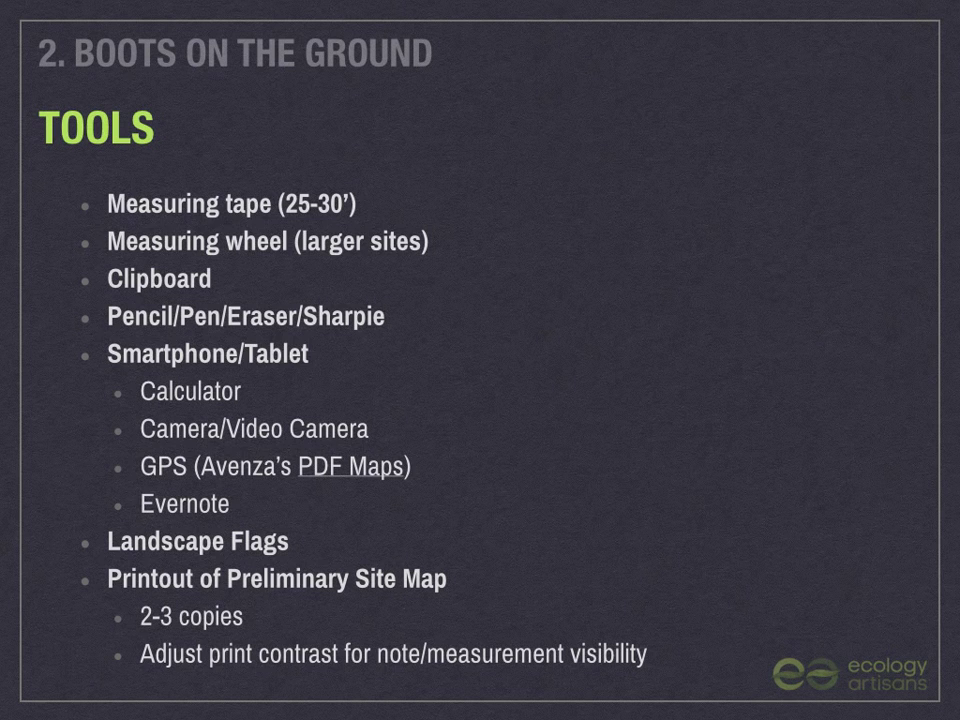
pyautogui.press('Right')
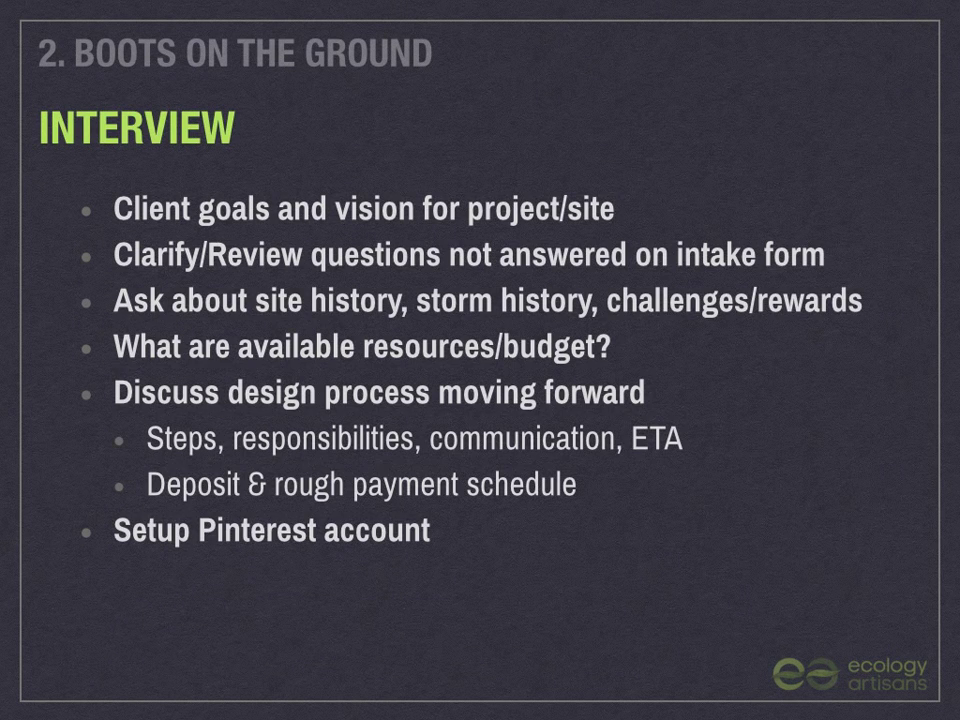
pyautogui.press('Right')
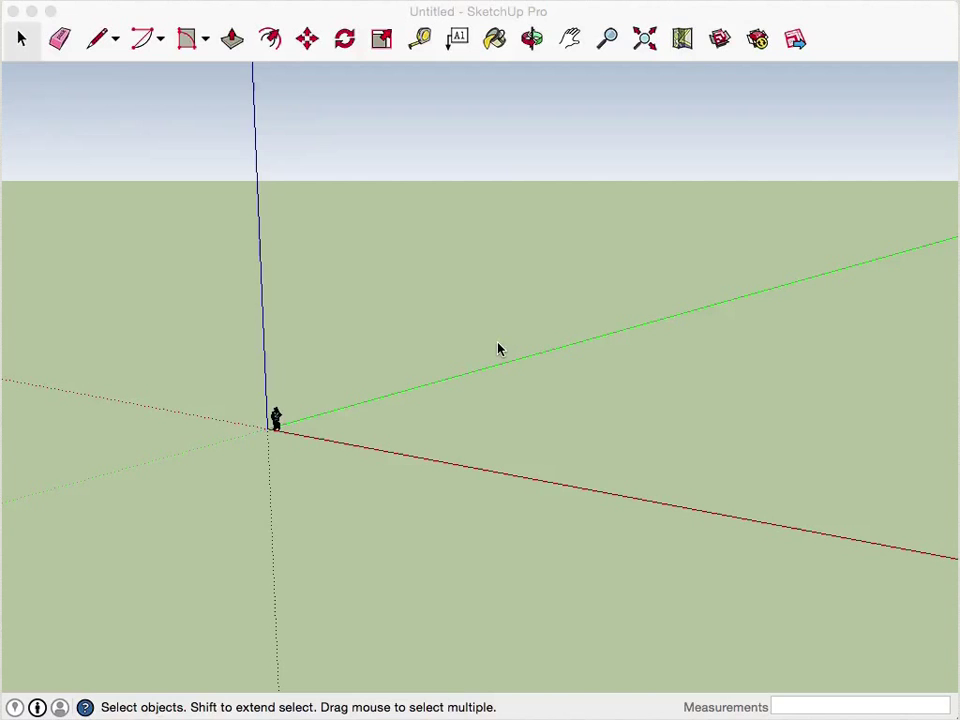
# Open the Geo-location page of Model Info and start Add Location for the untitled model
pyautogui.click(490, 349)
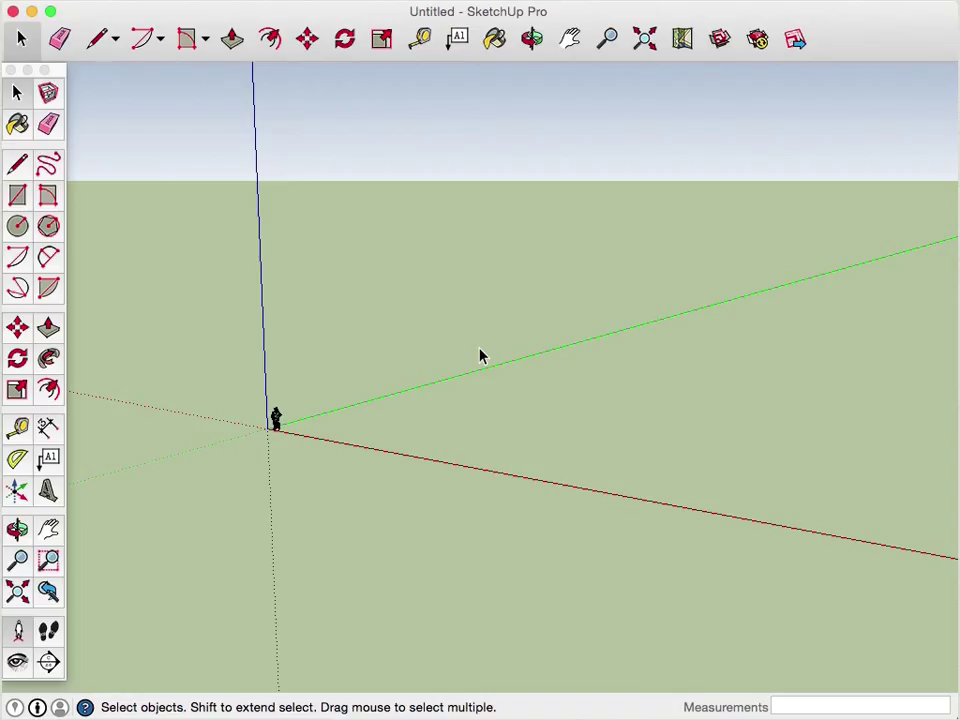
pyautogui.press('super+shift+i')
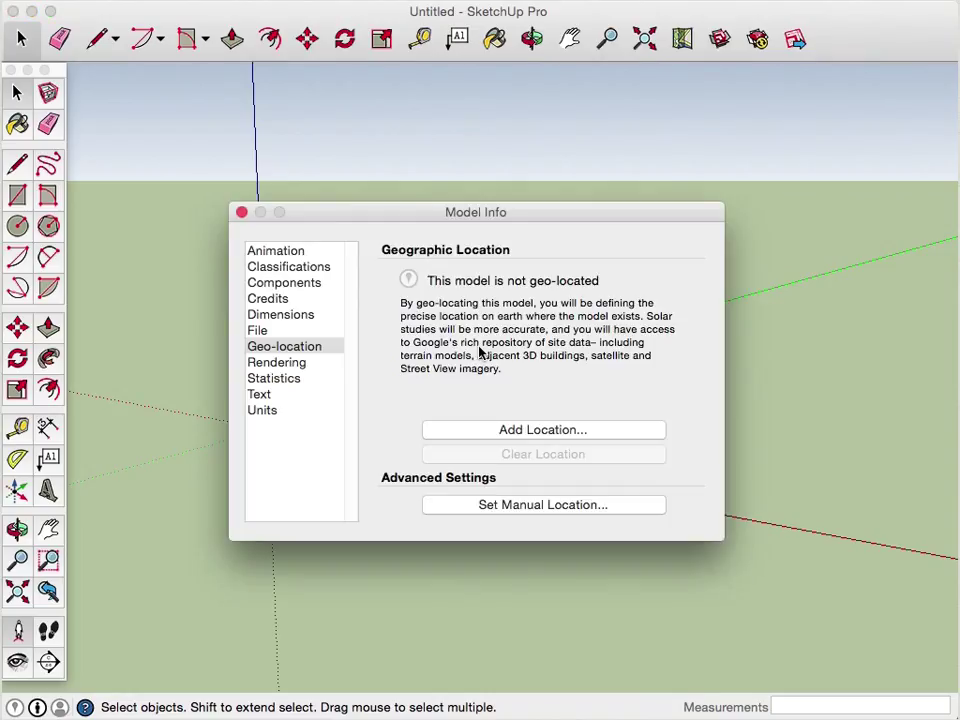
pyautogui.click(326, 347)
pyautogui.click(524, 430)
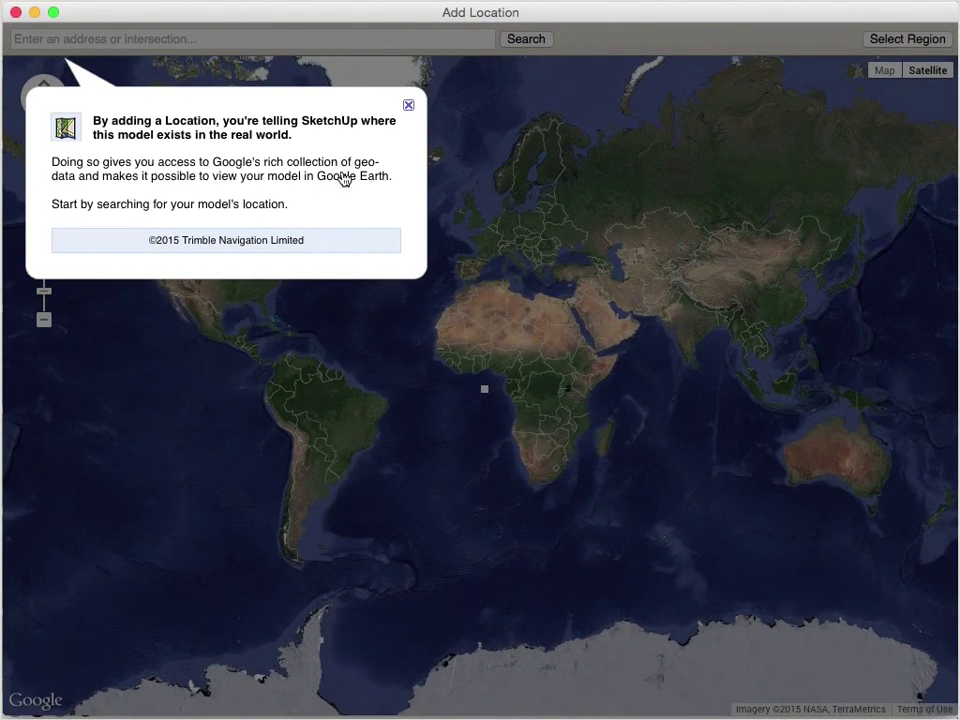
# Search the farm's street address in Add Location and frame the map around the farm
pyautogui.click(409, 108)
pyautogui.click(259, 44)
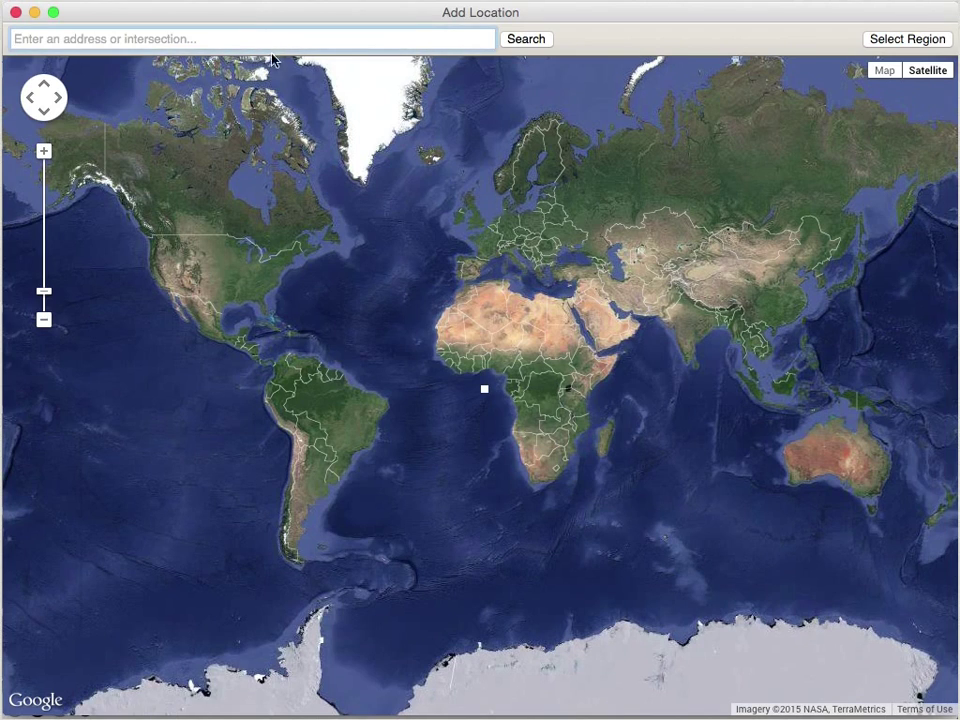
pyautogui.click(535, 42)
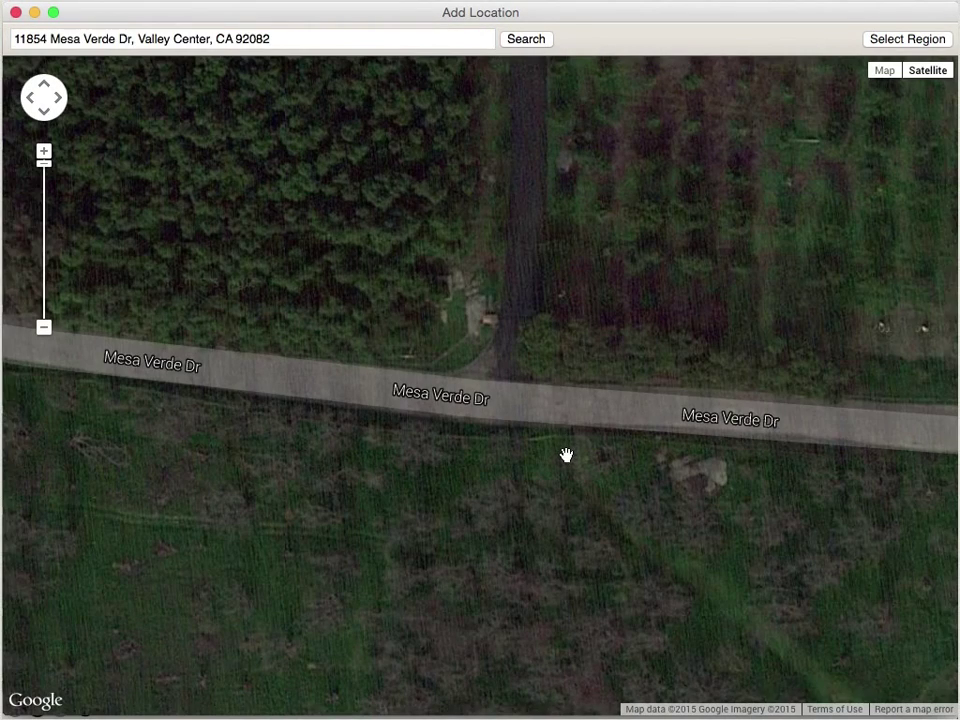
pyautogui.scroll(-2, 566, 455)
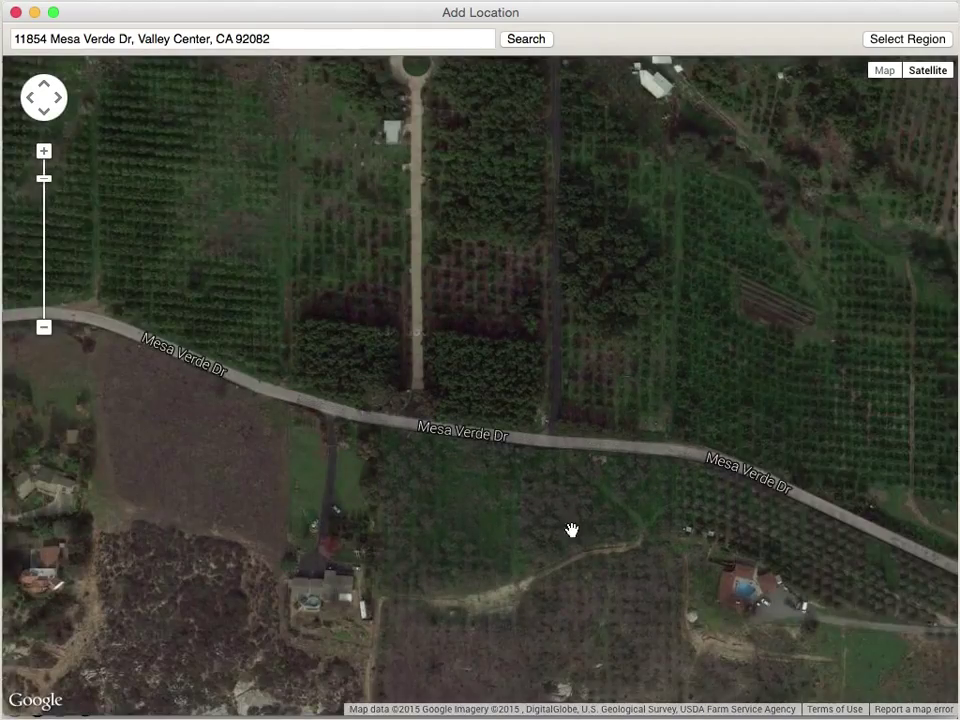
pyautogui.moveTo(570, 529); pyautogui.dragTo(593, 291)
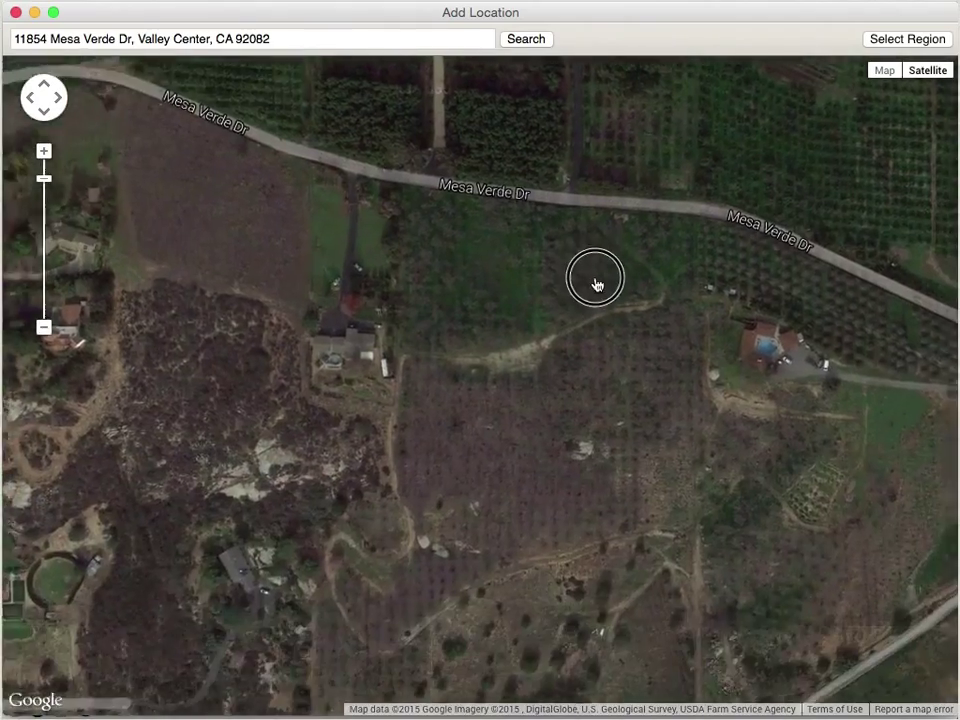
pyautogui.scroll(-1, 600, 300)
pyautogui.moveTo(592, 410); pyautogui.dragTo(514, 418)
pyautogui.scroll(-1, 570, 410)
pyautogui.moveTo(611, 365)
pyautogui.mouseDown()
pyautogui.moveTo(603, 360)
pyautogui.moveTo(614, 346)
pyautogui.mouseUp()
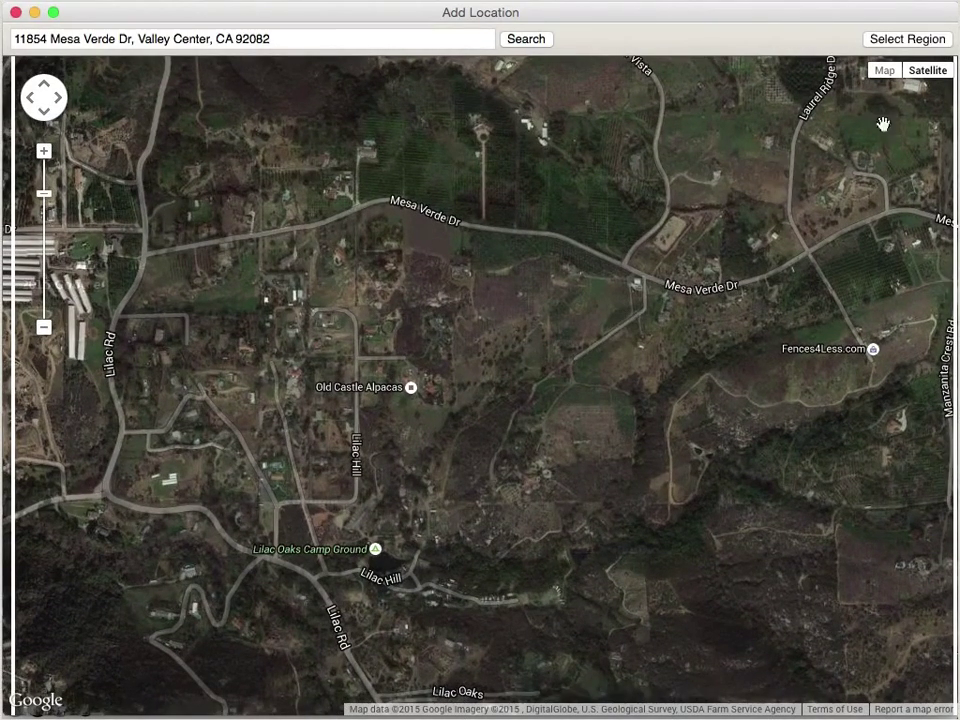
# Select a region around the farm, adjust its corners, and grab the imagery
pyautogui.click(920, 38)
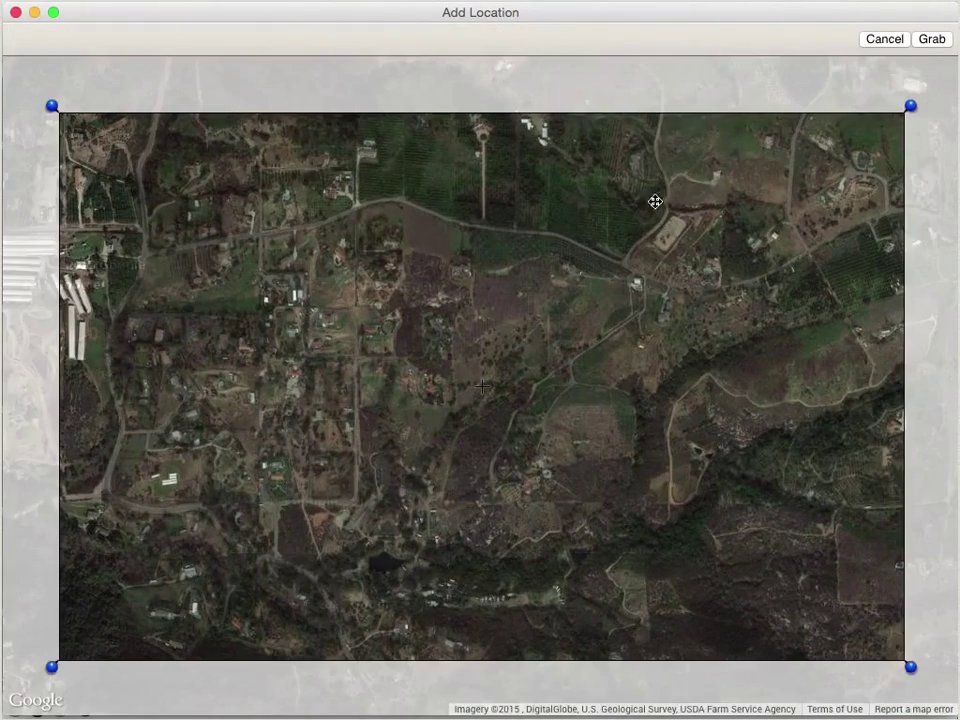
pyautogui.moveTo(908, 112)
pyautogui.mouseDown()
pyautogui.moveTo(819, 86)
pyautogui.moveTo(710, 233)
pyautogui.moveTo(895, 118)
pyautogui.mouseUp()
pyautogui.moveTo(54, 670); pyautogui.dragTo(86, 681)
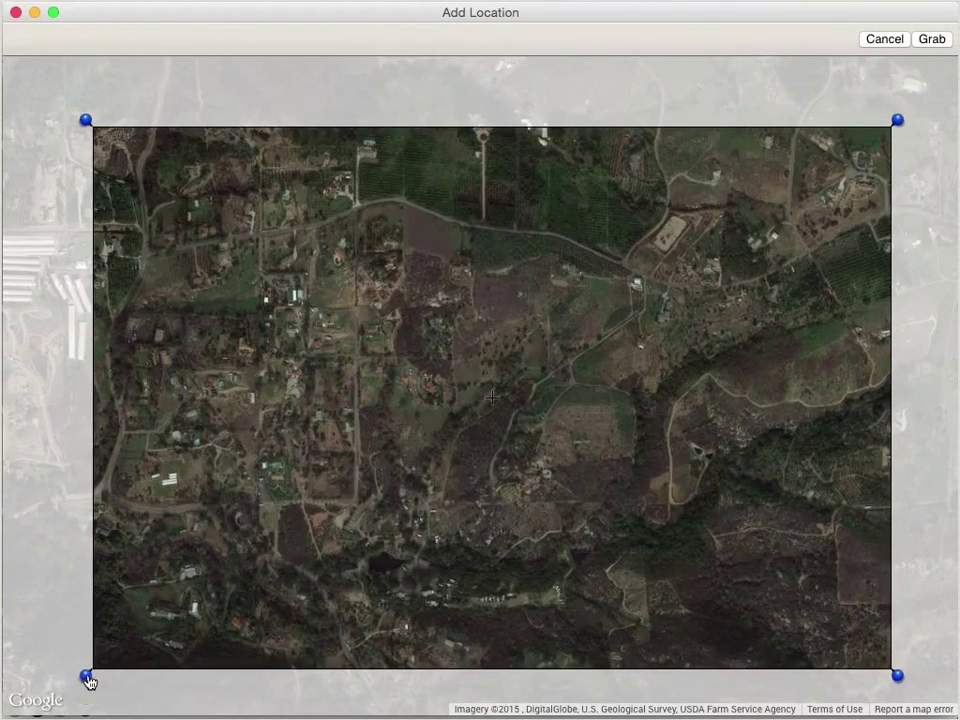
pyautogui.moveTo(330, 551); pyautogui.dragTo(349, 521)
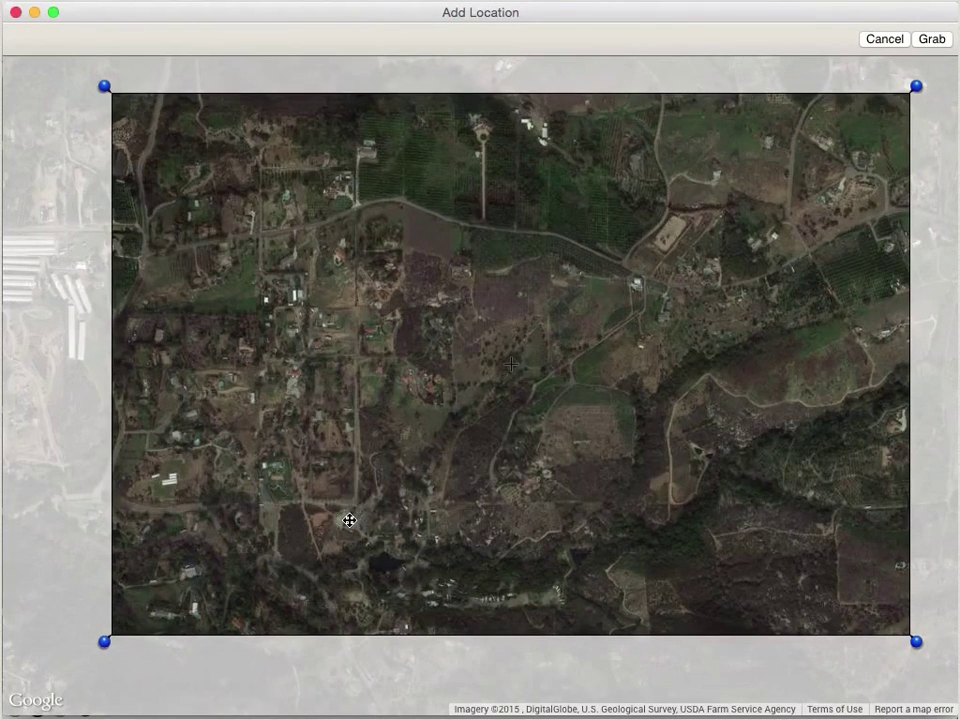
pyautogui.click(938, 41)
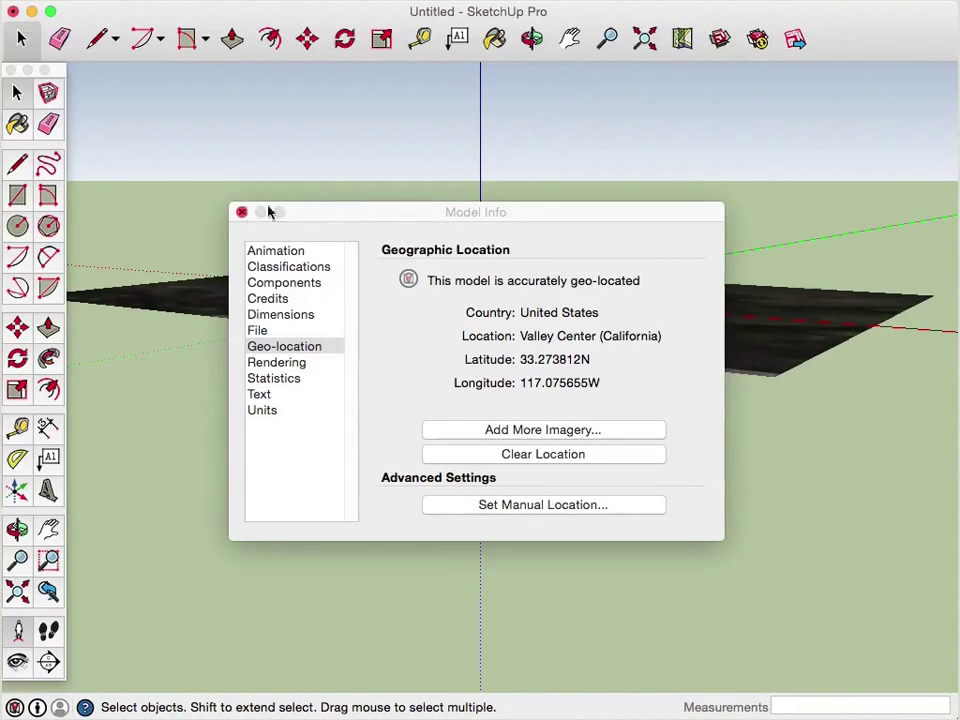
# Check Model Info's Rendering page, close the window and zoom onto the imported imagery
pyautogui.click(364, 211)
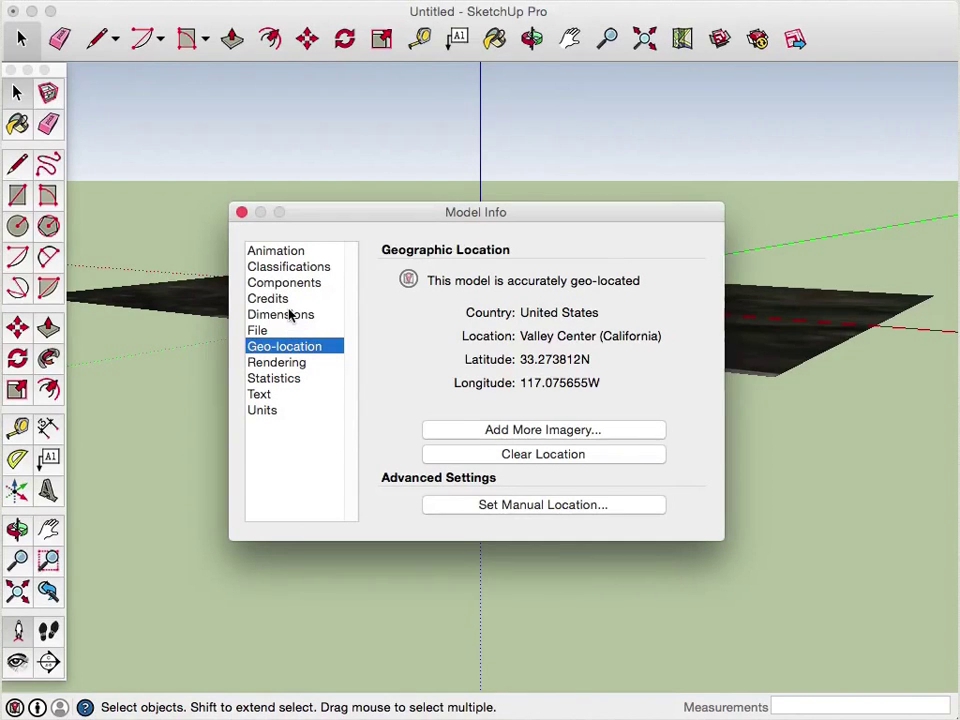
pyautogui.click(280, 364)
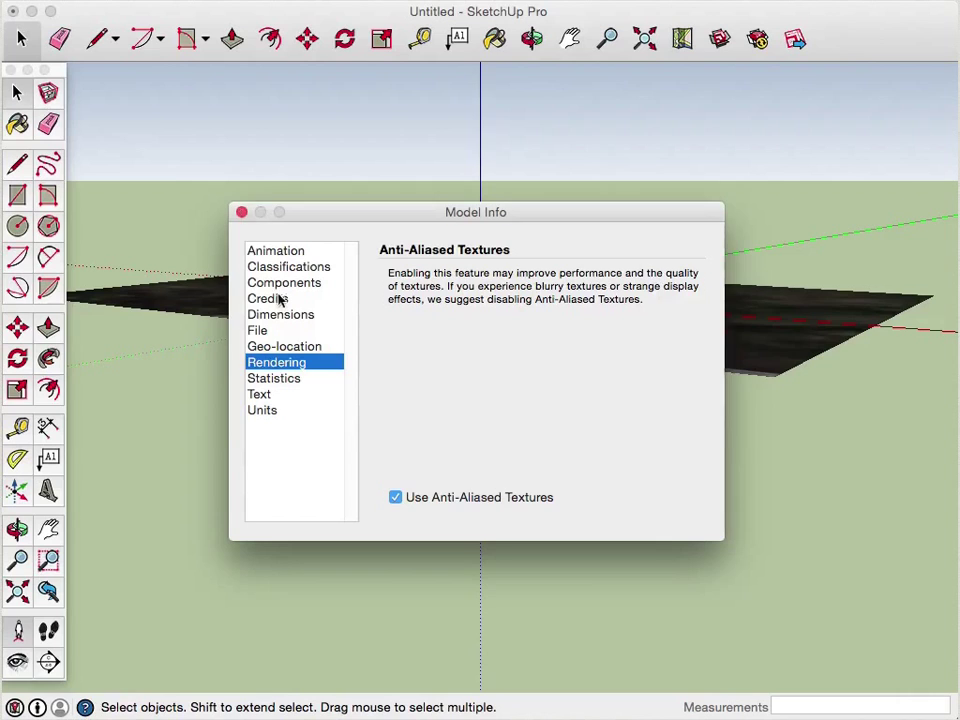
pyautogui.click(242, 213)
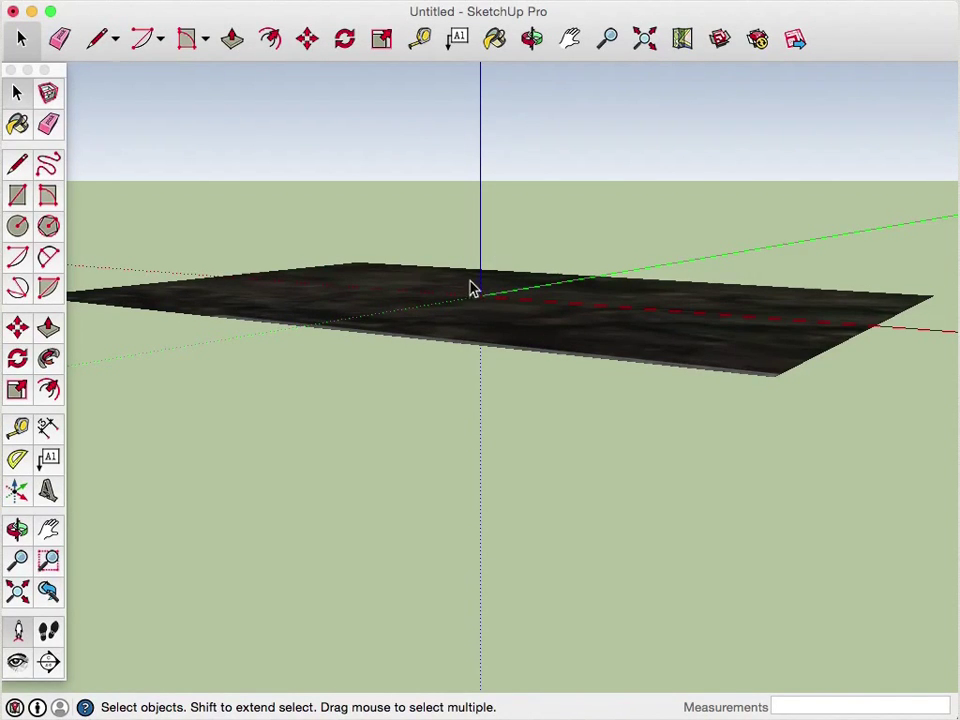
pyautogui.scroll(2, 478, 283)
pyautogui.scroll(3, 478, 283)
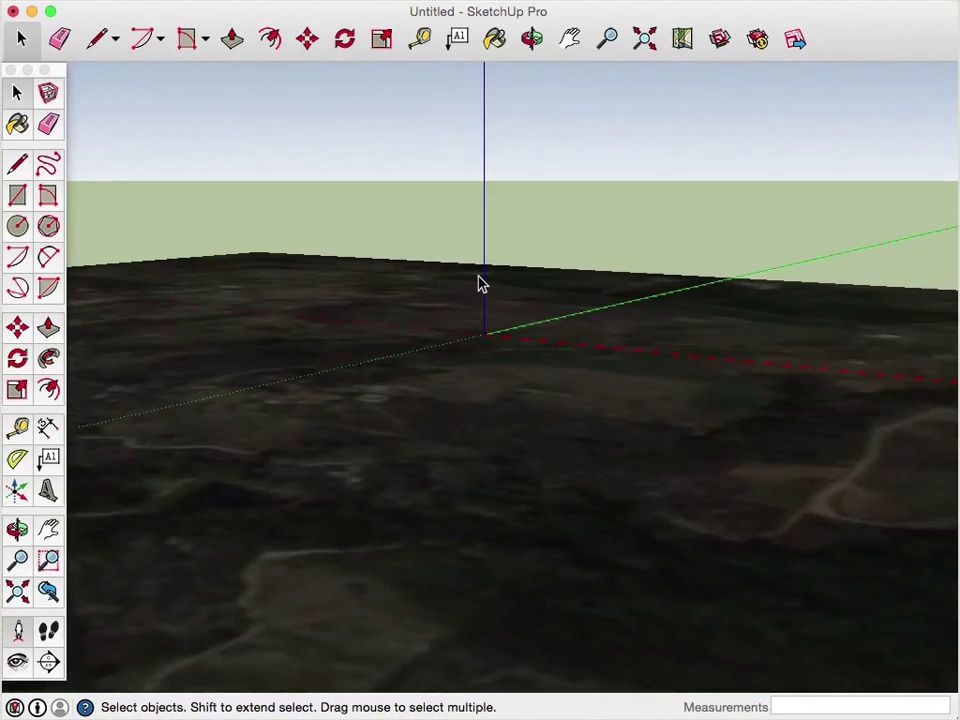
pyautogui.scroll(-3, 478, 283)
# Add the Toggle Terrain button to the toolbar via Customize Toolbar
pyautogui.rightClick(849, 44)
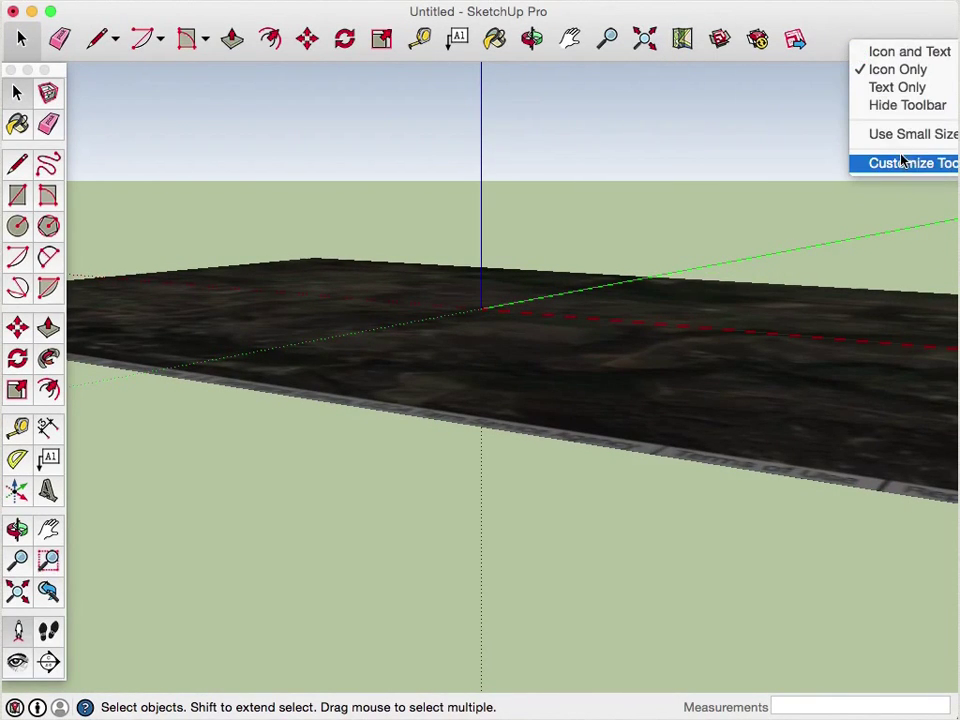
pyautogui.click(903, 164)
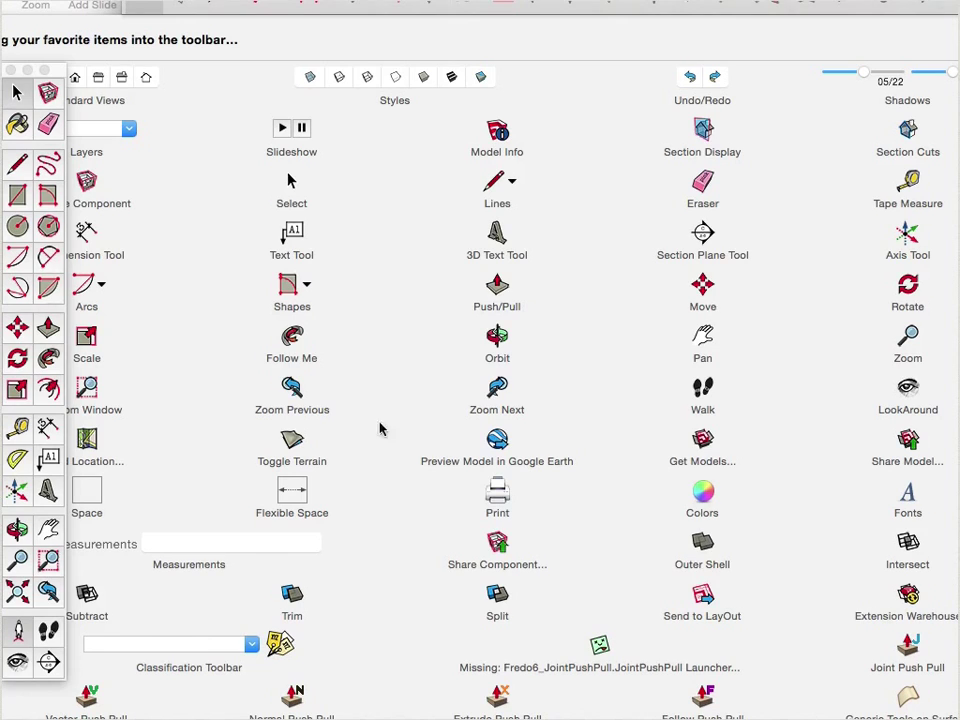
pyautogui.moveTo(292, 440); pyautogui.dragTo(437, 88)
pyautogui.press('Return')
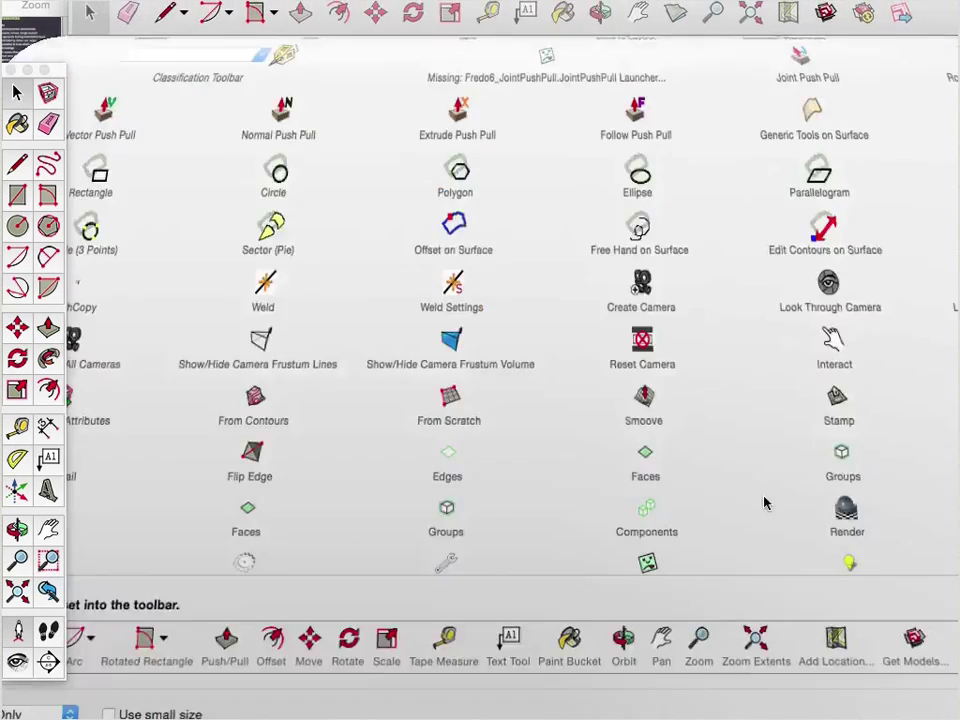
# Toggle the site between flat imagery and 3-D terrain, ending on the terrain view
pyautogui.click(609, 38)
pyautogui.click(609, 38)
pyautogui.click(609, 38)
pyautogui.click(609, 38)
pyautogui.click(609, 38)
pyautogui.click(609, 38)
pyautogui.click(610, 38)
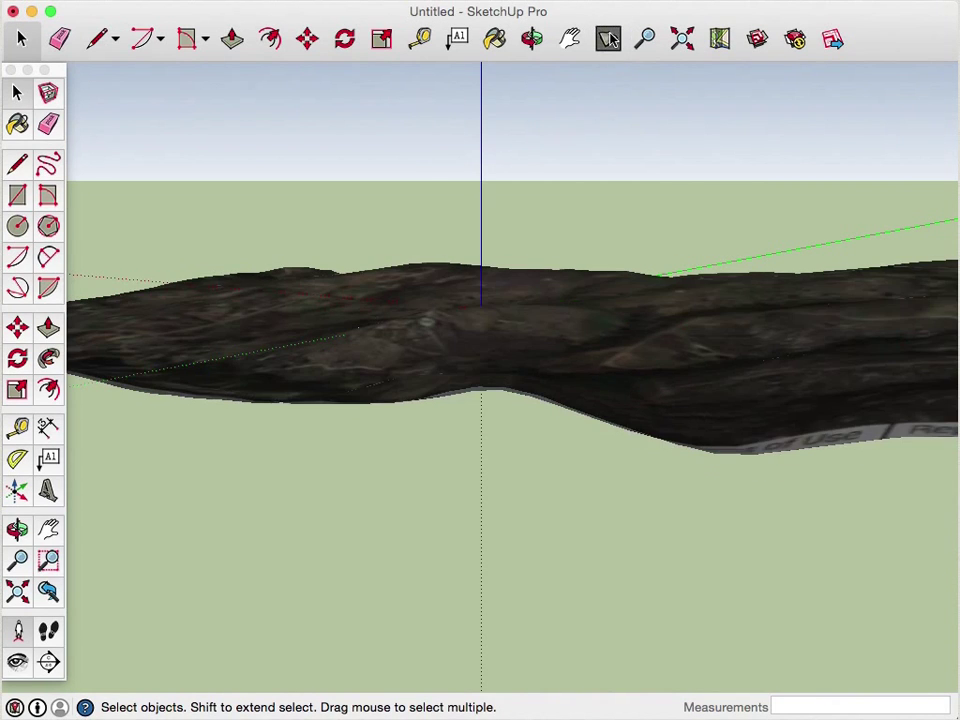
# In the Layers panel, make Google Earth Snapshot visible and hide Google Earth Terrain
pyautogui.moveTo(911, 94); pyautogui.dragTo(814, 86)
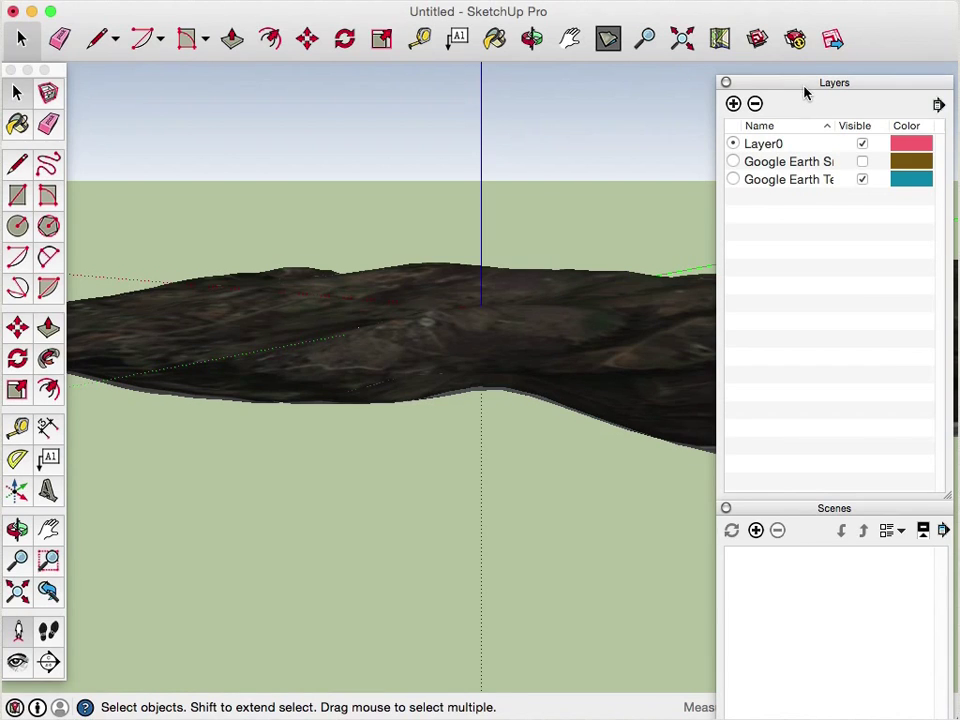
pyautogui.click(861, 162)
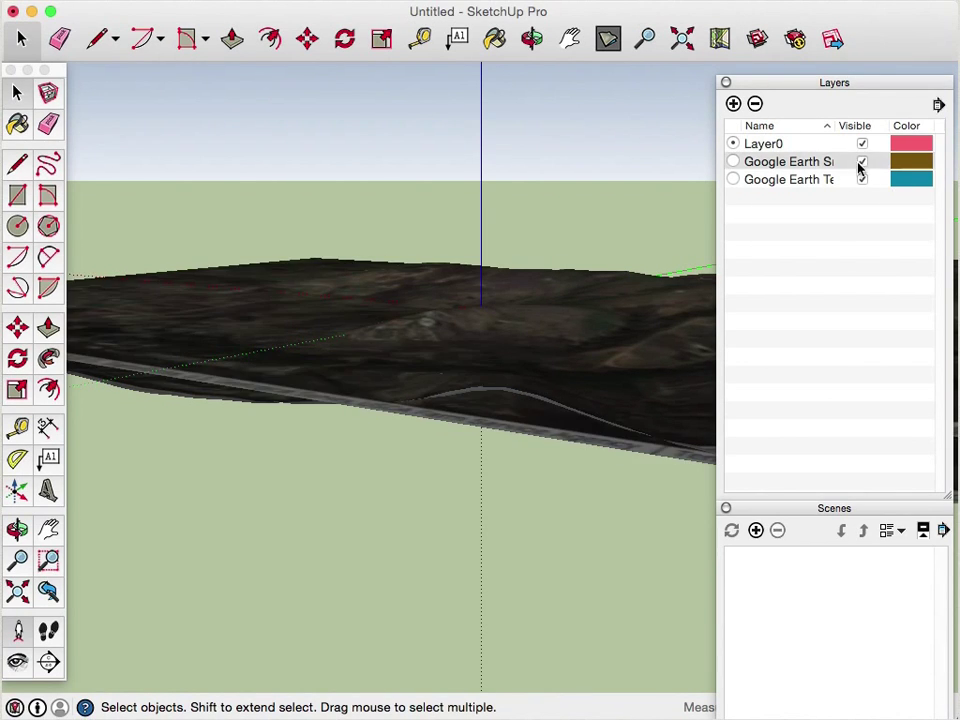
pyautogui.click(861, 179)
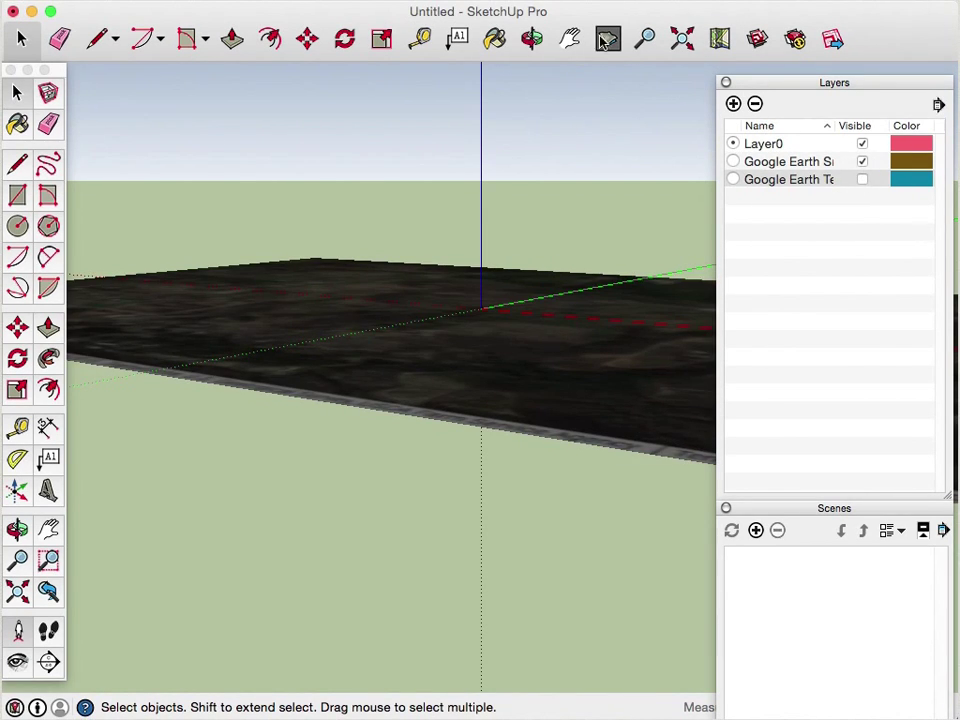
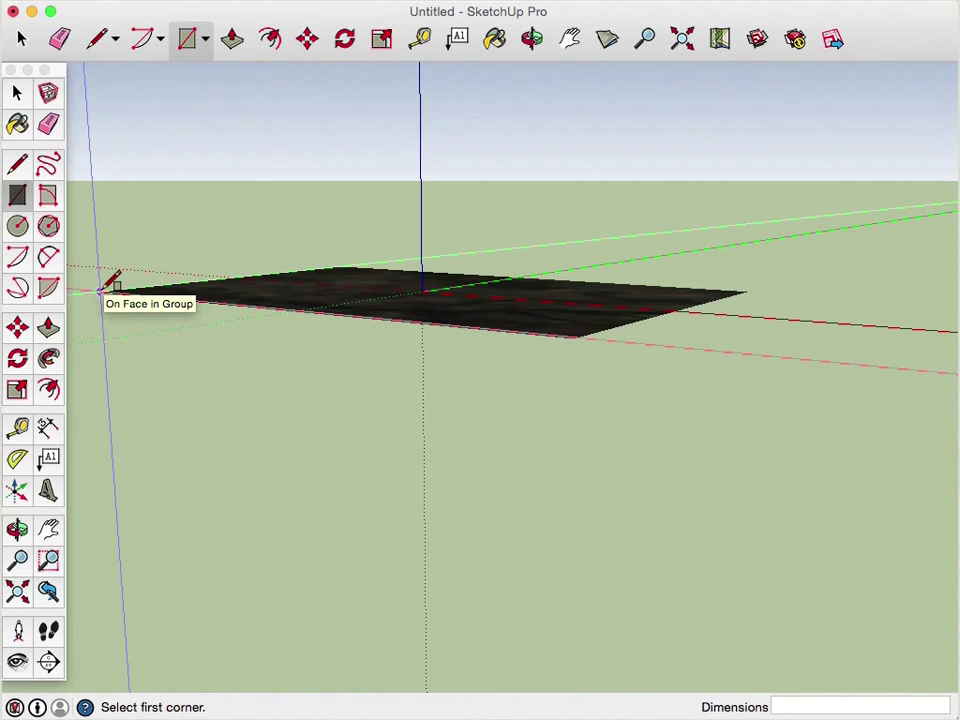
pyautogui.click(100, 0)
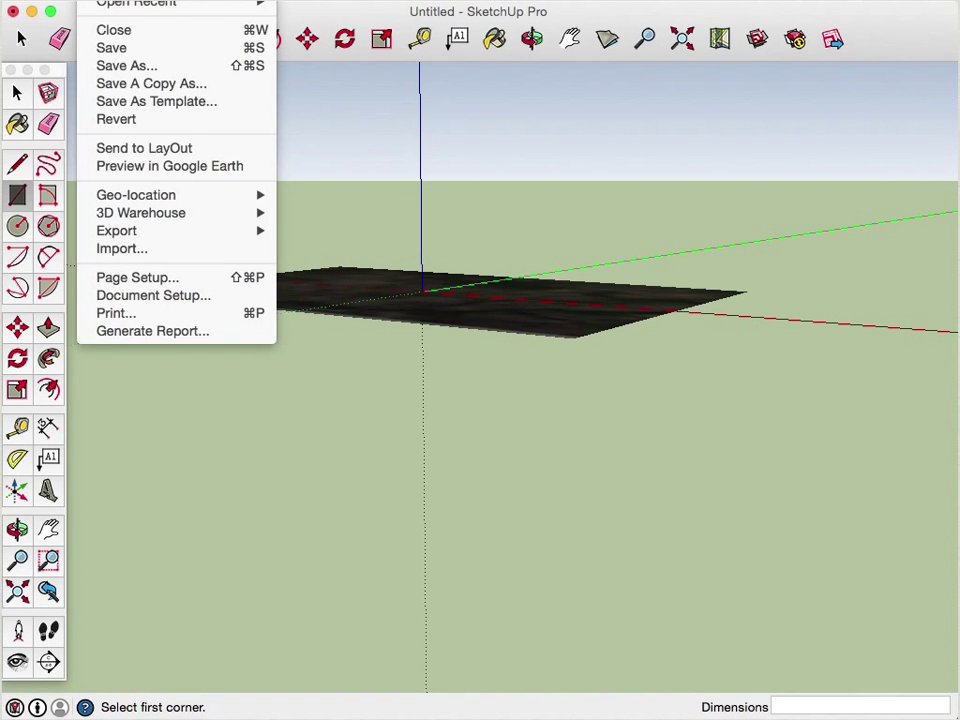
pyautogui.click(40, 0)
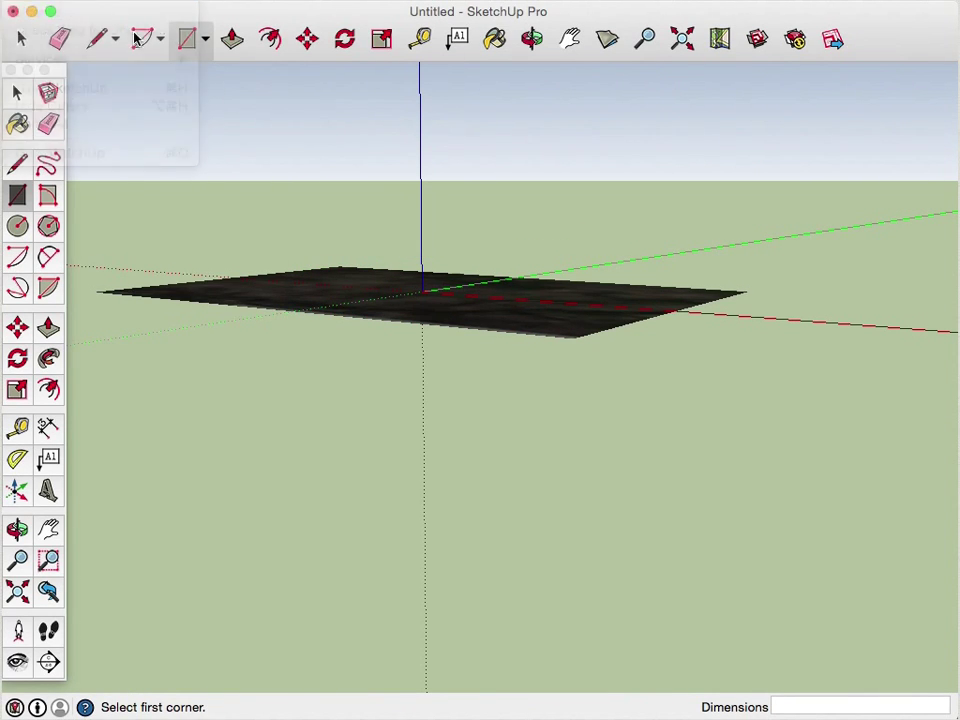
pyautogui.moveTo(843, 557)
pyautogui.mouseDown()
pyautogui.moveTo(617, 296)
pyautogui.moveTo(501, 283)
pyautogui.mouseUp()
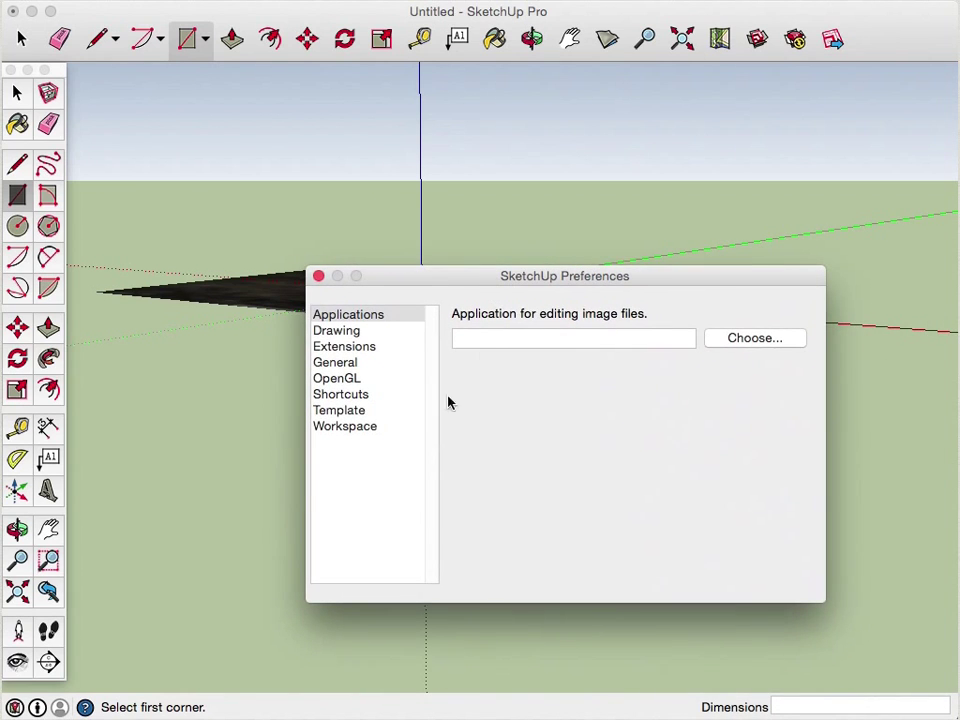
pyautogui.click(363, 397)
pyautogui.scroll(-5, 557, 379)
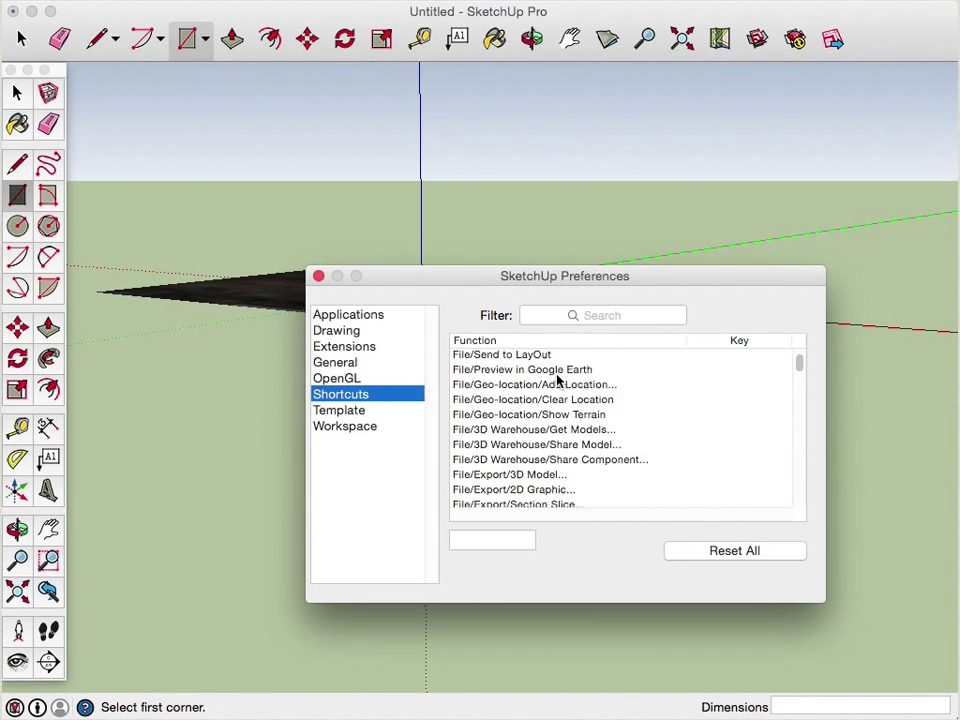
pyautogui.click(575, 318)
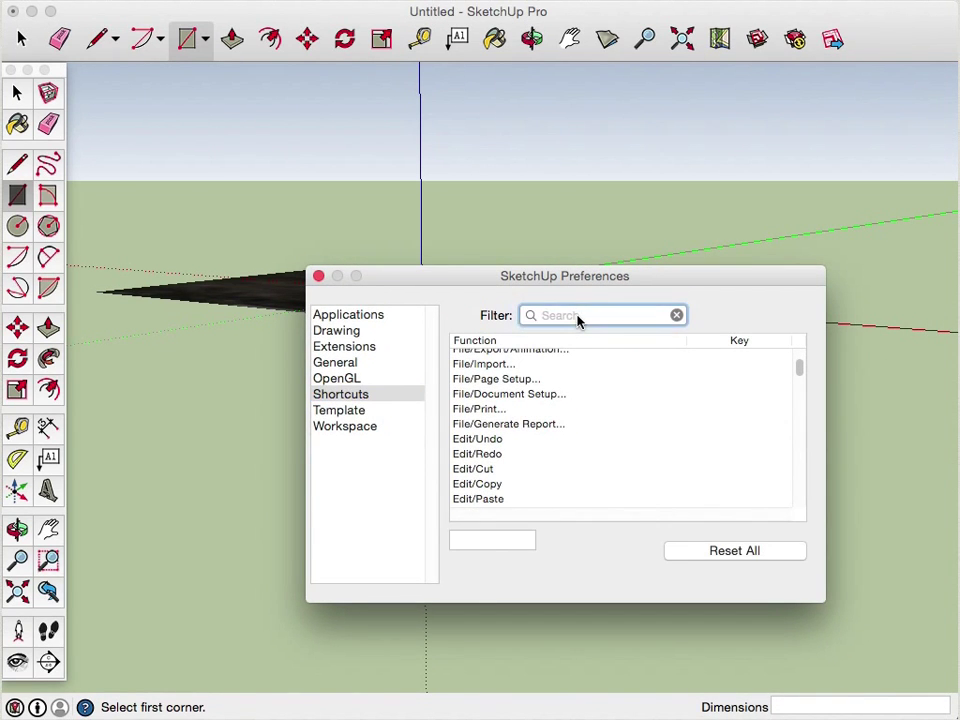
pyautogui.write('rec')
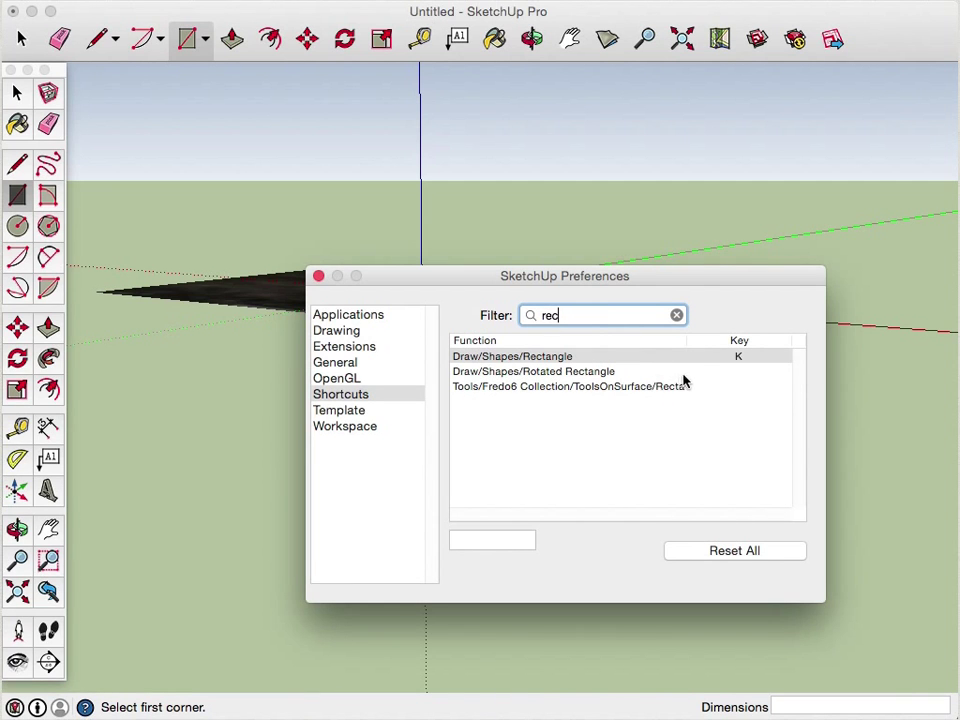
pyautogui.click(318, 277)
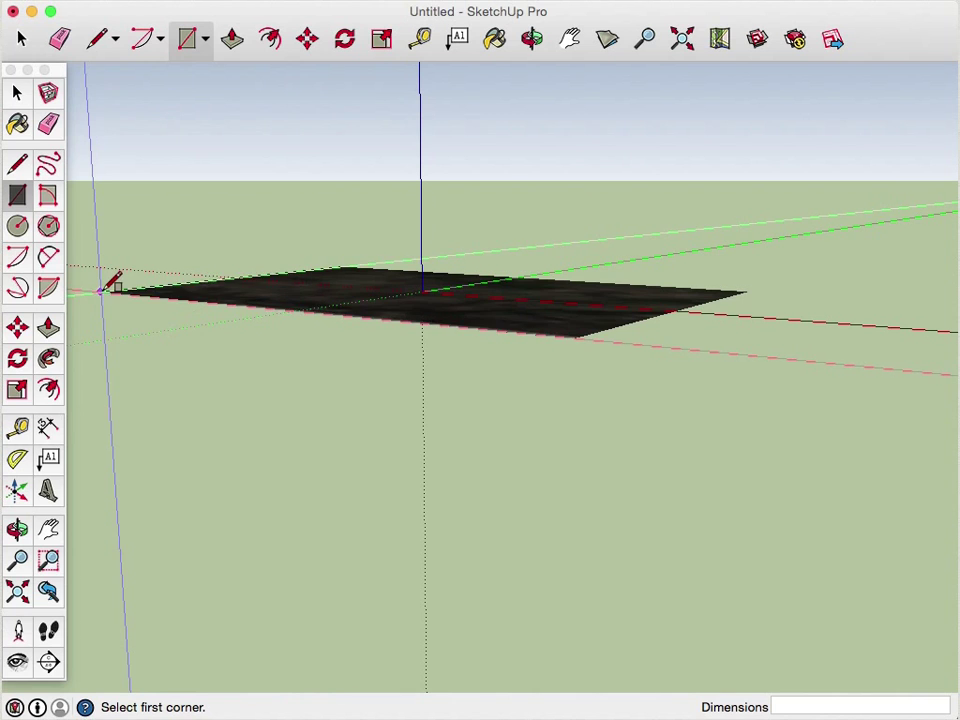
# From a top-down view, draw a rectangle from the aerial image's left corner to its far right corner, then select it with its edges
pyautogui.press('o')
pyautogui.moveTo(289, 240); pyautogui.dragTo(275, 508)
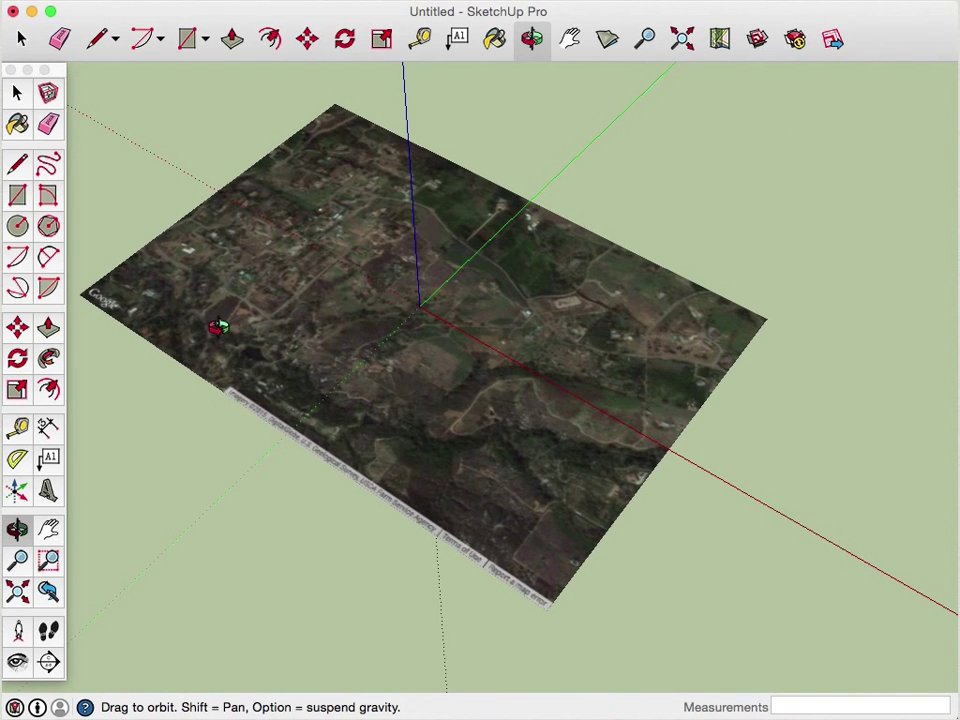
pyautogui.press('r')
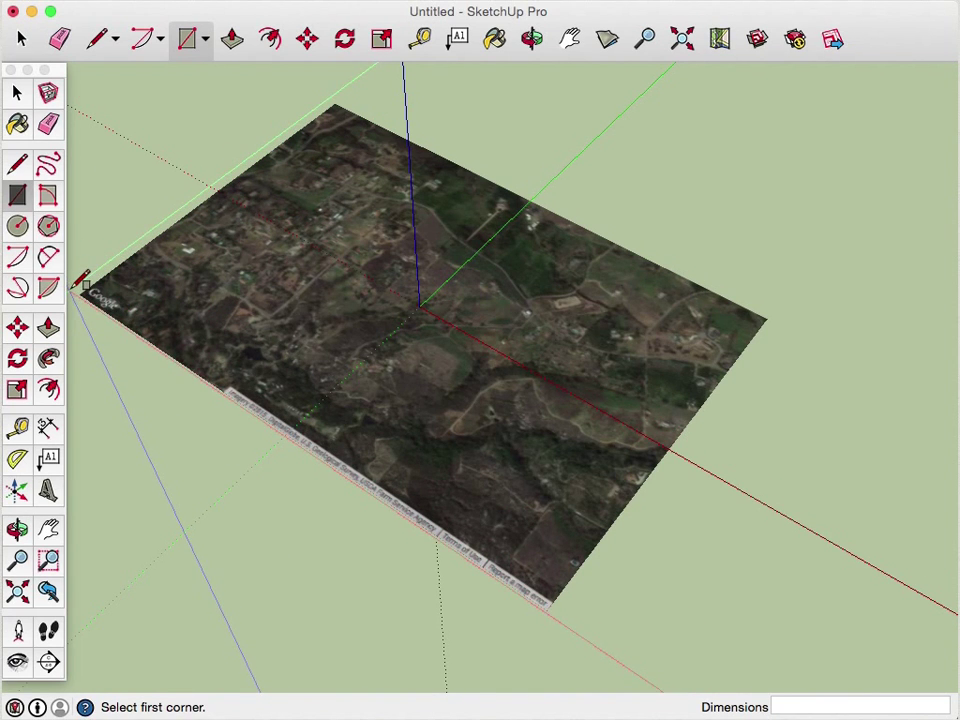
pyautogui.click(77, 290)
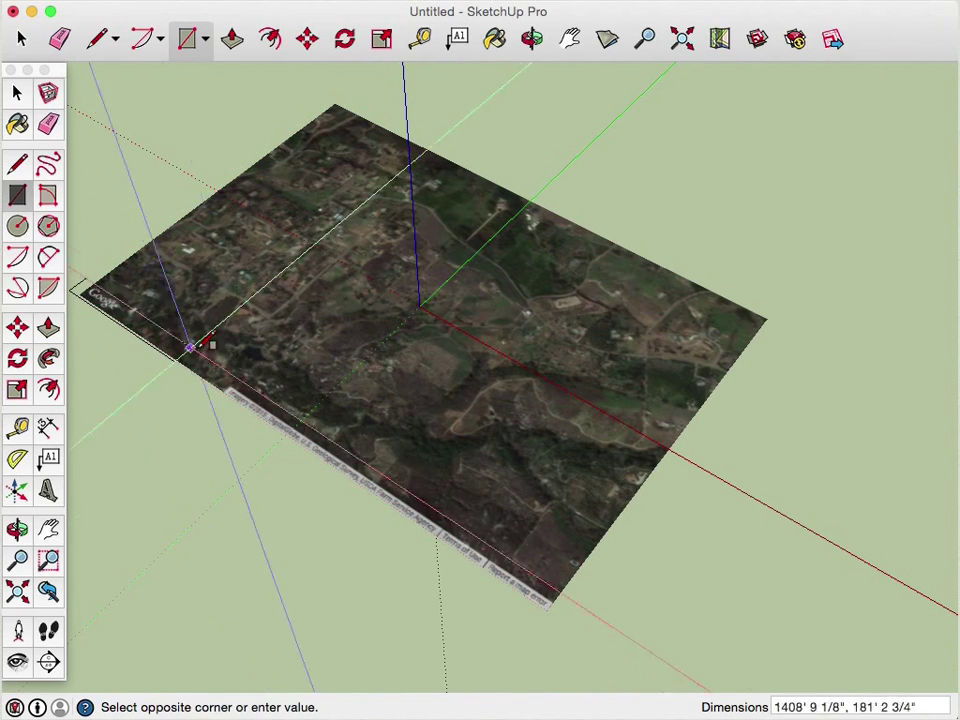
pyautogui.click(779, 315)
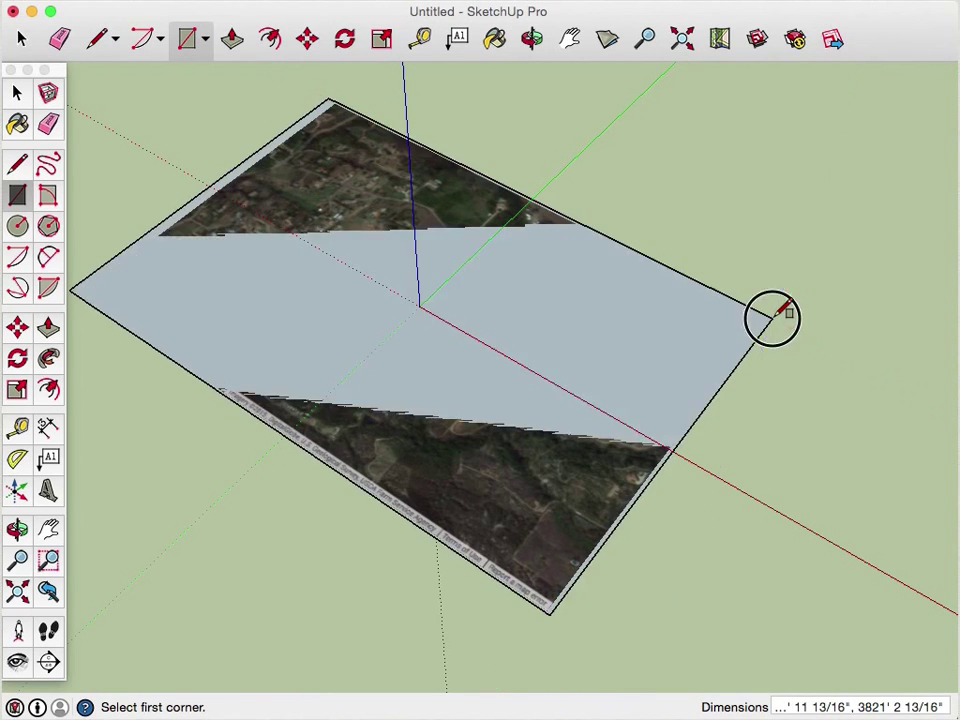
pyautogui.press('space')
pyautogui.doubleClick(675, 372)
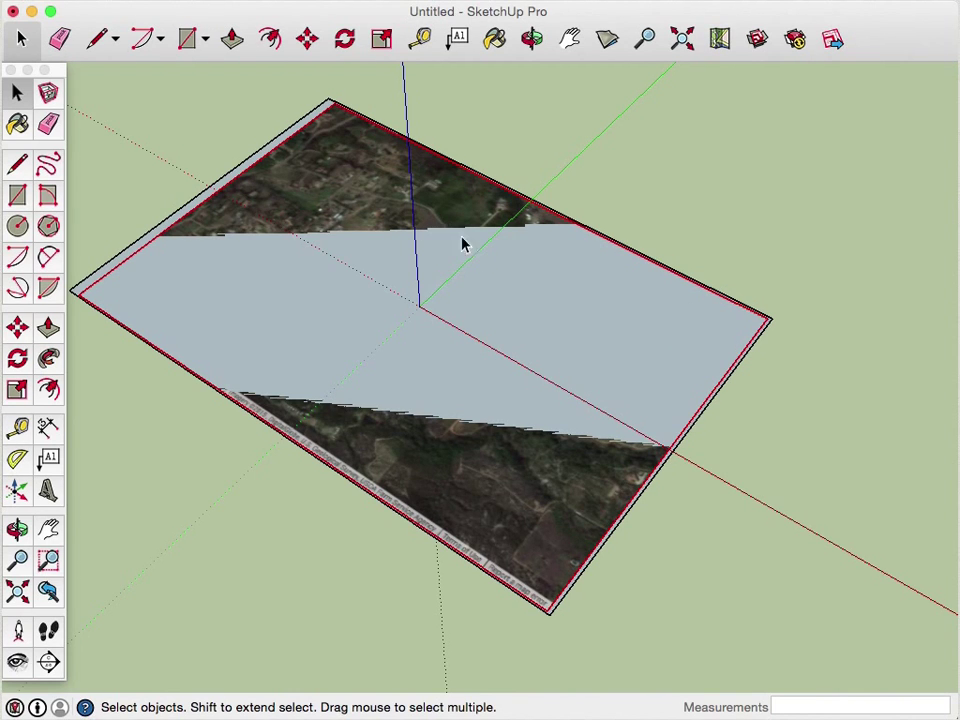
# Reselect the rectangle face over the image together with its edges
pyautogui.click(745, 258)
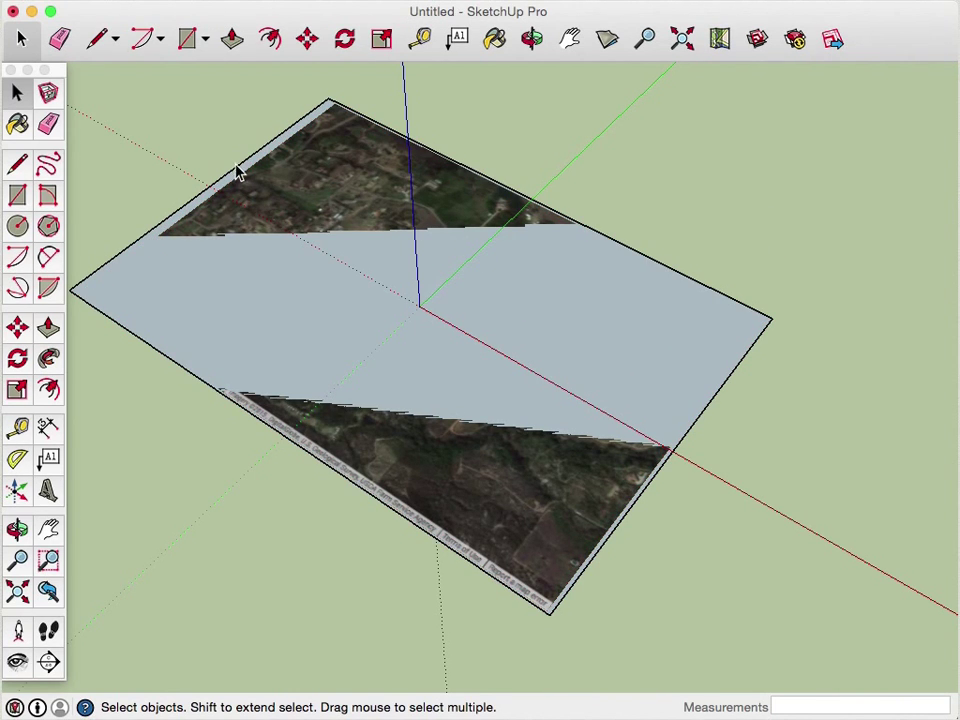
pyautogui.click(238, 172)
pyautogui.doubleClick(238, 172)
# Copy the rectangle 2' up the blue axis and array it *90 into a stack of slices
pyautogui.press('m')
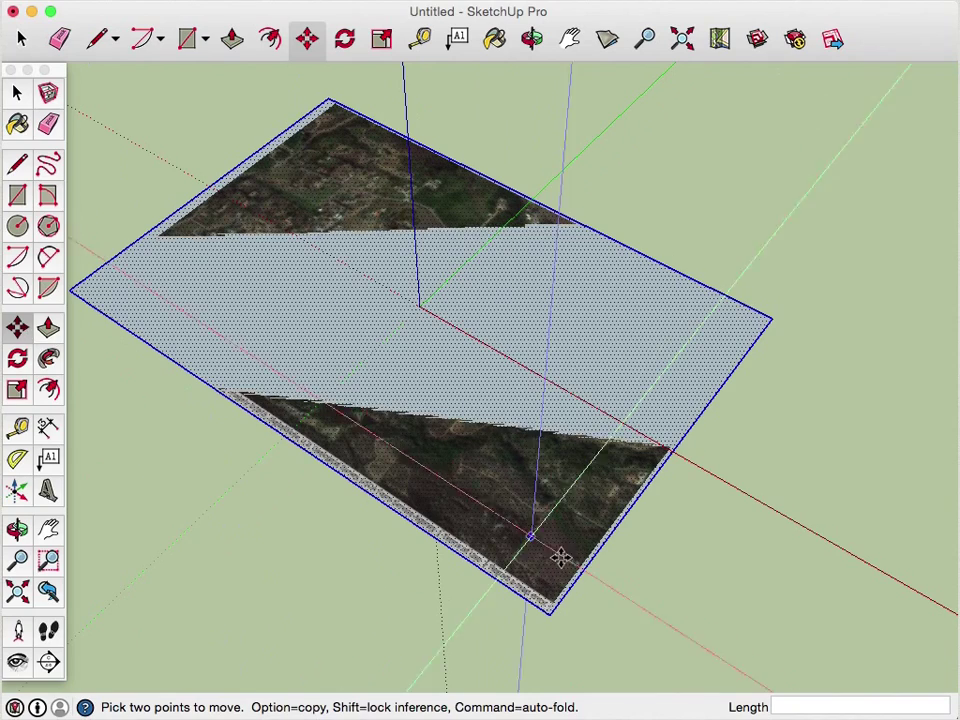
pyautogui.click(551, 611)
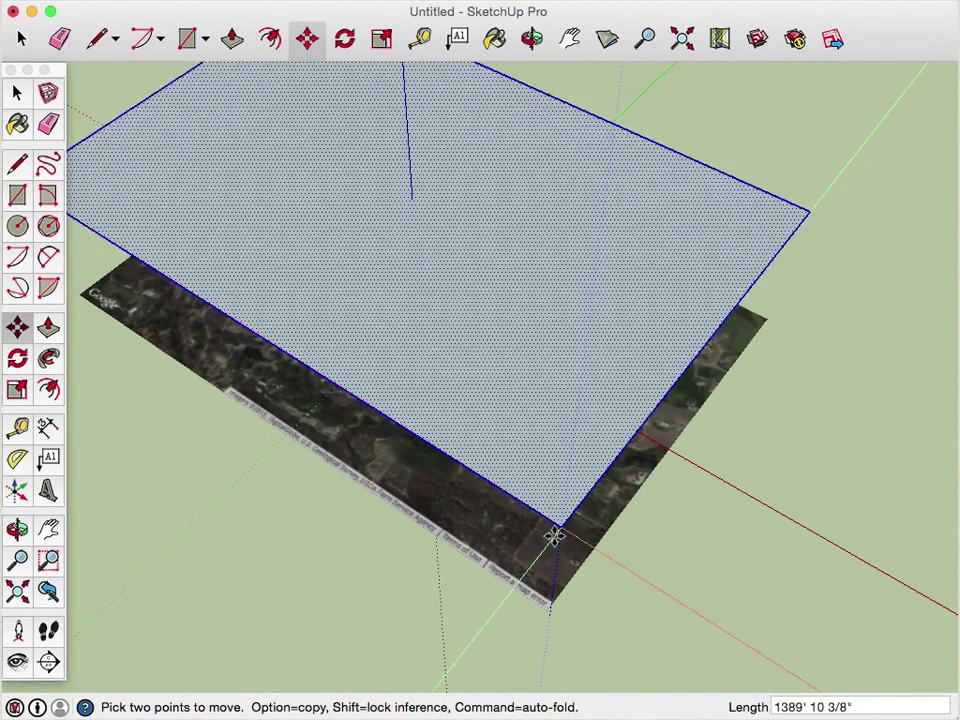
pyautogui.press('alt')
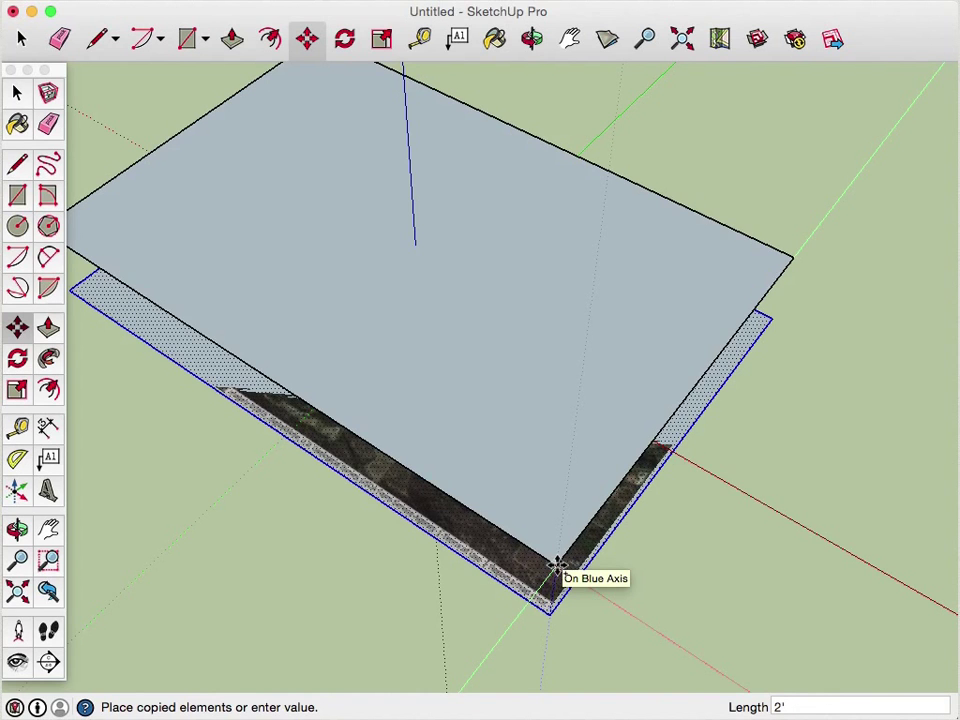
pyautogui.press('Escape')
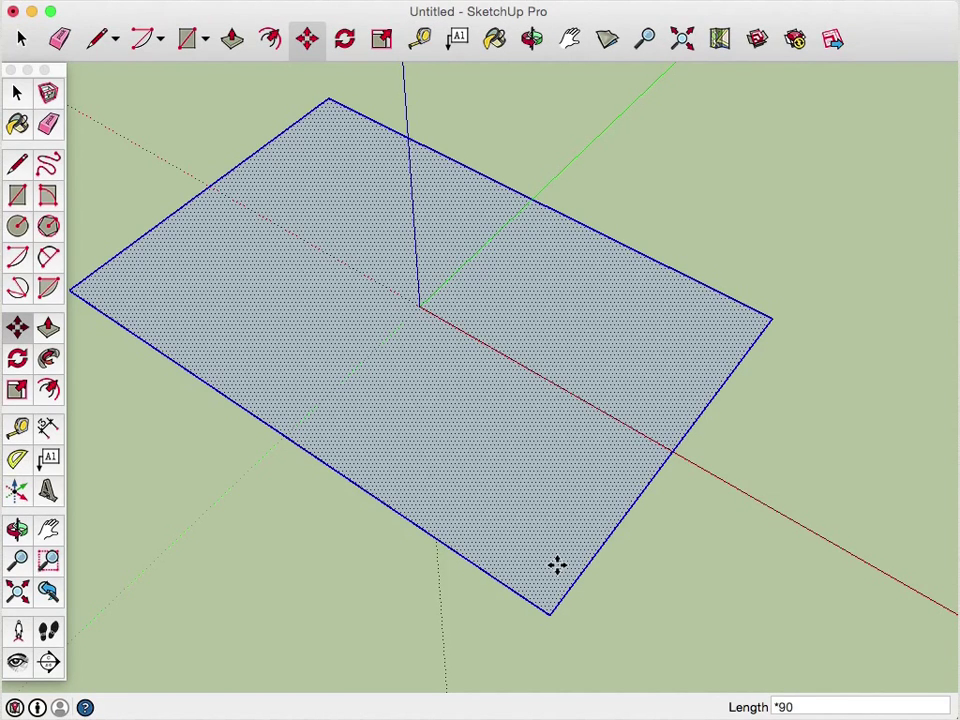
pyautogui.press('Escape')
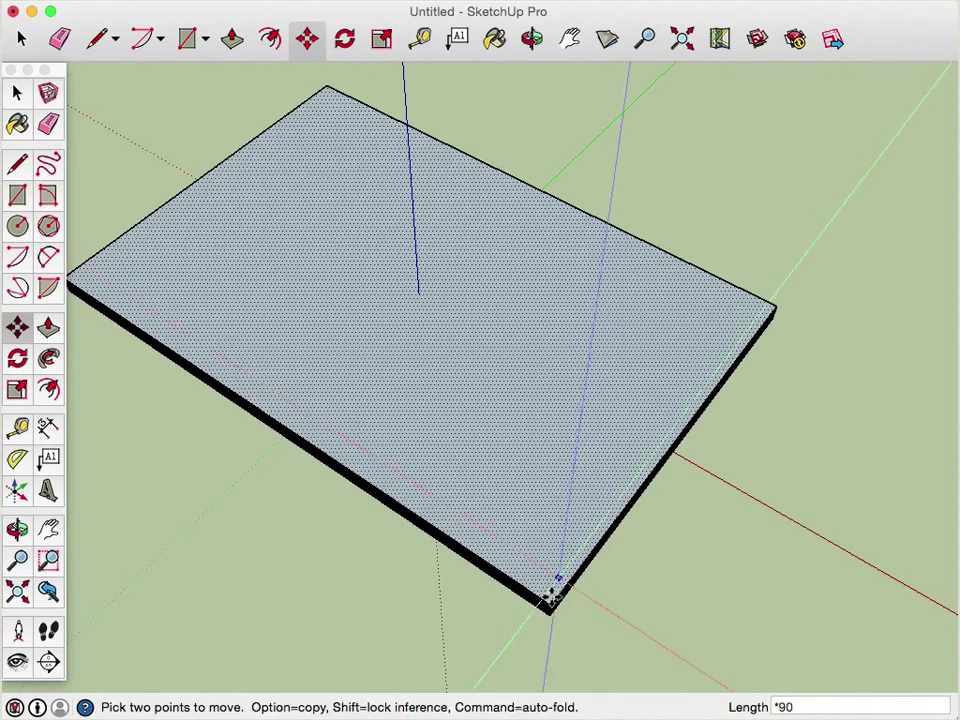
pyautogui.press('o')
pyautogui.moveTo(548, 560); pyautogui.dragTo(575, 109)
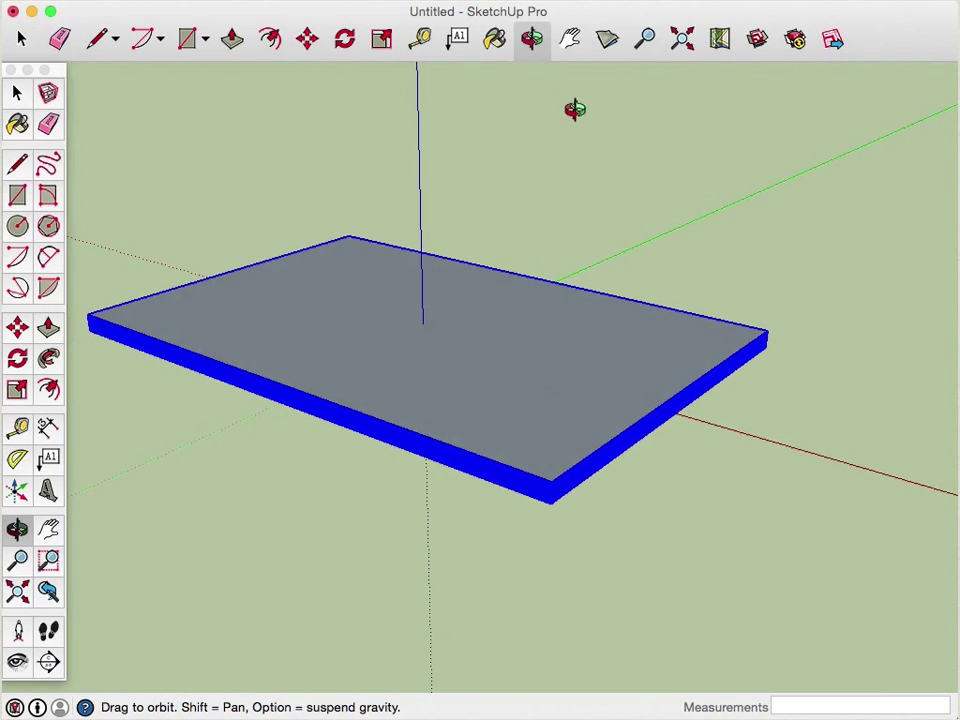
# Turn on the Terrain display and orbit down to a nearly edge-on view
pyautogui.click(607, 40)
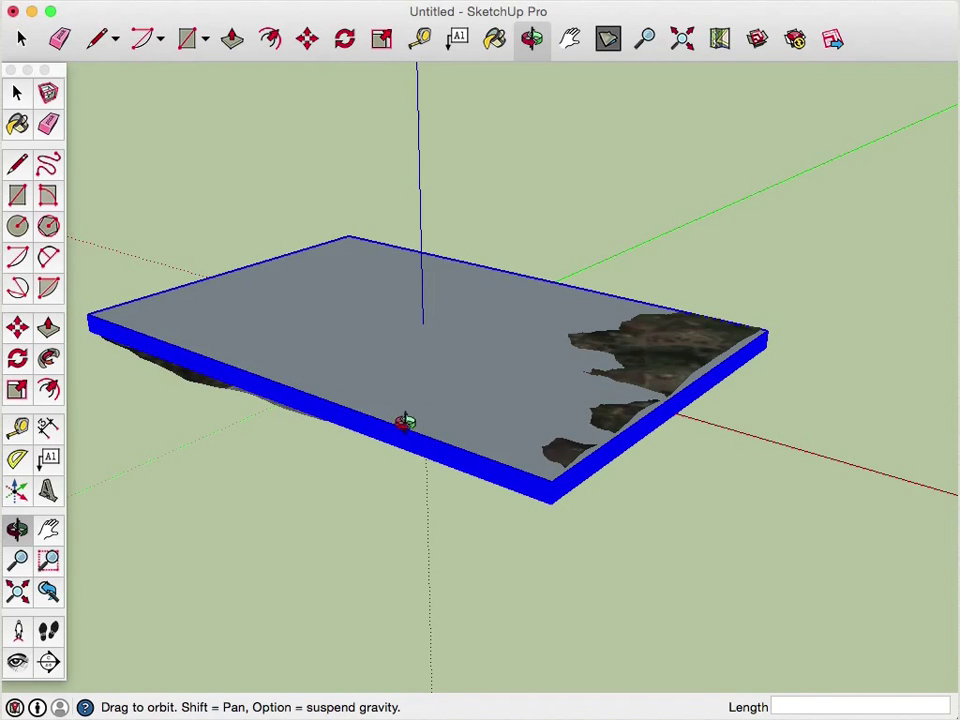
pyautogui.moveTo(404, 422); pyautogui.dragTo(402, 314)
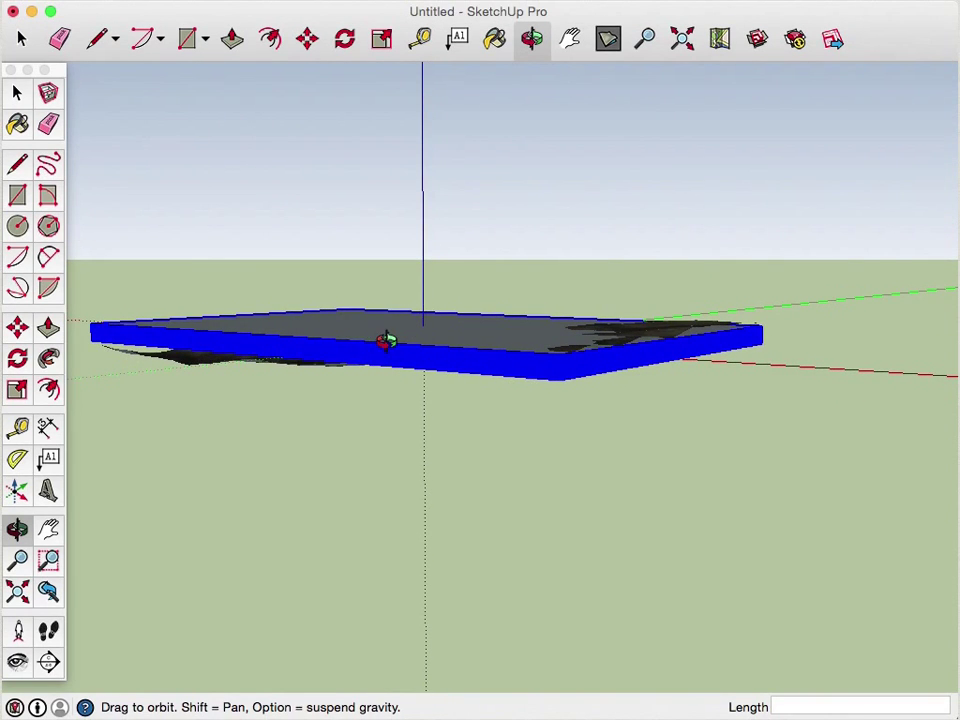
pyautogui.press('space')
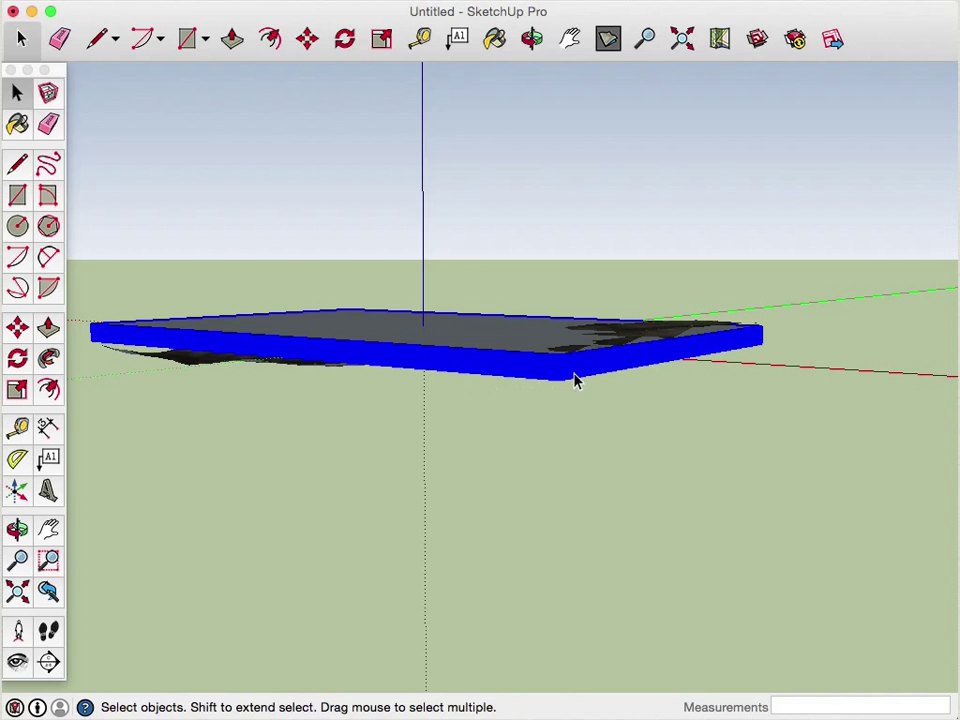
# Move the slice stack downward until it cuts through the terrain, then inspect it
pyautogui.press('m')
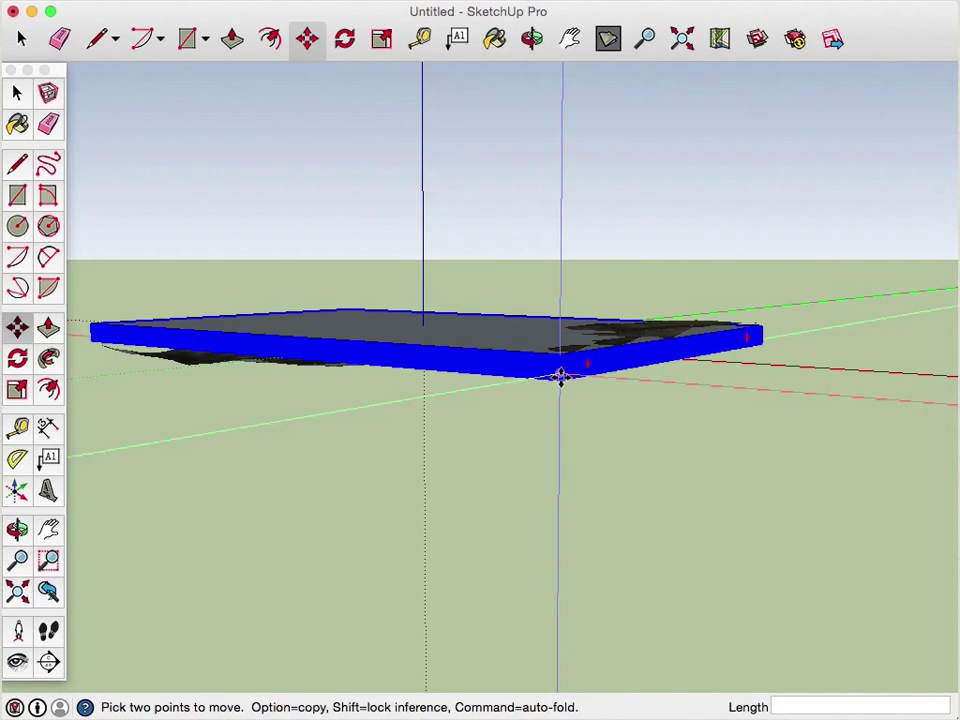
pyautogui.click(561, 384)
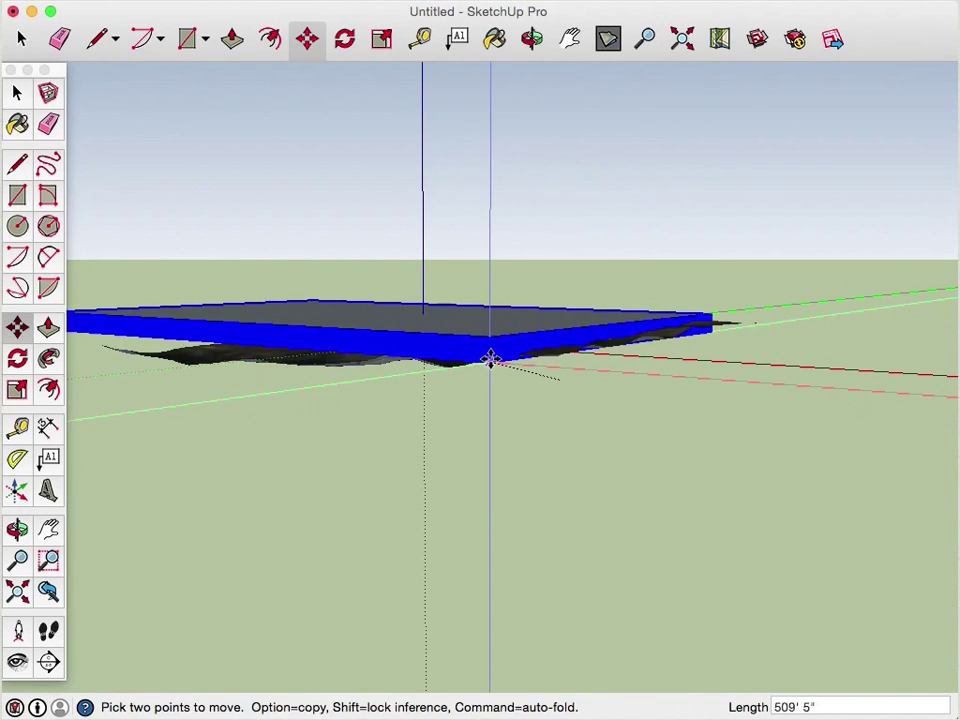
pyautogui.click(489, 358)
pyautogui.press('o')
pyautogui.moveTo(514, 399); pyautogui.dragTo(551, 474)
pyautogui.scroll(-2, 510, 468)
pyautogui.scroll(2, 587, 545)
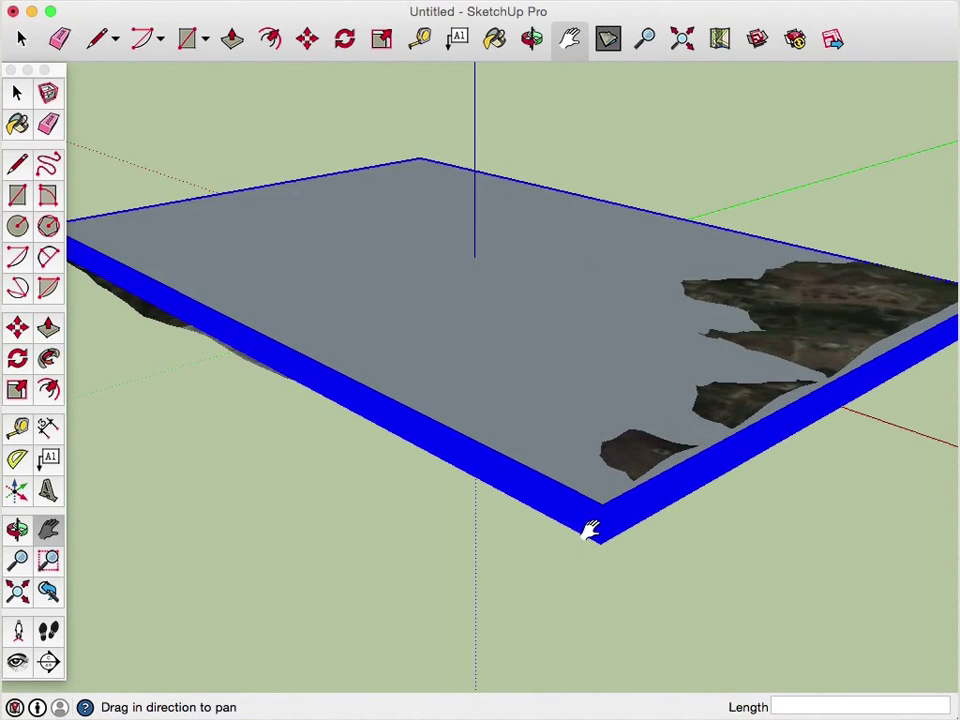
# From a level side view, attempt a move-copy of the box, then cancel it
pyautogui.moveTo(590, 535); pyautogui.dragTo(602, 354, button='middle')
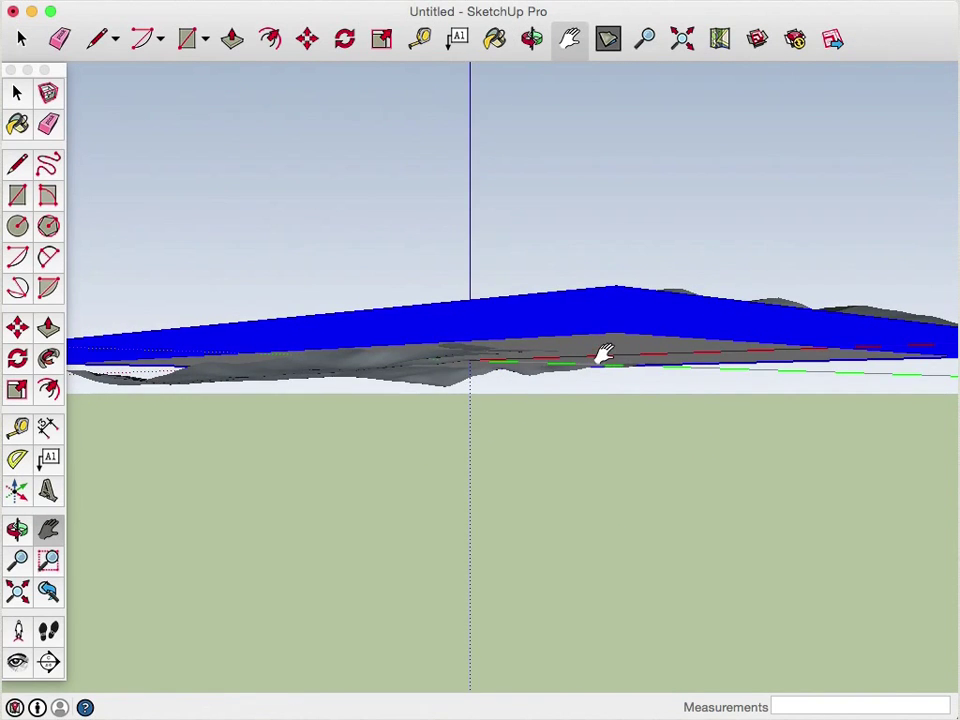
pyautogui.press('m')
pyautogui.click(621, 328)
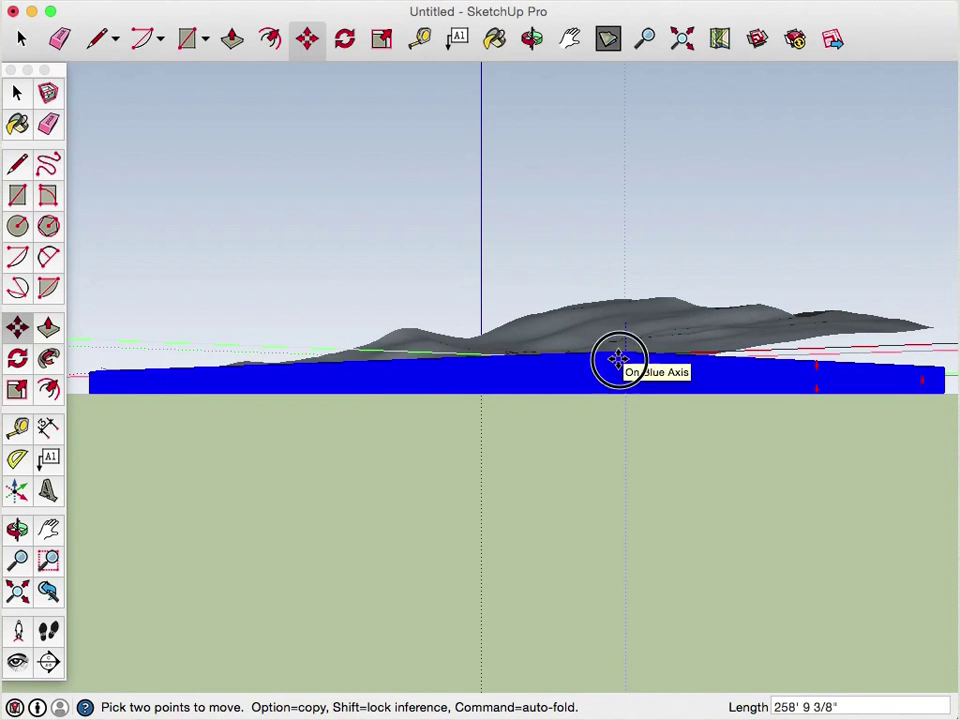
pyautogui.keyDown('alt'); pyautogui.click(622, 387); pyautogui.keyUp('alt')
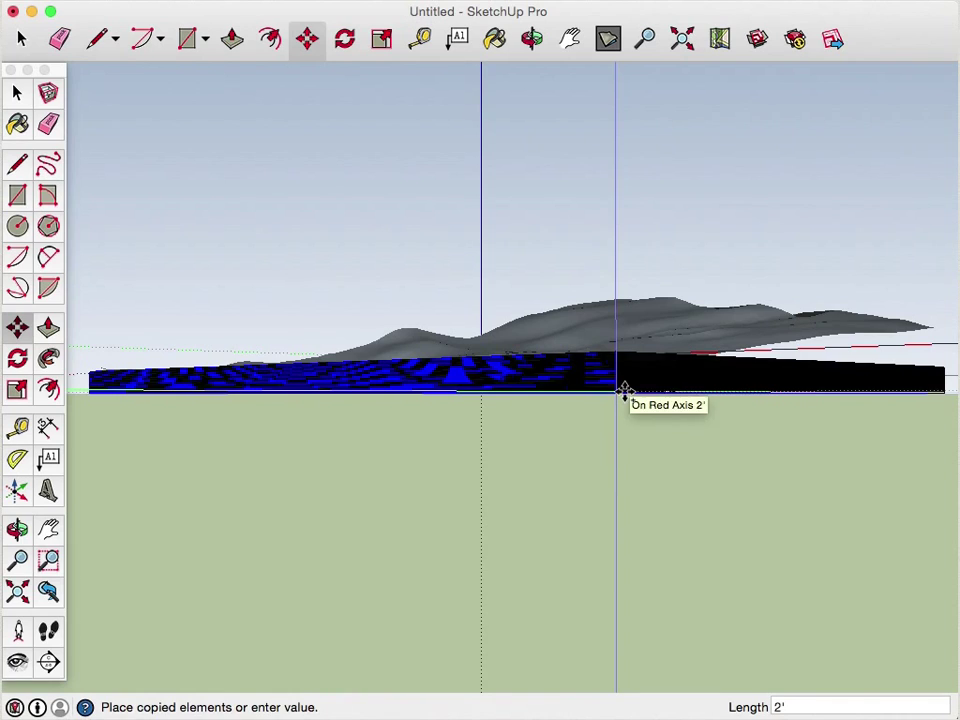
pyautogui.press('Escape')
pyautogui.press('space')
pyautogui.scroll(10, 628, 371)
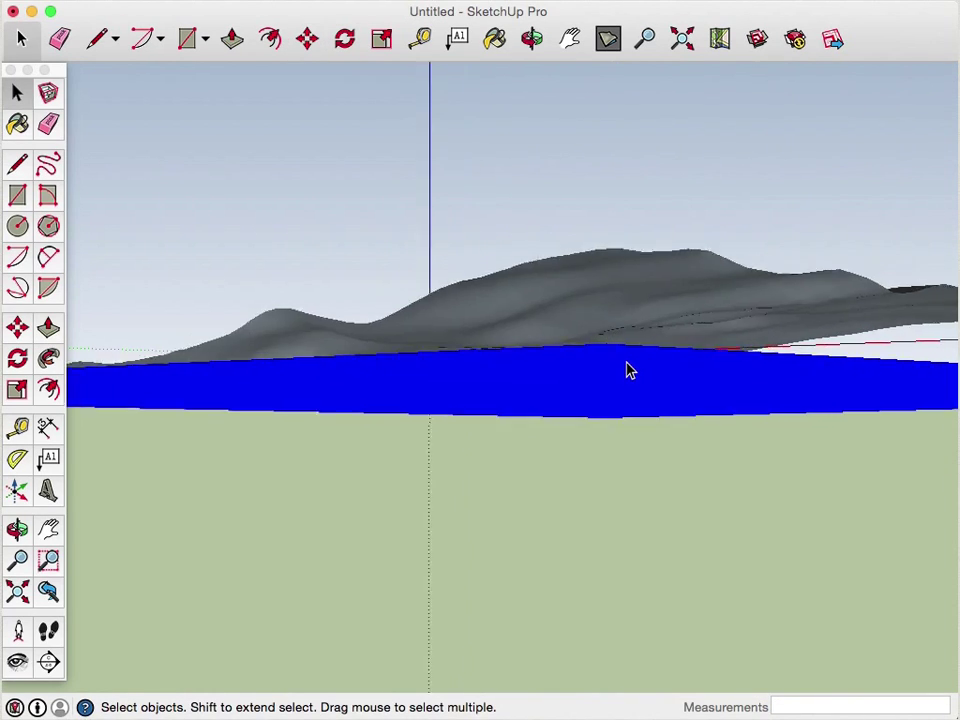
pyautogui.scroll(8, 595, 337)
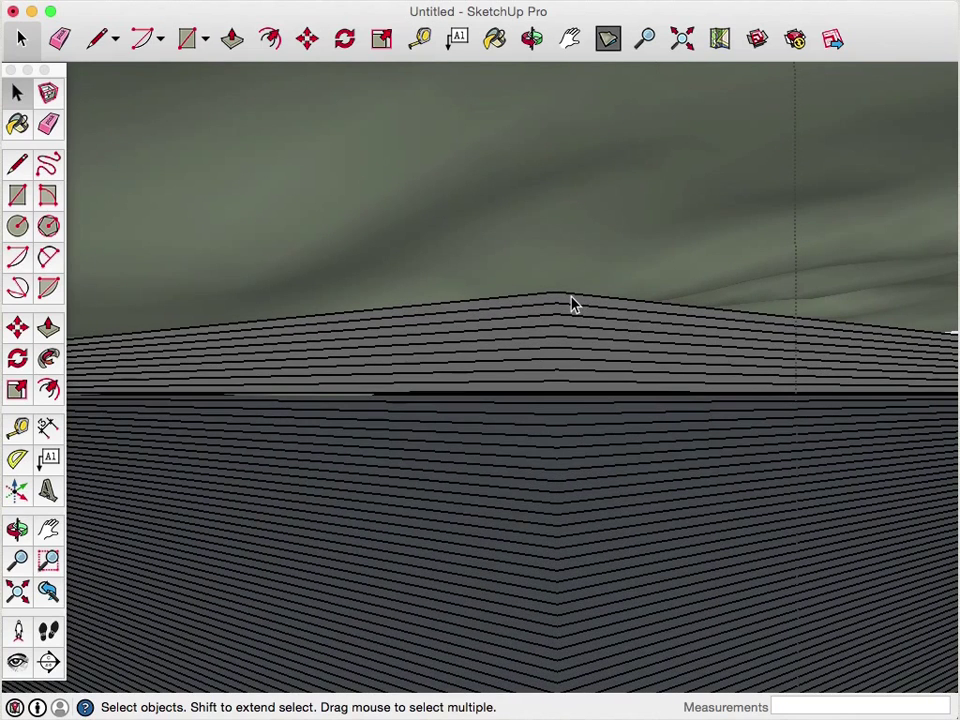
# Copy the box's top edge just above the original, then undo that copy
pyautogui.click(571, 297)
pyautogui.press('m')
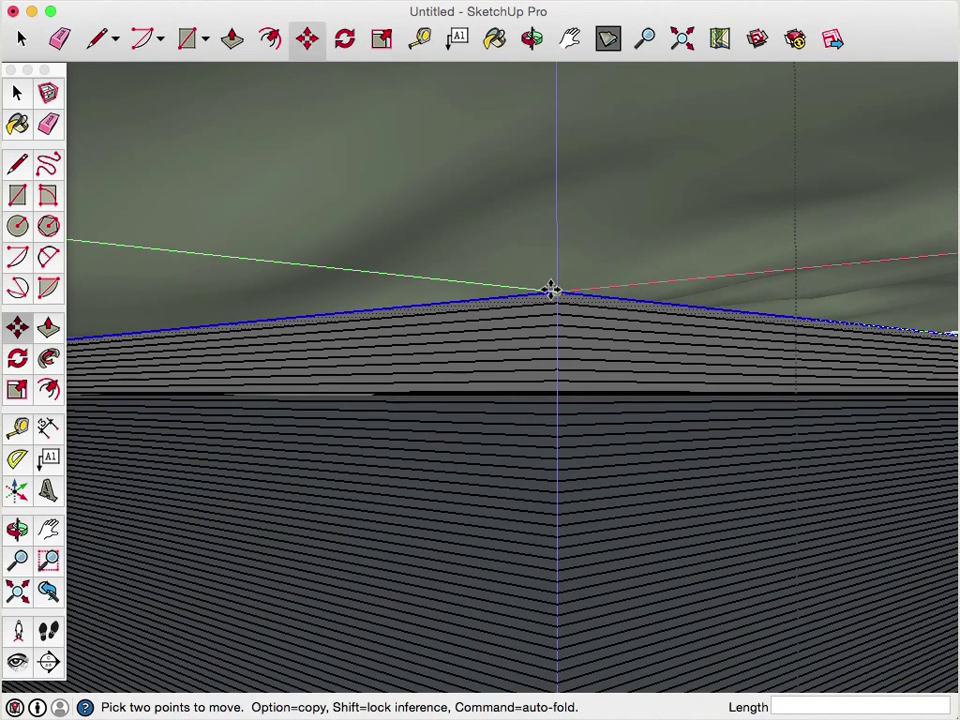
pyautogui.click(552, 289)
pyautogui.press('alt')
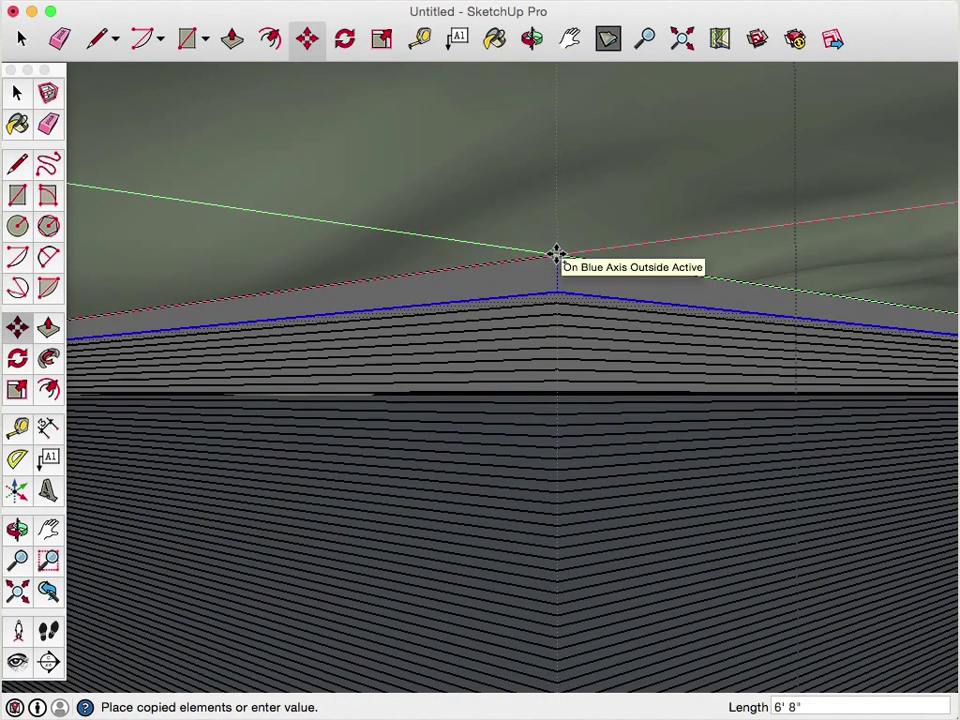
pyautogui.click(557, 253)
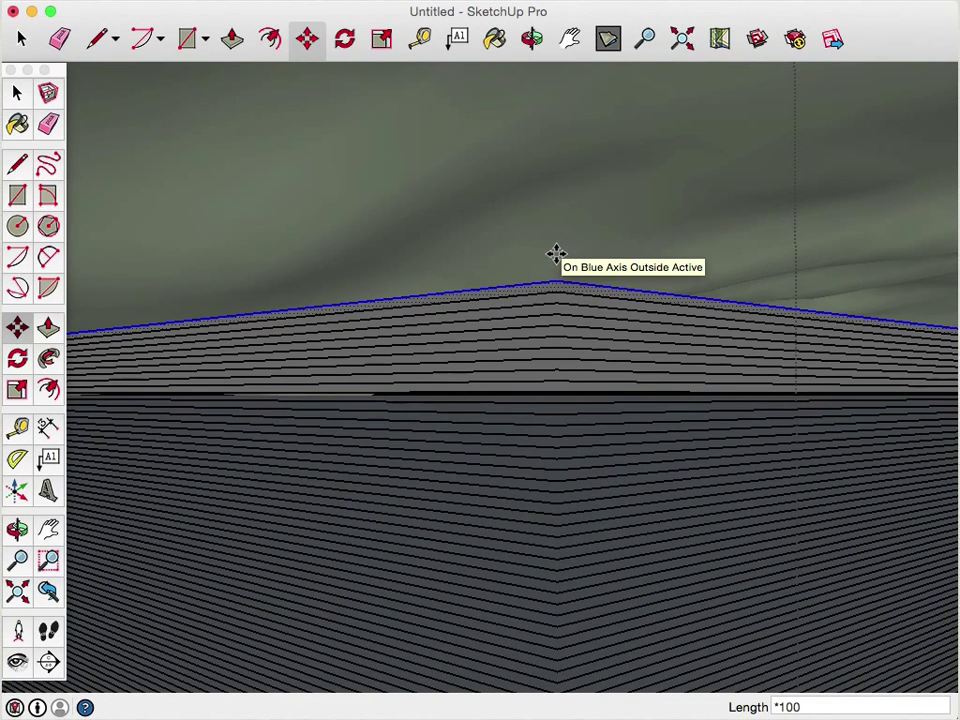
pyautogui.scroll(-3, 549, 352)
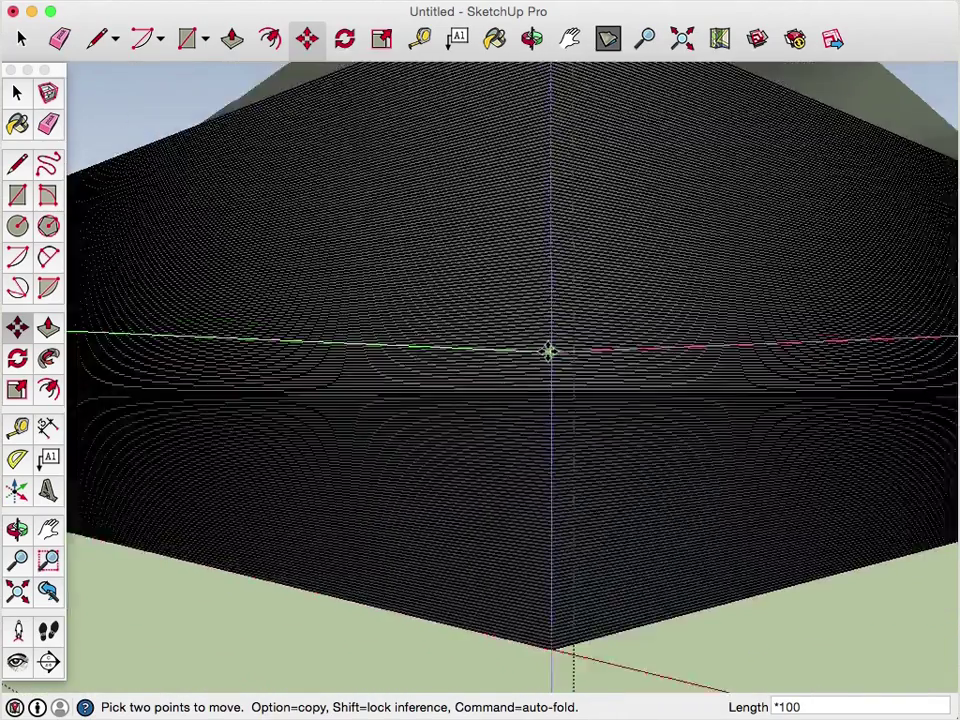
pyautogui.scroll(-4, 548, 352)
pyautogui.press('super+z')
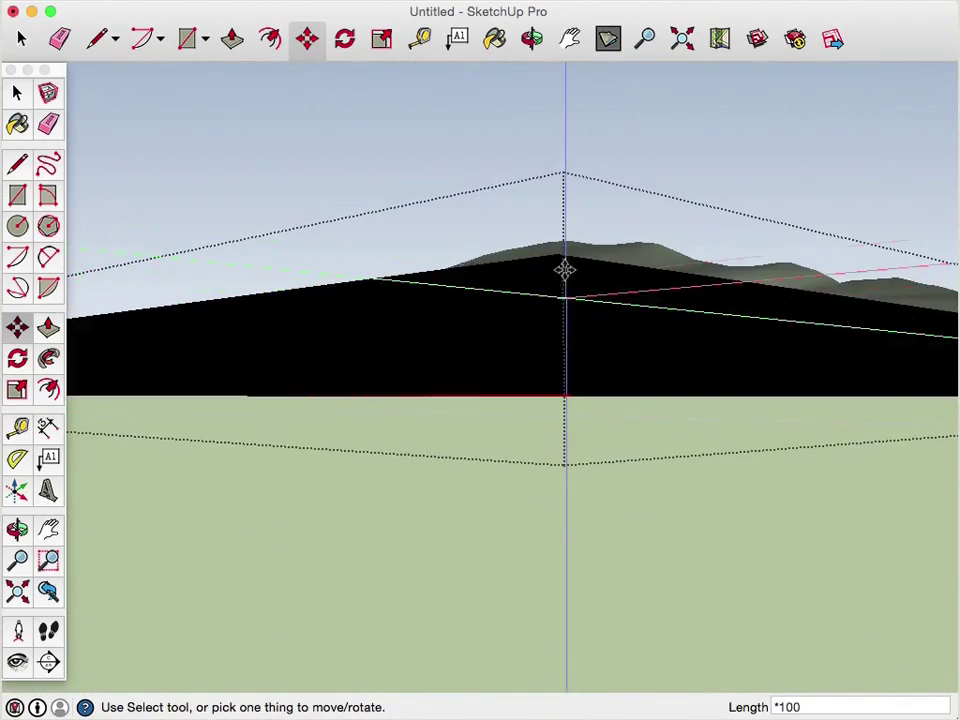
# Reposition the model axes origin onto the box's corner
pyautogui.moveTo(565, 268); pyautogui.dragTo(601, 315, button='middle')
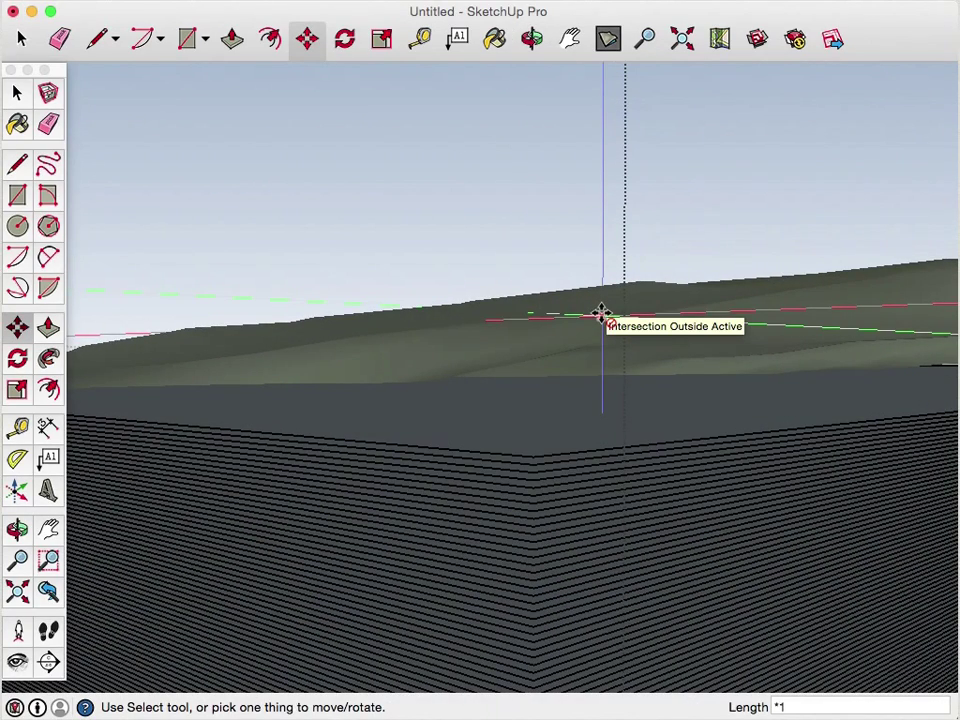
pyautogui.scroll(5, 601, 315)
pyautogui.scroll(-10, 660, 287)
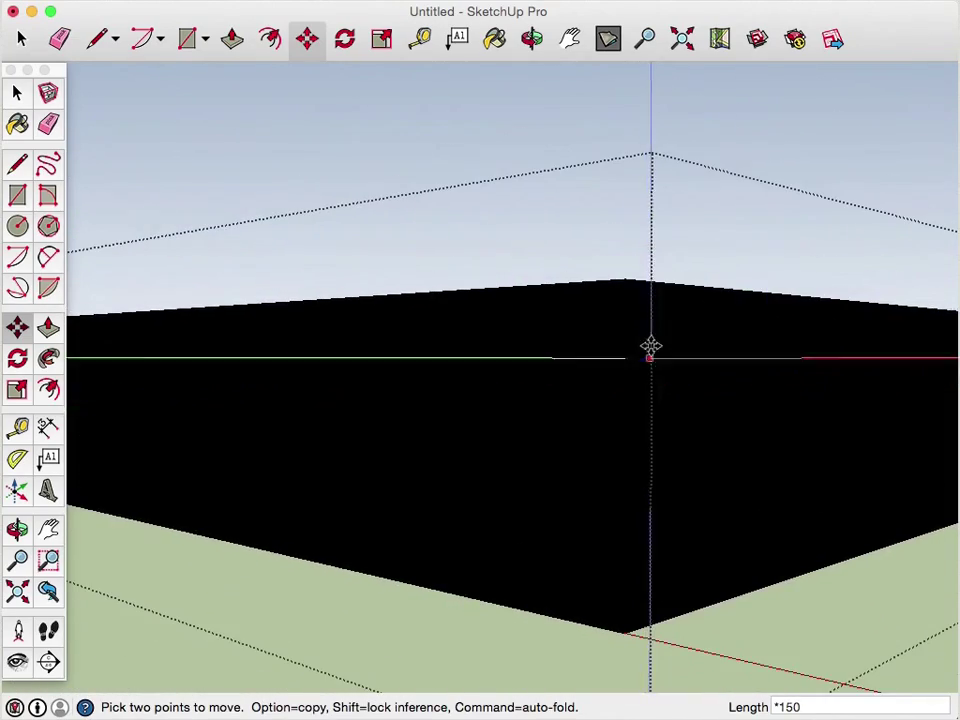
pyautogui.click(650, 352)
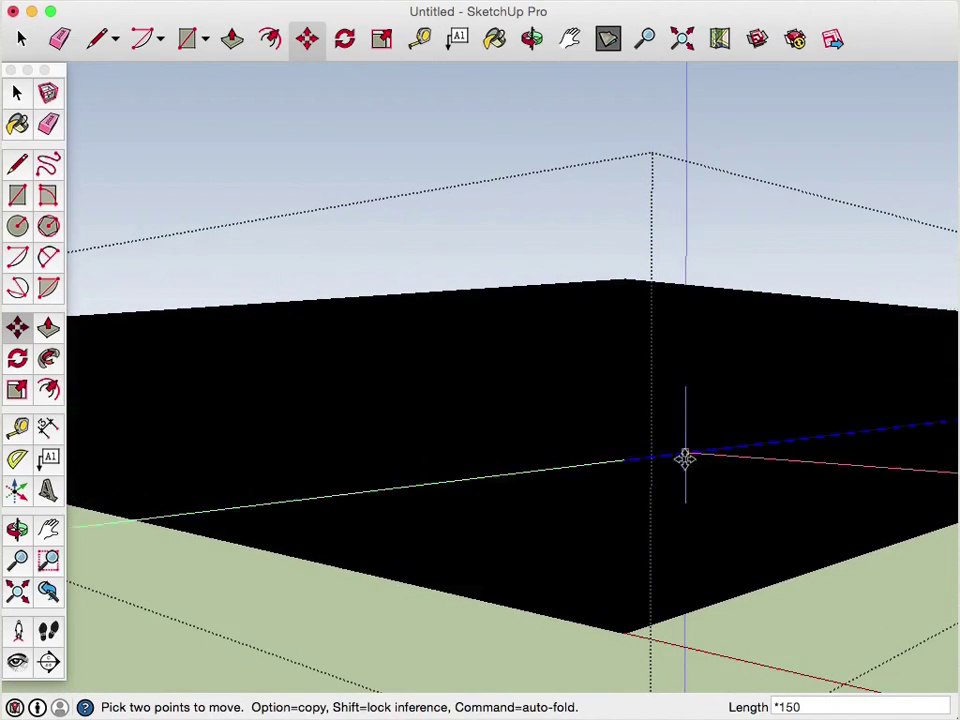
pyautogui.click(752, 640)
pyautogui.click(779, 688)
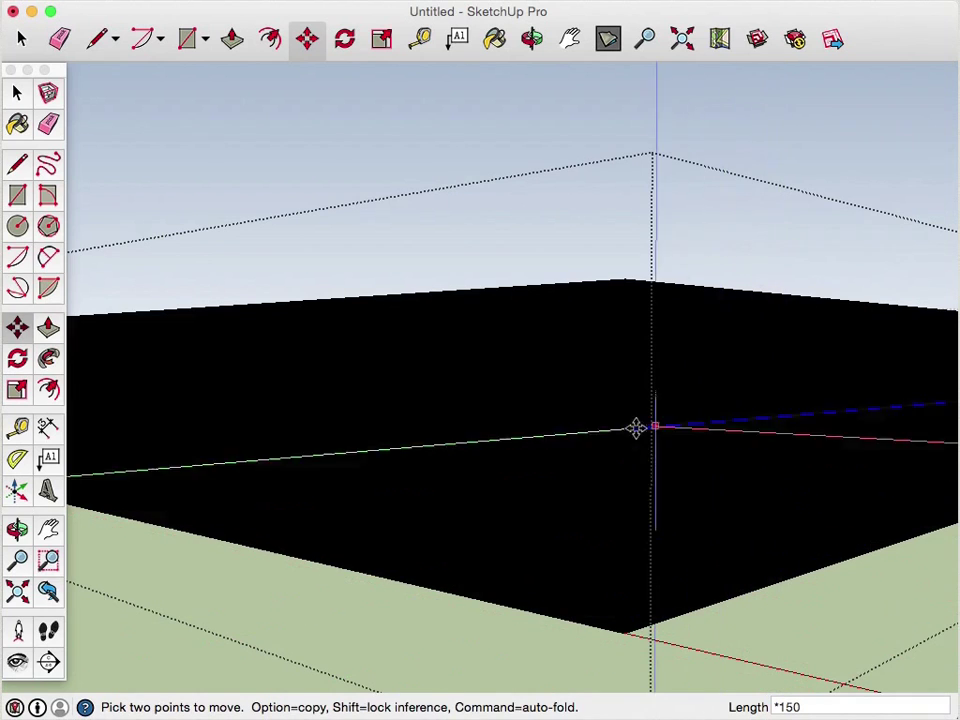
pyautogui.click(615, 327)
pyautogui.click(615, 327)
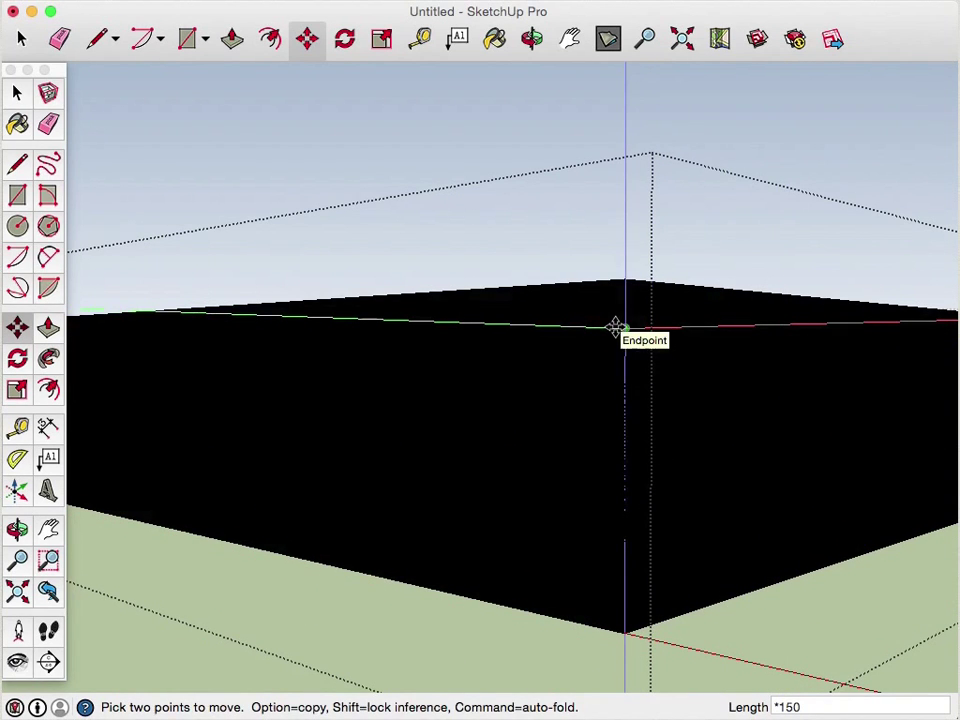
pyautogui.click(615, 322)
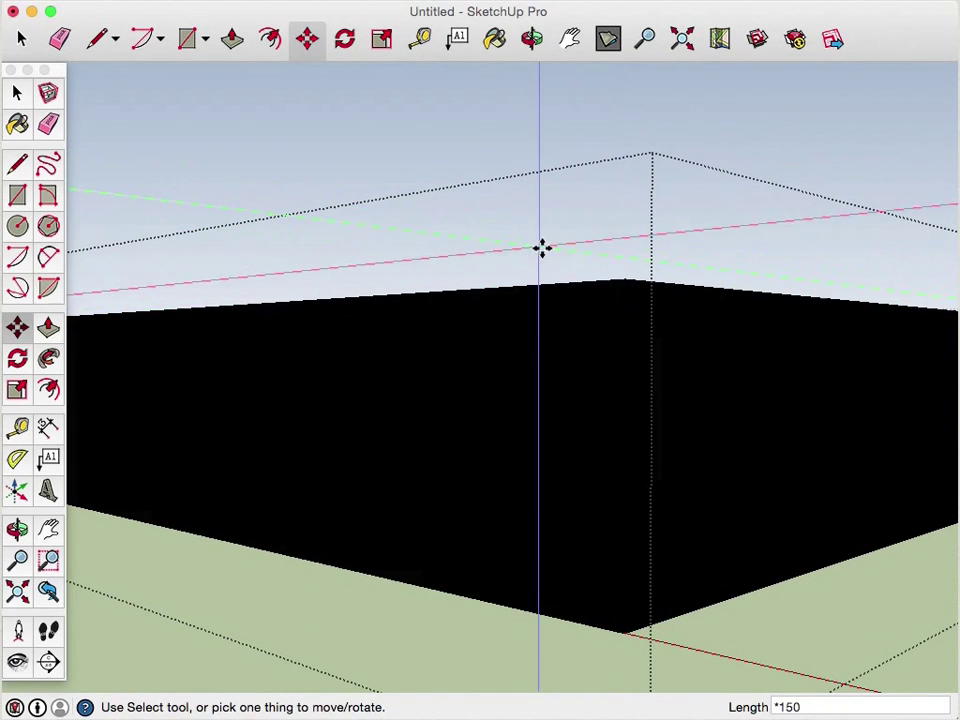
pyautogui.click(784, 668)
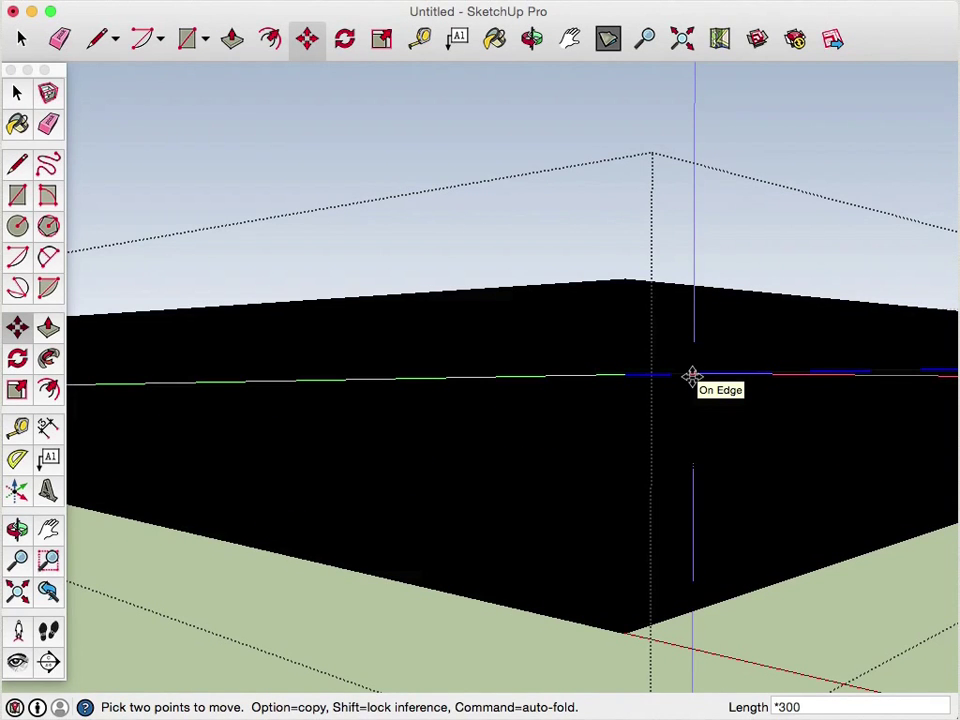
pyautogui.click(692, 376)
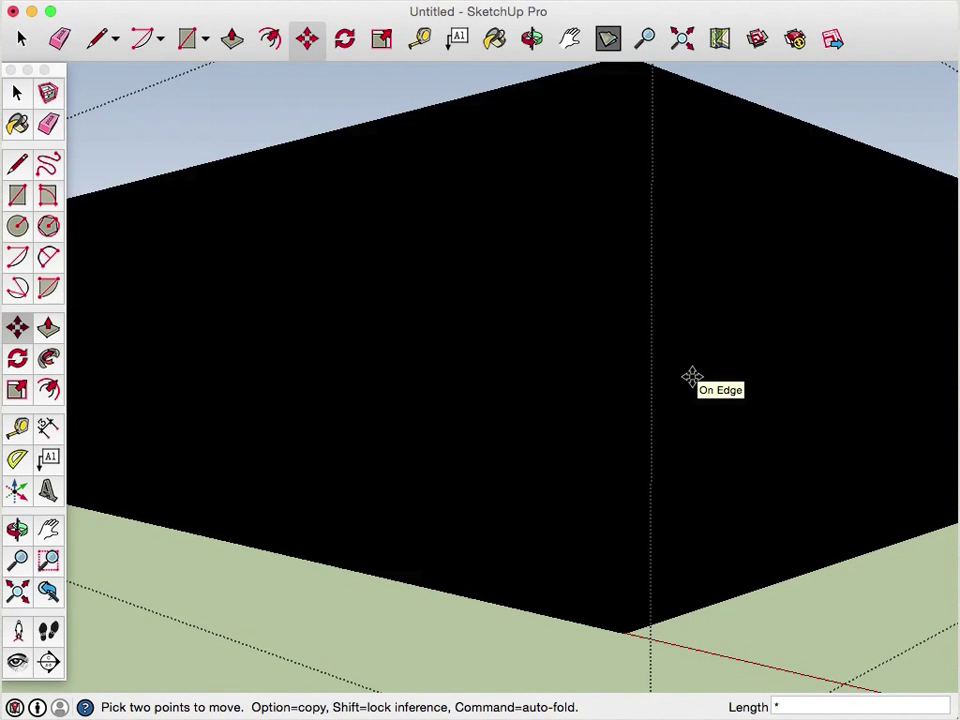
# Cancel the taller stack, copy the box's top edge upward as a 290-copy array, and clear the selection
pyautogui.press('Escape')
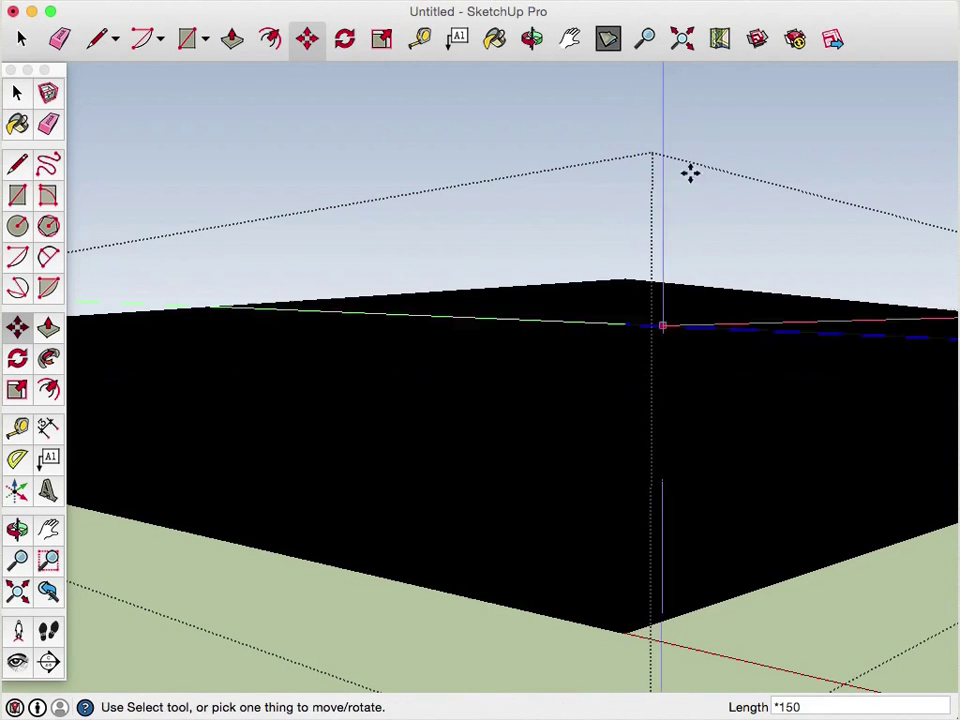
pyautogui.scroll(-2, 690, 165)
pyautogui.press('o')
pyautogui.moveTo(692, 197); pyautogui.dragTo(788, 278)
pyautogui.press('m')
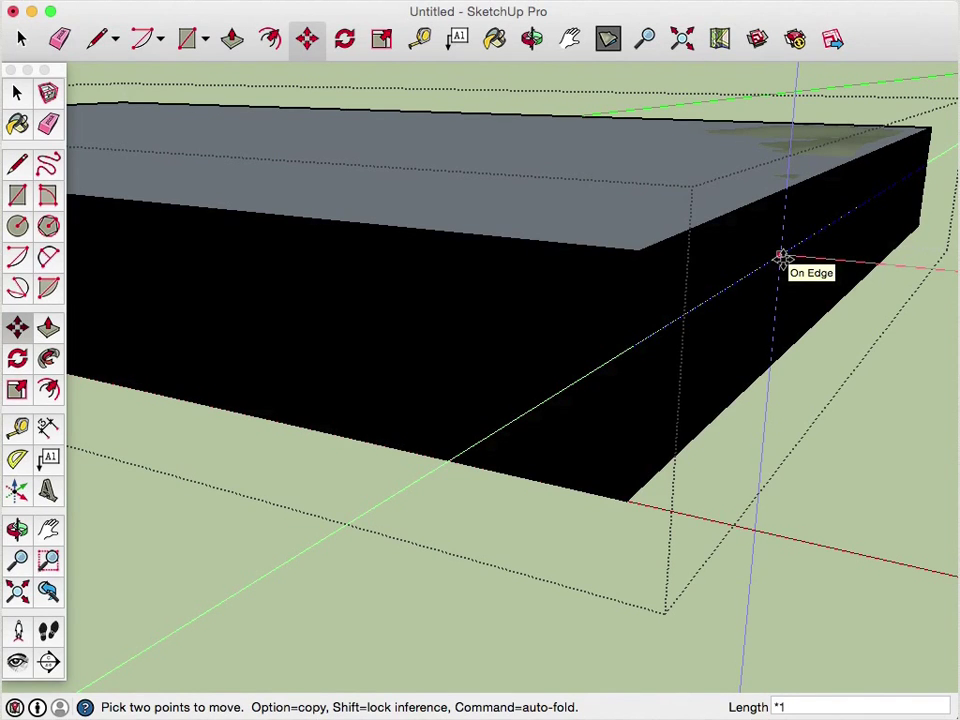
pyautogui.click(781, 256)
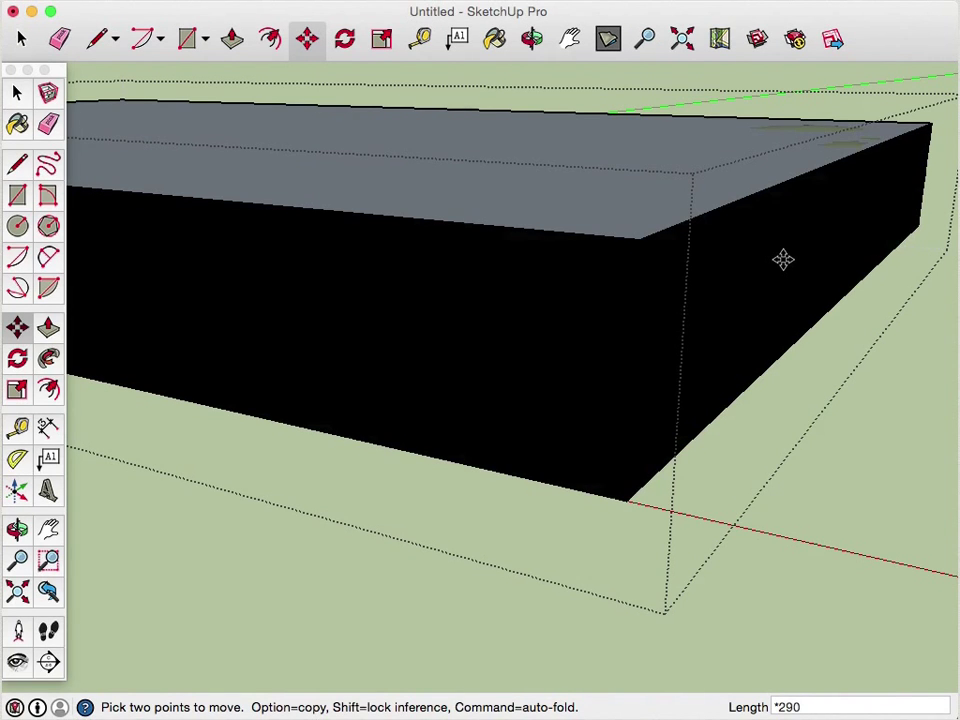
pyautogui.scroll(3, 783, 260)
pyautogui.scroll(-5, 782, 302)
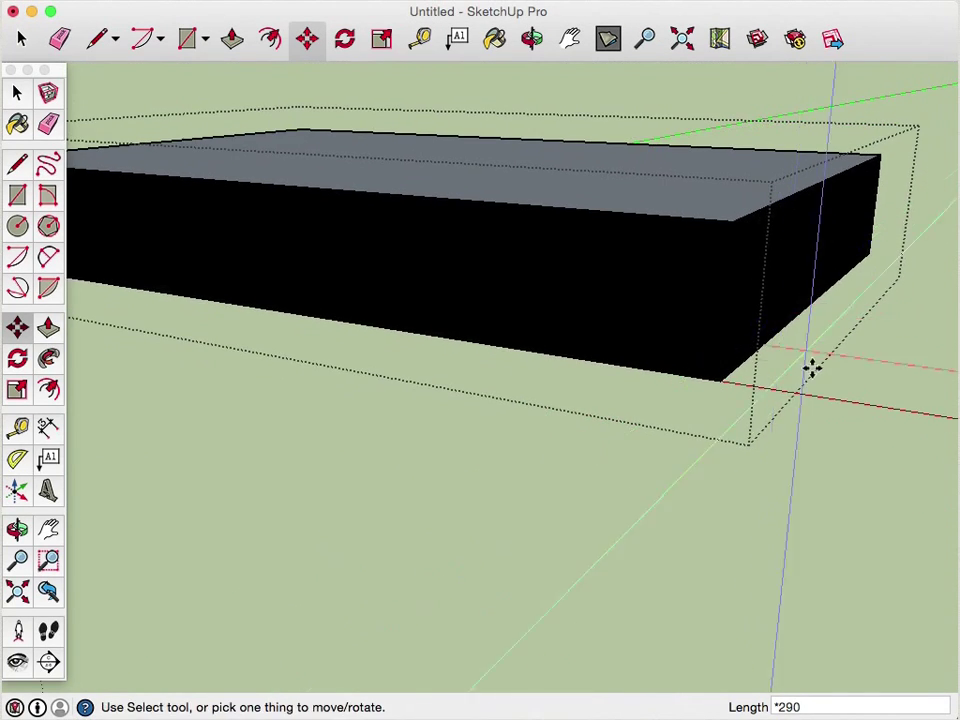
pyautogui.press('space')
pyautogui.click(836, 389)
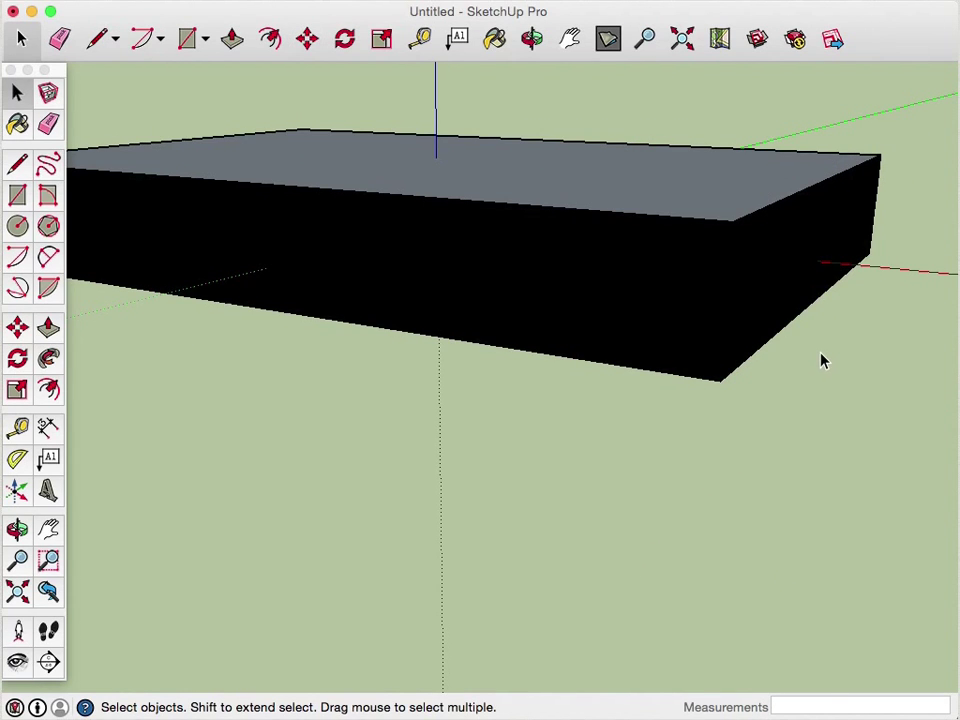
# Run Intersect Faces > With Selection on the box's side faces, then reselect the slicing box
pyautogui.click(740, 320)
pyautogui.rightClick(644, 273)
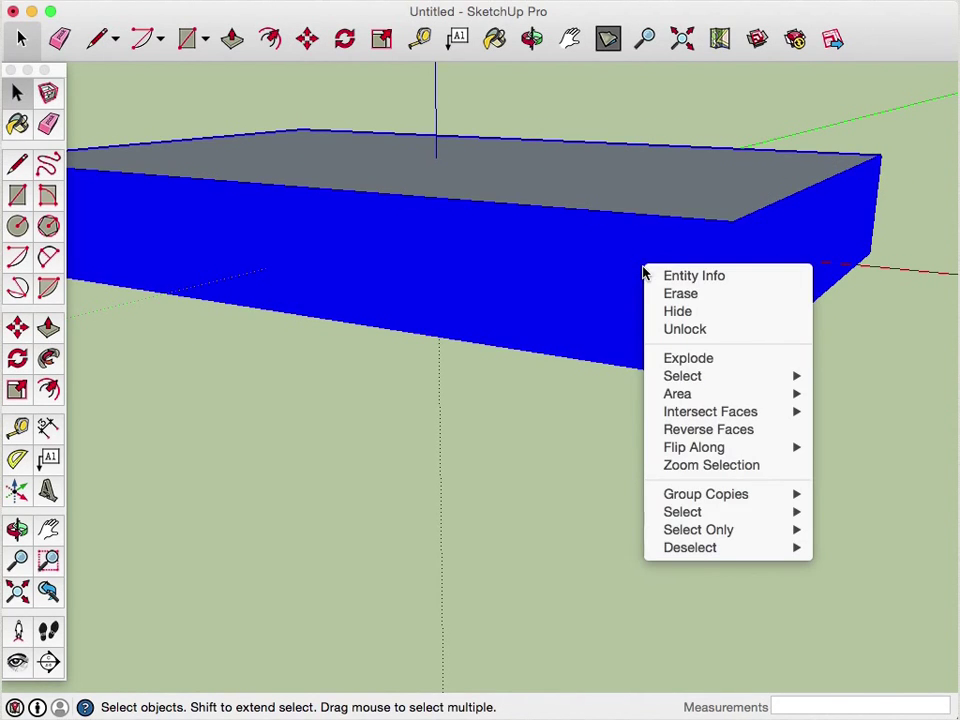
pyautogui.moveTo(760, 413)
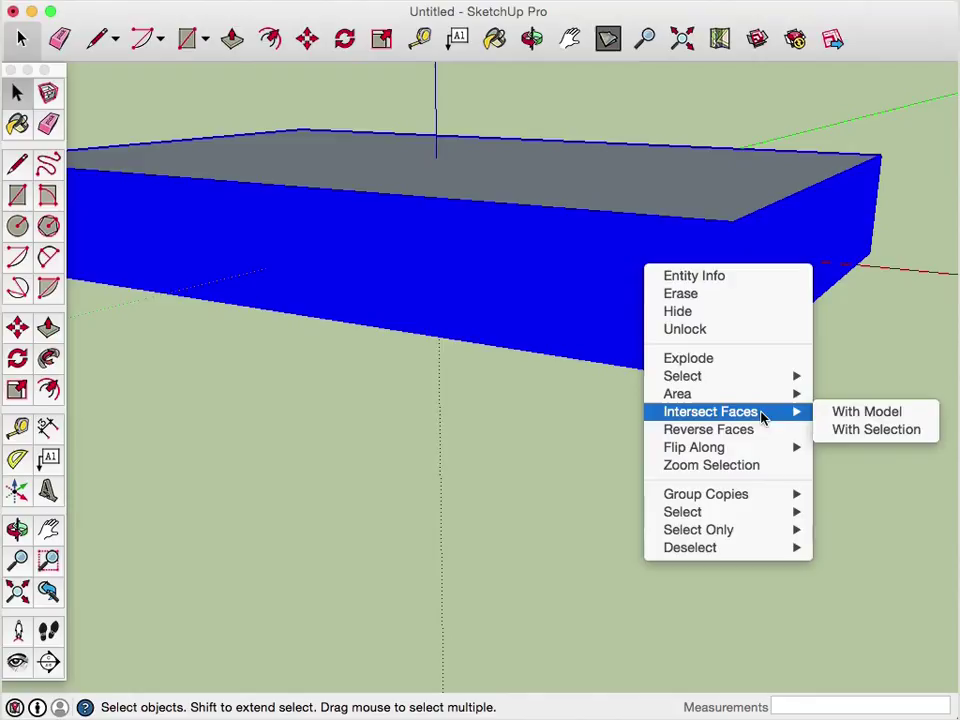
pyautogui.click(895, 431)
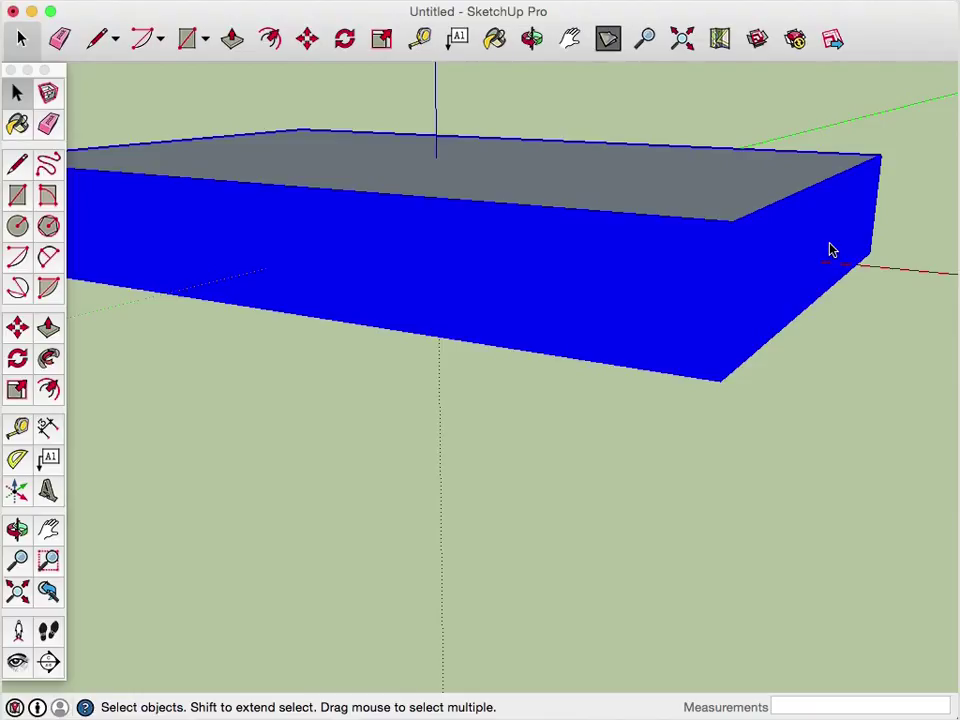
pyautogui.press('super+shift+a')
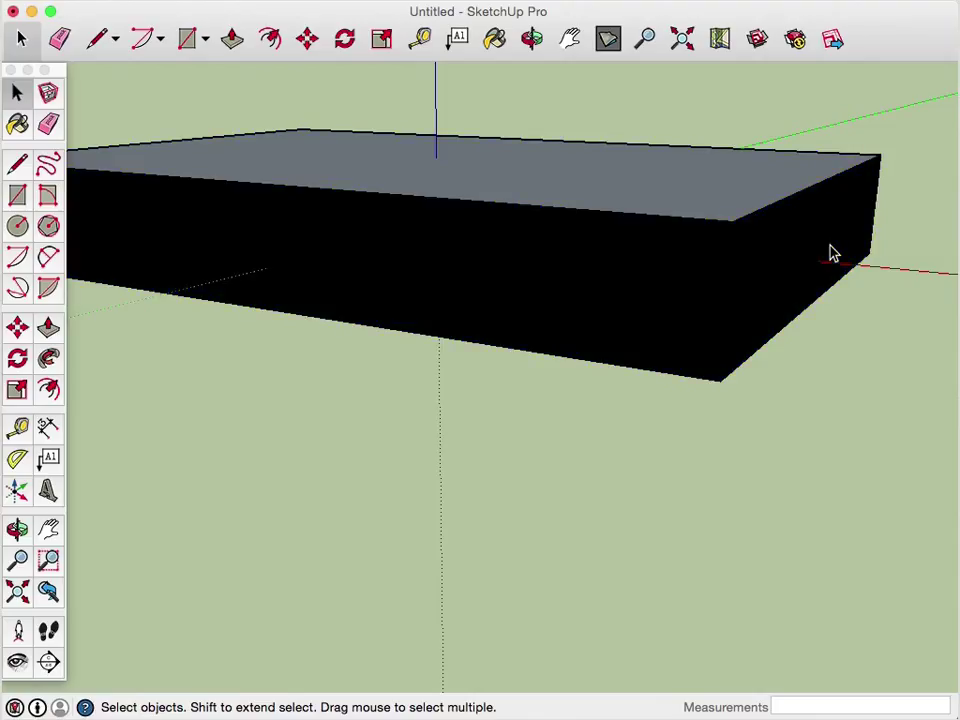
pyautogui.click(831, 254)
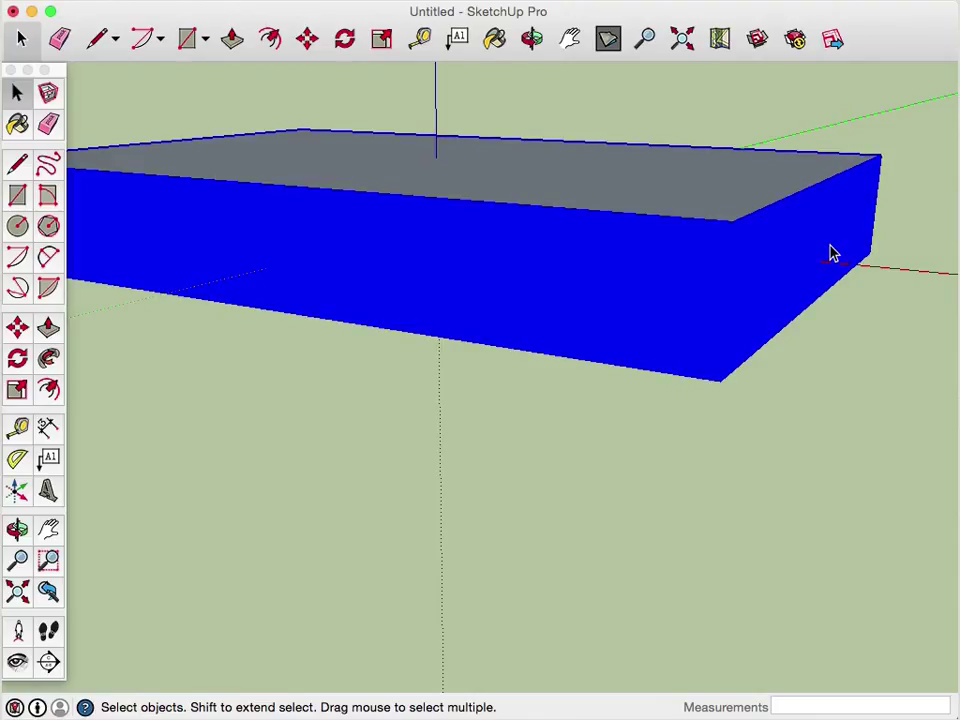
# Delete the slicing box and look down on the newly contoured terrain
pyautogui.press('Delete')
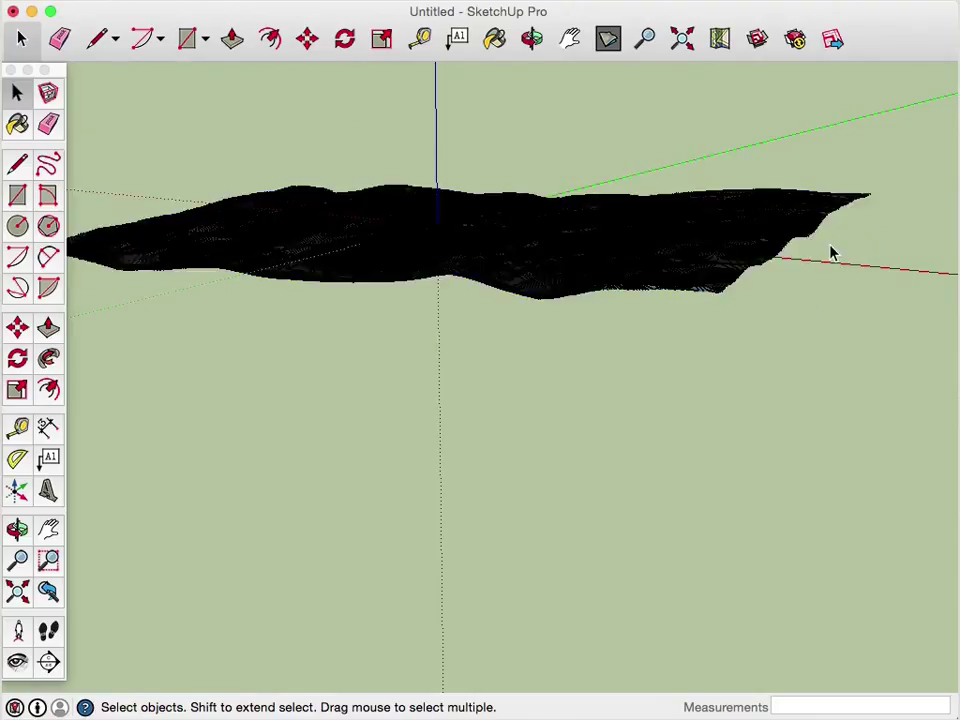
pyautogui.press('o')
pyautogui.moveTo(594, 249); pyautogui.dragTo(499, 343)
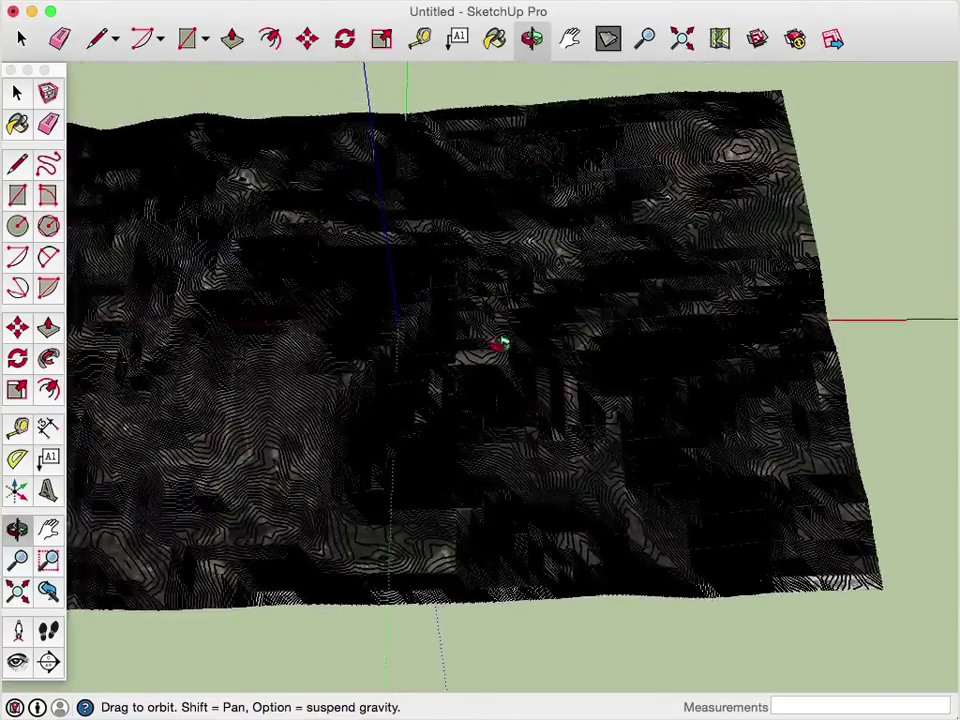
pyautogui.scroll(5, 493, 378)
pyautogui.scroll(6, 493, 378)
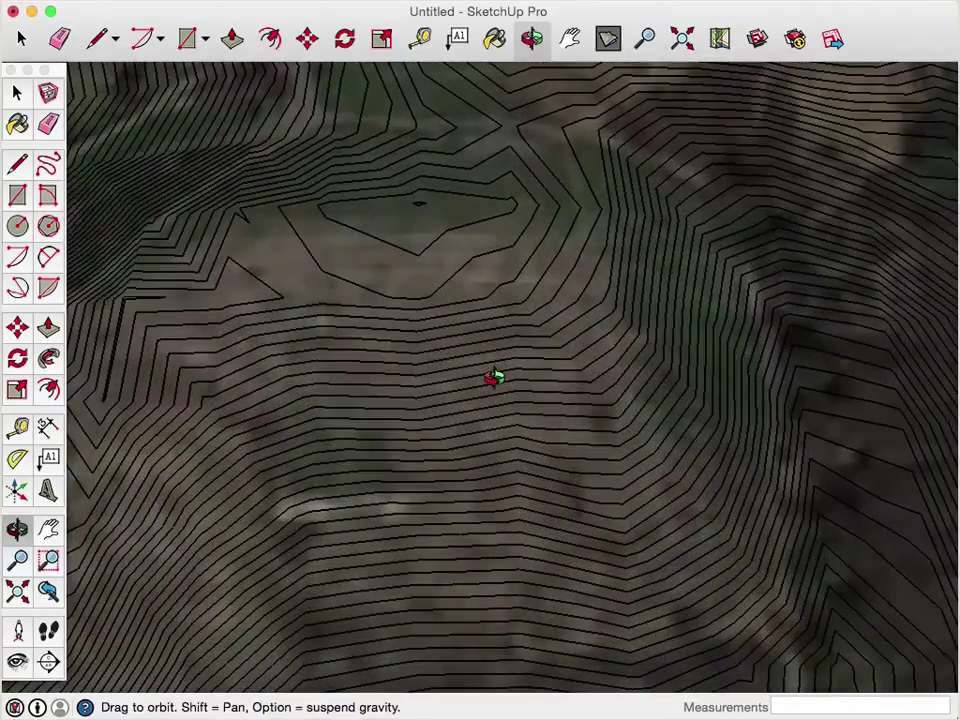
pyautogui.scroll(-10, 493, 378)
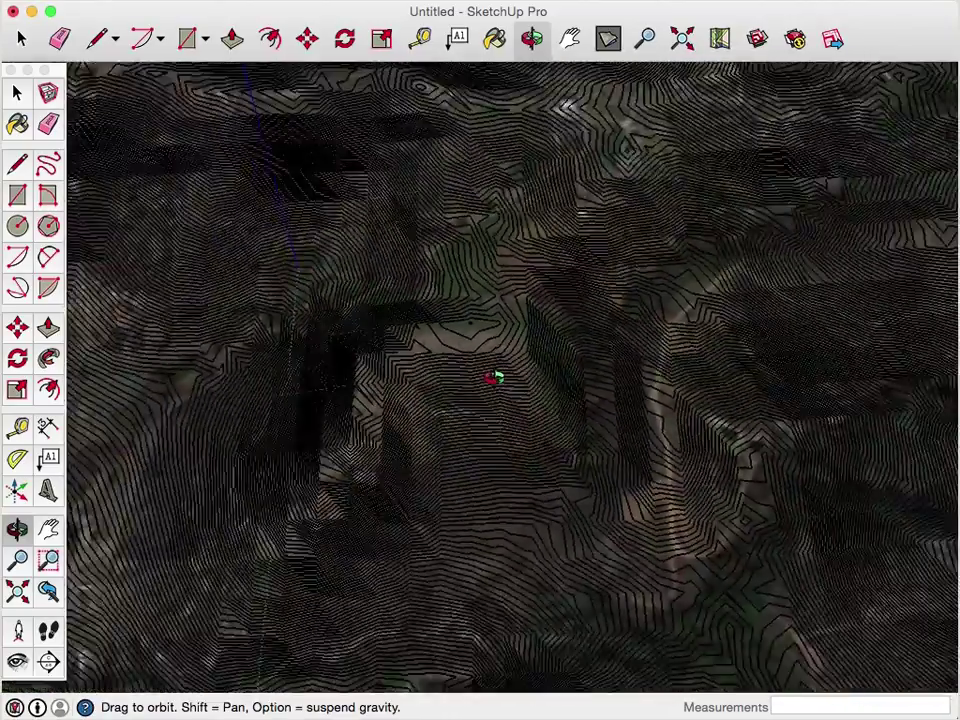
pyautogui.scroll(-3, 493, 380)
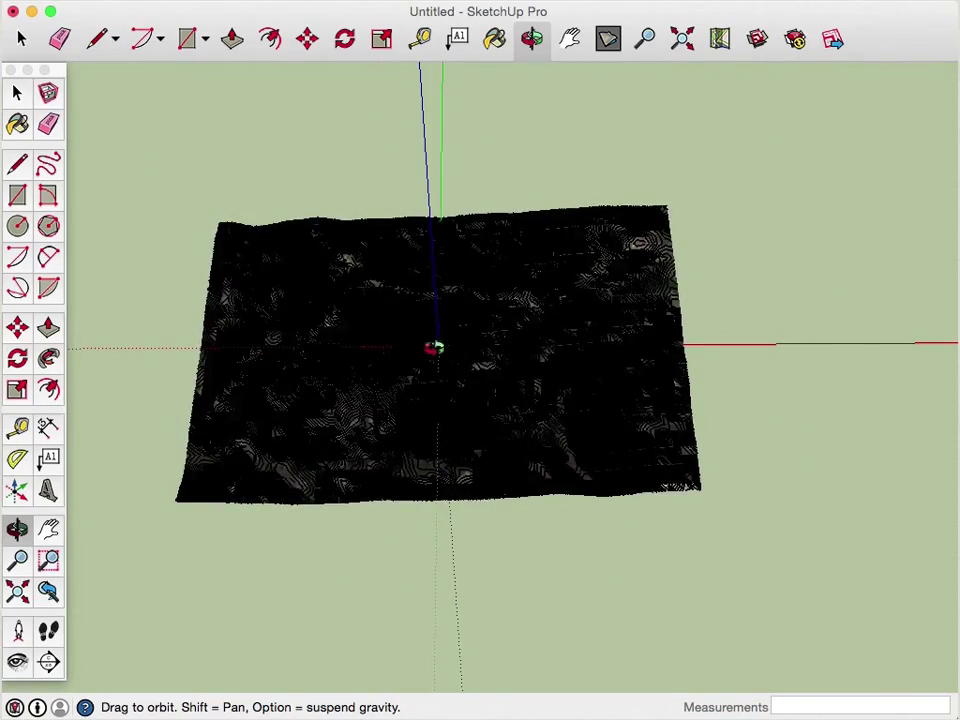
# Zoom and orbit across the terrain to a low oblique view of the contour lines
pyautogui.scroll(8, 358, 335)
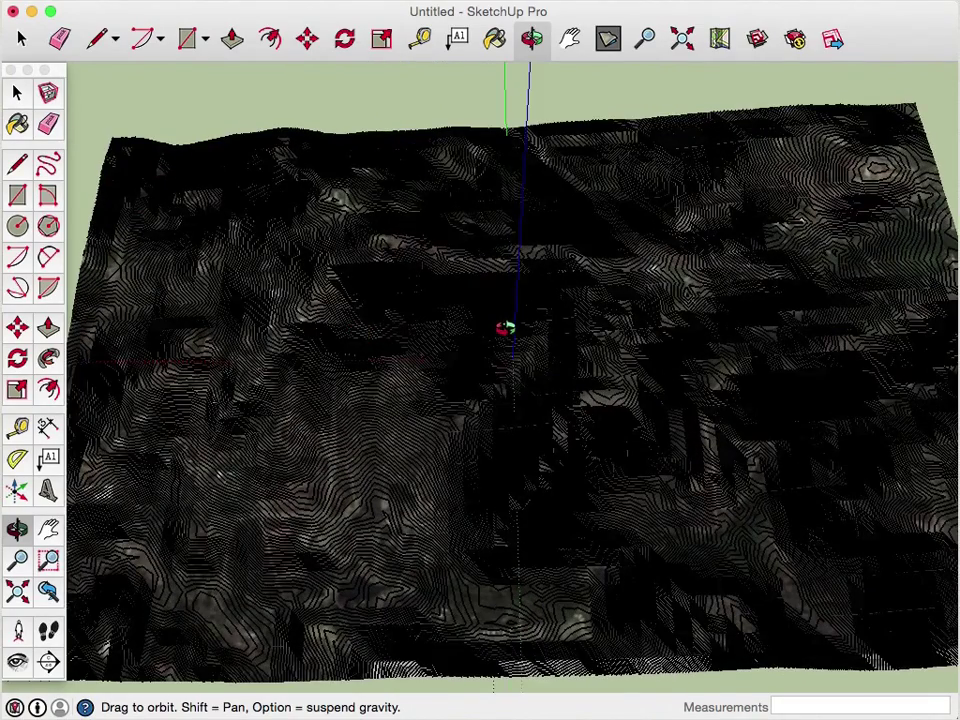
pyautogui.scroll(10, 505, 332)
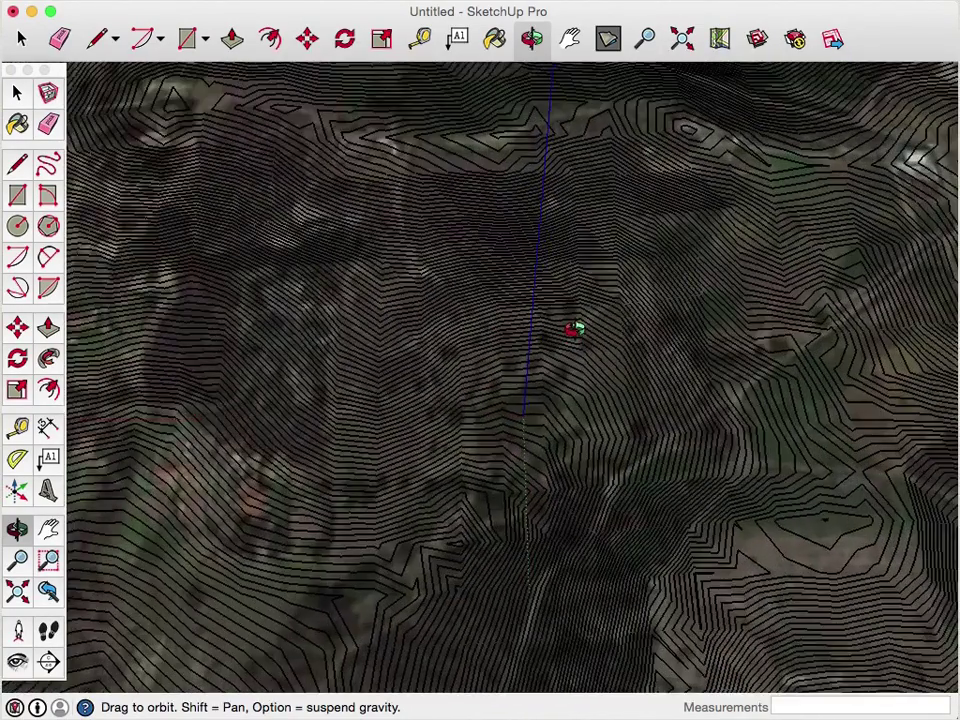
pyautogui.scroll(6, 573, 330)
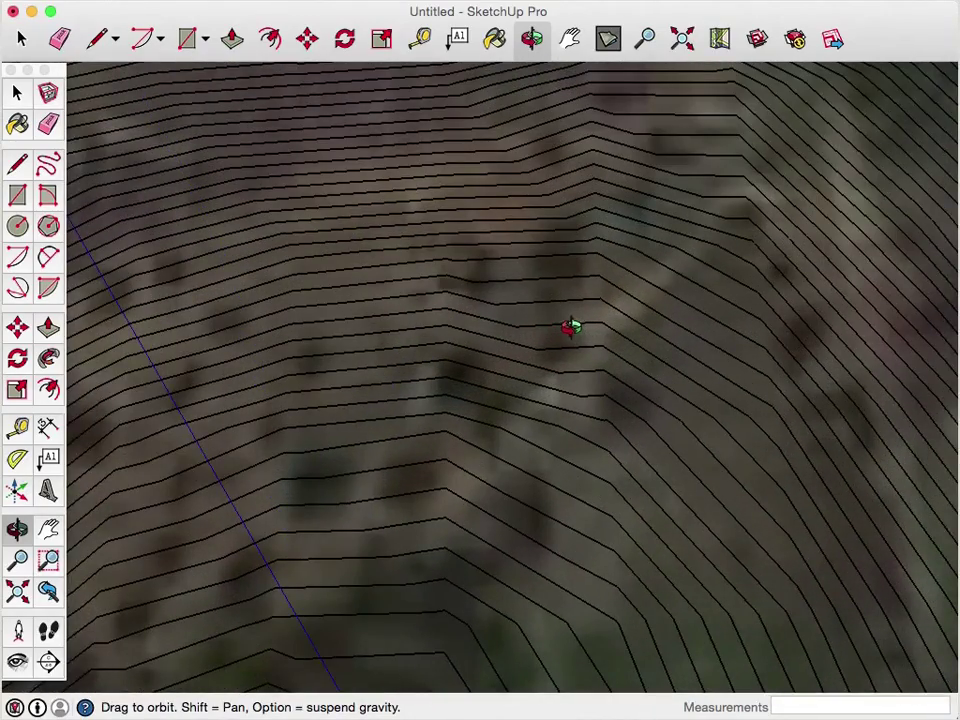
pyautogui.scroll(3, 540, 338)
pyautogui.scroll(-10, 472, 382)
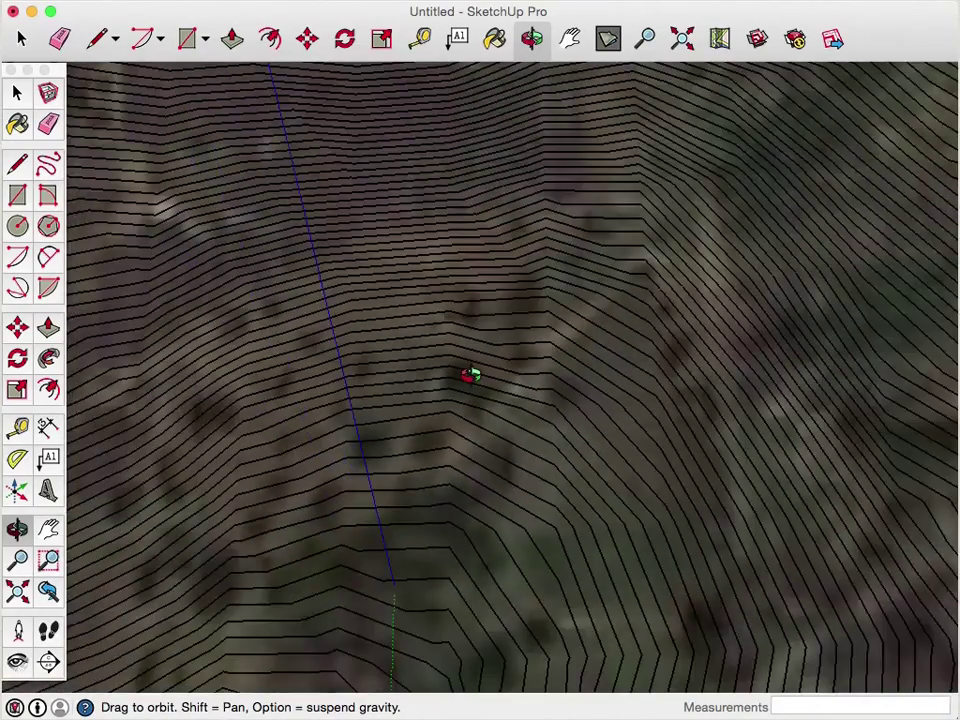
pyautogui.scroll(-2, 470, 375)
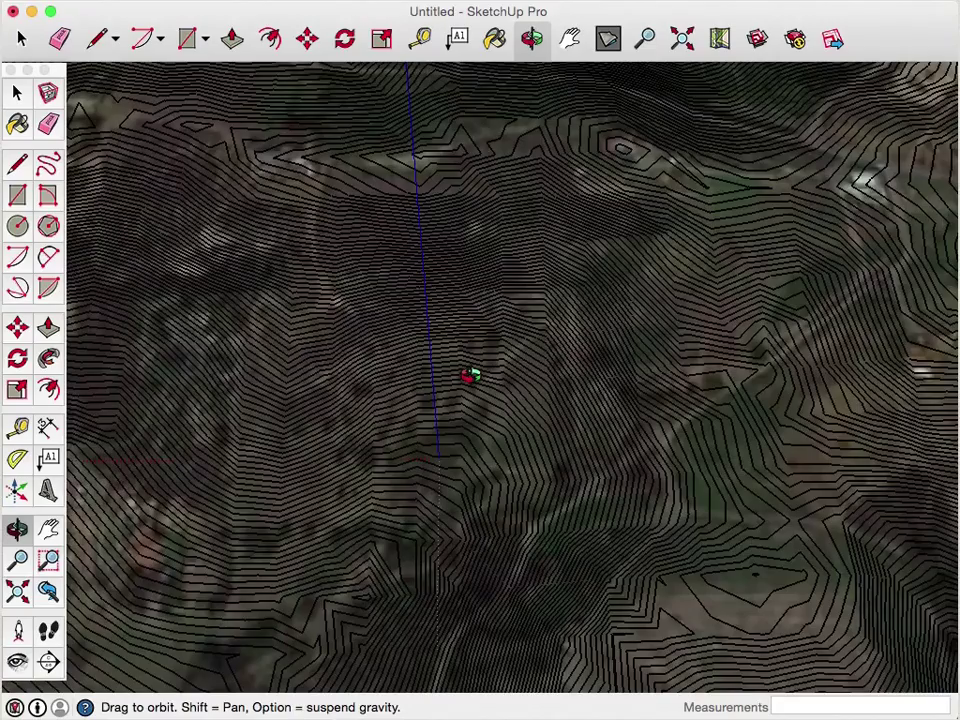
pyautogui.scroll(-2, 475, 362)
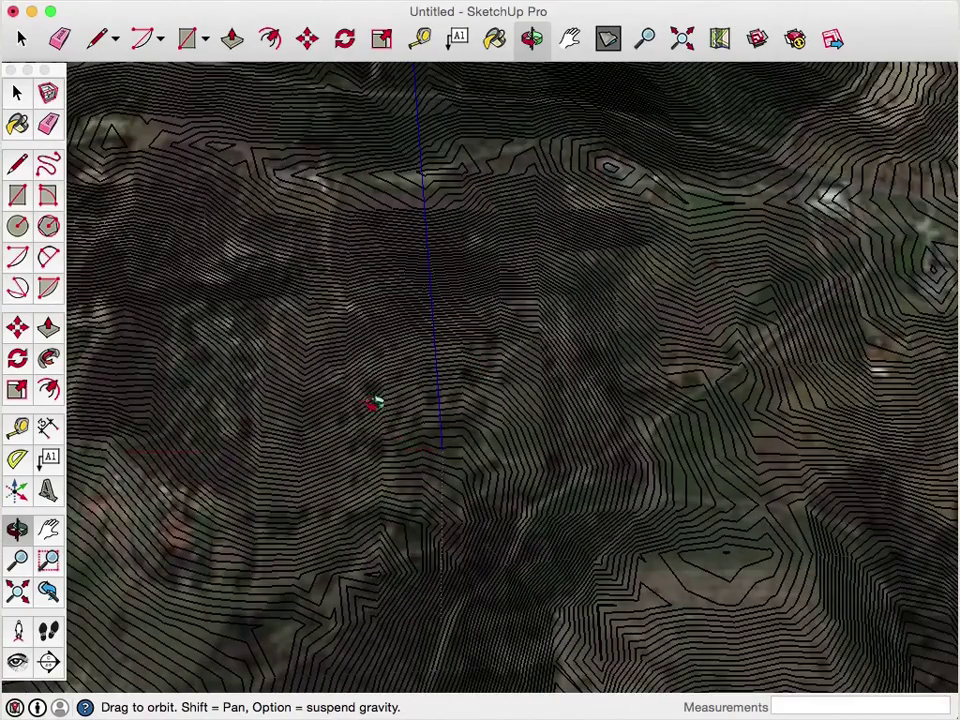
pyautogui.moveTo(277, 382); pyautogui.dragTo(679, 256)
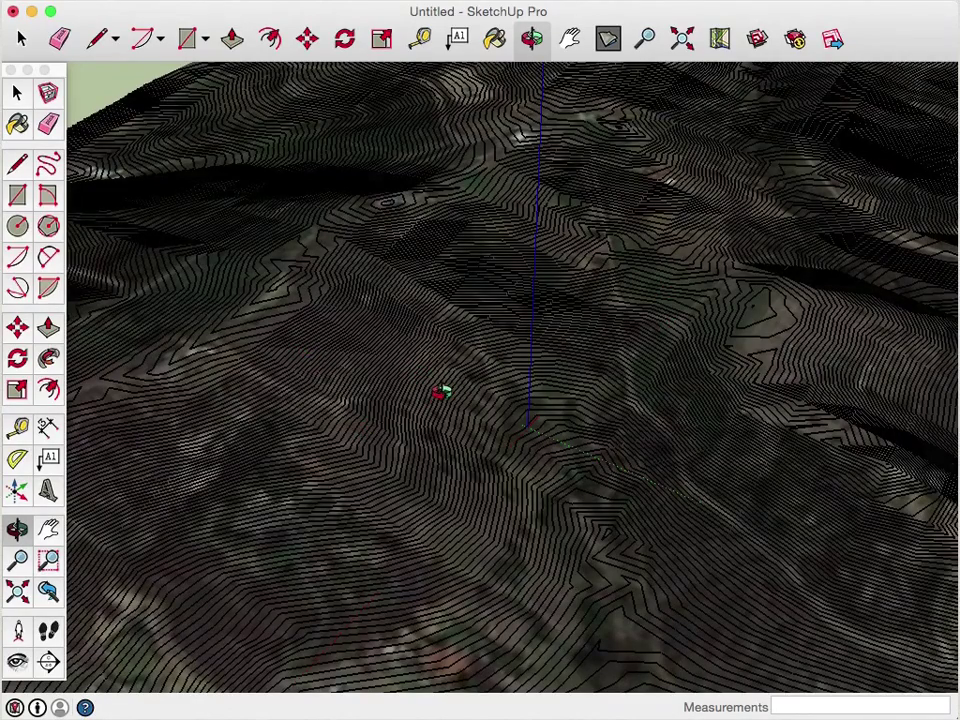
pyautogui.scroll(4, 441, 392)
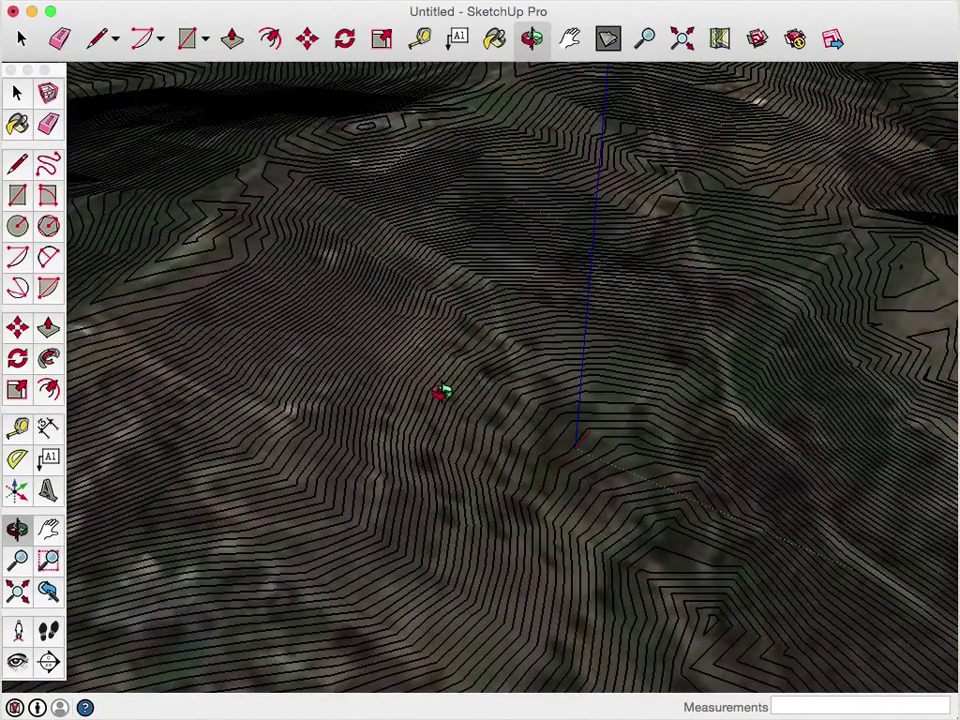
pyautogui.scroll(-8, 441, 392)
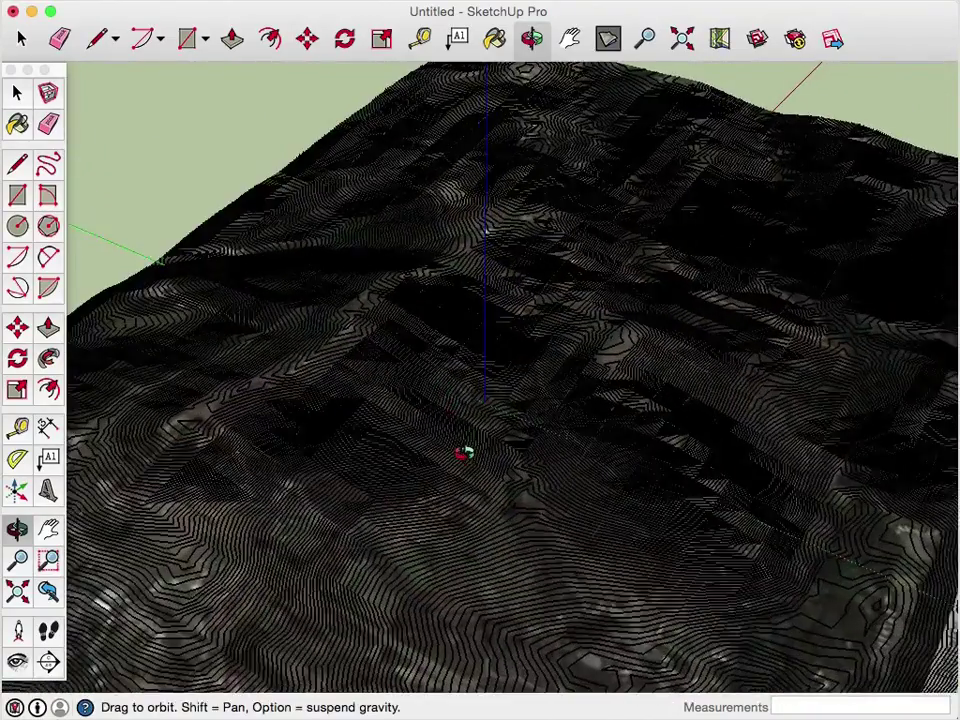
pyautogui.moveTo(463, 453); pyautogui.dragTo(491, 462)
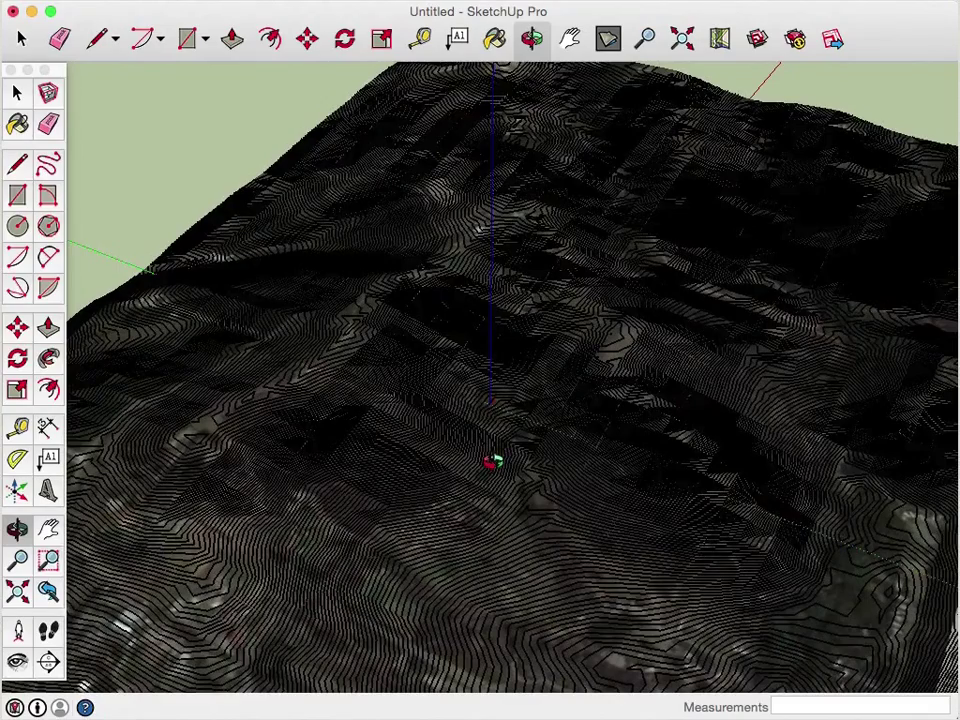
pyautogui.press('space')
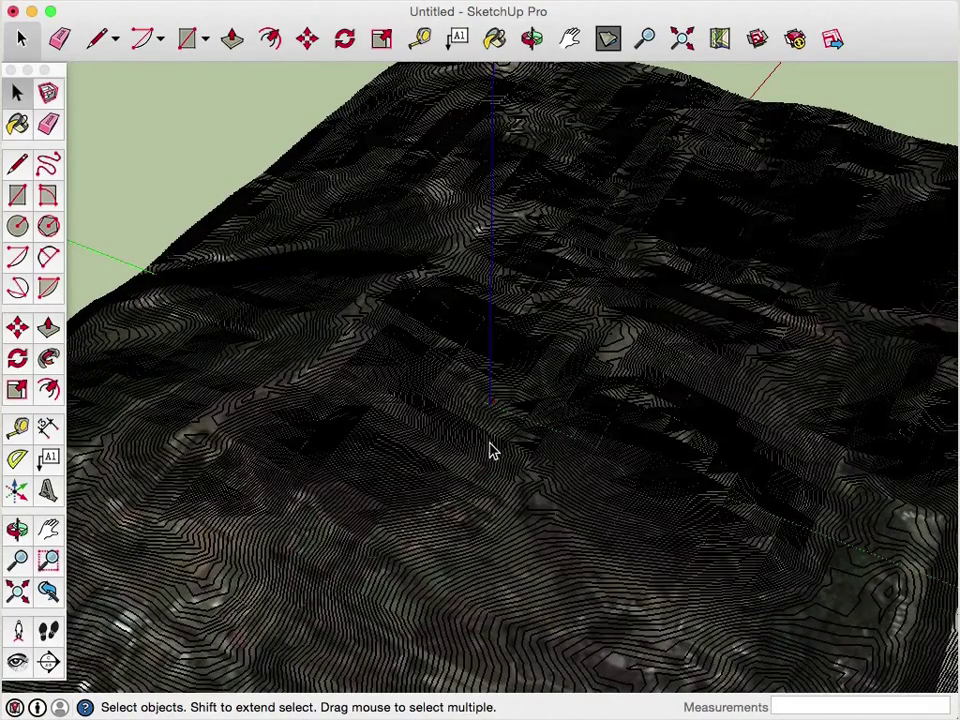
# Select the whole terrain mesh, orbit around it, then deselect and tilt it toward the viewer
pyautogui.tripleClick(490, 452)
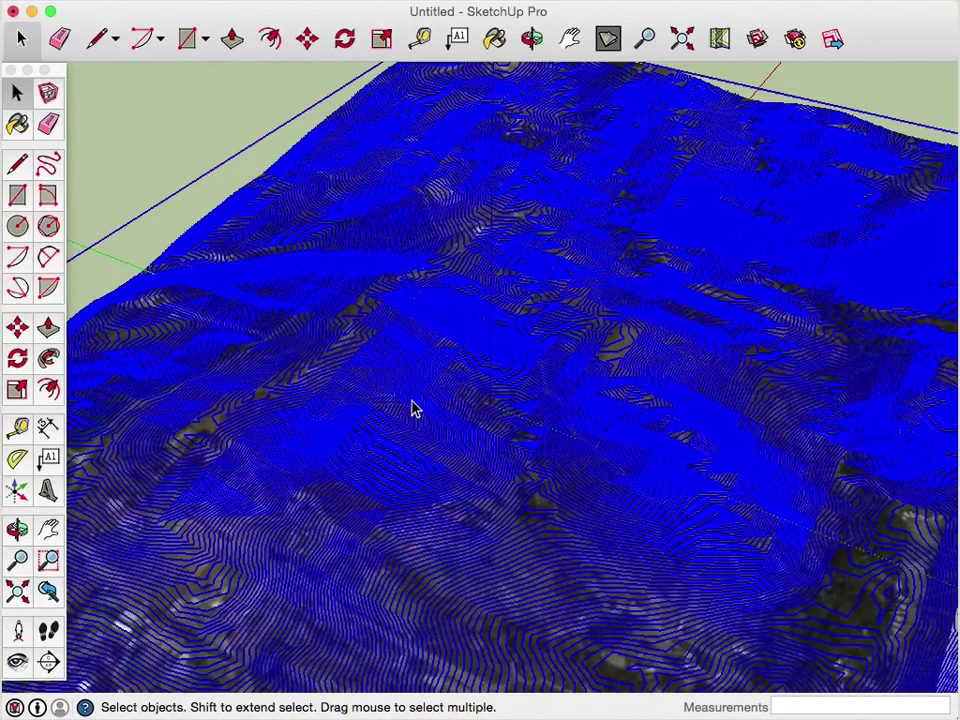
pyautogui.scroll(-5, 482, 409)
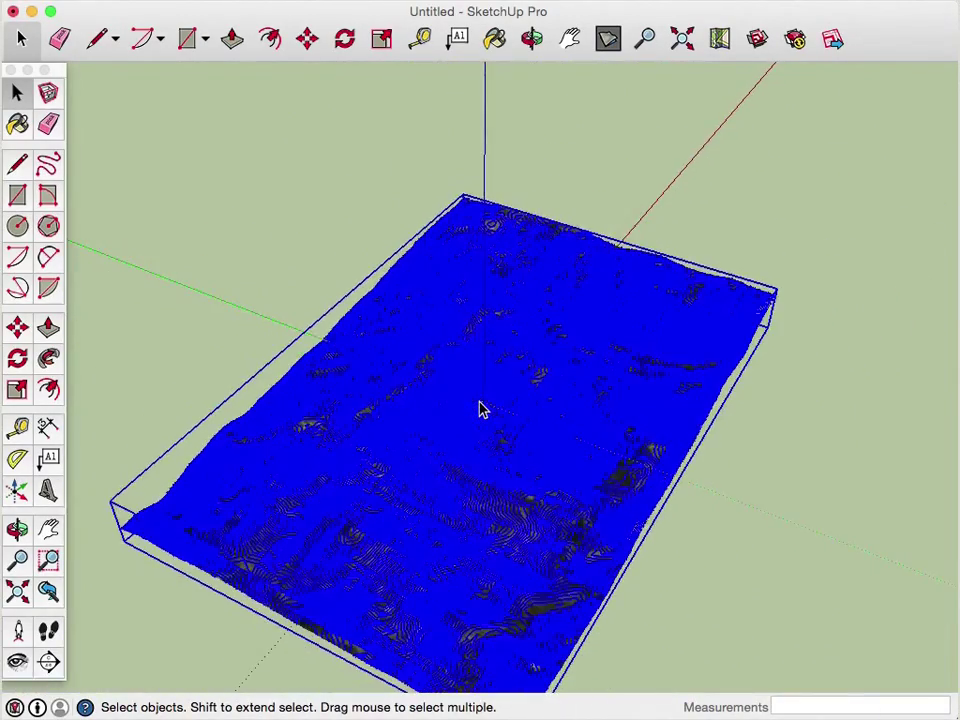
pyautogui.moveTo(489, 414); pyautogui.dragTo(339, 356, button='middle')
pyautogui.press('space')
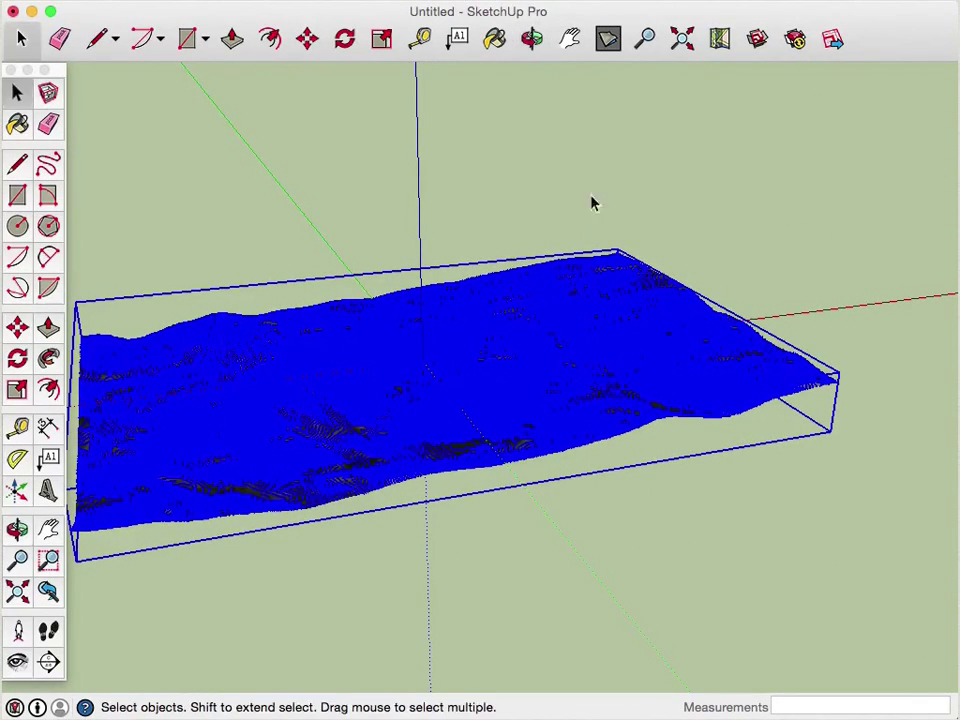
pyautogui.click(862, 179)
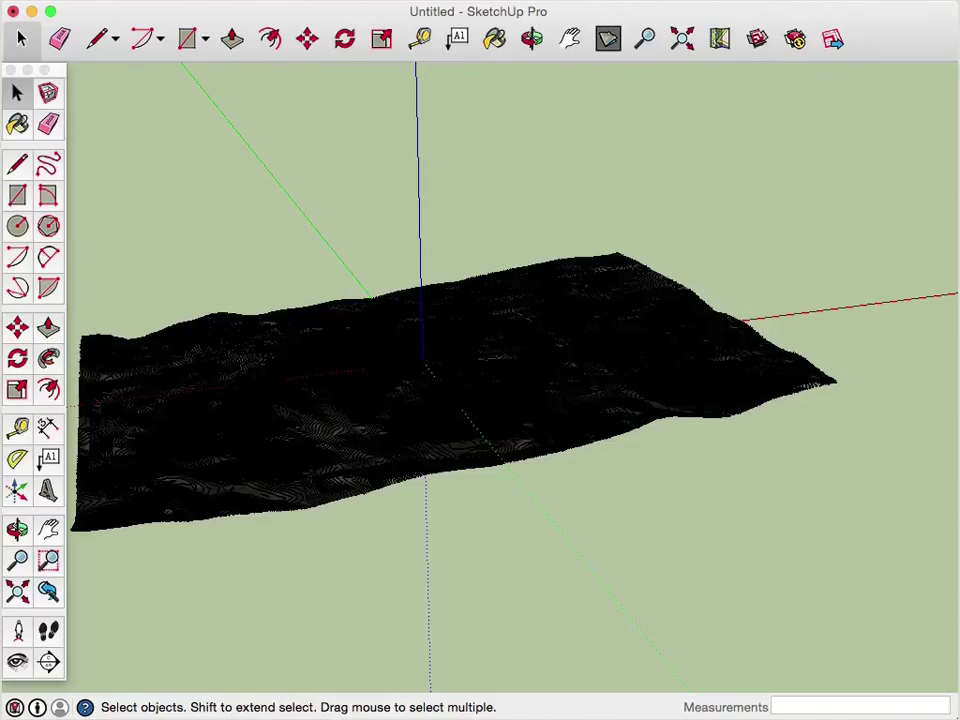
pyautogui.press('o')
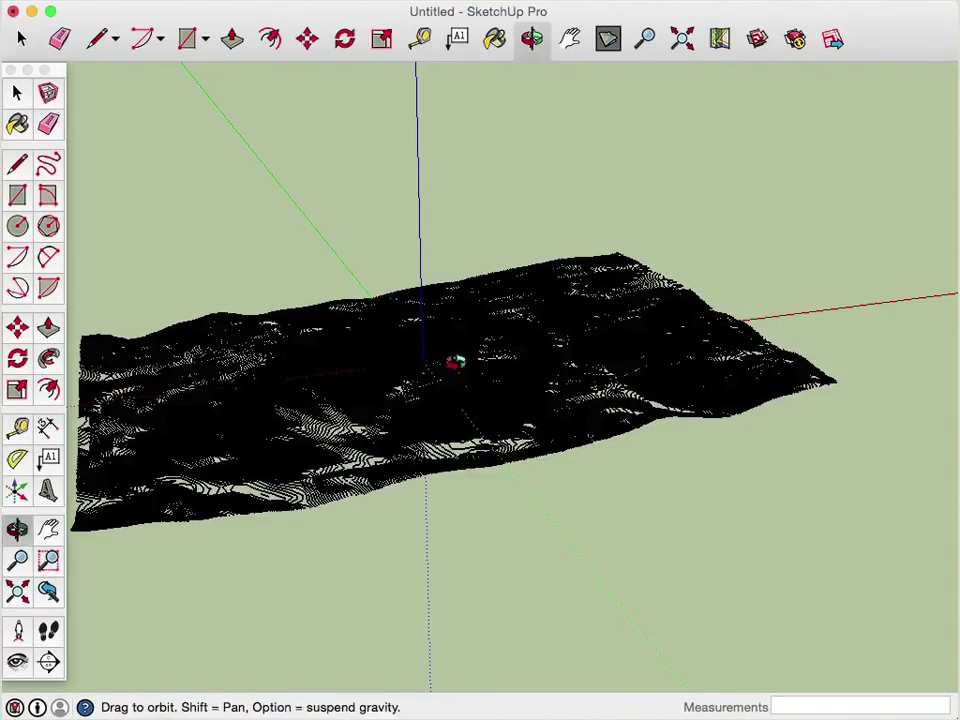
pyautogui.moveTo(452, 362); pyautogui.dragTo(525, 596)
# Zoom in and orbit around the contour lines from several close-up angles
pyautogui.press('space')
pyautogui.scroll(10, 424, 364)
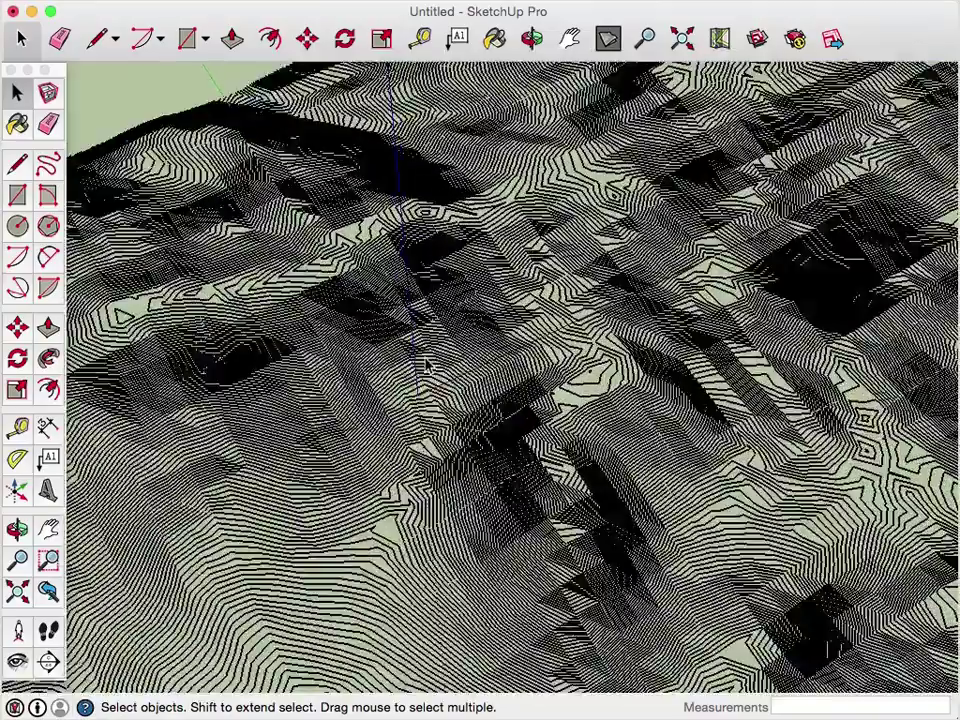
pyautogui.moveTo(342, 578); pyautogui.dragTo(738, 488, button='middle')
pyautogui.scroll(10, 557, 484)
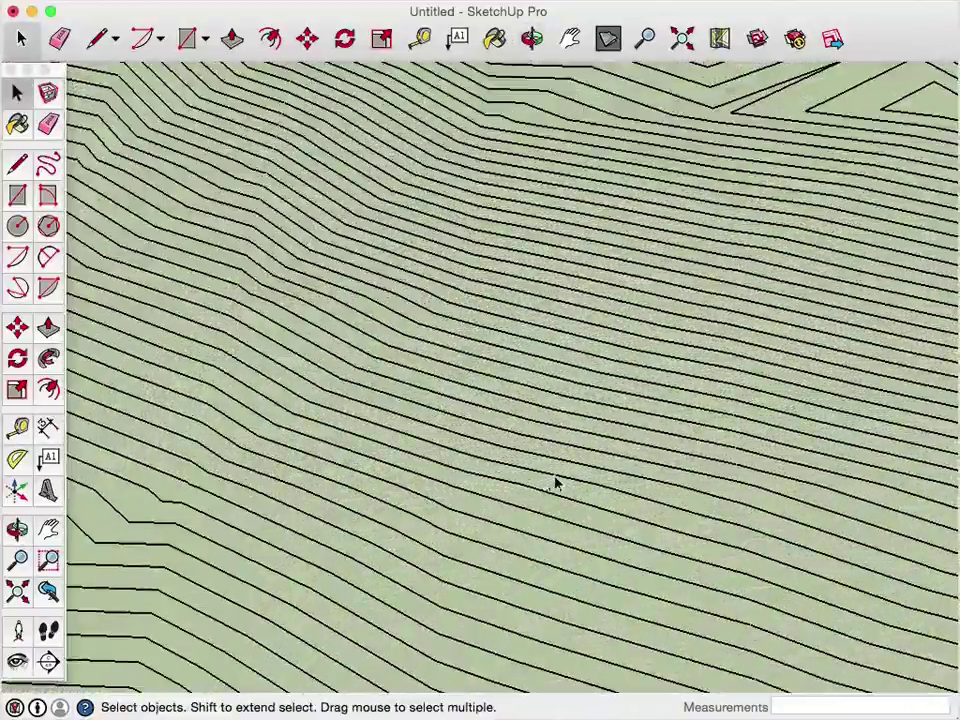
pyautogui.moveTo(557, 484); pyautogui.dragTo(313, 194, button='middle')
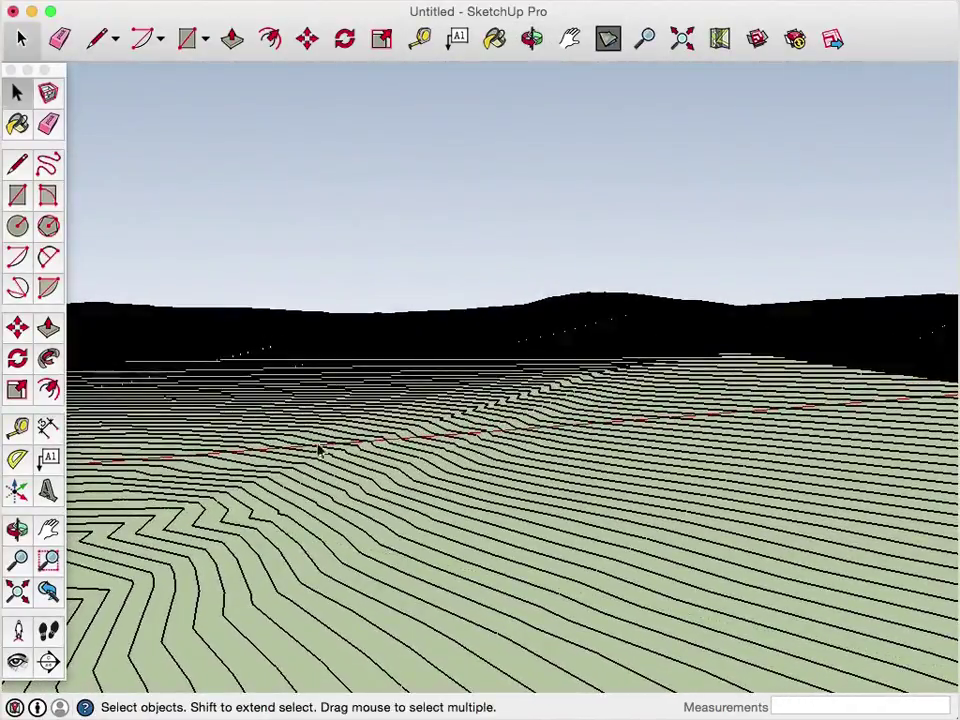
pyautogui.moveTo(321, 448); pyautogui.dragTo(50, 530, button='middle')
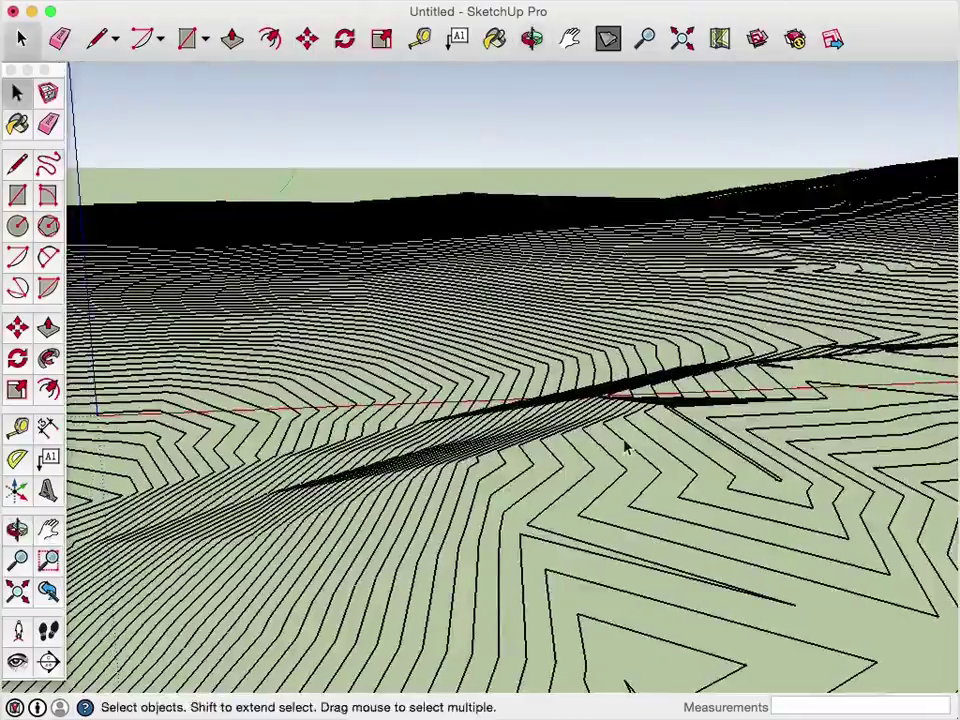
pyautogui.moveTo(520, 430); pyautogui.dragTo(505, 447, button='middle')
# Zoom back out to an oblique view of the terrain and shift it left and up
pyautogui.scroll(-8, 507, 445)
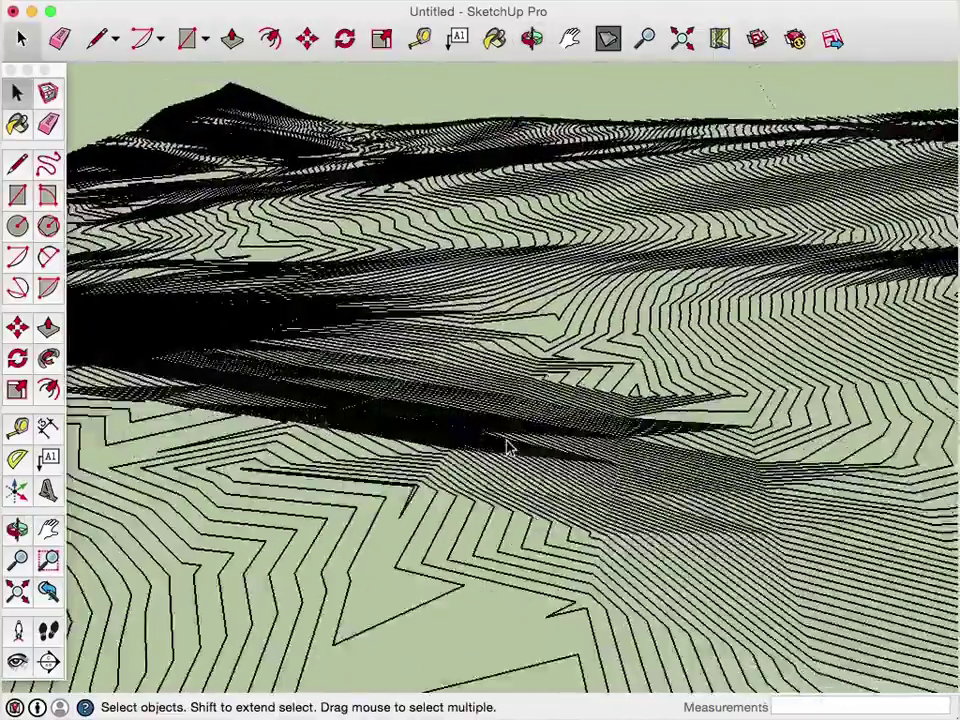
pyautogui.scroll(-2, 513, 437)
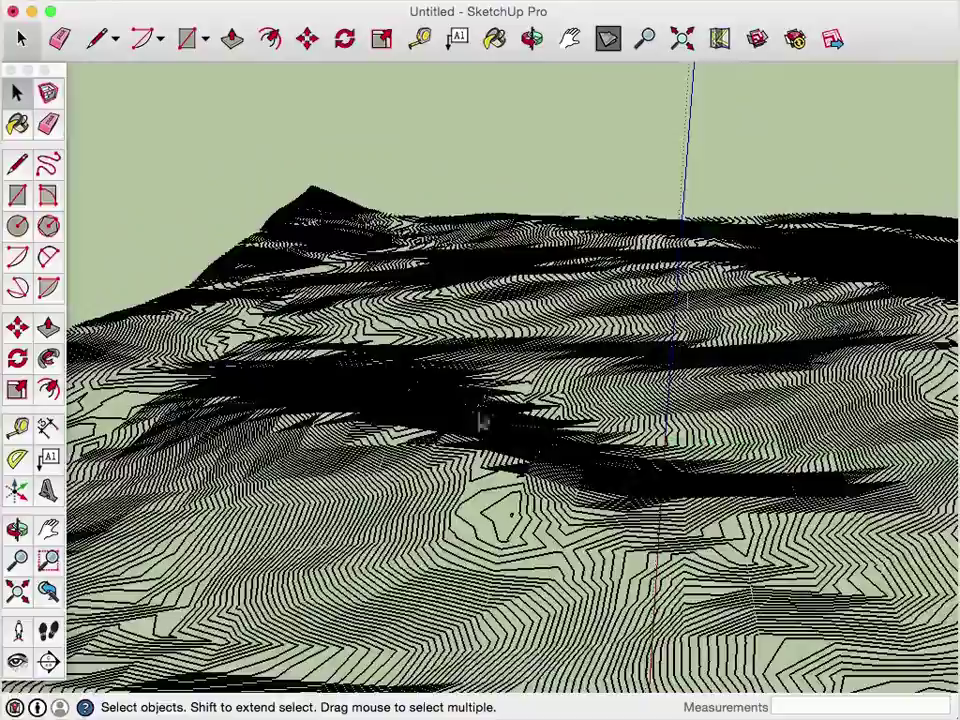
pyautogui.moveTo(500, 430); pyautogui.dragTo(786, 410, button='middle')
pyautogui.scroll(6, 786, 410)
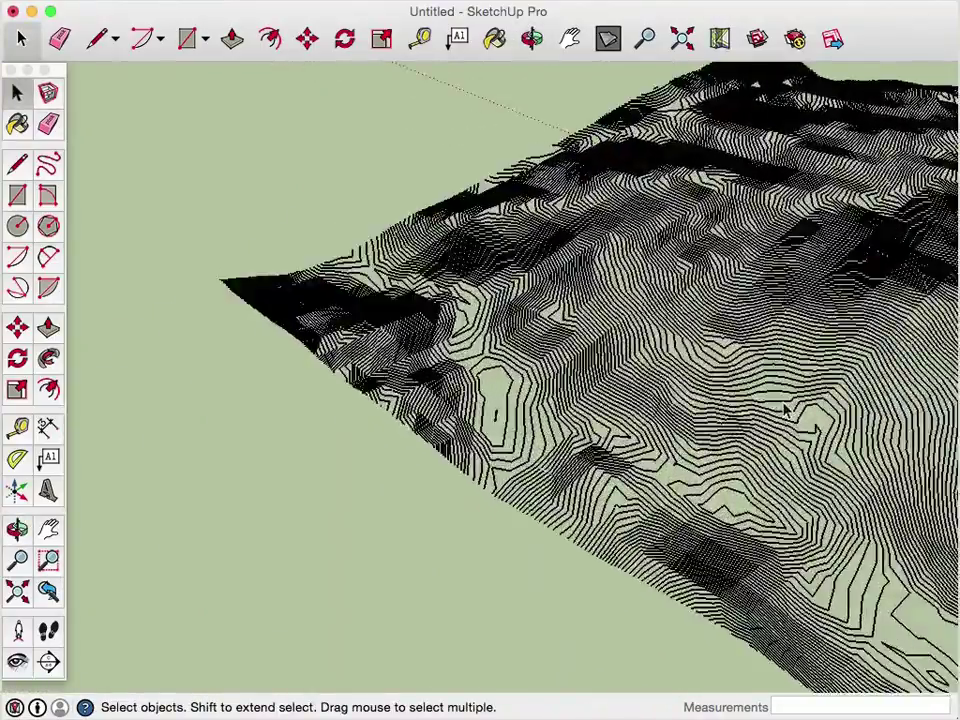
pyautogui.scroll(5, 218, 380)
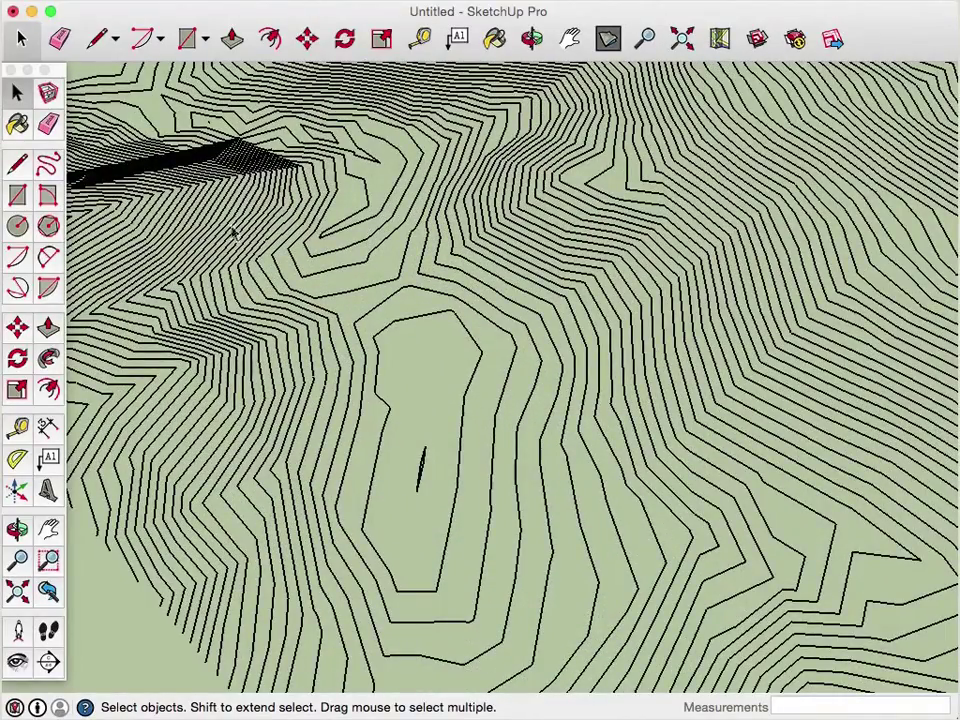
pyautogui.scroll(-6, 737, 303)
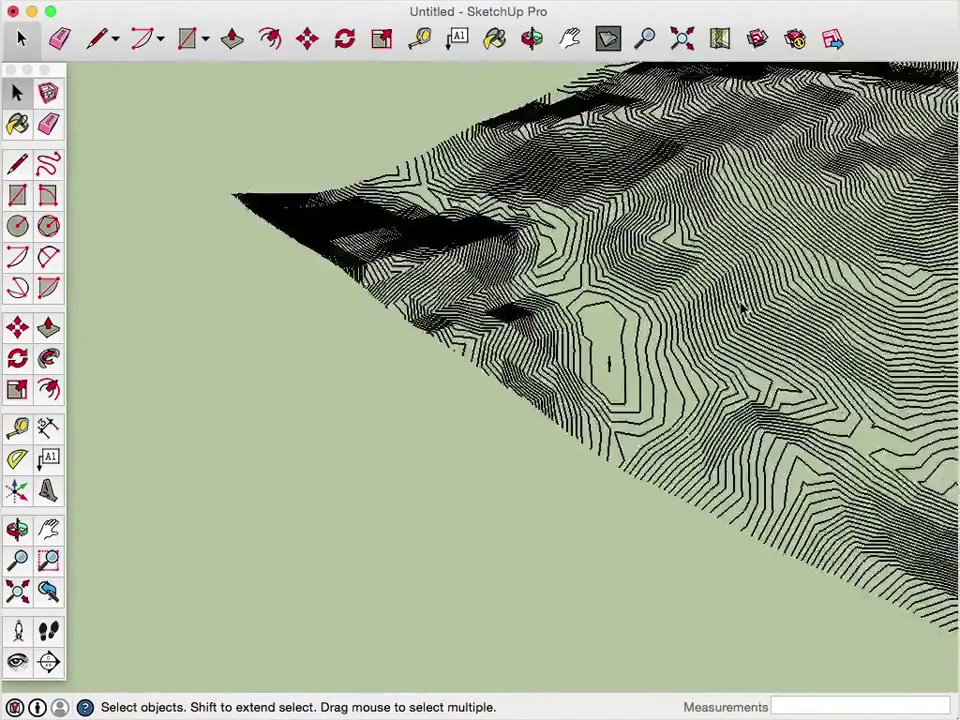
pyautogui.moveTo(851, 272)
pyautogui.keyDown('shift'); pyautogui.mouseDown(button='middle')
pyautogui.moveTo(857, 264)
pyautogui.moveTo(654, 300)
pyautogui.moveTo(310, 318)
pyautogui.mouseUp(button='middle'); pyautogui.keyUp('shift')
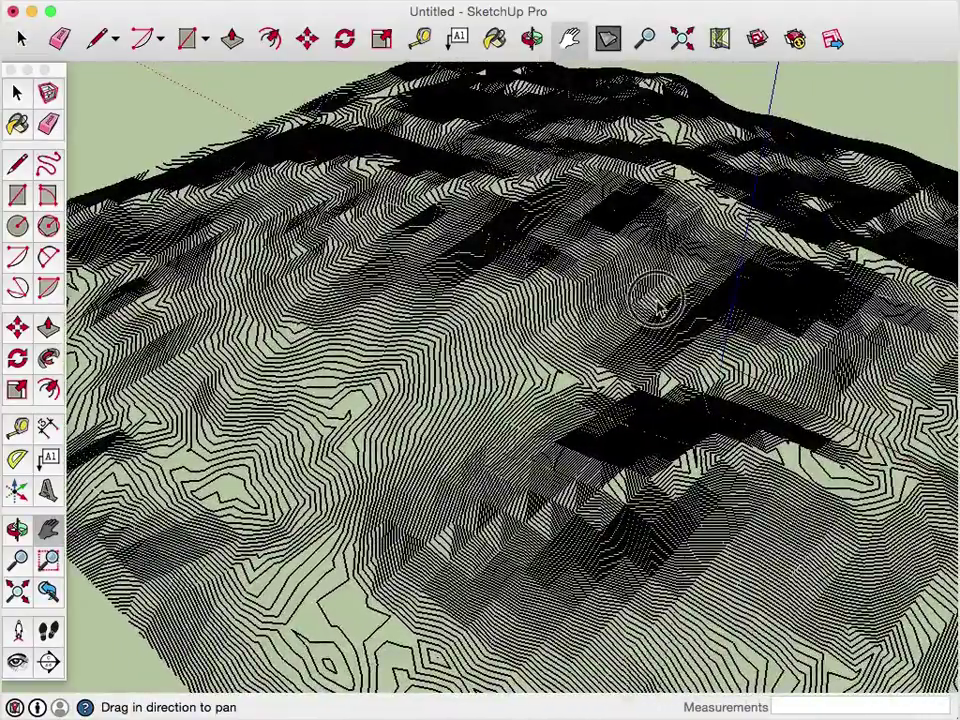
# Pan and zoom over the contour close-ups, orbit around them, then zoom out to the full terrain and axes
pyautogui.keyDown('shift'); pyautogui.moveTo(658, 294); pyautogui.dragTo(602, 356, button='middle'); pyautogui.keyUp('shift')
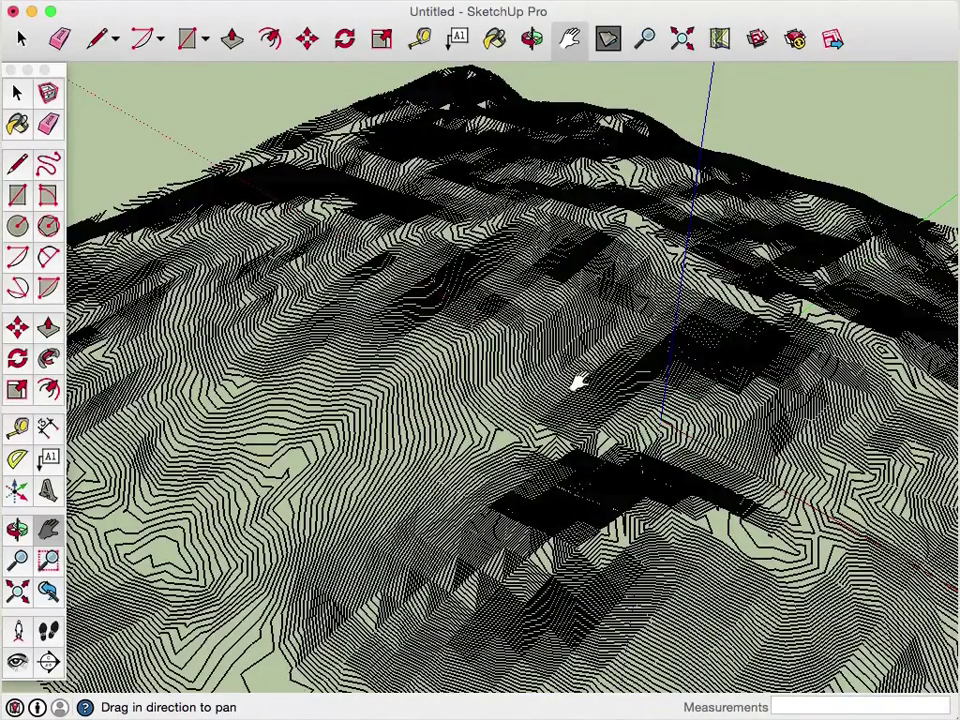
pyautogui.scroll(5, 574, 403)
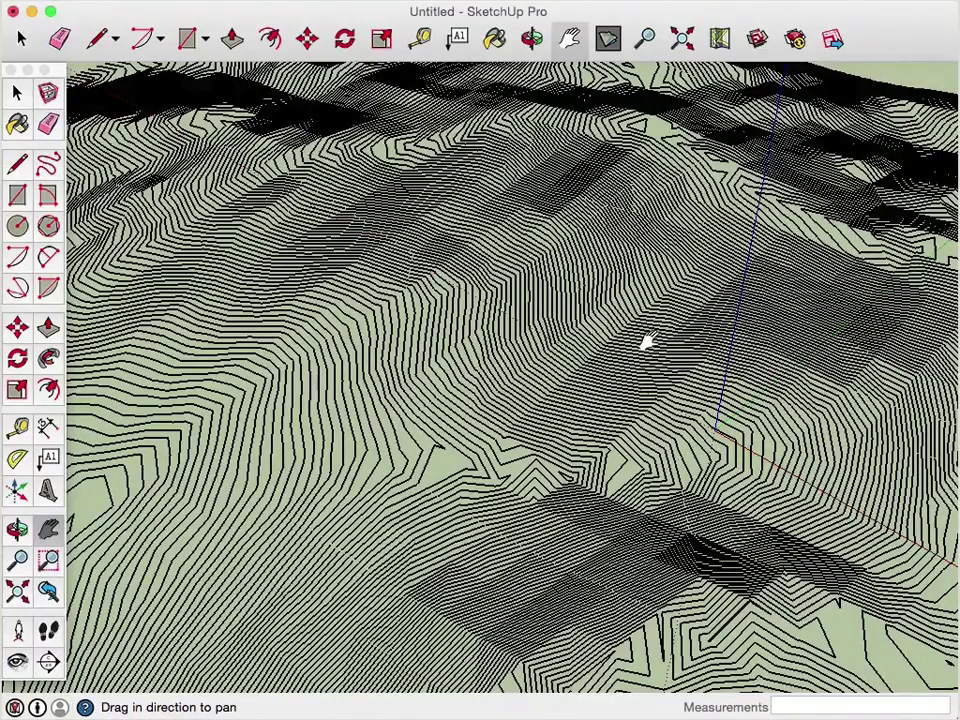
pyautogui.scroll(-6, 650, 343)
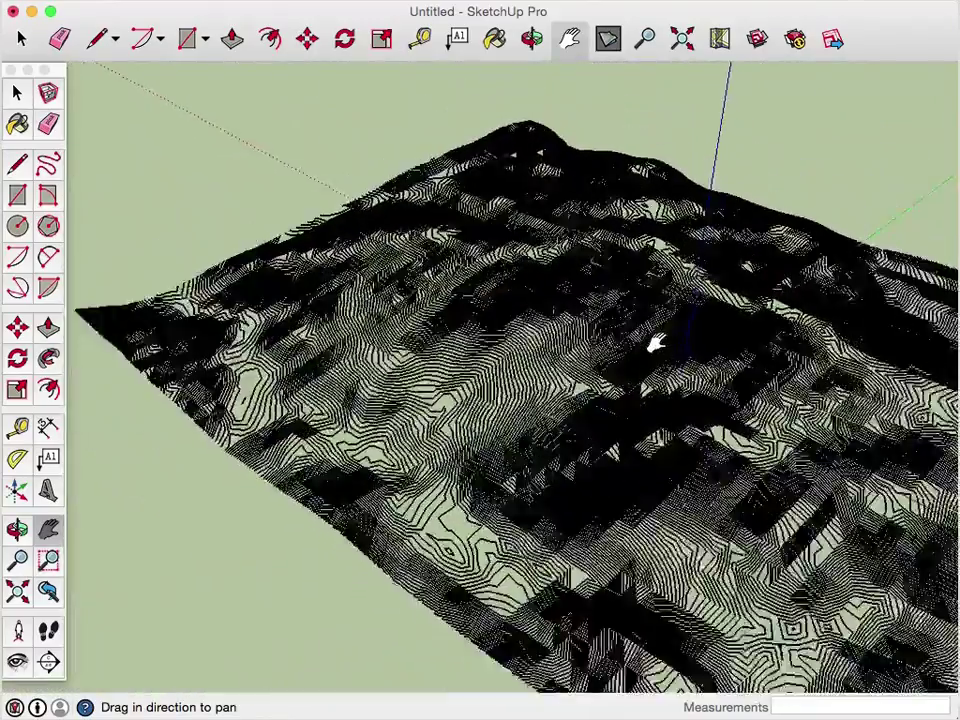
pyautogui.moveTo(626, 321); pyautogui.dragTo(446, 240)
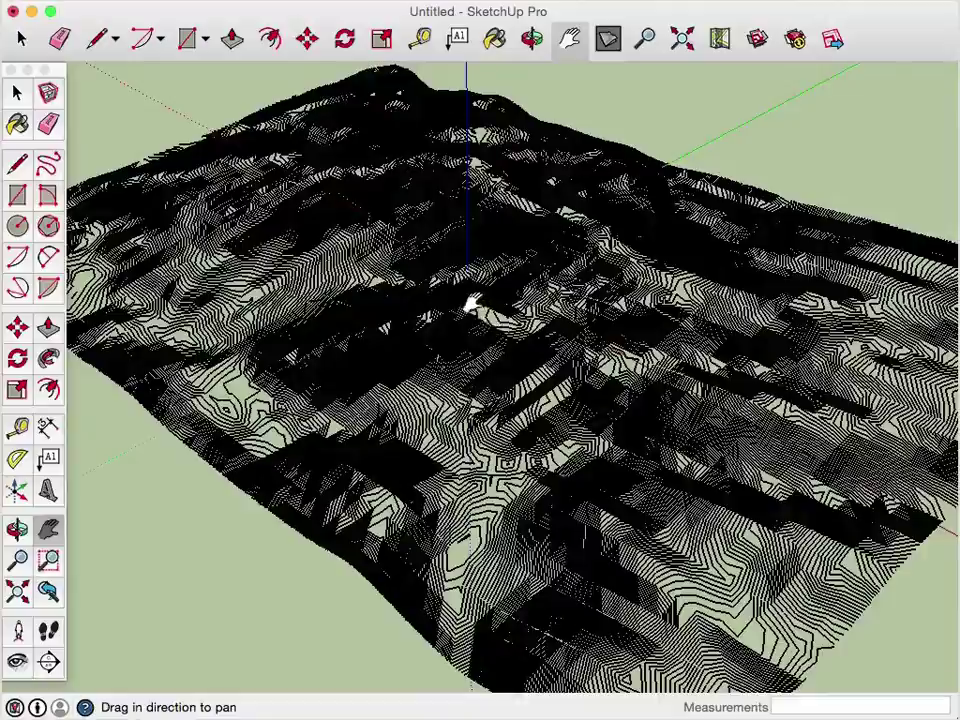
pyautogui.scroll(5, 482, 305)
pyautogui.scroll(3, 482, 305)
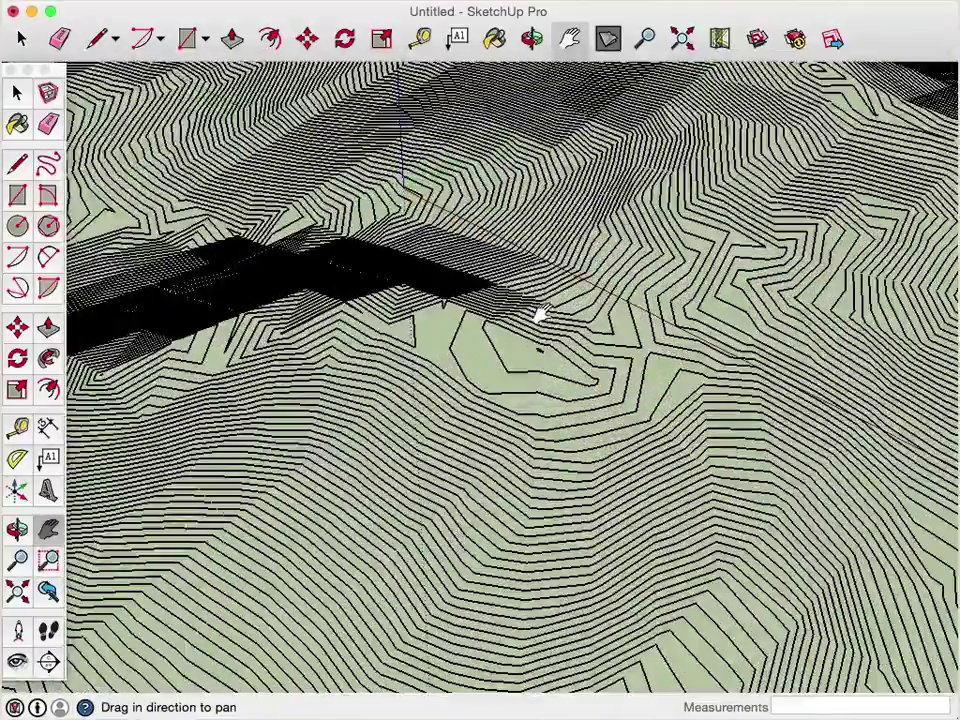
pyautogui.press('o')
pyautogui.moveTo(445, 303); pyautogui.dragTo(741, 364)
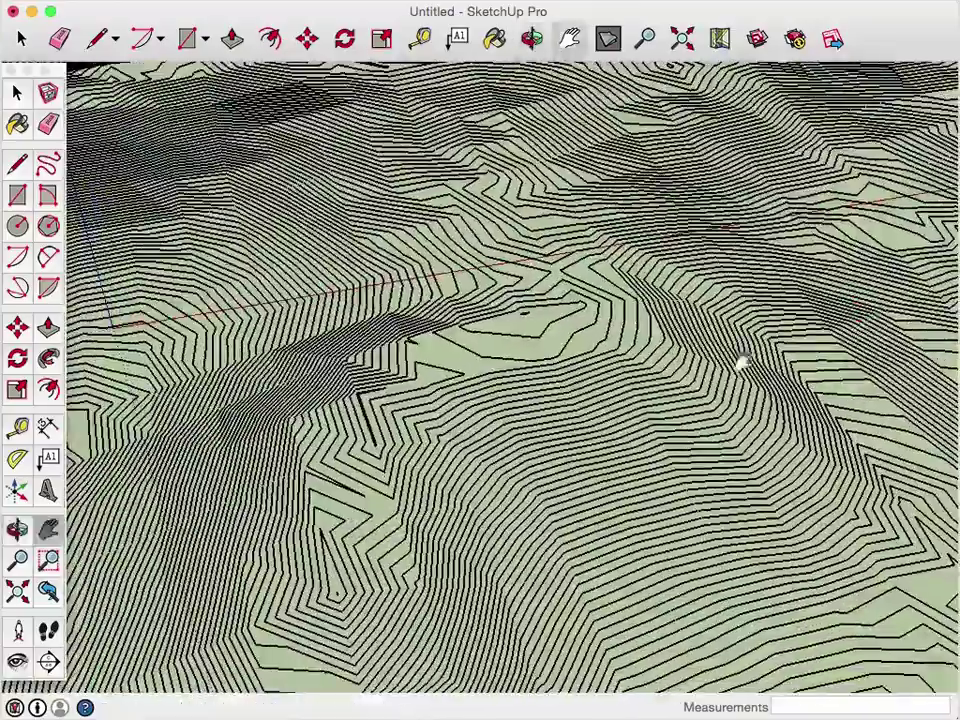
pyautogui.moveTo(656, 386); pyautogui.dragTo(690, 347)
pyautogui.scroll(-10, 690, 347)
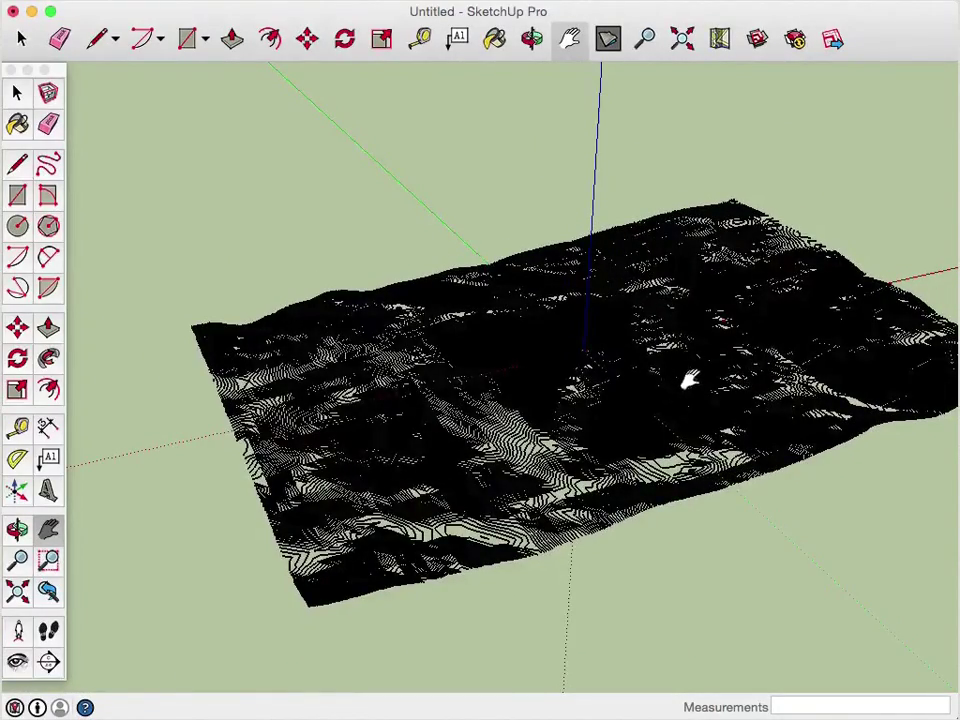
pyautogui.moveTo(690, 379); pyautogui.dragTo(591, 375)
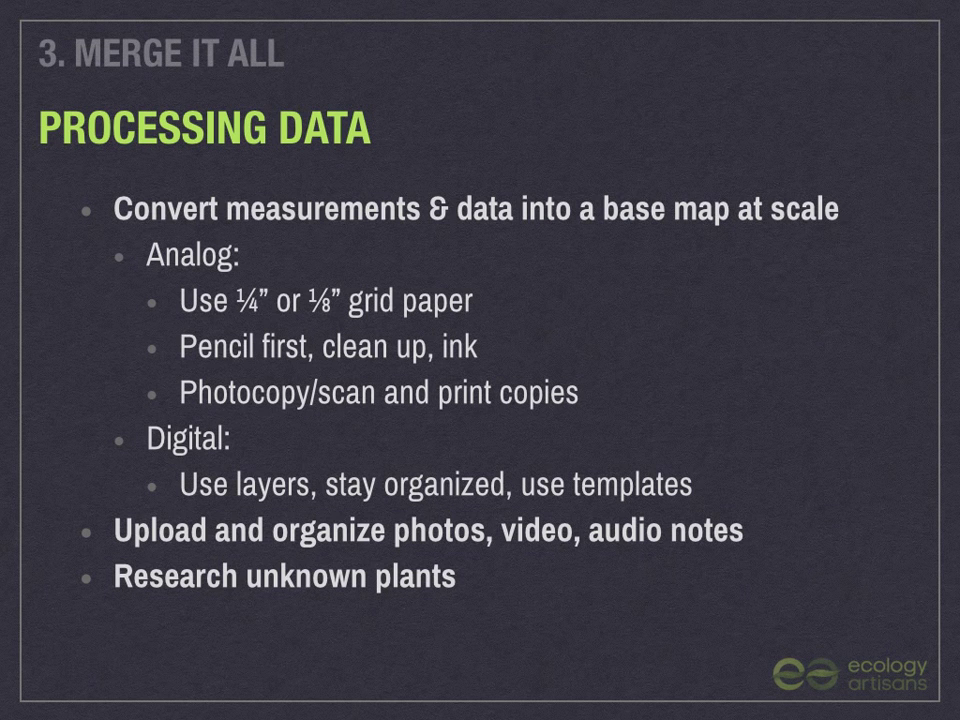
# Step forward four slides, through Zone Documentation, to the Research slide
pyautogui.press('Right')
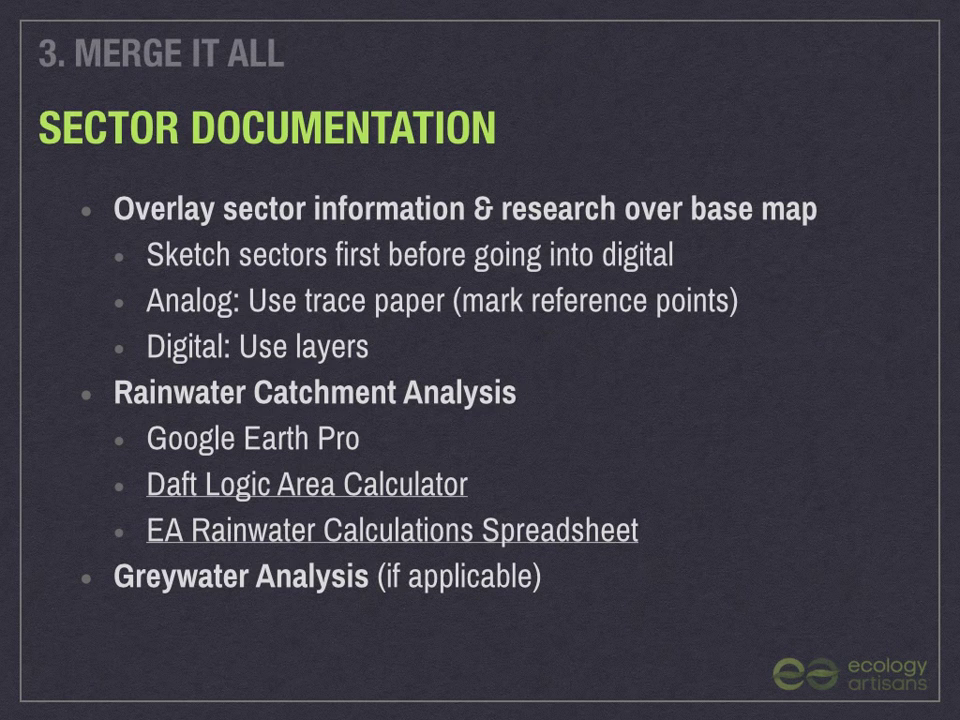
pyautogui.press('Right')
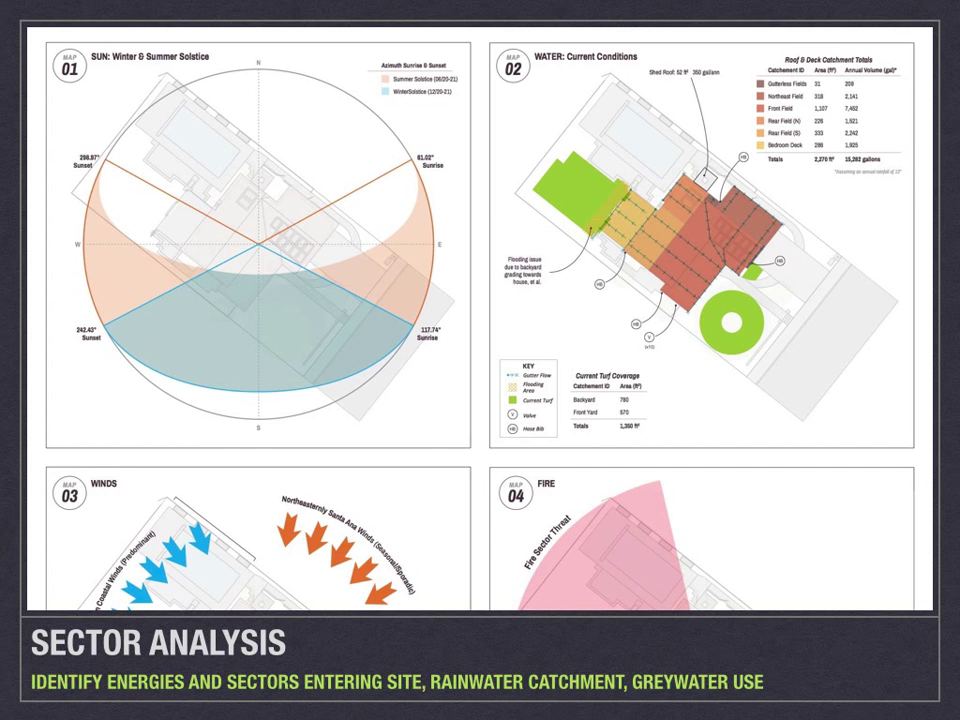
pyautogui.press('Right')
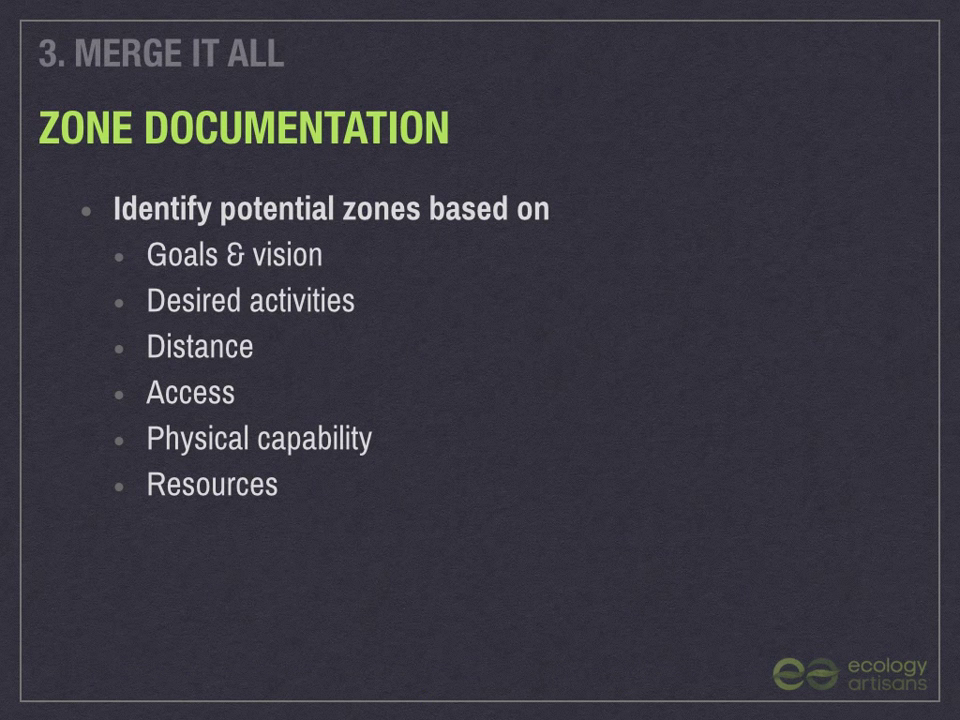
pyautogui.press('Right')
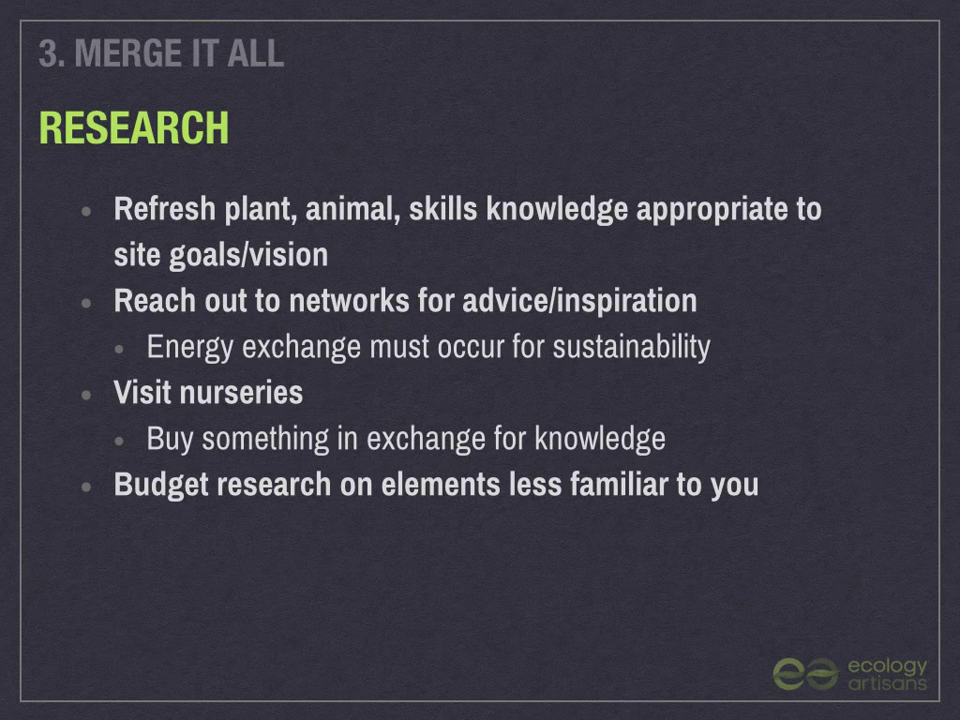